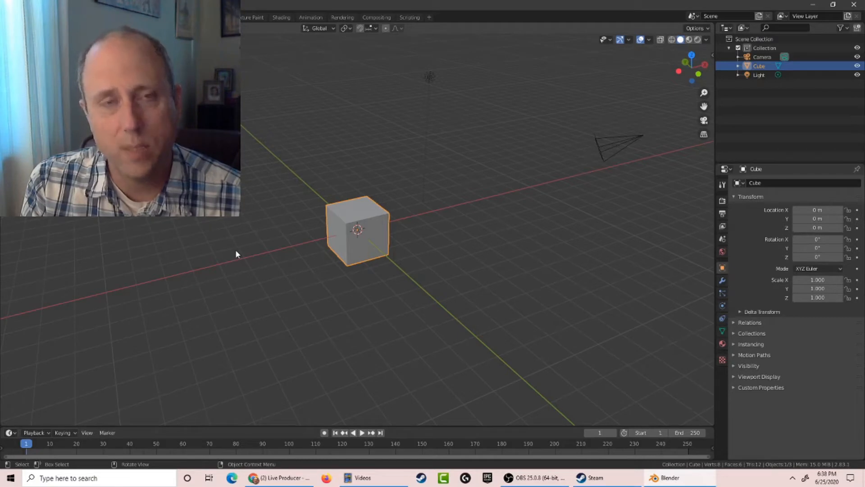
Enable the Screencast Keys display in the viewport and deselect the cube.
{"action": "middle_click_drag", "start_coordinate": [235, 251], "coordinate": [322, 263]}
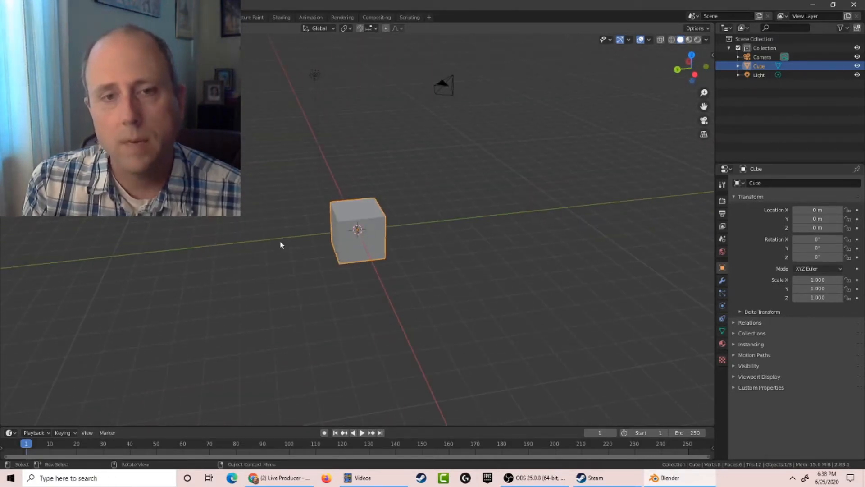
{"action": "middle_click_drag", "start_coordinate": [283, 241], "coordinate": [318, 193]}
{"action": "key", "text": "n"}
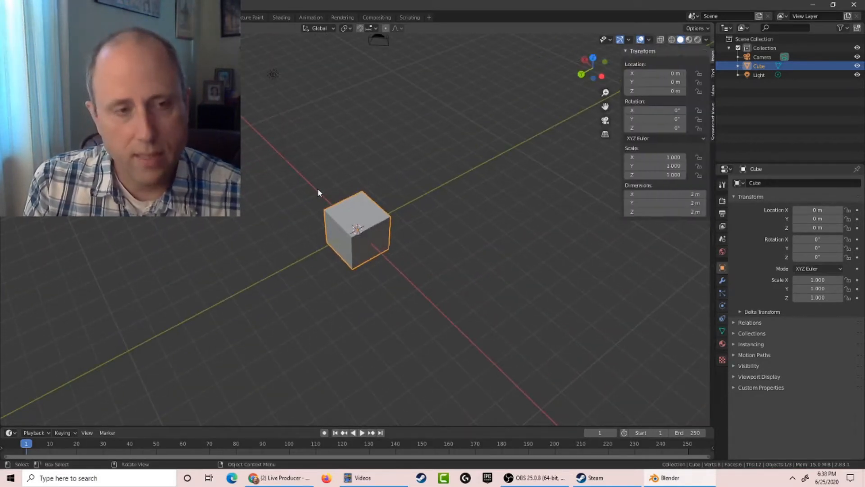
{"action": "left_click", "coordinate": [709, 116]}
{"action": "left_click", "coordinate": [629, 52]}
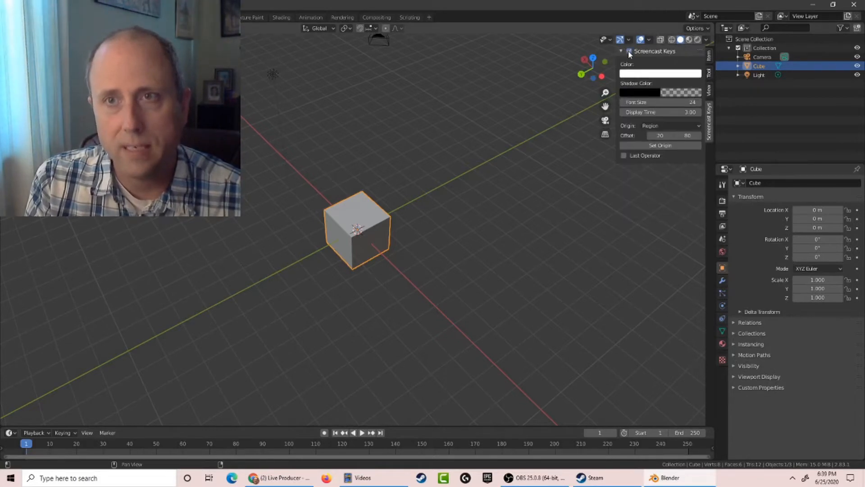
{"action": "left_click", "coordinate": [470, 130]}
{"action": "left_click", "coordinate": [477, 134]}
{"action": "key", "text": "n"}
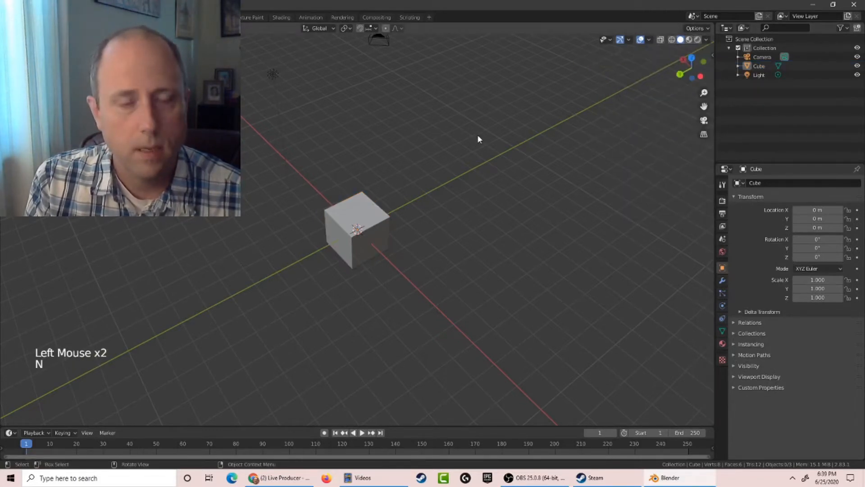
Show the Item transform properties in the viewport sidebar.
{"action": "key", "text": "n"}
{"action": "left_click", "coordinate": [709, 55]}
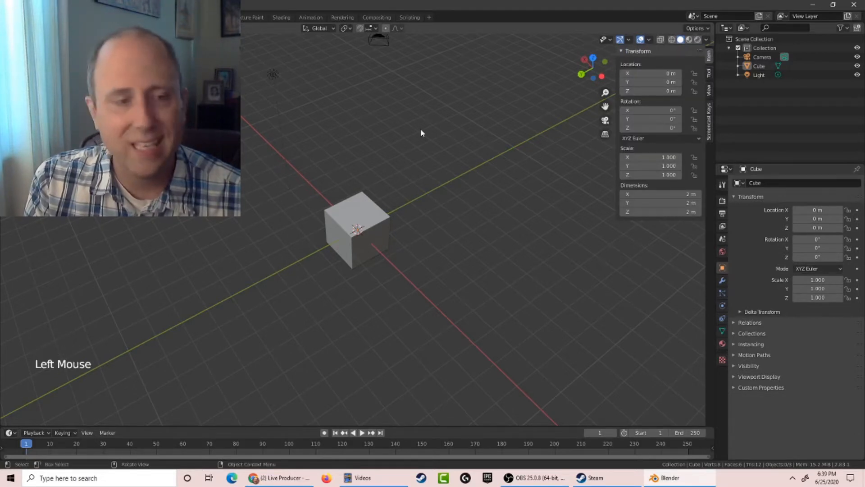
{"action": "key", "text": "n"}
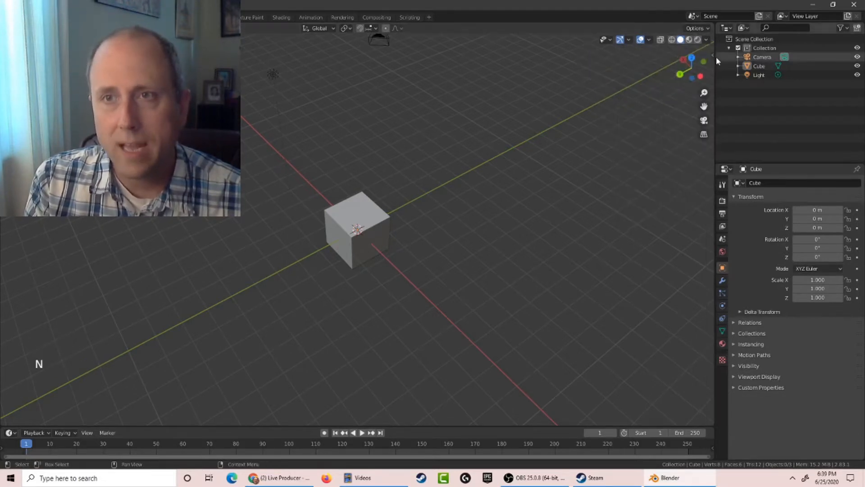
{"action": "left_click", "coordinate": [711, 55]}
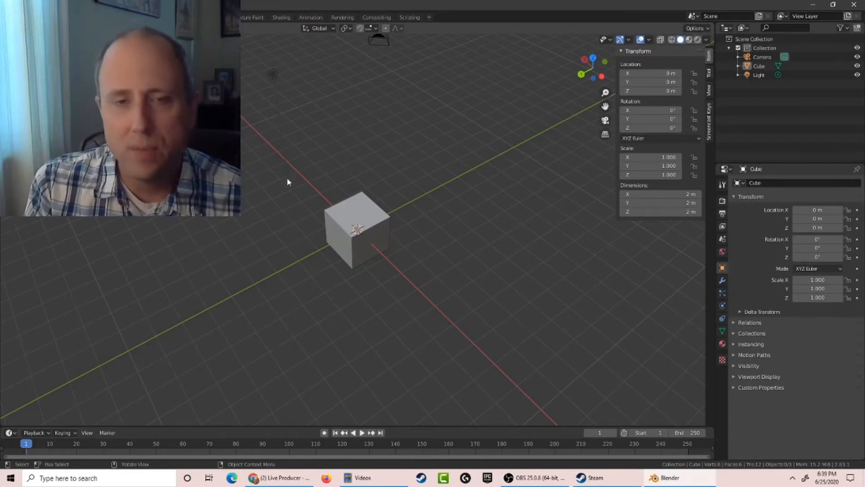
Select the default cube, switch to the Circle Select tool, and scale the cube down uniformly to about 0.358.
{"action": "left_click", "coordinate": [367, 215]}
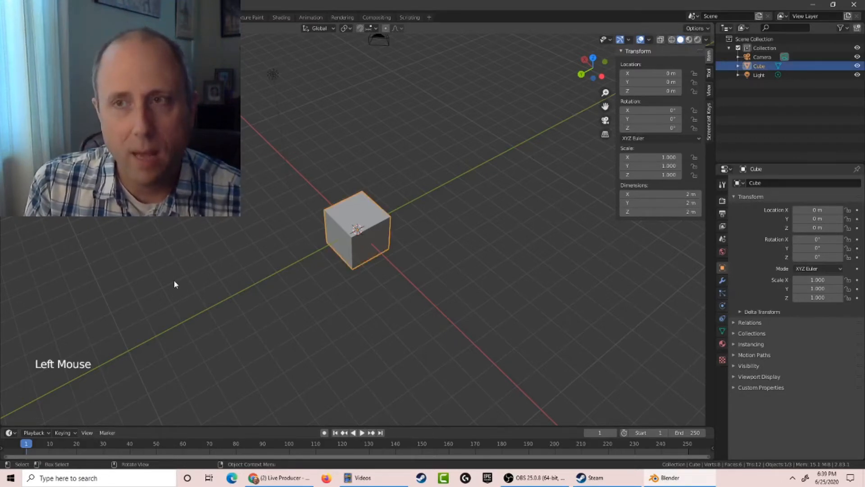
{"action": "key", "text": "w"}
{"action": "key", "text": "s"}
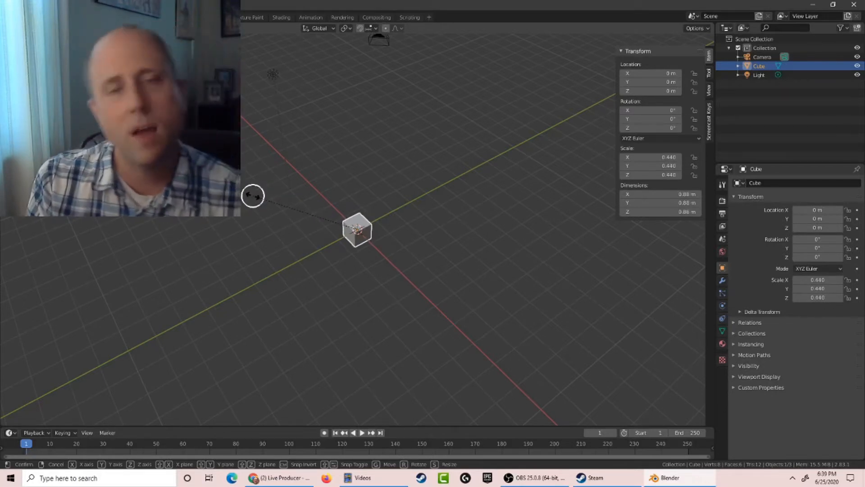
{"action": "left_click", "coordinate": [252, 196]}
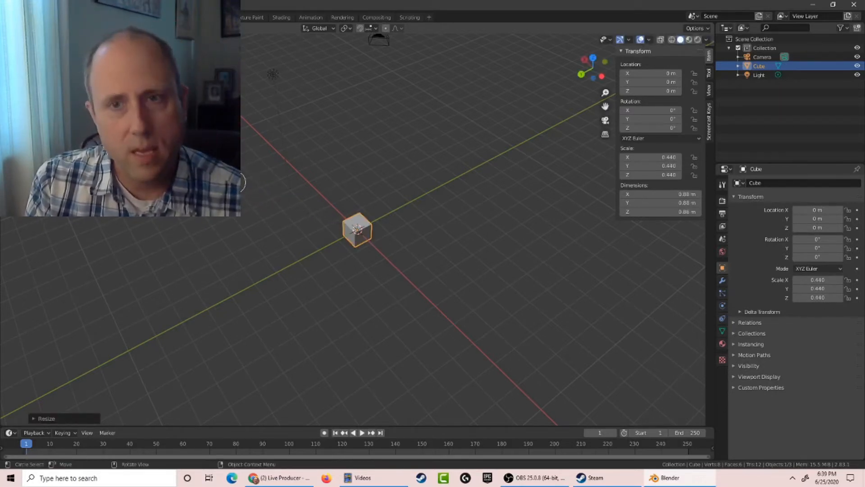
{"action": "key", "text": "ctrl+shift+2"}
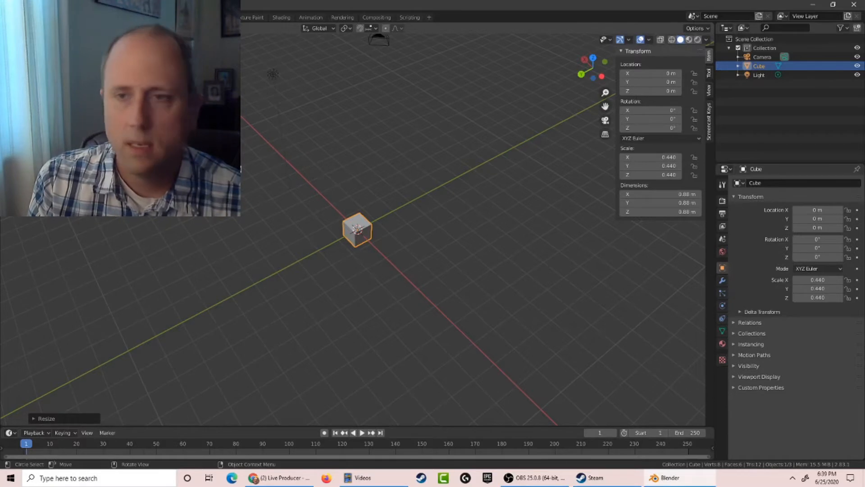
{"action": "key", "text": "s"}
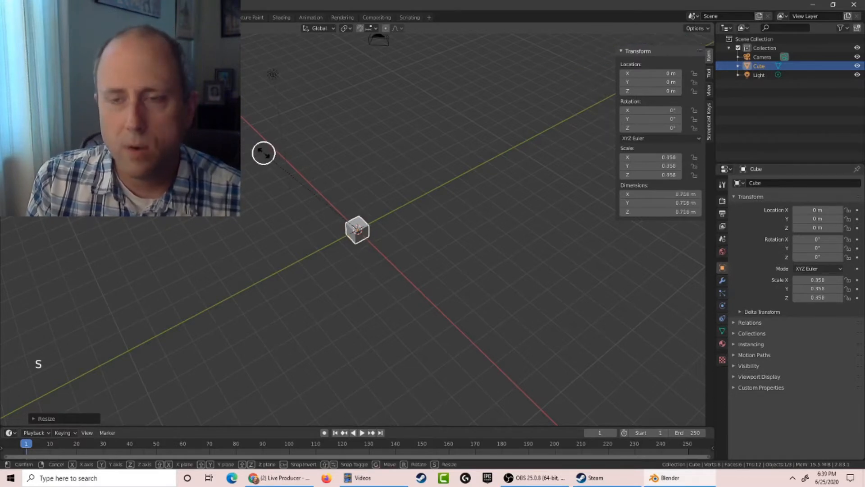
{"action": "scroll", "coordinate": [339, 242], "scroll_direction": "up", "scroll_amount": 8}
{"action": "scroll", "coordinate": [339, 242], "scroll_direction": "up", "scroll_amount": 3}
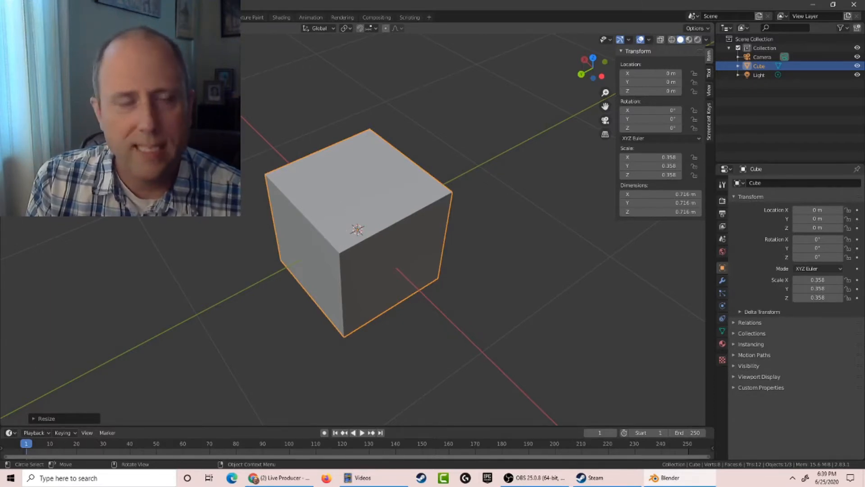
Try deselecting and reselecting the cube with circle selection.
{"action": "left_click", "coordinate": [189, 153]}
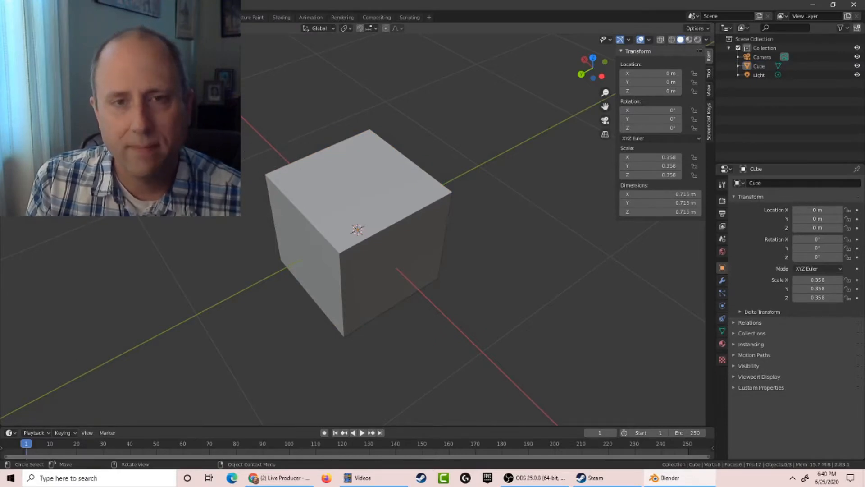
{"action": "left_click", "coordinate": [338, 193]}
{"action": "left_click", "coordinate": [350, 260]}
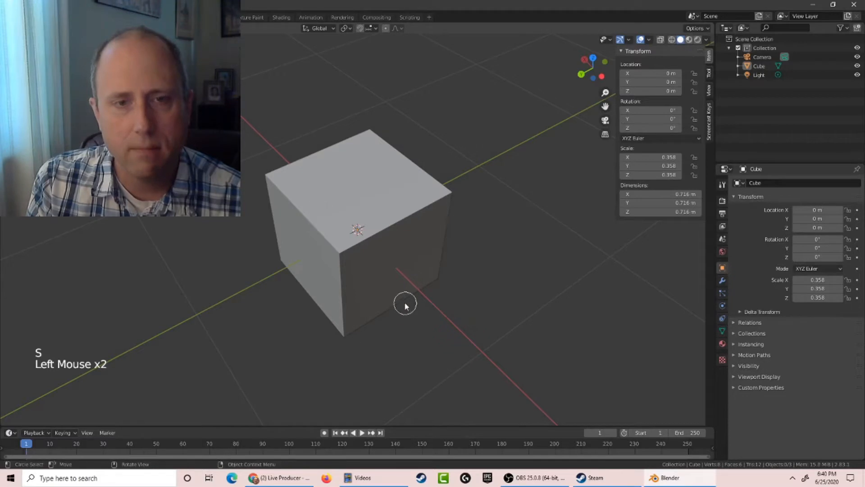
{"action": "left_click", "coordinate": [514, 319]}
{"action": "left_click", "coordinate": [425, 239]}
{"action": "right_click", "coordinate": [425, 239]}
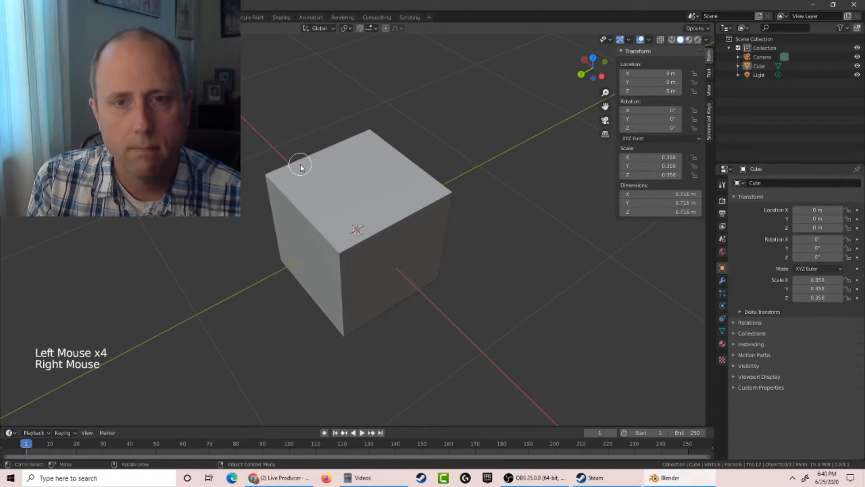
{"action": "left_click", "coordinate": [266, 154]}
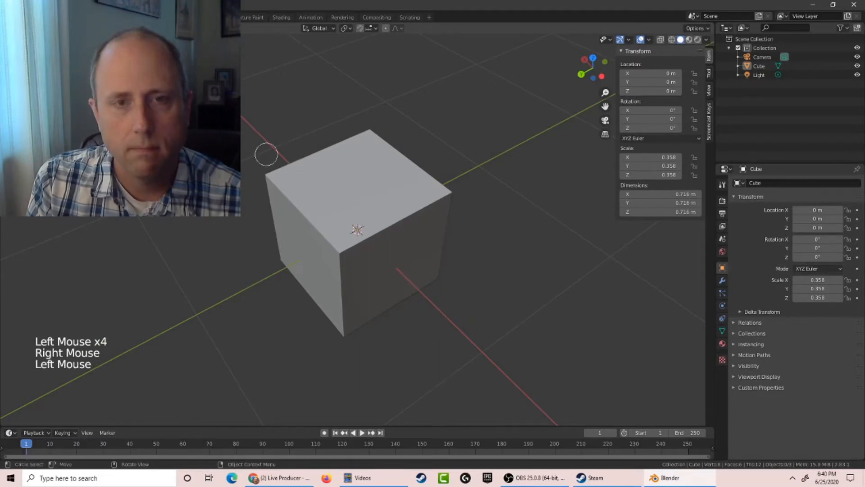
{"action": "left_click", "coordinate": [387, 199]}
{"action": "left_click_drag", "start_coordinate": [257, 141], "coordinate": [436, 298]}
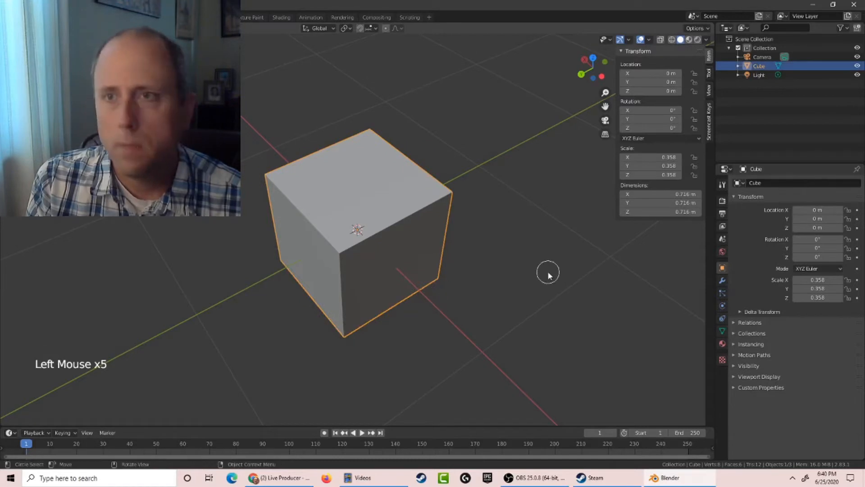
{"action": "left_click", "coordinate": [390, 207]}
{"action": "mouse_move", "coordinate": [595, 198]}
{"action": "left_mouse_down"}
{"action": "mouse_move", "coordinate": [305, 292]}
{"action": "mouse_move", "coordinate": [314, 188]}
{"action": "left_mouse_up"}
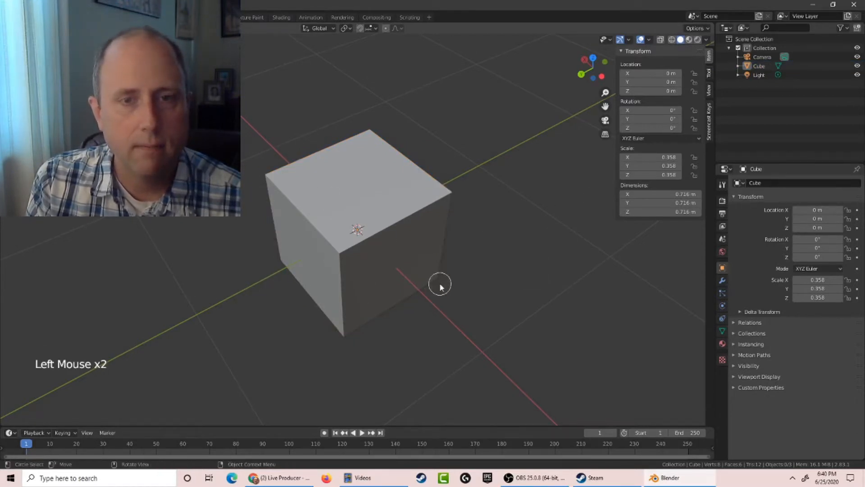
{"action": "left_click_drag", "start_coordinate": [441, 284], "coordinate": [261, 147]}
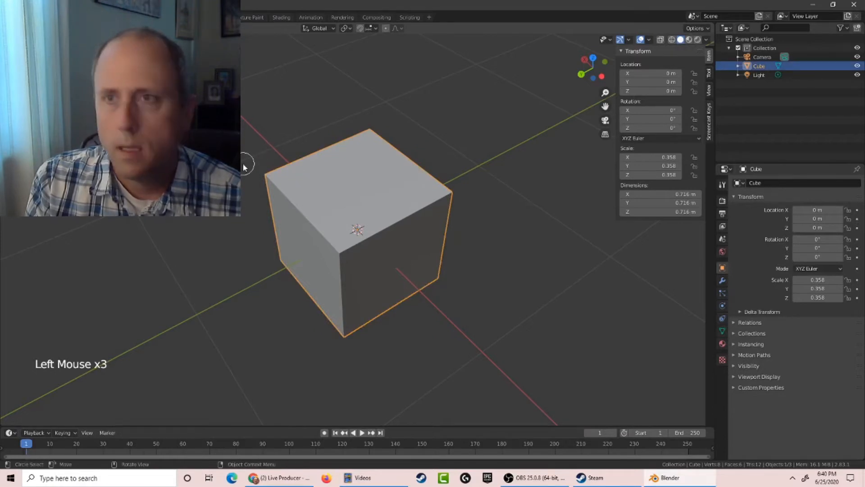
Flatten the cube into a slab by scaling it only along Z to about 0.058.
{"action": "key", "text": "s"}
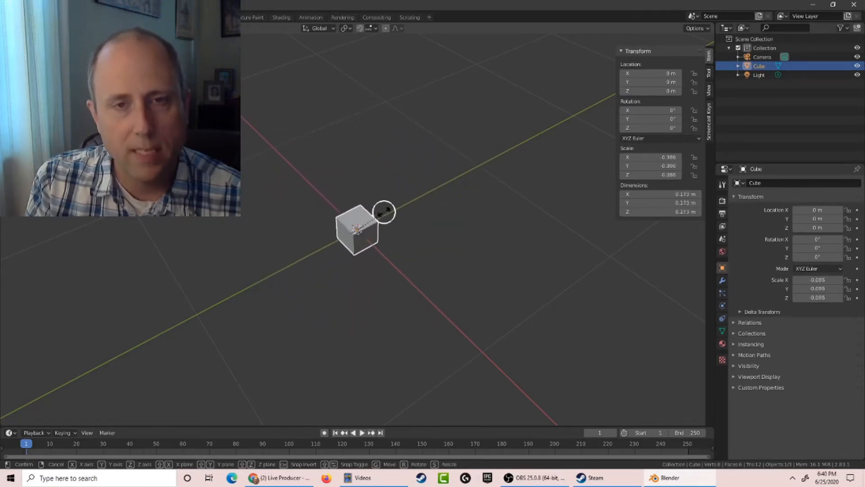
{"action": "key", "text": "z"}
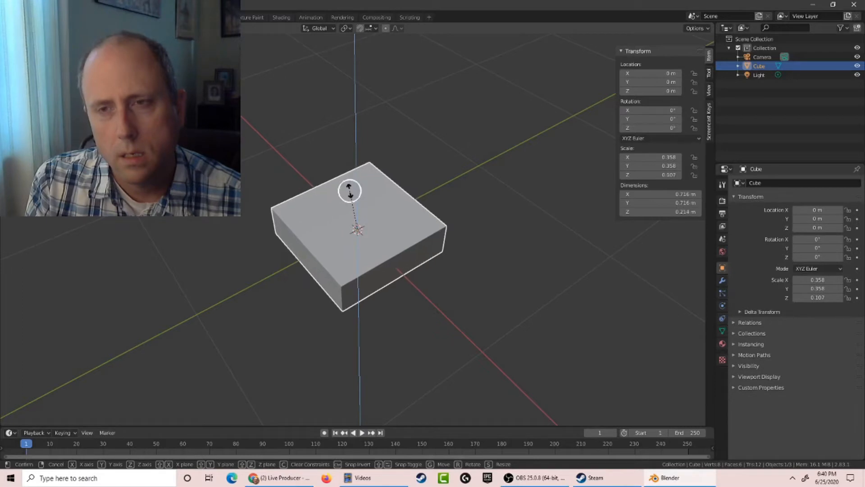
{"action": "left_click", "coordinate": [349, 193]}
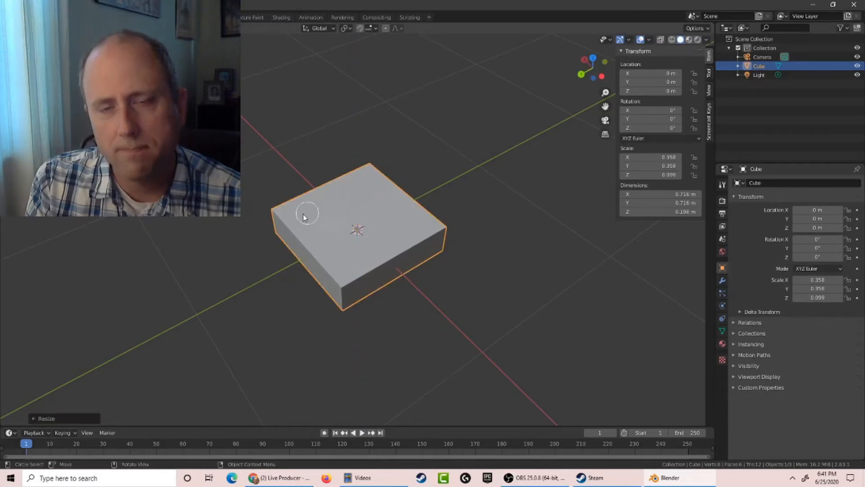
{"action": "middle_click_drag", "start_coordinate": [349, 194], "coordinate": [291, 164]}
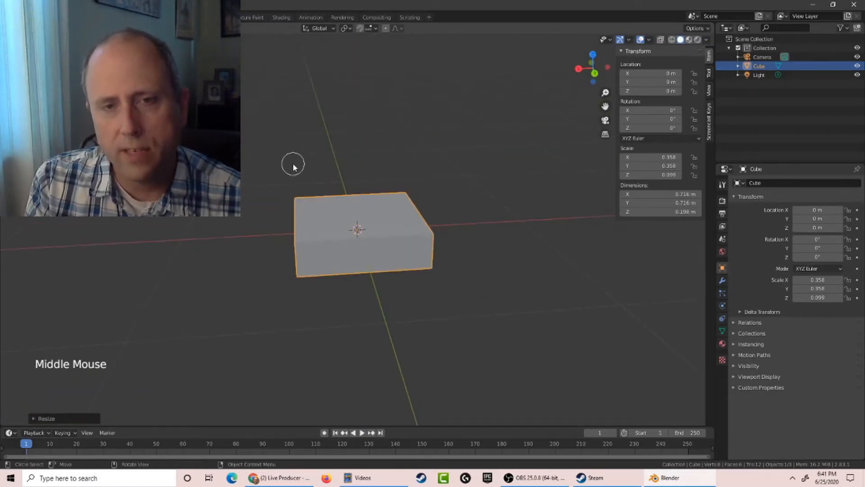
{"action": "key", "text": "s"}
{"action": "left_click", "coordinate": [332, 186]}
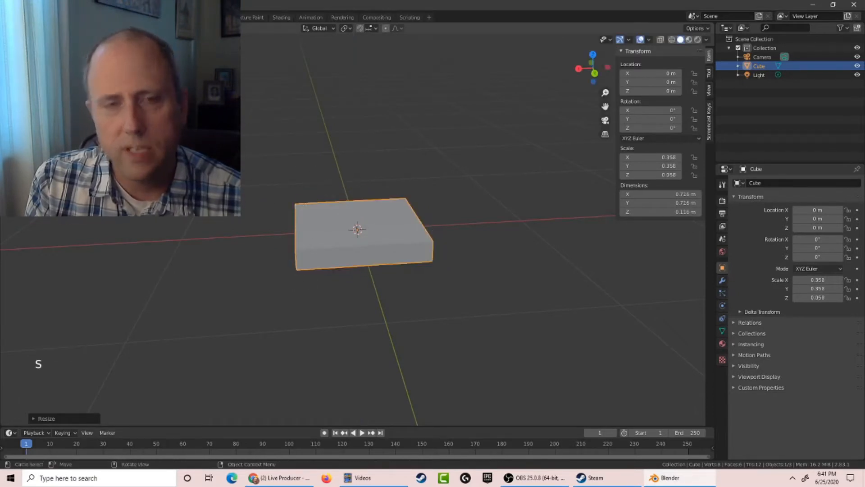
{"action": "middle_click_drag", "start_coordinate": [332, 185], "coordinate": [248, 170]}
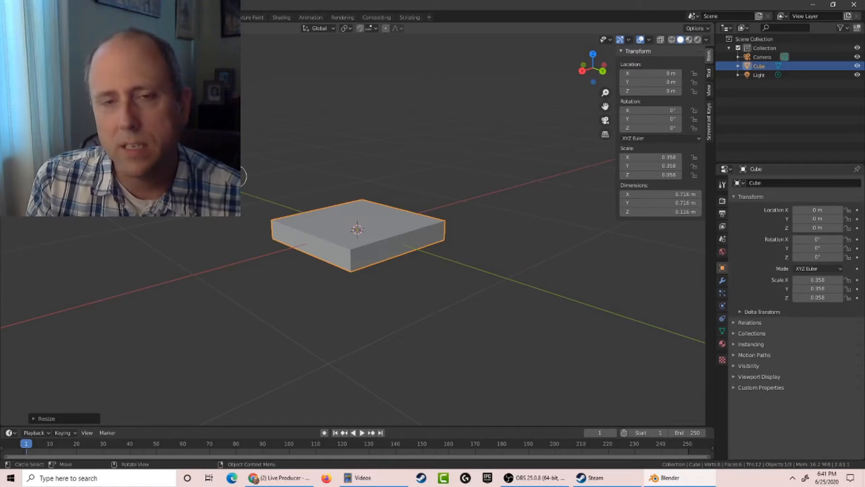
{"action": "middle_click_drag", "start_coordinate": [243, 177], "coordinate": [319, 204]}
{"action": "middle_click_drag", "start_coordinate": [180, 156], "coordinate": [225, 149]}
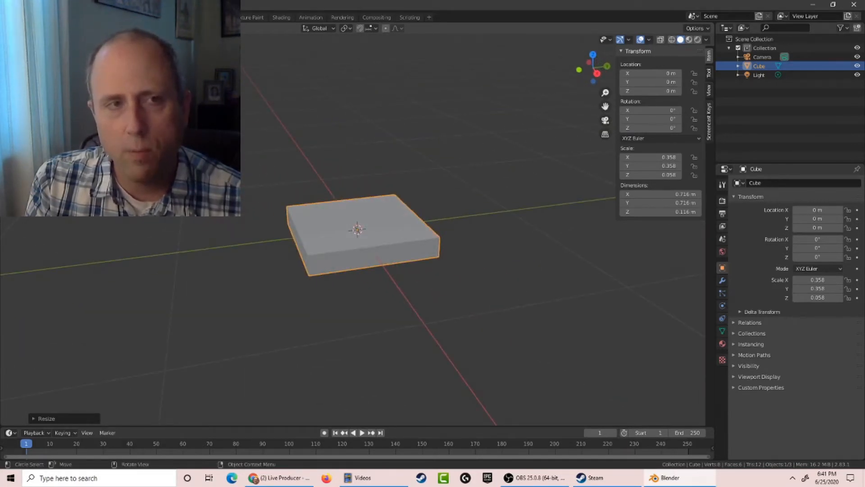
Switch the selection tool back to Box Select and select the flattened cube.
{"action": "right_click", "coordinate": [225, 149]}
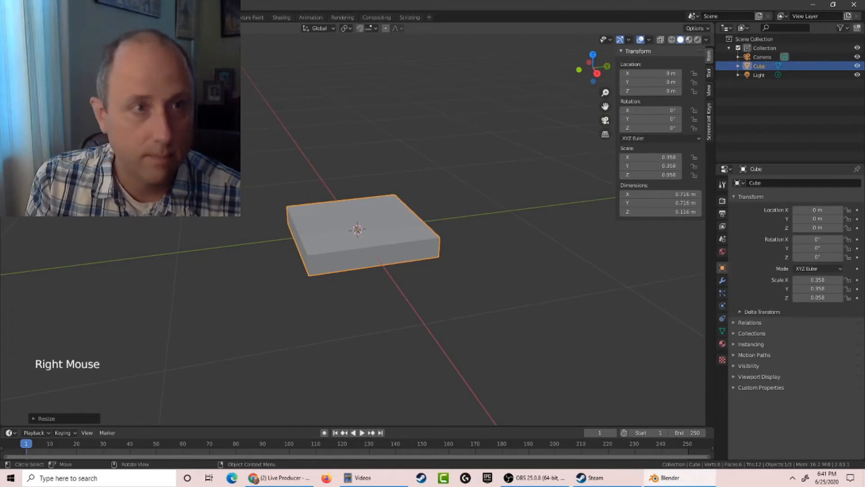
{"action": "left_click", "coordinate": [180, 135]}
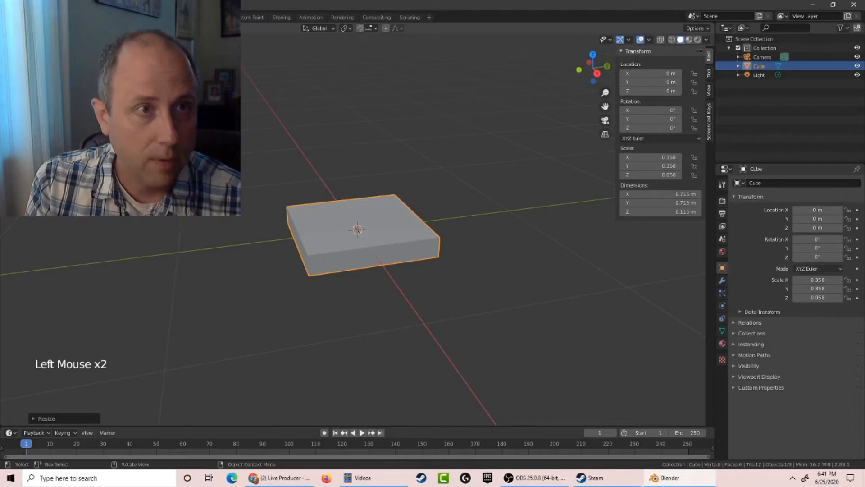
{"action": "left_click", "coordinate": [316, 242]}
{"action": "left_click", "coordinate": [317, 242]}
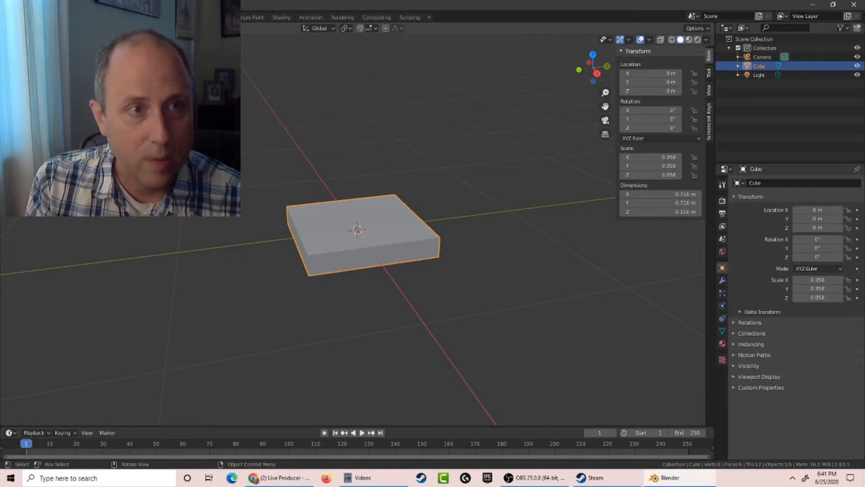
Practise box-selecting, deselecting and reselecting the flattened cube.
{"action": "left_click_drag", "start_coordinate": [236, 174], "coordinate": [397, 301]}
{"action": "mouse_move", "coordinate": [467, 285]}
{"action": "left_mouse_down"}
{"action": "mouse_move", "coordinate": [361, 140]}
{"action": "mouse_move", "coordinate": [536, 328]}
{"action": "mouse_move", "coordinate": [491, 152]}
{"action": "left_mouse_up"}
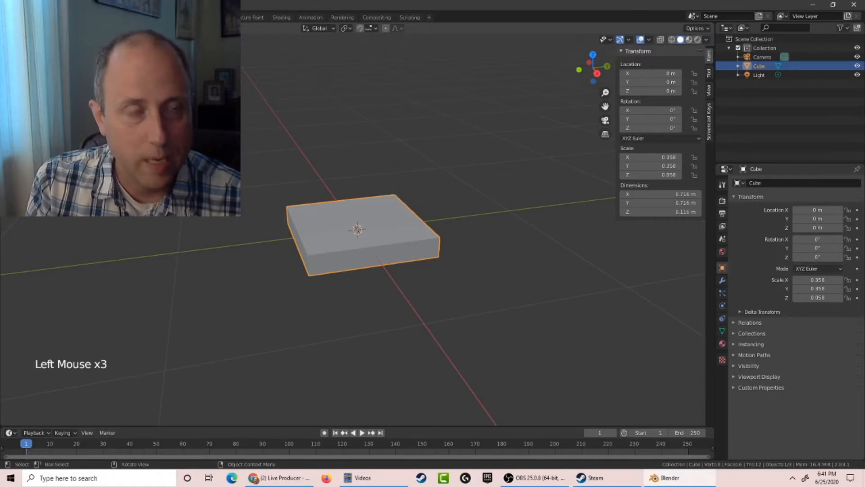
{"action": "left_click", "coordinate": [371, 180]}
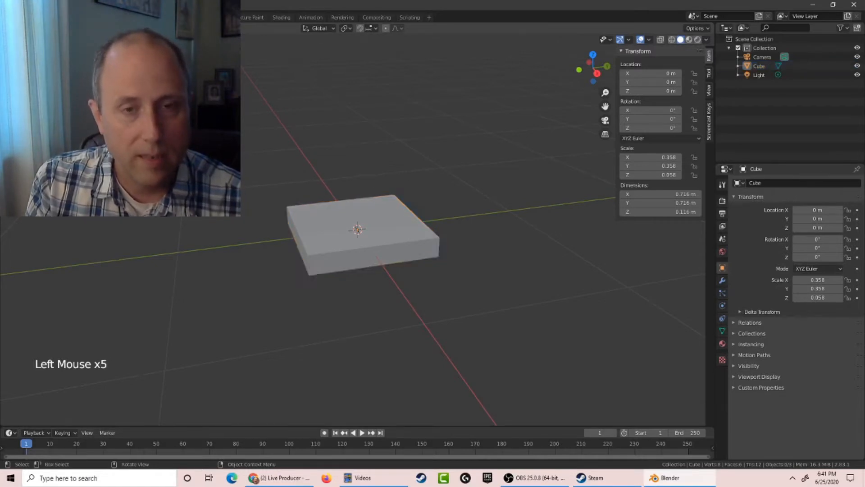
{"action": "left_click", "coordinate": [373, 245]}
{"action": "left_click", "coordinate": [377, 245]}
{"action": "left_click", "coordinate": [381, 246]}
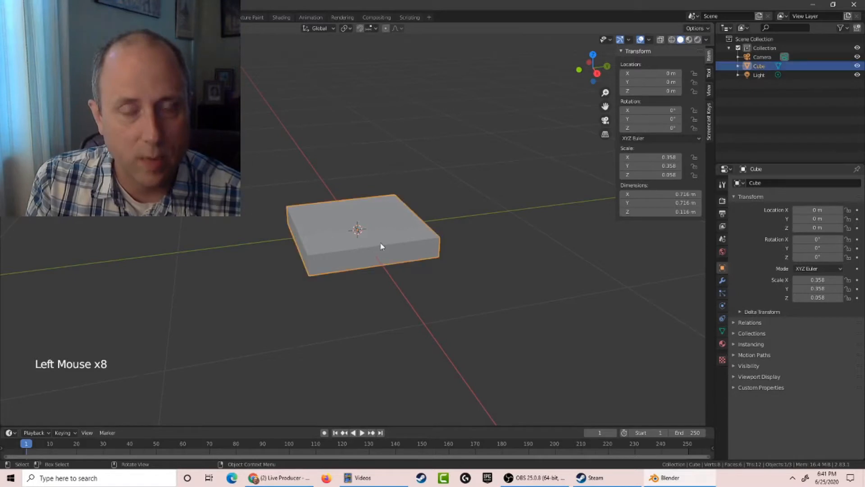
{"action": "left_click_drag", "start_coordinate": [582, 379], "coordinate": [183, 152]}
{"action": "left_click", "coordinate": [219, 141]}
{"action": "left_click", "coordinate": [212, 158]}
{"action": "left_click", "coordinate": [243, 165]}
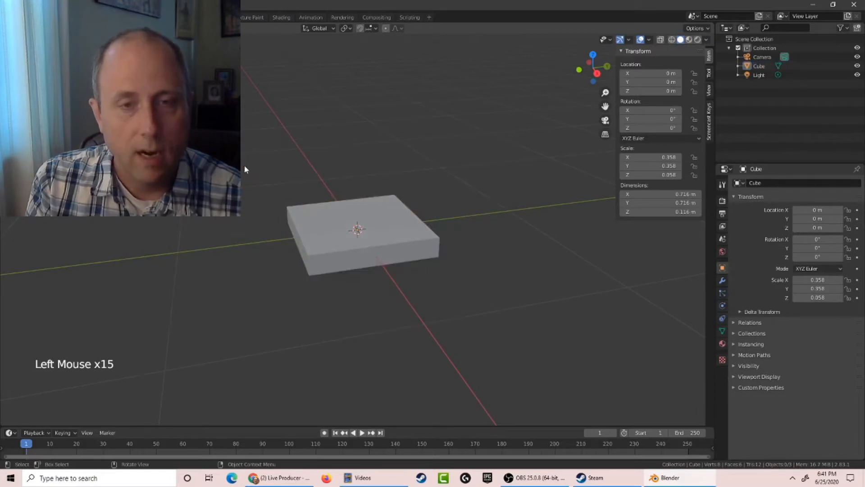
{"action": "left_click_drag", "start_coordinate": [244, 165], "coordinate": [354, 238]}
{"action": "left_click", "coordinate": [292, 219]}
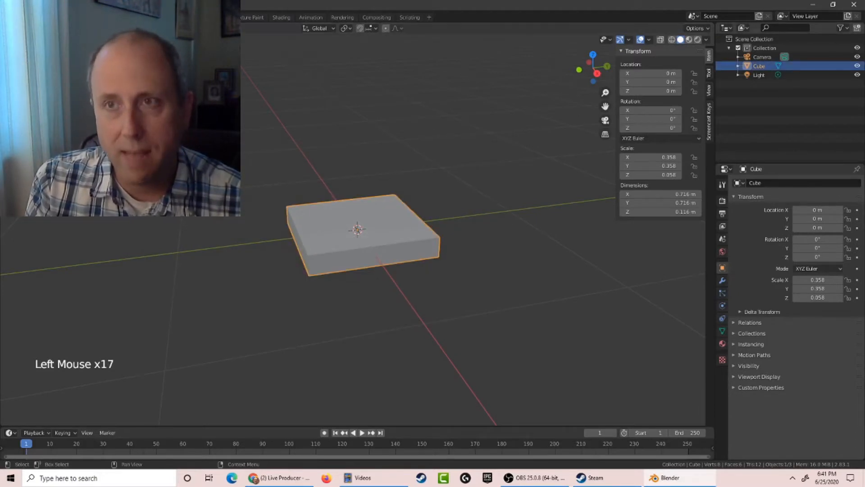
Select the camera in the viewport, clear that choice and reselect the flattened cube.
{"action": "scroll", "coordinate": [508, 83], "scroll_direction": "down", "scroll_amount": 1}
{"action": "scroll", "coordinate": [509, 83], "scroll_direction": "down", "scroll_amount": 10}
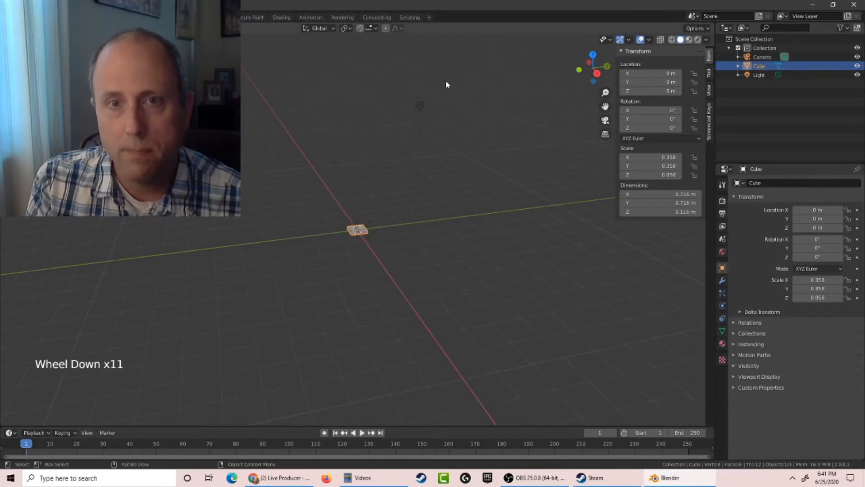
{"action": "left_click", "coordinate": [418, 107]}
{"action": "left_click", "coordinate": [318, 284]}
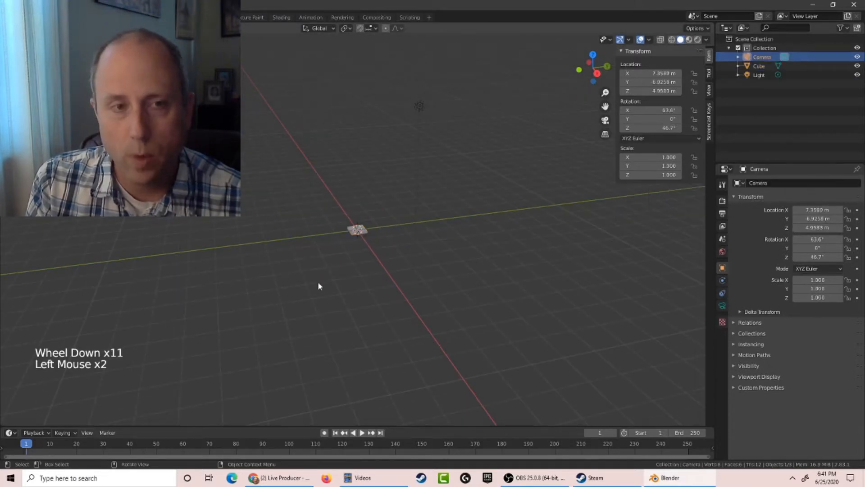
{"action": "scroll", "coordinate": [319, 281], "scroll_direction": "up", "scroll_amount": 10}
{"action": "left_click", "coordinate": [327, 240]}
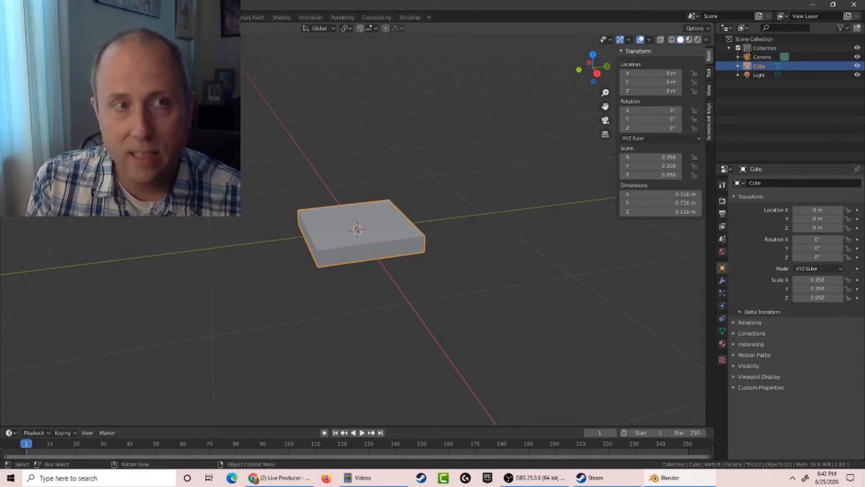
Toggle the flattened cube repeatedly between Object Mode and Edit Mode, finishing in Edit Mode.
{"action": "key", "text": "Tab"}
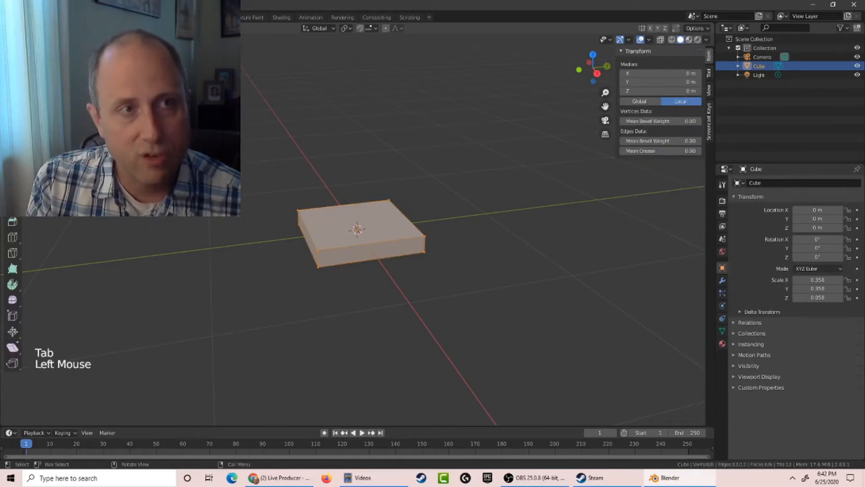
{"action": "key", "text": "Tab"}
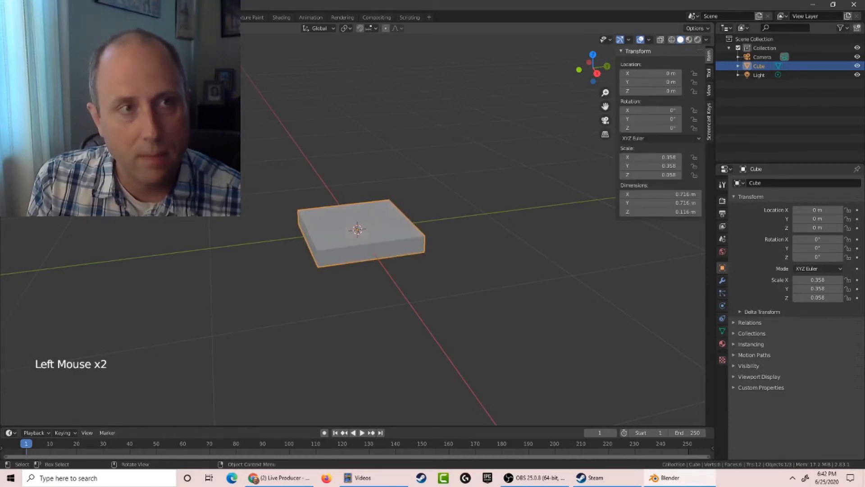
{"action": "key", "text": "Tab"}
{"action": "key", "text": "Tab"}
{"action": "key", "text": "Tab"}
{"action": "key", "text": "Tab"}
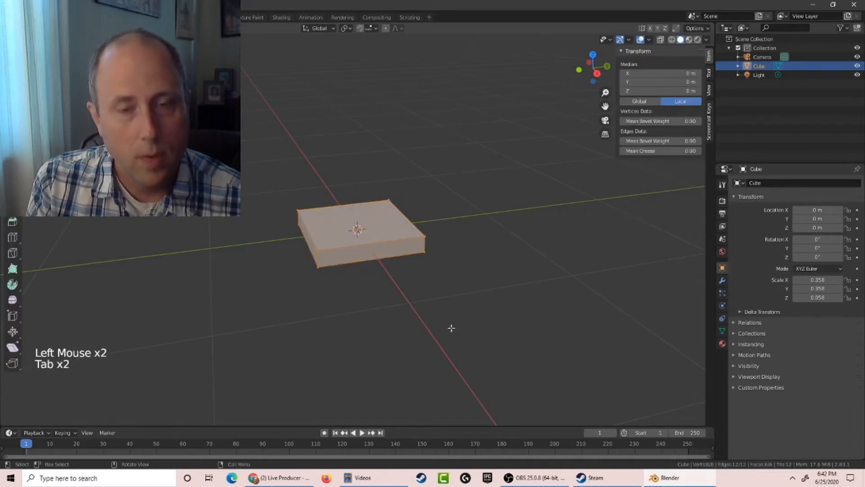
{"action": "key", "text": "Tab"}
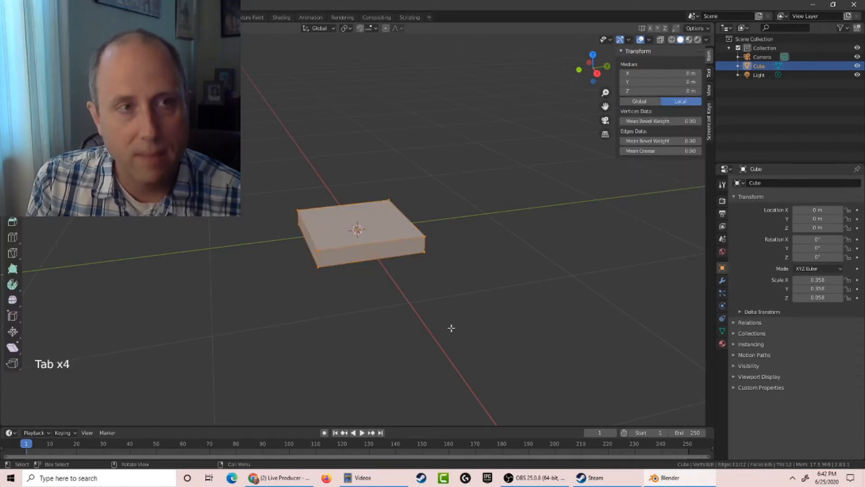
{"action": "key", "text": "Tab"}
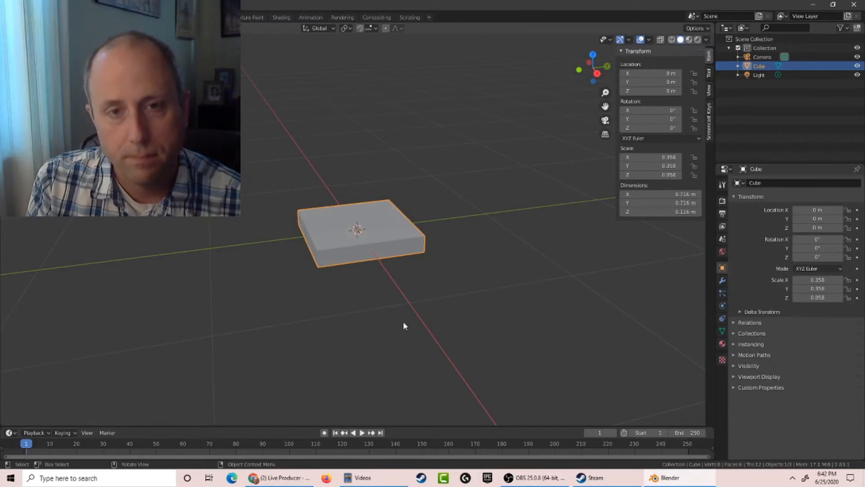
{"action": "key", "text": "Tab"}
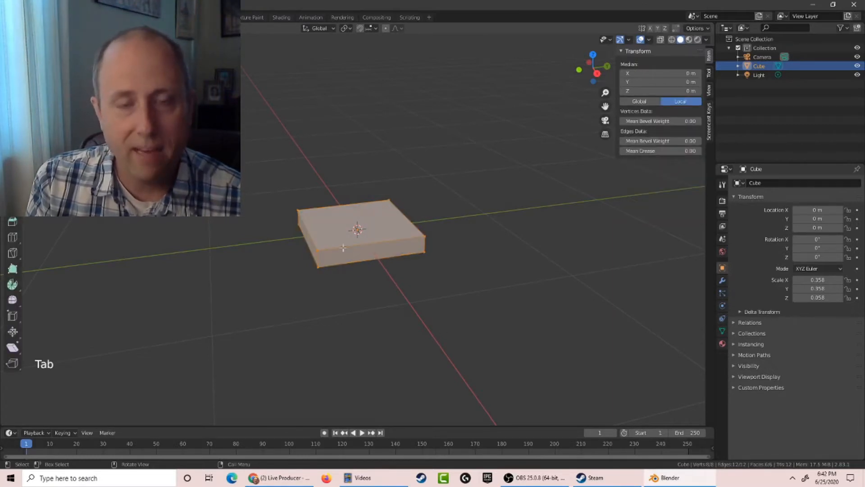
Examine the slab's vertices, edges and faces in Edit Mode from several sides and distances.
{"action": "middle_click_drag", "start_coordinate": [307, 243], "coordinate": [535, 247]}
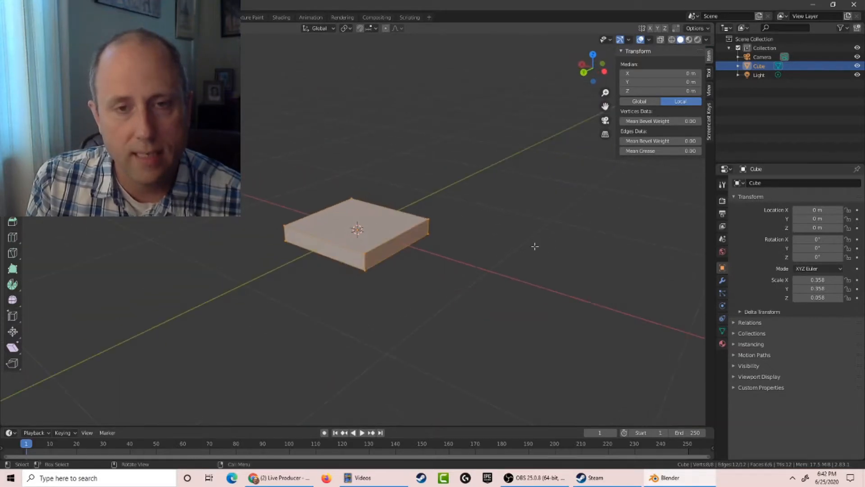
{"action": "scroll", "coordinate": [375, 247], "scroll_direction": "up", "scroll_amount": 3}
{"action": "middle_click_drag", "start_coordinate": [375, 247], "coordinate": [366, 258]}
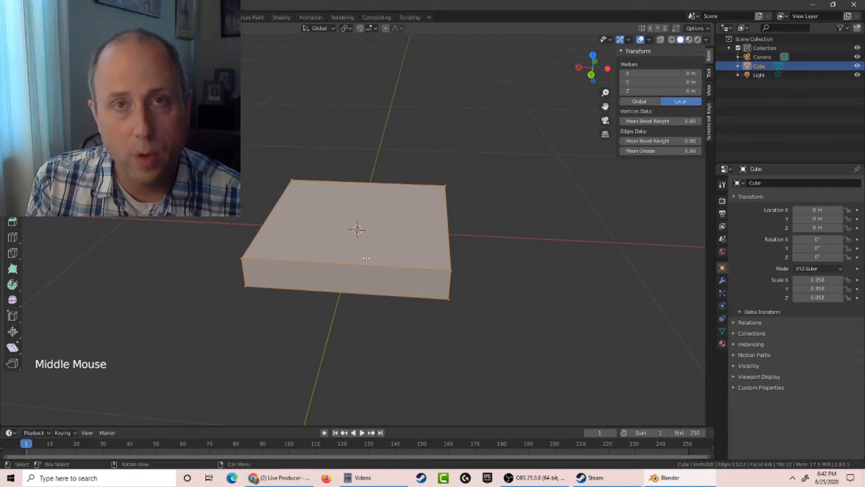
{"action": "scroll", "coordinate": [366, 258], "scroll_direction": "down", "scroll_amount": 4}
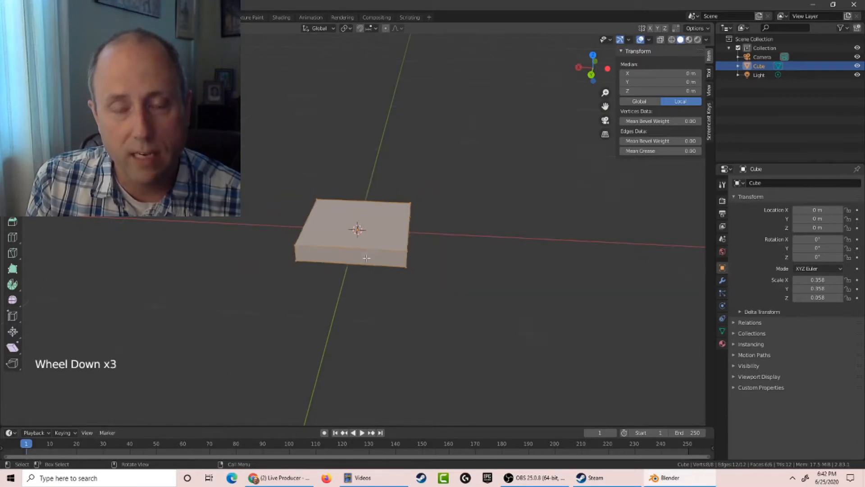
{"action": "middle_click_drag", "start_coordinate": [277, 231], "coordinate": [300, 190]}
{"action": "scroll", "coordinate": [298, 189], "scroll_direction": "up", "scroll_amount": 4}
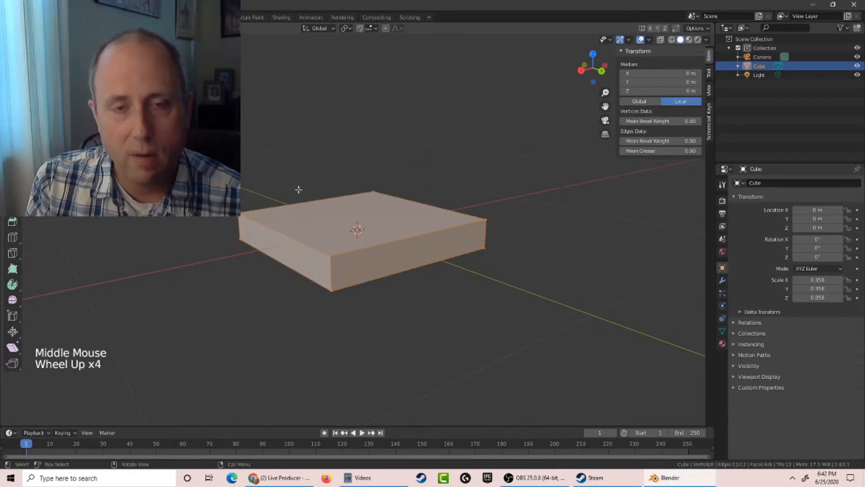
{"action": "scroll", "coordinate": [299, 189], "scroll_direction": "up", "scroll_amount": 2}
{"action": "scroll", "coordinate": [299, 189], "scroll_direction": "down", "scroll_amount": 6}
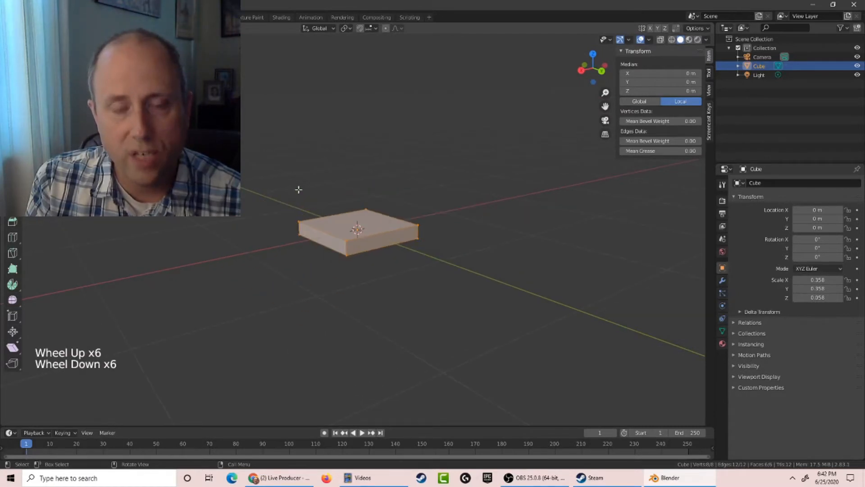
{"action": "scroll", "coordinate": [299, 190], "scroll_direction": "up", "scroll_amount": 5}
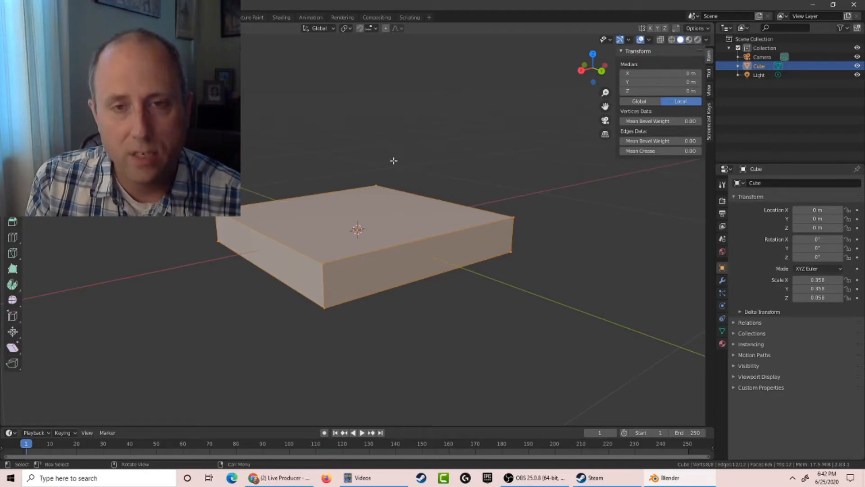
Practise selecting the slab's corner vertices one at a time.
{"action": "left_click_drag", "start_coordinate": [335, 166], "coordinate": [386, 195]}
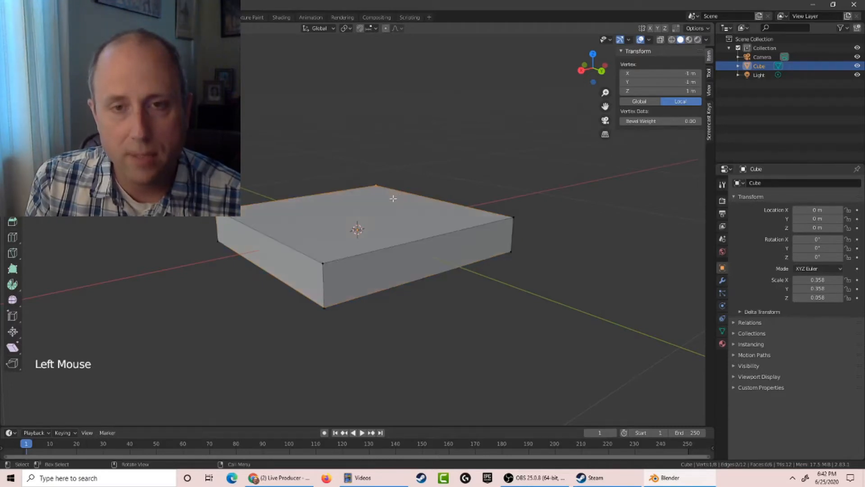
{"action": "left_click", "coordinate": [324, 265]}
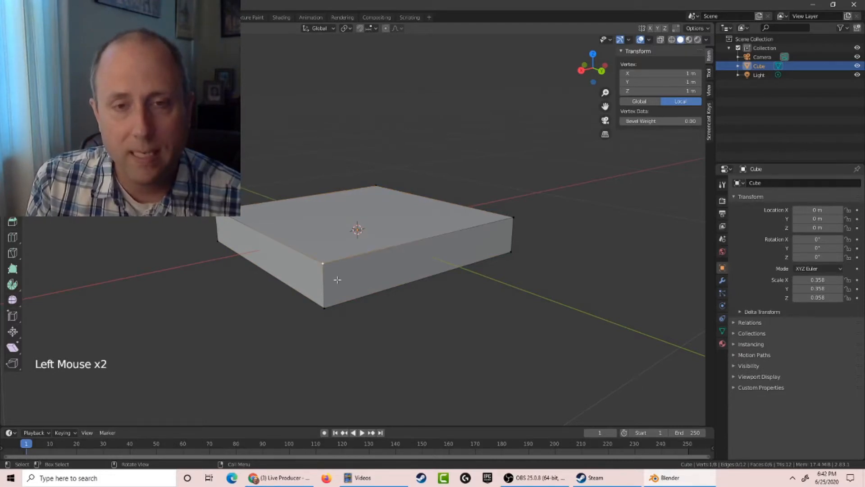
{"action": "left_click", "coordinate": [514, 216]}
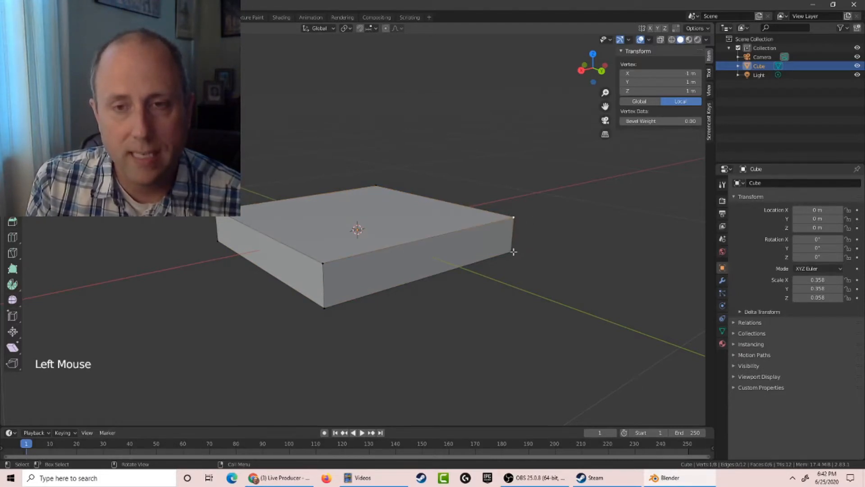
{"action": "left_click", "coordinate": [334, 303]}
{"action": "left_click", "coordinate": [323, 274]}
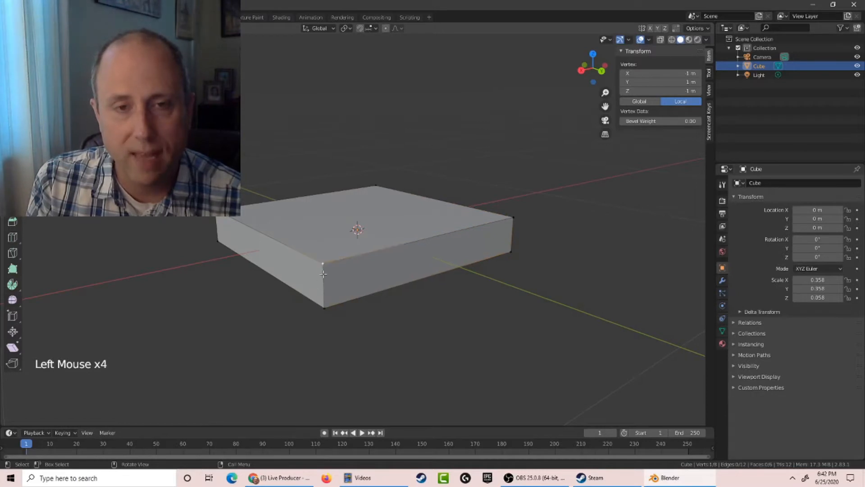
Try moving the slab's near top corner vertex freely upward, and undo the move.
{"action": "middle_click_drag", "start_coordinate": [157, 253], "coordinate": [141, 238]}
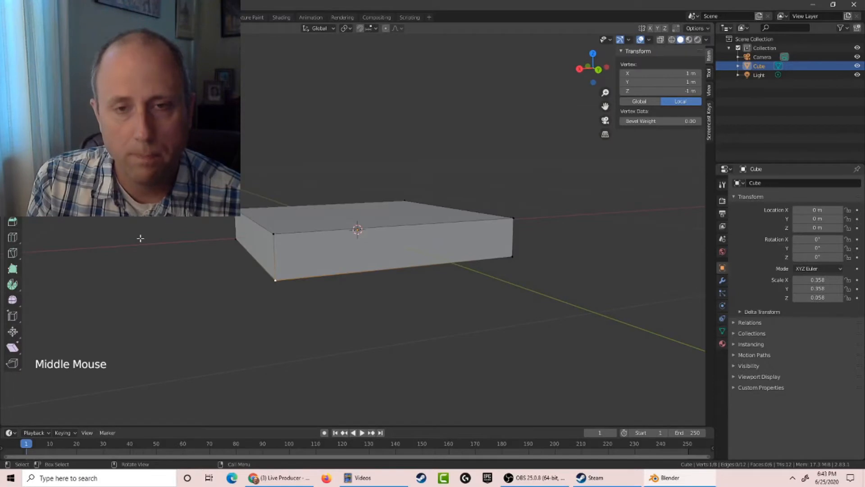
{"action": "scroll", "coordinate": [140, 238], "scroll_direction": "down", "scroll_amount": 1}
{"action": "middle_click", "coordinate": [143, 236]}
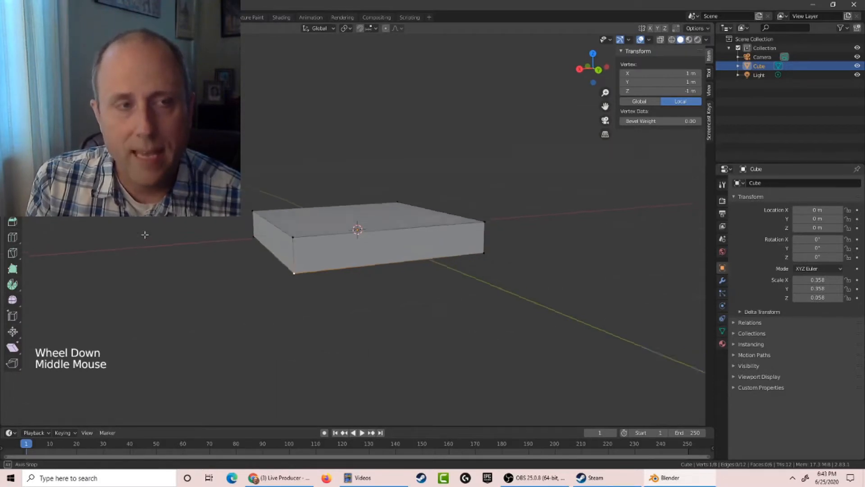
{"action": "middle_click_drag", "start_coordinate": [143, 235], "coordinate": [146, 267]}
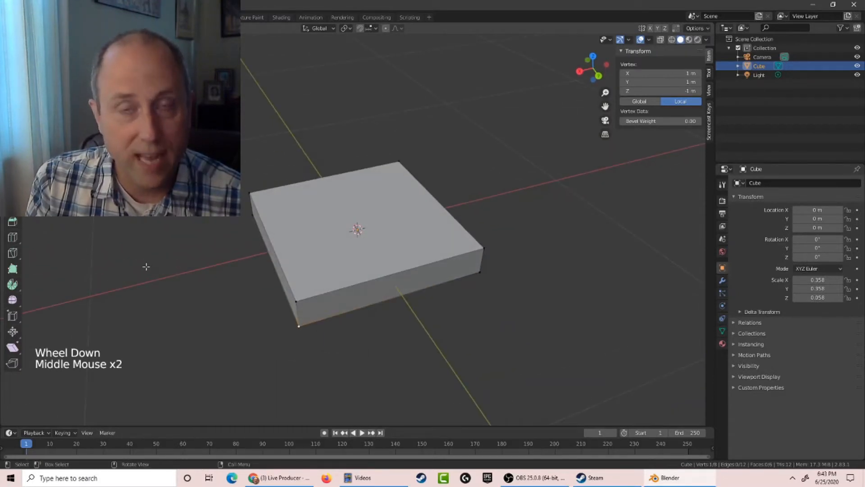
{"action": "left_click", "coordinate": [294, 297]}
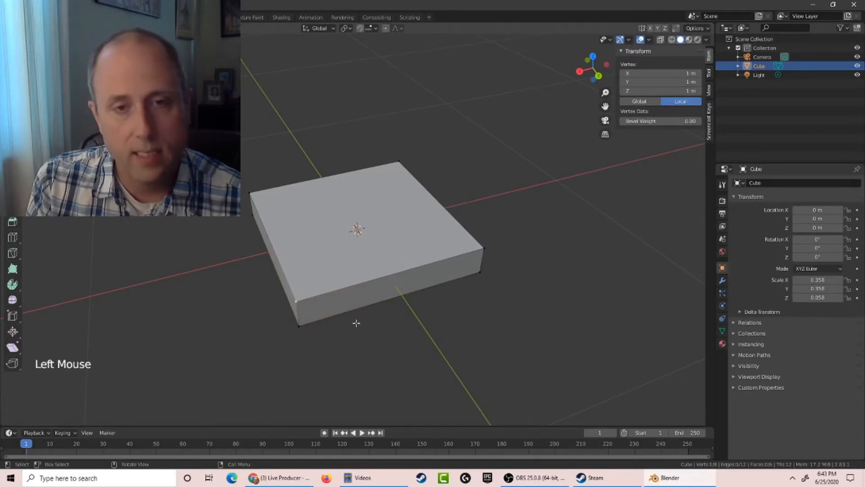
{"action": "key", "text": "g"}
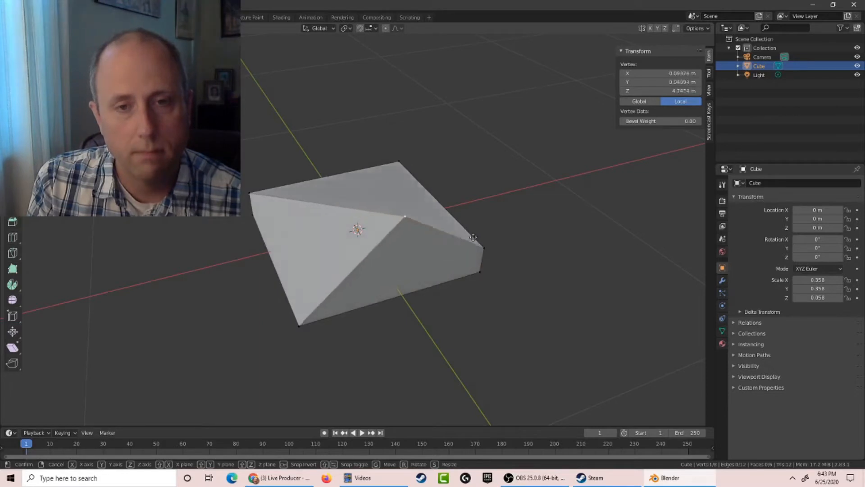
{"action": "left_click", "coordinate": [332, 200]}
{"action": "middle_click_drag", "start_coordinate": [332, 200], "coordinate": [397, 227]}
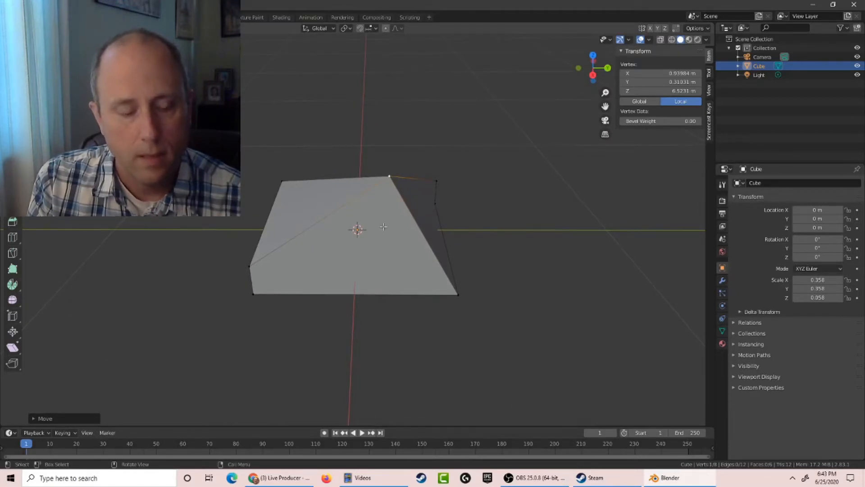
{"action": "key", "text": "ctrl+z"}
Move the two top corner vertices on one side of the slab upward, one after the other.
{"action": "middle_click_drag", "start_coordinate": [548, 223], "coordinate": [451, 221]}
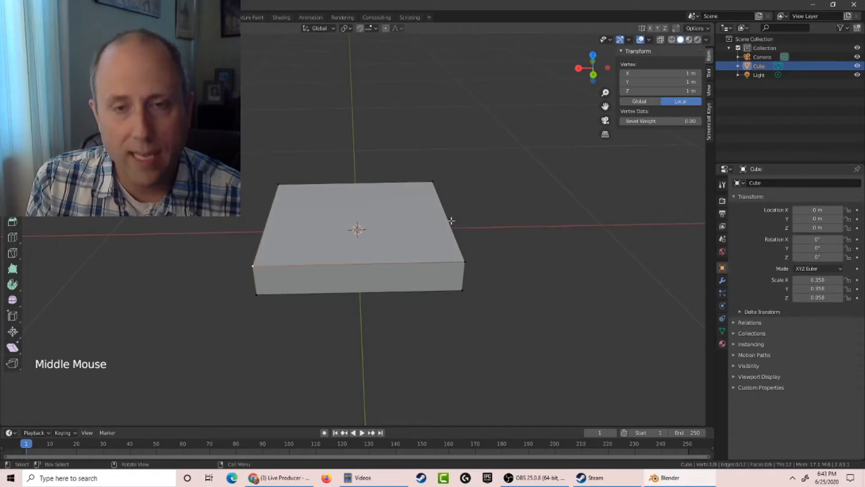
{"action": "left_click", "coordinate": [465, 262]}
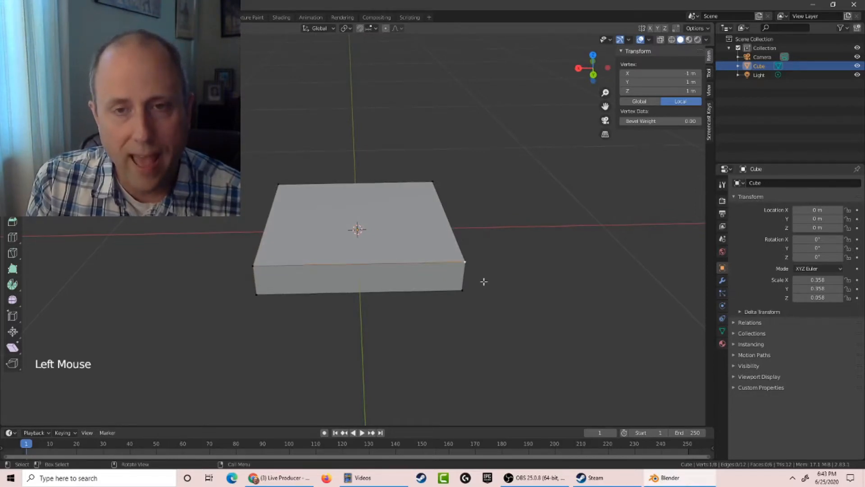
{"action": "key", "text": "g"}
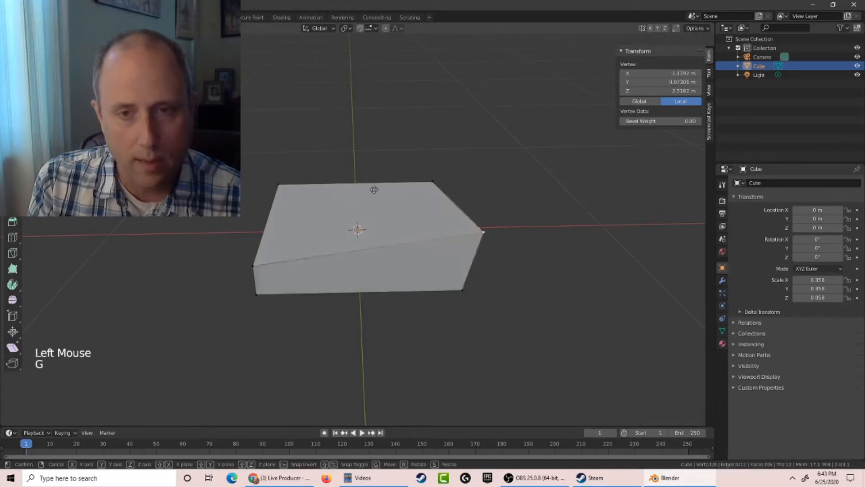
{"action": "left_click", "coordinate": [320, 120]}
{"action": "left_click", "coordinate": [253, 265]}
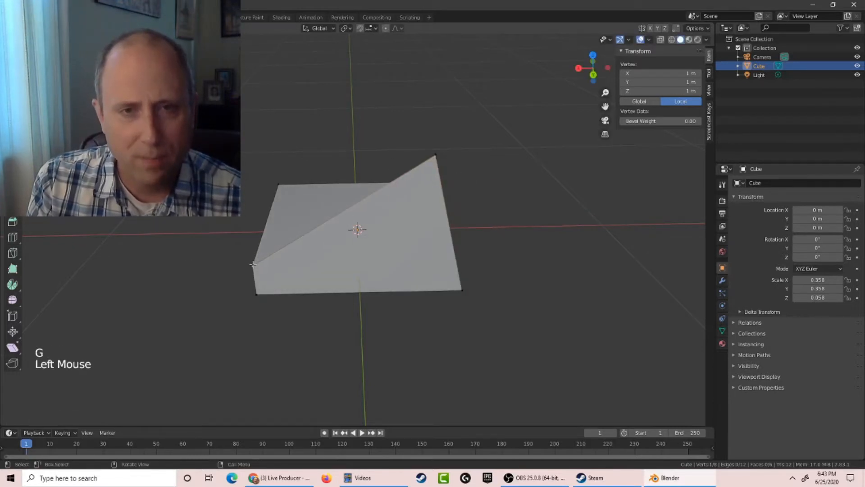
{"action": "key", "text": "g"}
{"action": "left_click", "coordinate": [266, 158]}
Move a third top corner vertex upward, on the opposite side of the slab.
{"action": "middle_click_drag", "start_coordinate": [266, 158], "coordinate": [282, 169]}
{"action": "left_click", "coordinate": [232, 245]}
{"action": "key", "text": "g"}
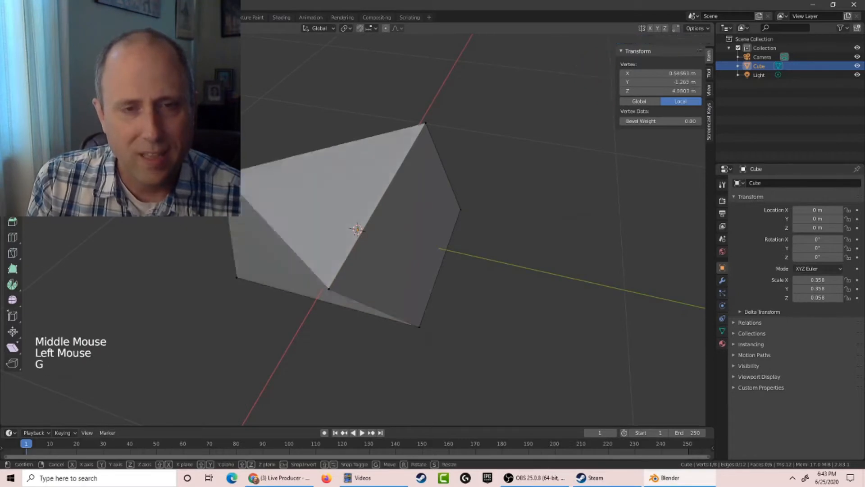
{"action": "left_click", "coordinate": [199, 135]}
{"action": "middle_click_drag", "start_coordinate": [199, 135], "coordinate": [268, 124]}
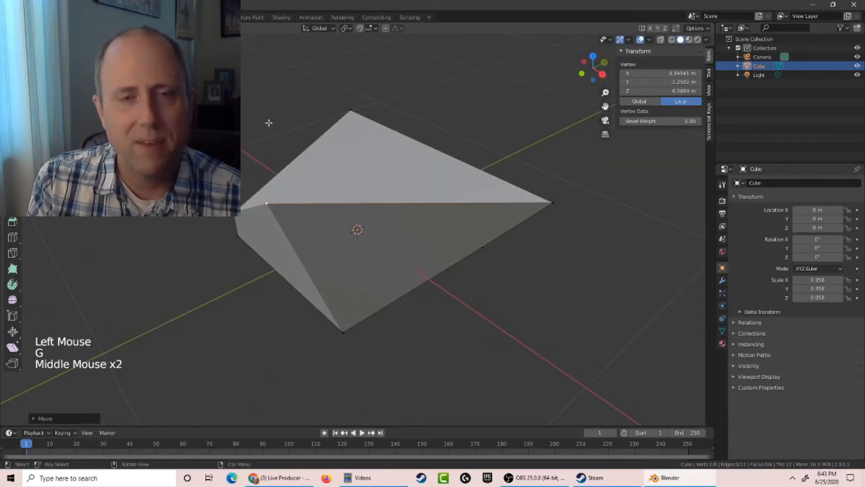
Undo the three vertex moves to restore the flat slab.
{"action": "key", "text": "ctrl+z"}
{"action": "key", "text": "ctrl+z"}
{"action": "key", "text": "ctrl+z"}
{"action": "key", "text": "ctrl+z"}
{"action": "key", "text": "ctrl+z"}
{"action": "key", "text": "ctrl+z"}
{"action": "key", "text": "ctrl+z"}
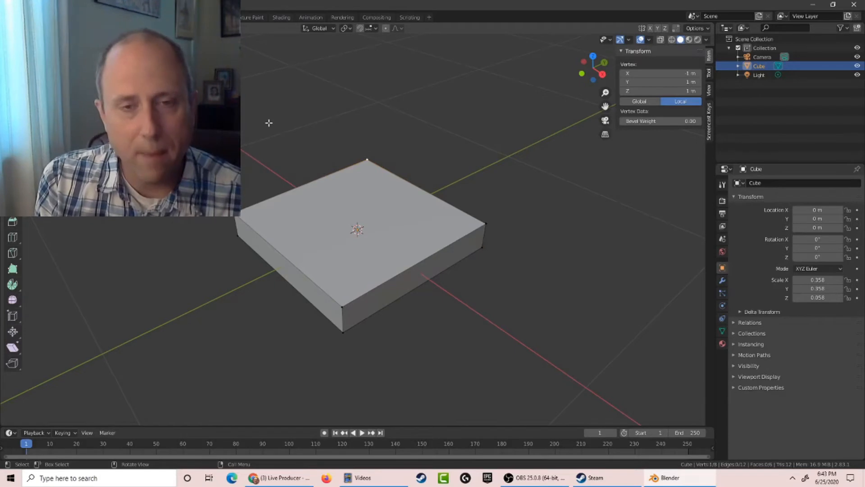
{"action": "scroll", "coordinate": [267, 132], "scroll_direction": "up", "scroll_amount": 1}
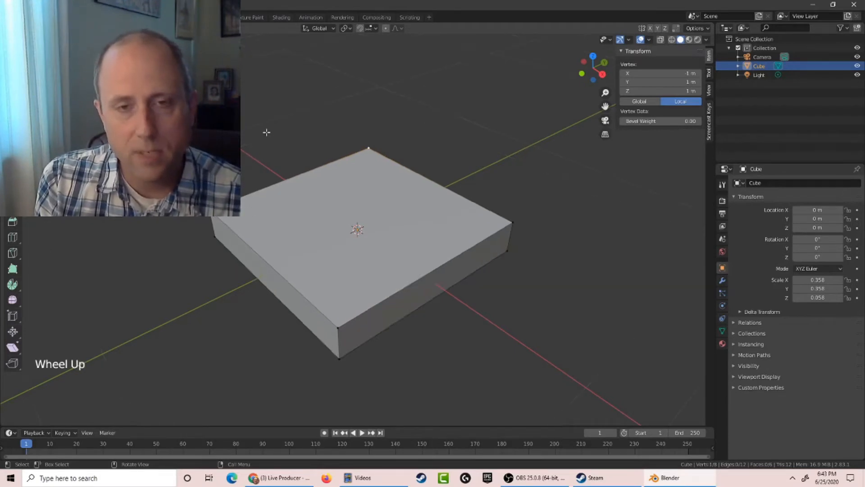
{"action": "scroll", "coordinate": [267, 132], "scroll_direction": "down", "scroll_amount": 3}
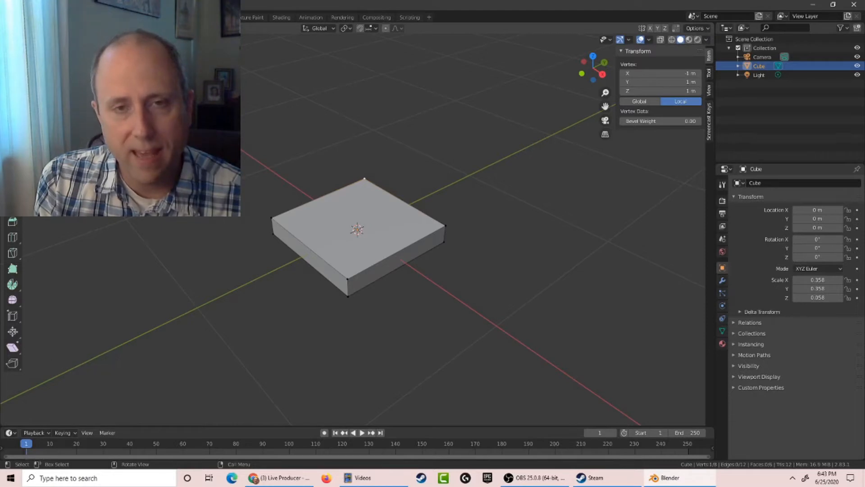
{"action": "middle_click_drag", "start_coordinate": [270, 157], "coordinate": [261, 132]}
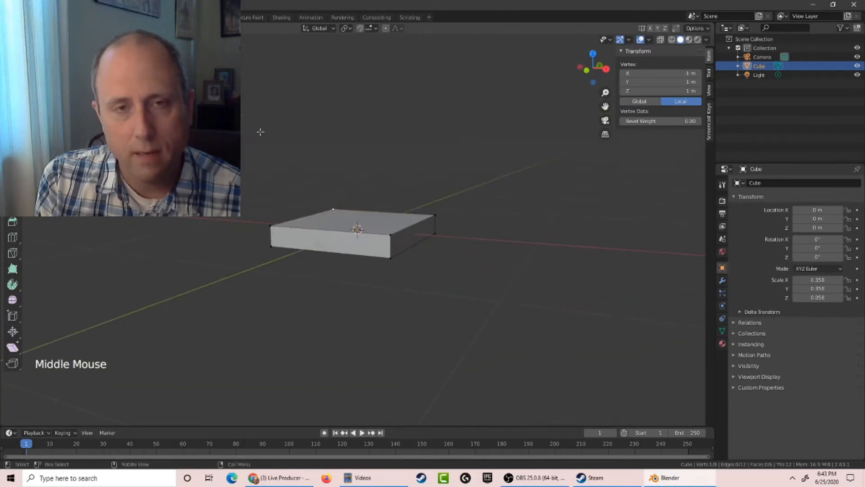
Box-select the whole slab from an elevated view to select its vertices.
{"action": "middle_click_drag", "start_coordinate": [207, 96], "coordinate": [219, 119]}
{"action": "left_click_drag", "start_coordinate": [219, 118], "coordinate": [203, 147]}
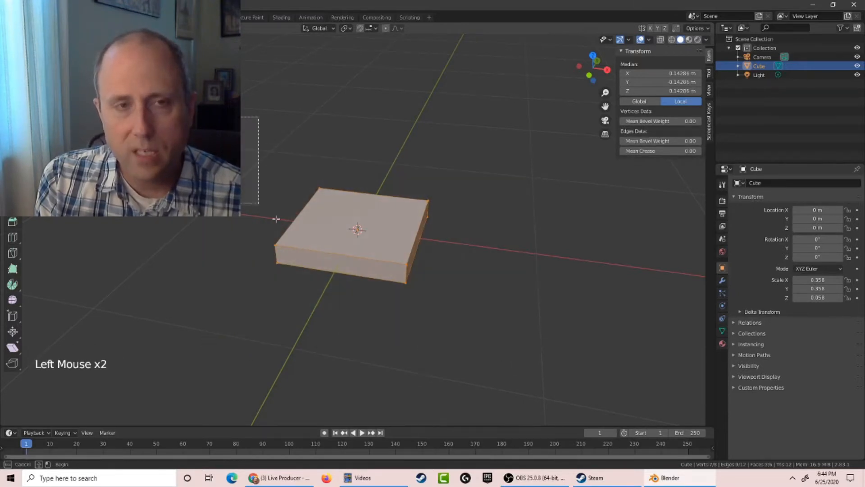
{"action": "left_click_drag", "start_coordinate": [159, 117], "coordinate": [544, 351]}
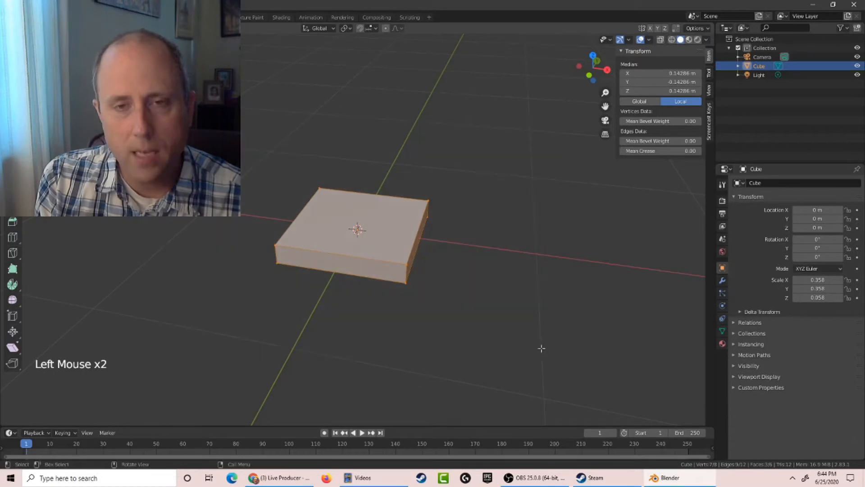
Add the bottom corner vertex missed by the box selection, working from below the slab.
{"action": "middle_click_drag", "start_coordinate": [535, 293], "coordinate": [507, 288]}
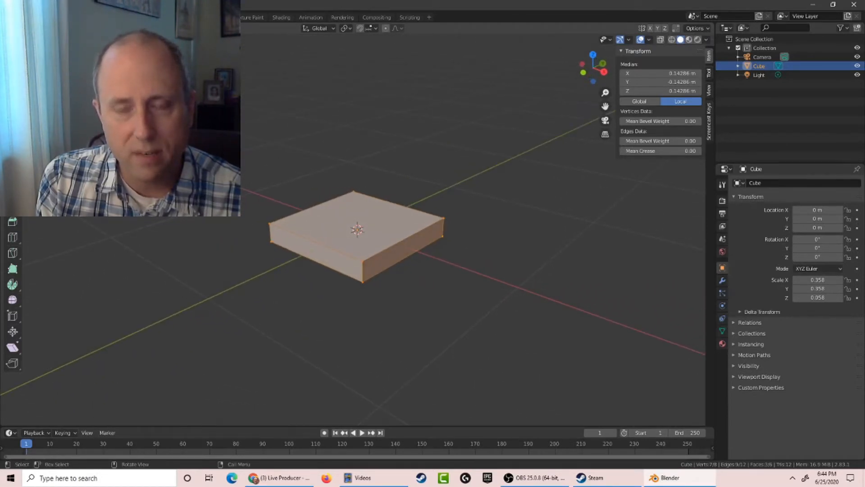
{"action": "middle_click_drag", "start_coordinate": [172, 147], "coordinate": [352, 126]}
{"action": "scroll", "coordinate": [363, 90], "scroll_direction": "up", "scroll_amount": 5}
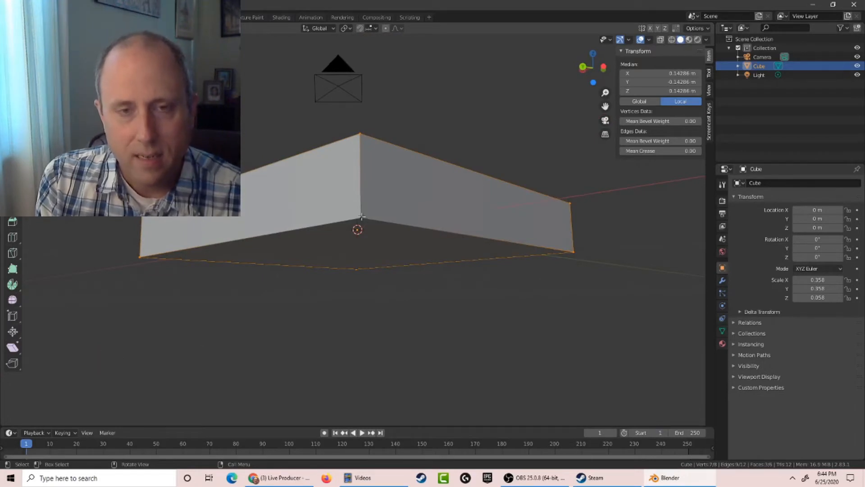
{"action": "key", "text": "shift"}
{"action": "left_click", "coordinate": [404, 259], "text": "shift"}
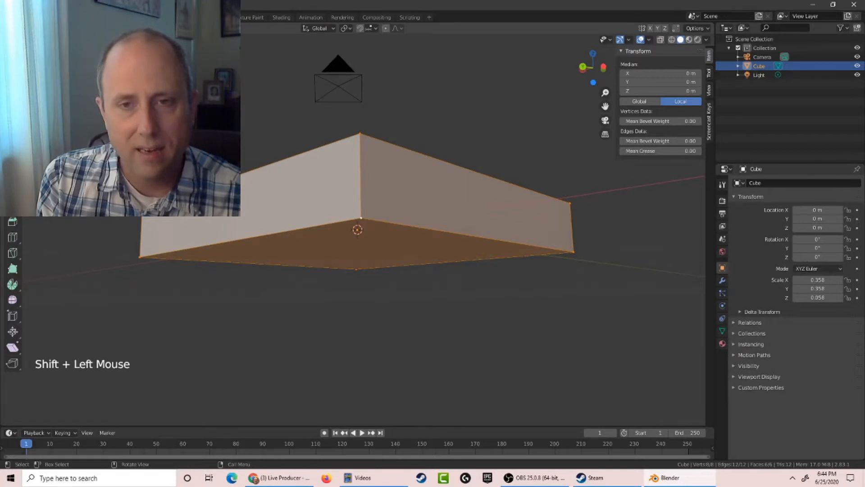
{"action": "middle_click_drag", "start_coordinate": [383, 245], "coordinate": [250, 164]}
{"action": "scroll", "coordinate": [243, 183], "scroll_direction": "down", "scroll_amount": 3}
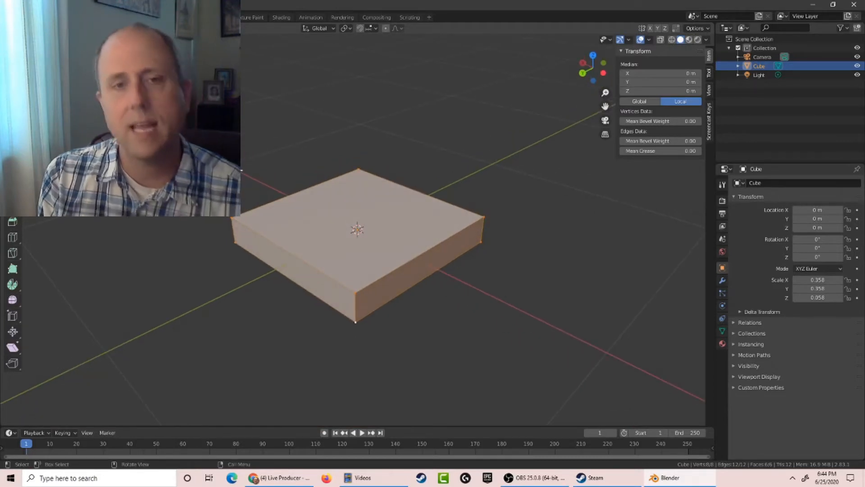
Deselect everything on the slab and reselect all of its vertices.
{"action": "key", "text": "a"}
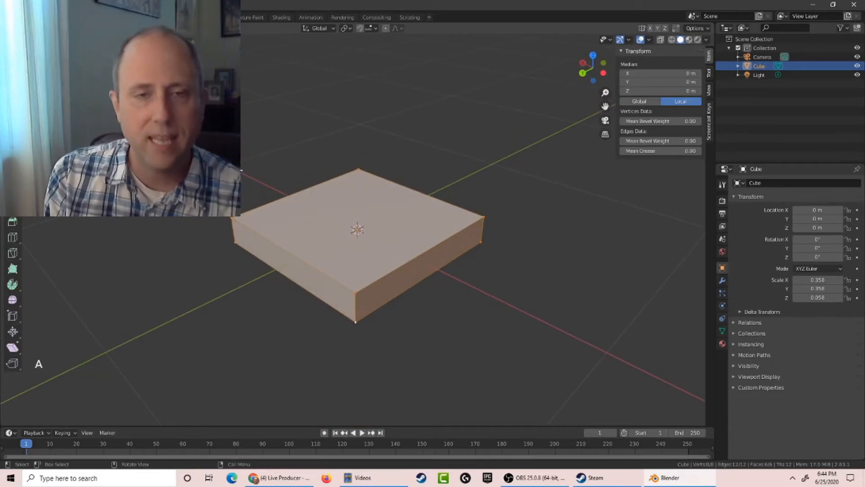
{"action": "key", "text": "a"}
{"action": "key", "text": "a"}
{"action": "key", "text": "a"}
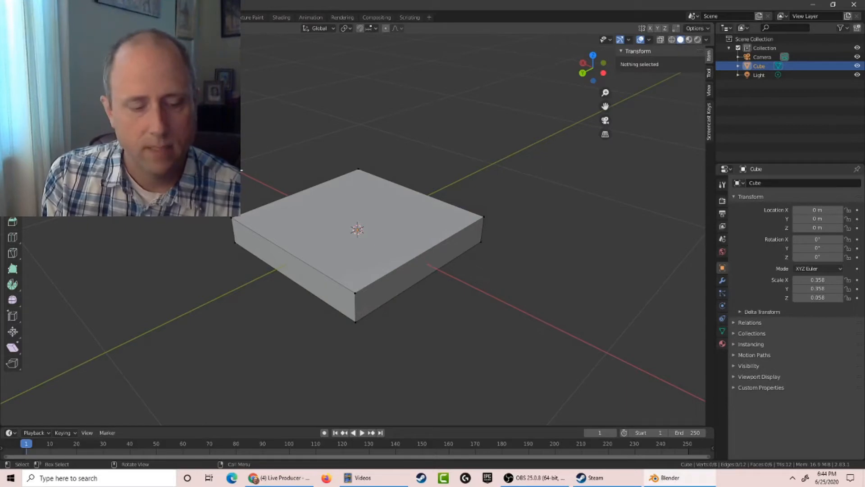
{"action": "key", "text": "a"}
Subdivide the fully selected slab mesh.
{"action": "middle_click_drag", "start_coordinate": [243, 180], "coordinate": [406, 178]}
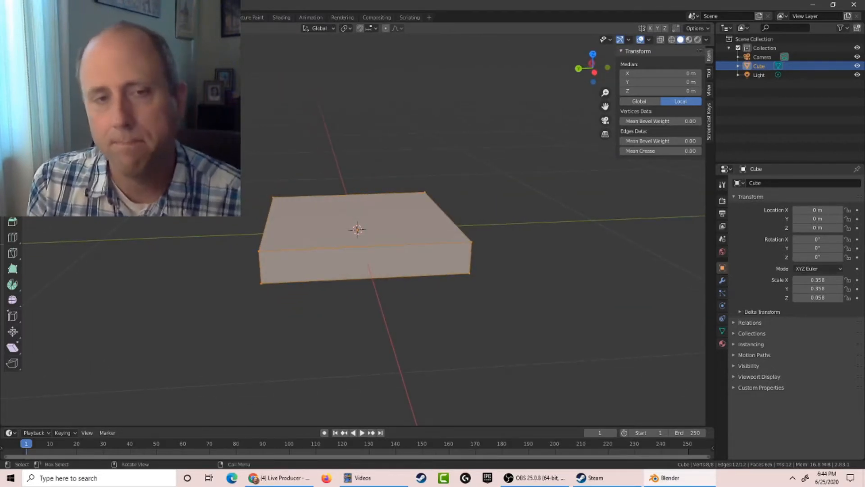
{"action": "right_click", "coordinate": [334, 201]}
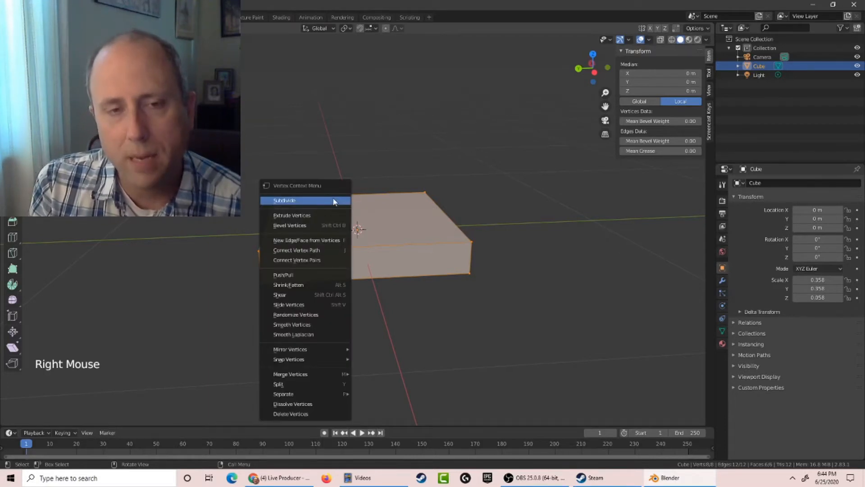
{"action": "left_click", "coordinate": [293, 203]}
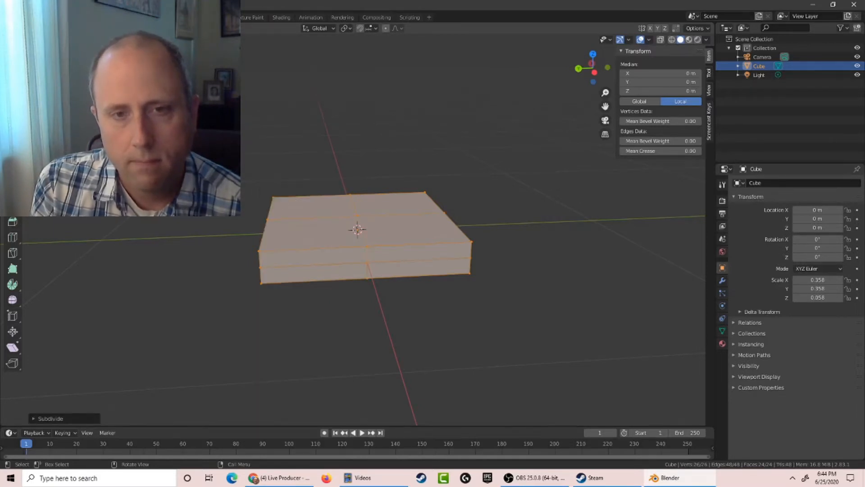
{"action": "middle_click_drag", "start_coordinate": [144, 271], "coordinate": [591, 254]}
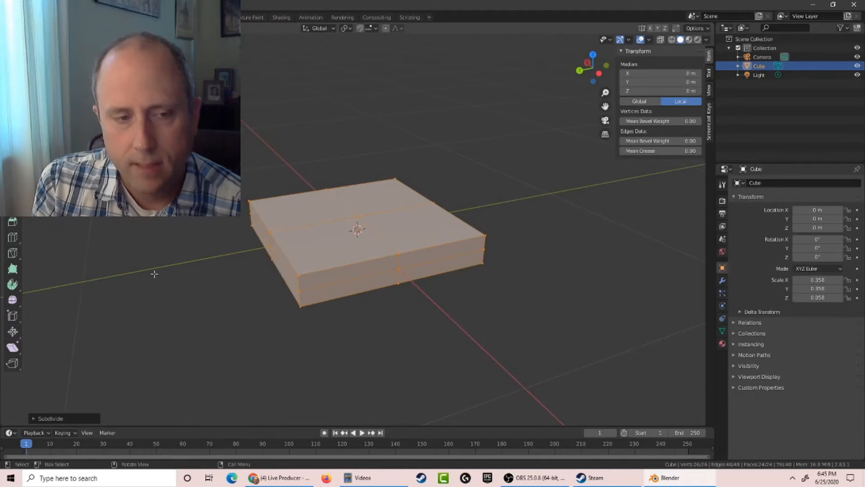
Set the subdivision's number of cuts to 3.
{"action": "left_click", "coordinate": [33, 418]}
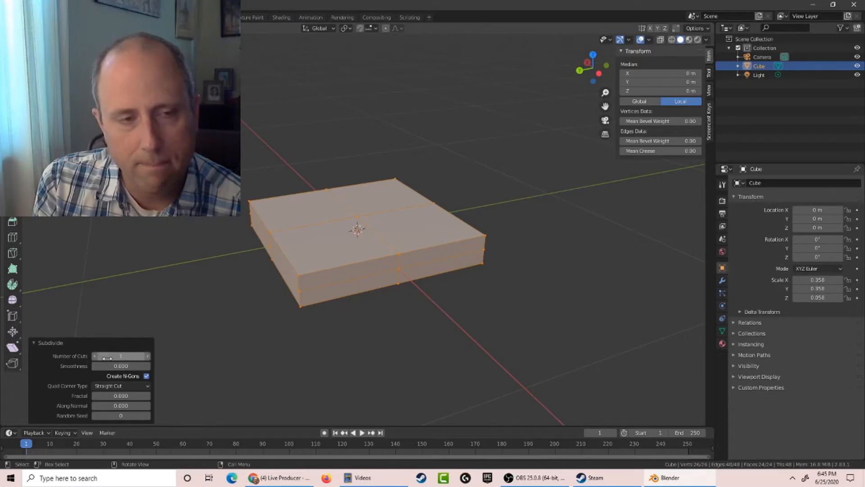
{"action": "left_click", "coordinate": [130, 356]}
{"action": "left_click", "coordinate": [148, 356]}
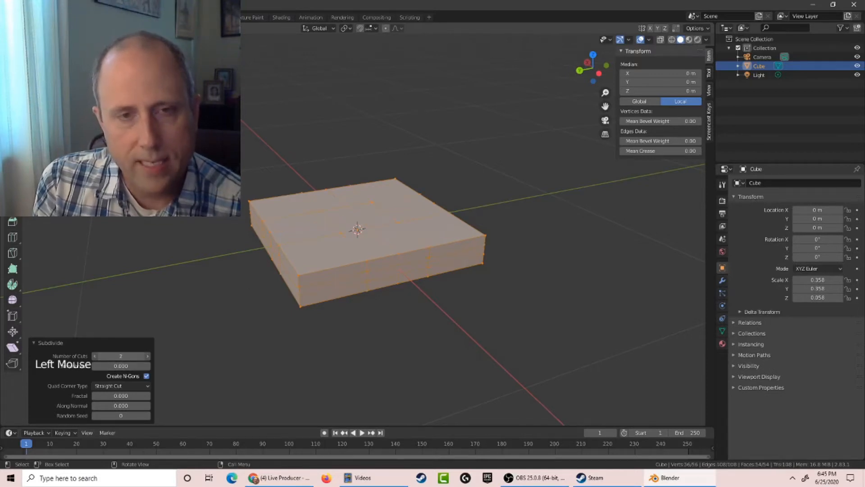
{"action": "middle_click_drag", "start_coordinate": [298, 372], "coordinate": [190, 371]}
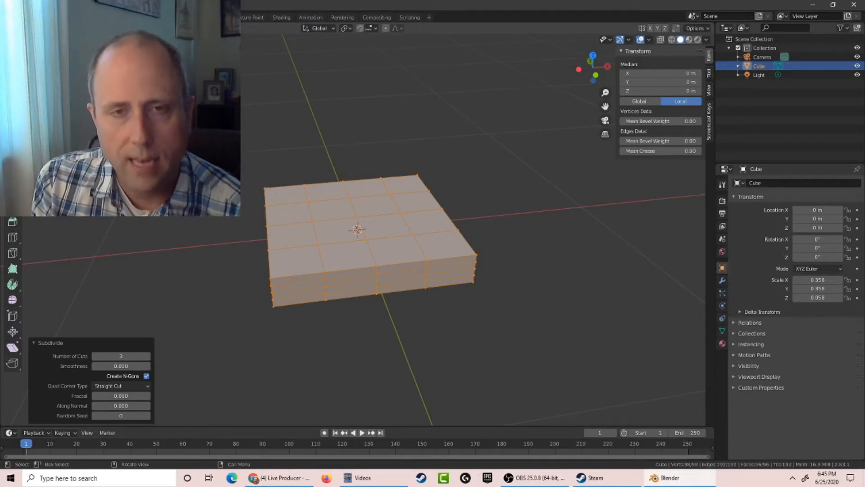
{"action": "middle_click_drag", "start_coordinate": [360, 234], "coordinate": [171, 239]}
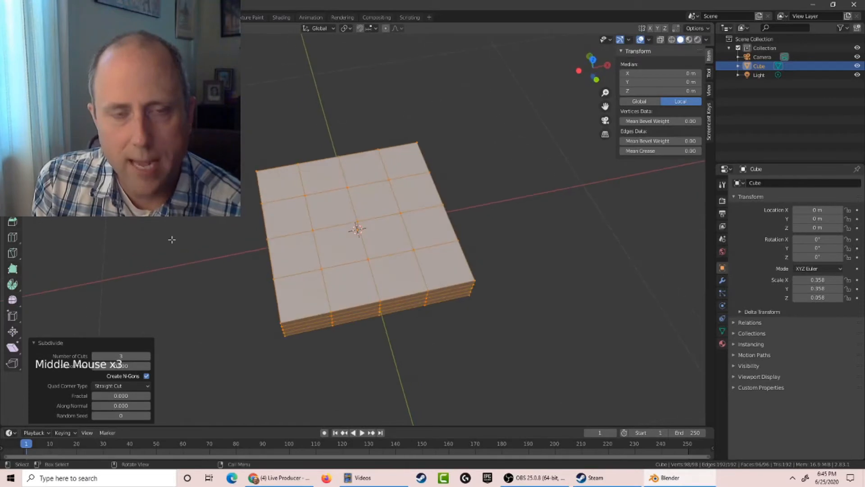
Try moving one interior vertex of the slab's top freely upward into a peak, and undo the move.
{"action": "left_click", "coordinate": [318, 230]}
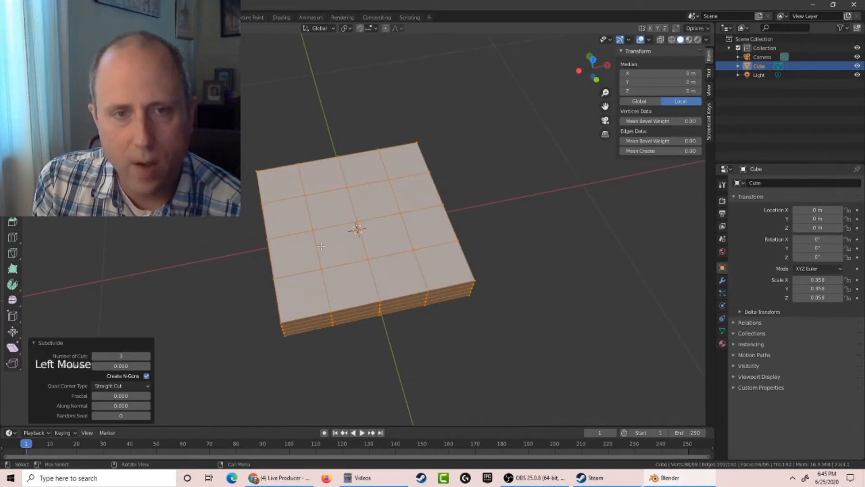
{"action": "left_click", "coordinate": [306, 223]}
{"action": "middle_click_drag", "start_coordinate": [236, 220], "coordinate": [633, 168]}
{"action": "key", "text": "g"}
{"action": "left_click", "coordinate": [276, 132]}
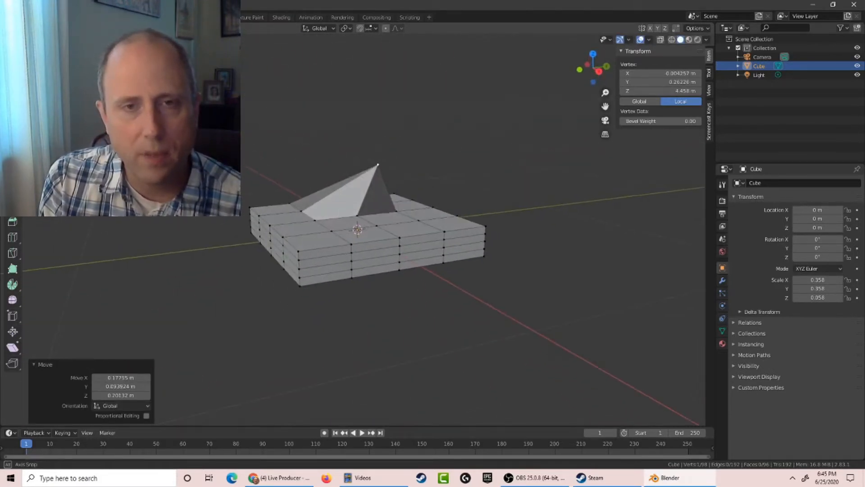
{"action": "middle_click_drag", "start_coordinate": [225, 201], "coordinate": [113, 201]}
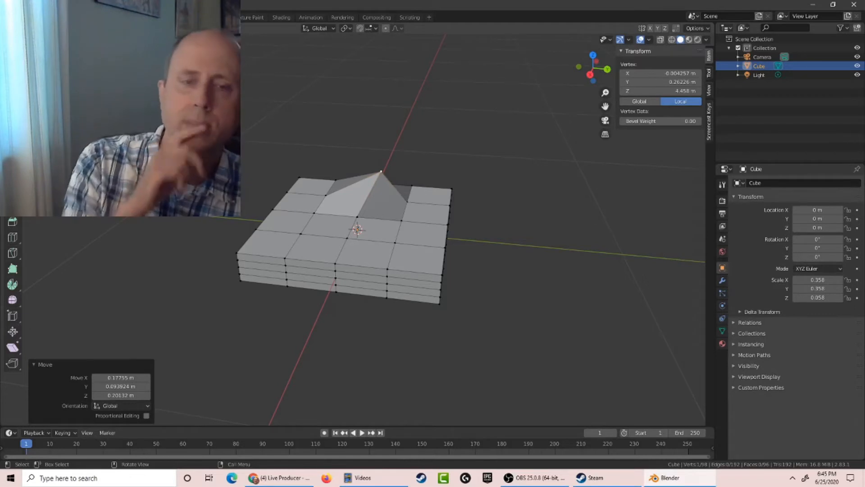
{"action": "key", "text": "ctrl+z"}
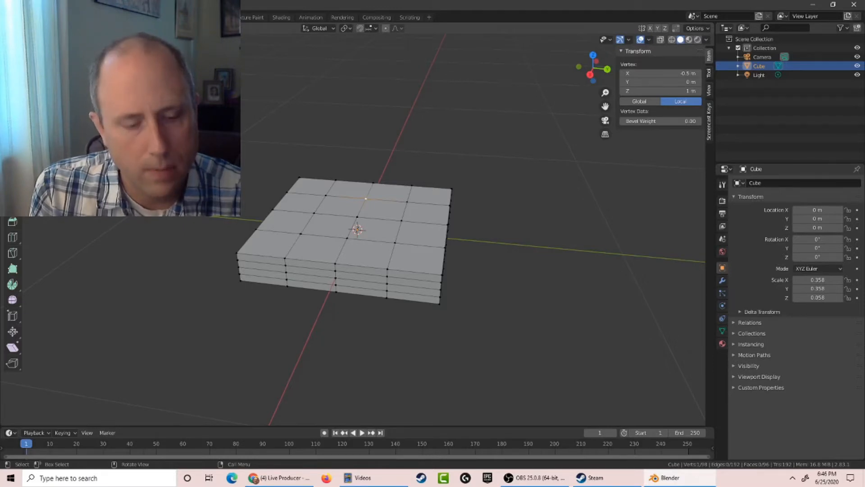
Switch to edge selection and select a single edge on the slab's top.
{"action": "key", "text": "shift+ctrl+3"}
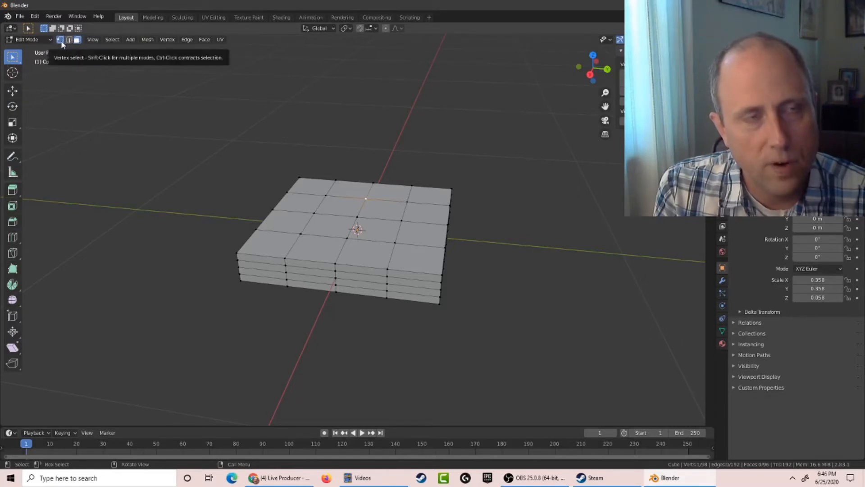
{"action": "left_click", "coordinate": [69, 40]}
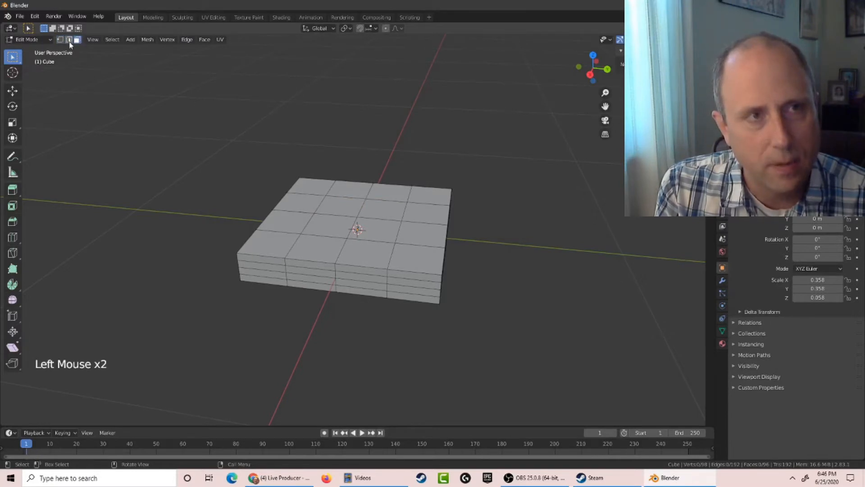
{"action": "left_click", "coordinate": [69, 41]}
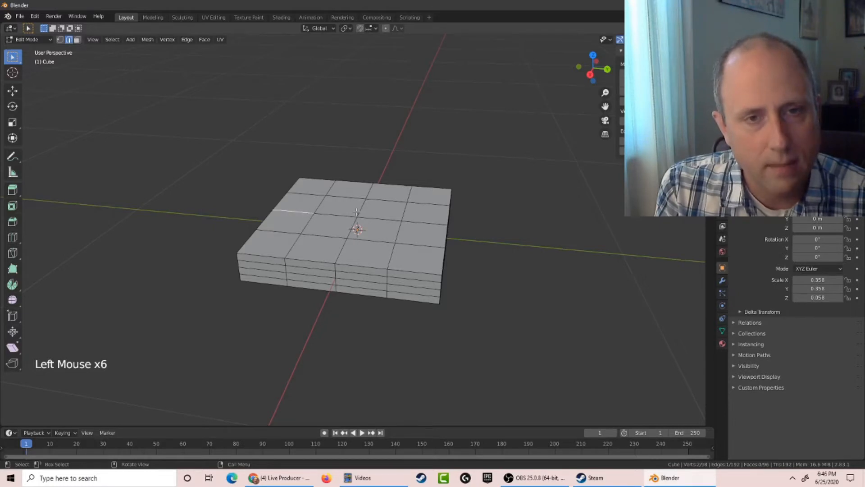
Switch to face selection and select individual faces on the slab's top one after another.
{"action": "left_click", "coordinate": [78, 40]}
{"action": "left_click", "coordinate": [347, 206]}
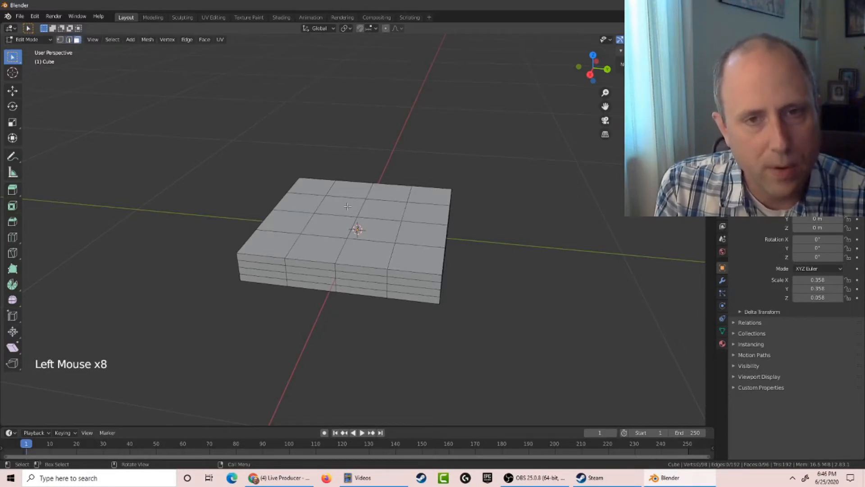
{"action": "left_click", "coordinate": [418, 213]}
{"action": "left_click", "coordinate": [370, 215]}
{"action": "left_click", "coordinate": [370, 215]}
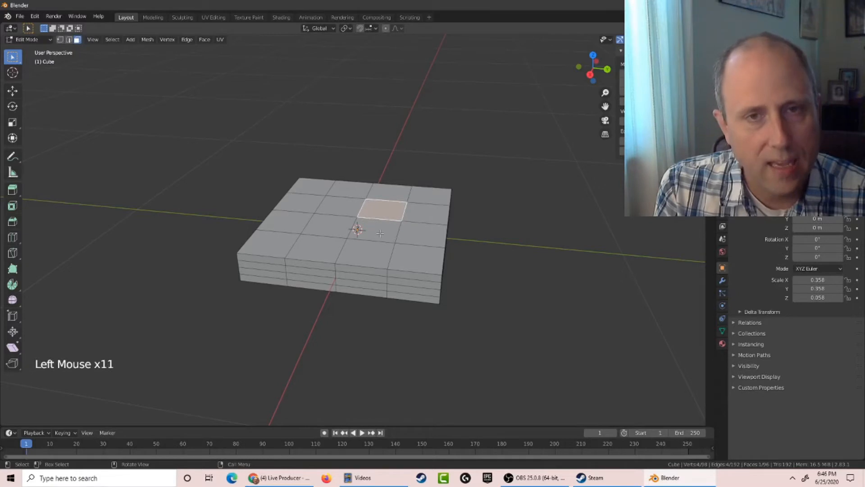
{"action": "left_click", "coordinate": [371, 231]}
{"action": "left_click", "coordinate": [411, 232]}
{"action": "left_click", "coordinate": [426, 197]}
{"action": "left_click", "coordinate": [407, 220]}
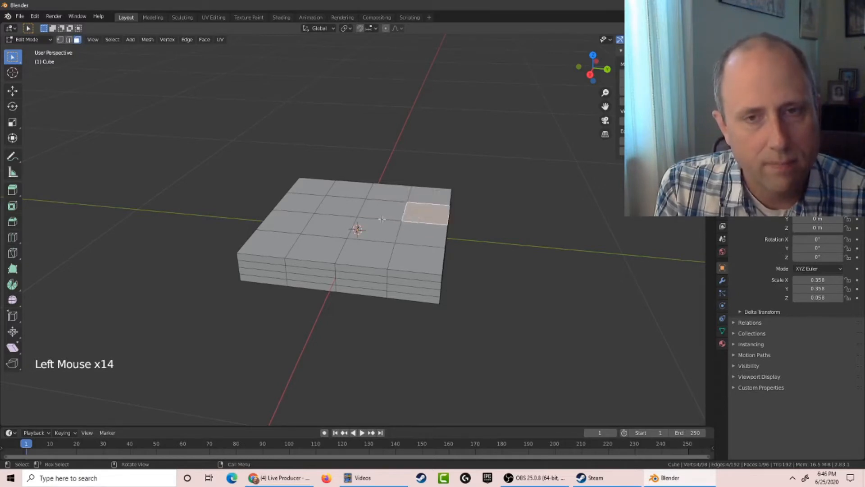
{"action": "left_click", "coordinate": [383, 218]}
{"action": "left_click", "coordinate": [387, 200]}
Box-select two adjacent top faces at one corner, and box-select three faces along the opposite side instead.
{"action": "left_click_drag", "start_coordinate": [448, 204], "coordinate": [417, 190]}
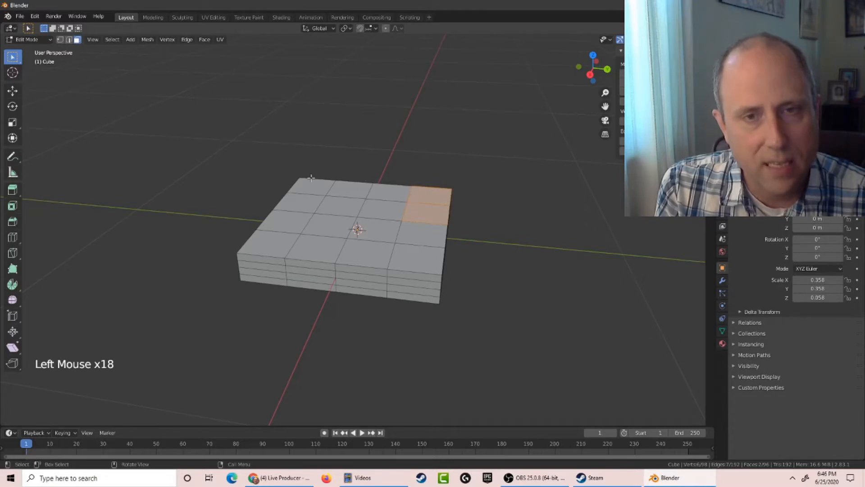
{"action": "middle_click_drag", "start_coordinate": [268, 194], "coordinate": [271, 237]}
{"action": "left_click_drag", "start_coordinate": [297, 155], "coordinate": [303, 240]}
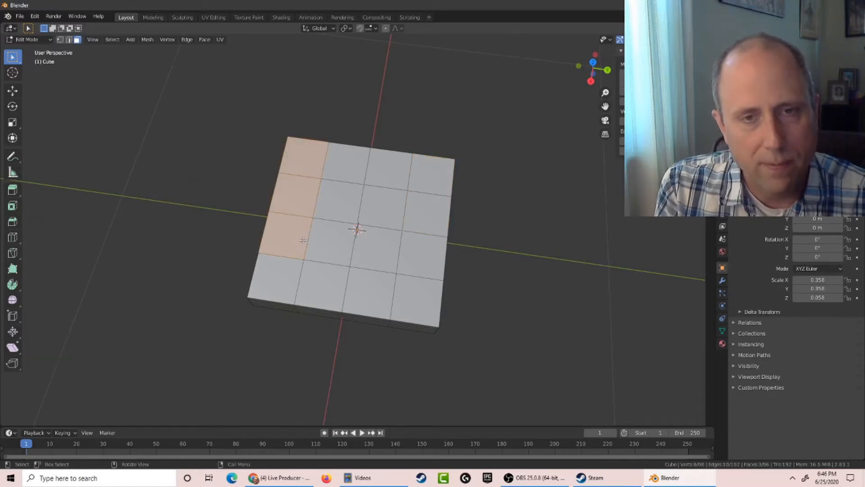
Select single top faces around one corner of the slab one at a time, ending on the corner face.
{"action": "middle_click_drag", "start_coordinate": [303, 240], "coordinate": [377, 203]}
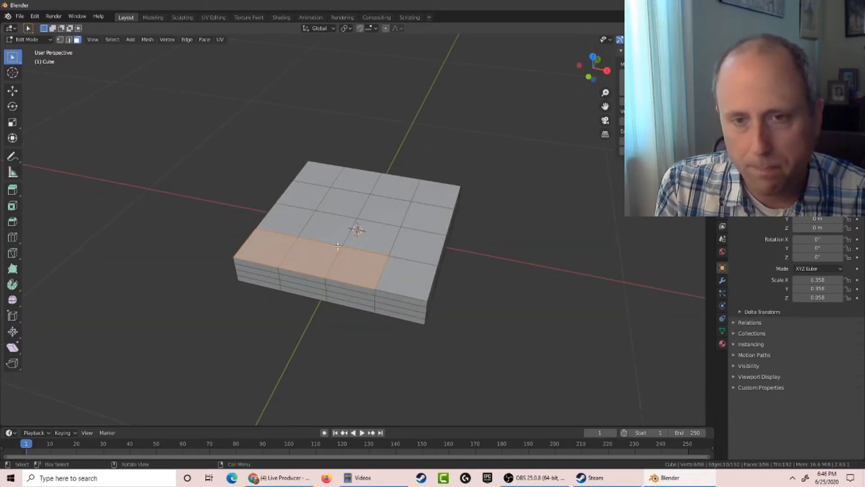
{"action": "left_click", "coordinate": [256, 231]}
{"action": "left_click", "coordinate": [304, 232]}
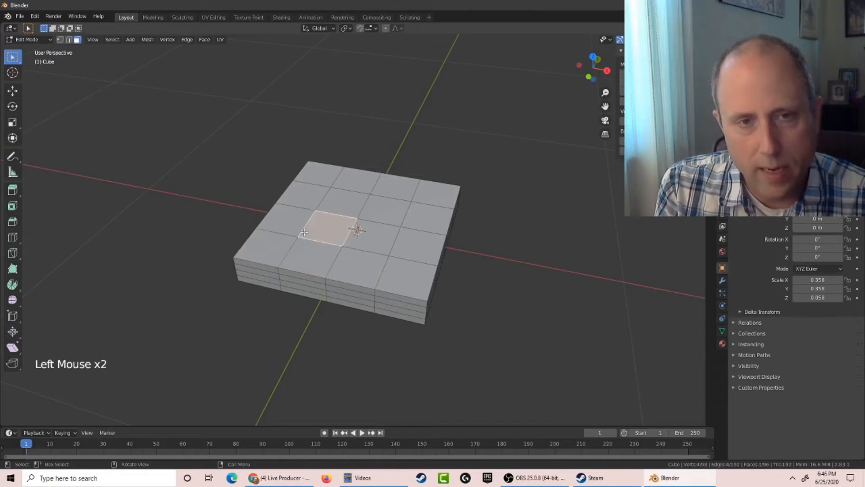
{"action": "left_click", "coordinate": [280, 252]}
{"action": "left_click", "coordinate": [281, 222]}
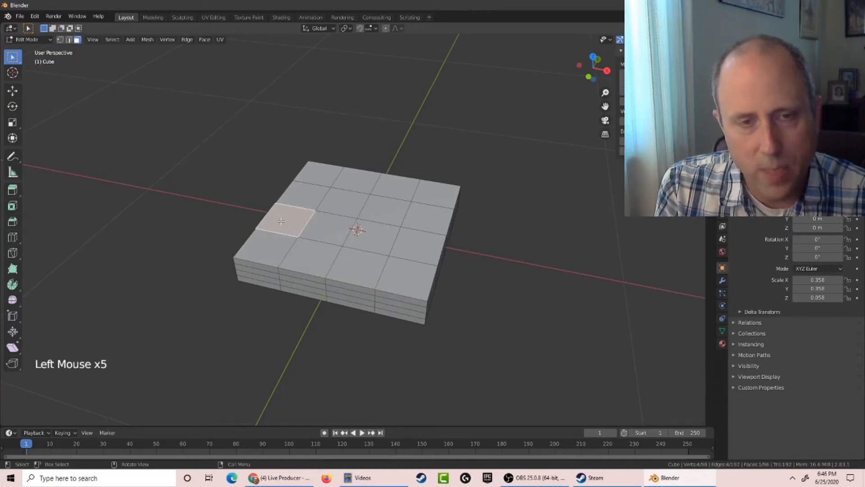
{"action": "left_click", "coordinate": [282, 249]}
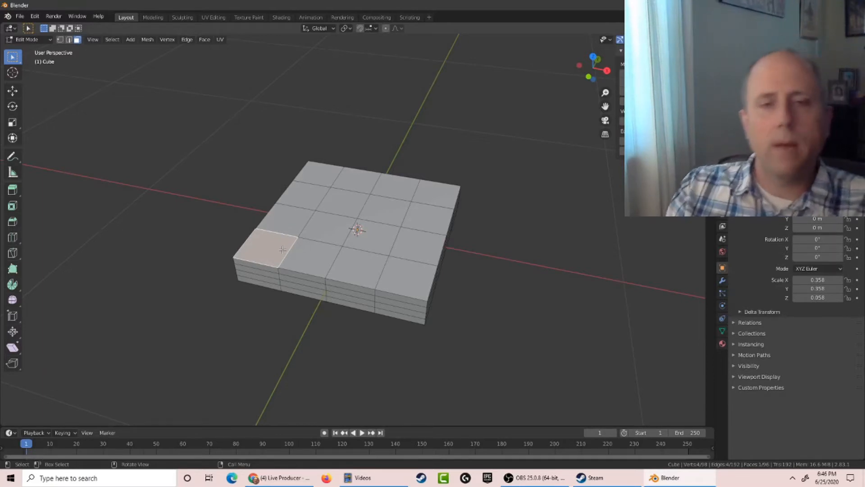
Select the four corner faces on the slab's underside together.
{"action": "middle_click_drag", "start_coordinate": [191, 280], "coordinate": [235, 184]}
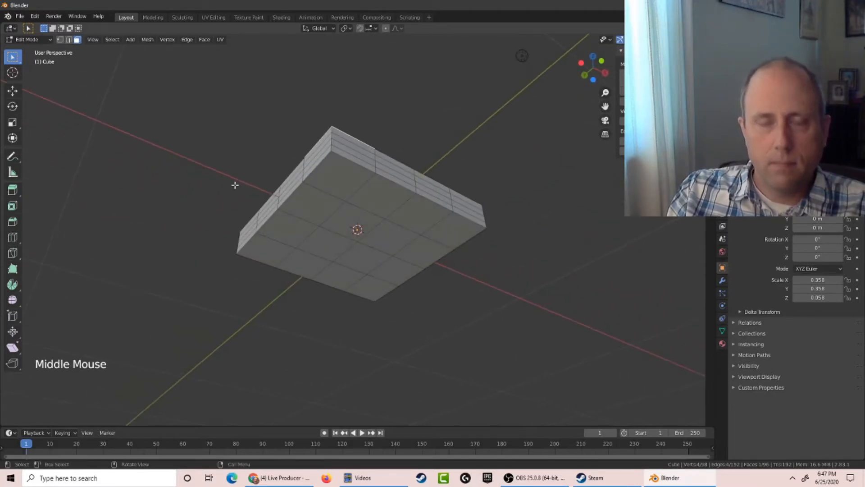
{"action": "scroll", "coordinate": [235, 186], "scroll_direction": "up", "scroll_amount": 1}
{"action": "left_click", "coordinate": [348, 164]}
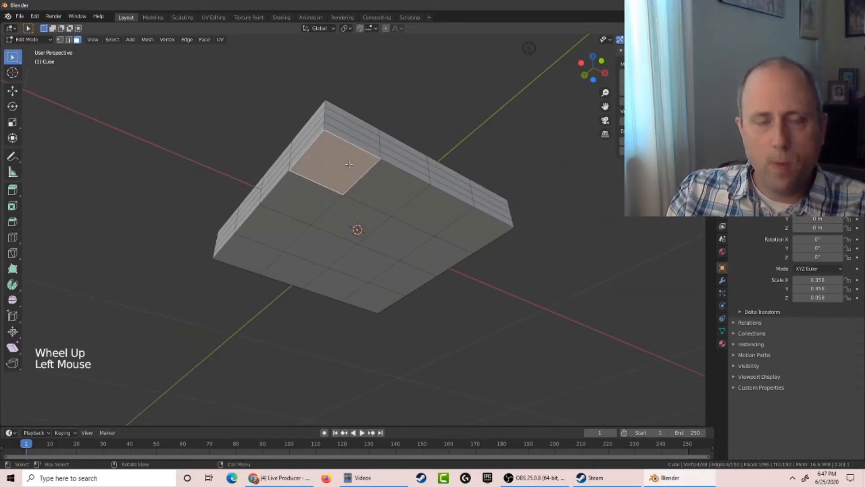
{"action": "left_click", "coordinate": [476, 229], "text": "shift"}
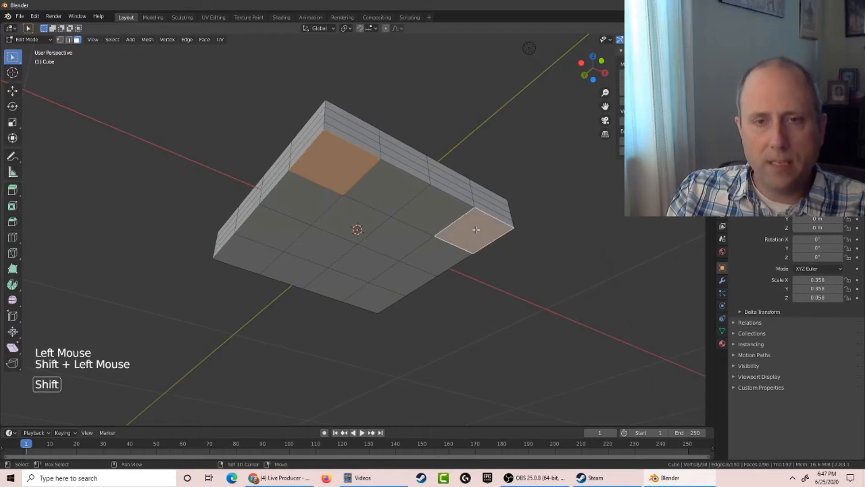
{"action": "left_click", "coordinate": [378, 298], "text": "shift"}
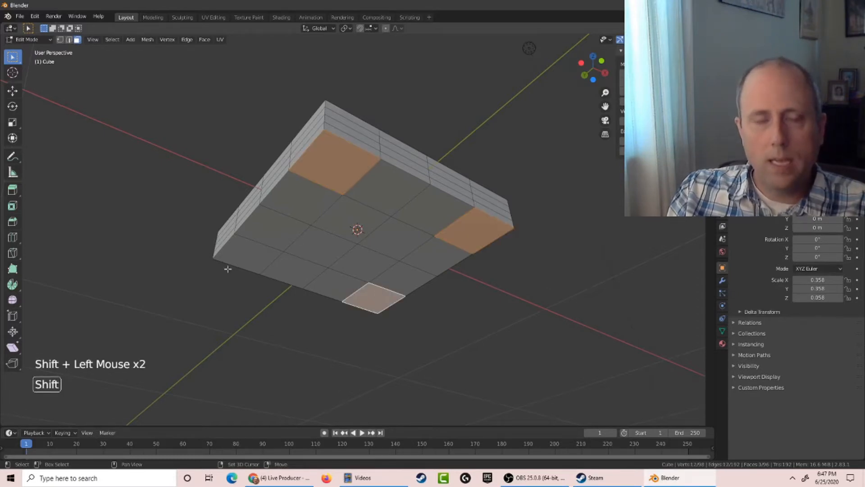
{"action": "left_click", "coordinate": [246, 245], "text": "shift"}
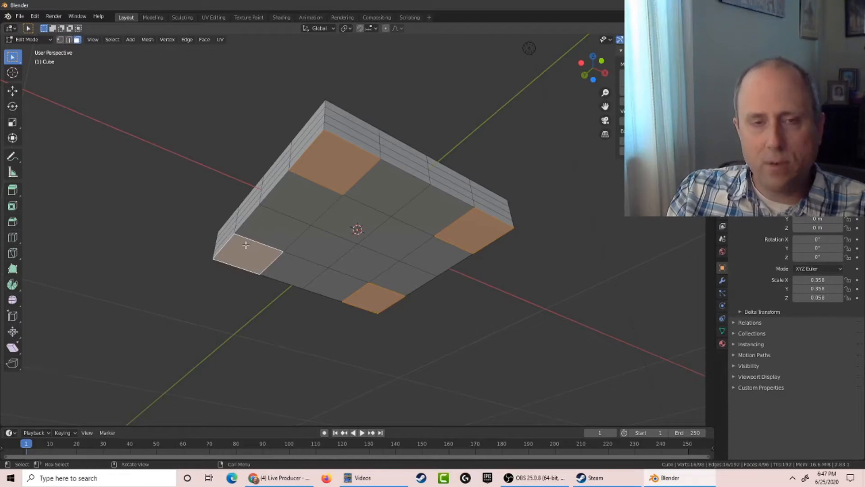
Select the whole outer ring of faces on the slab's underside by picking shortest paths from corner to corner.
{"action": "left_click", "coordinate": [279, 220]}
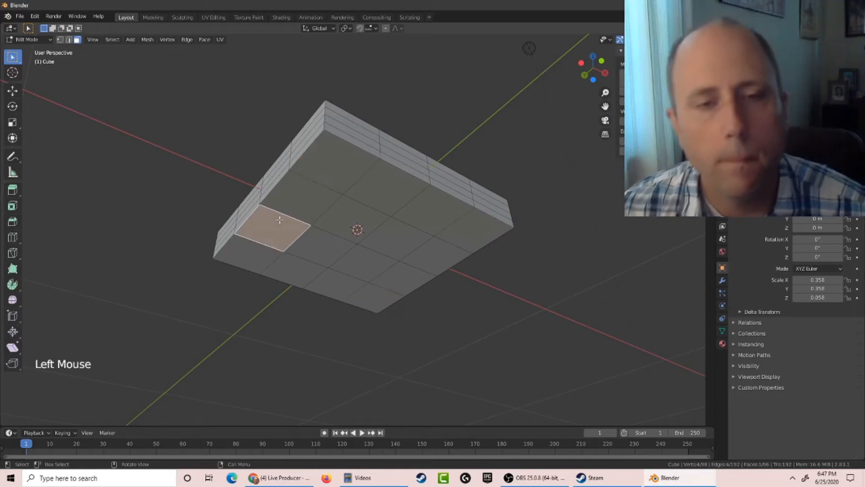
{"action": "left_click", "coordinate": [329, 160], "text": "ctrl"}
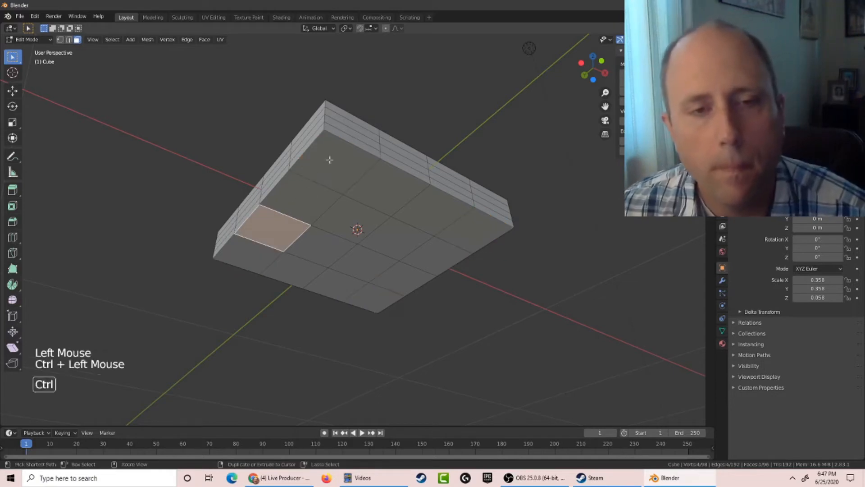
{"action": "left_click", "coordinate": [358, 178]}
{"action": "left_click", "coordinate": [480, 230], "text": "ctrl"}
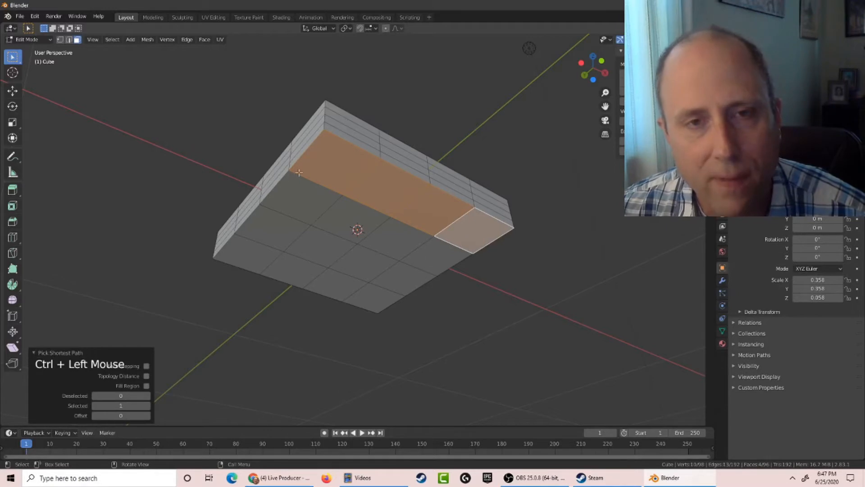
{"action": "left_click", "coordinate": [299, 173]}
{"action": "left_click", "coordinate": [480, 229], "text": "ctrl"}
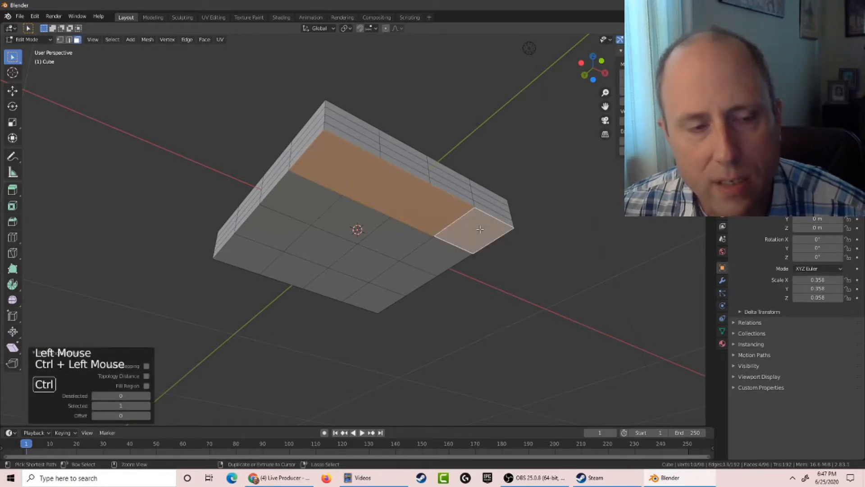
{"action": "left_click", "coordinate": [384, 295], "text": "ctrl"}
{"action": "left_click", "coordinate": [384, 296], "text": "ctrl"}
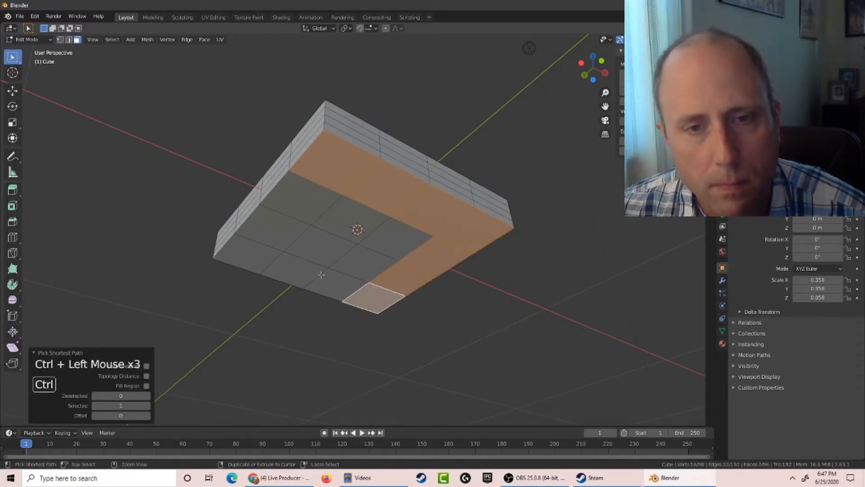
{"action": "left_click", "coordinate": [326, 157], "text": "ctrl"}
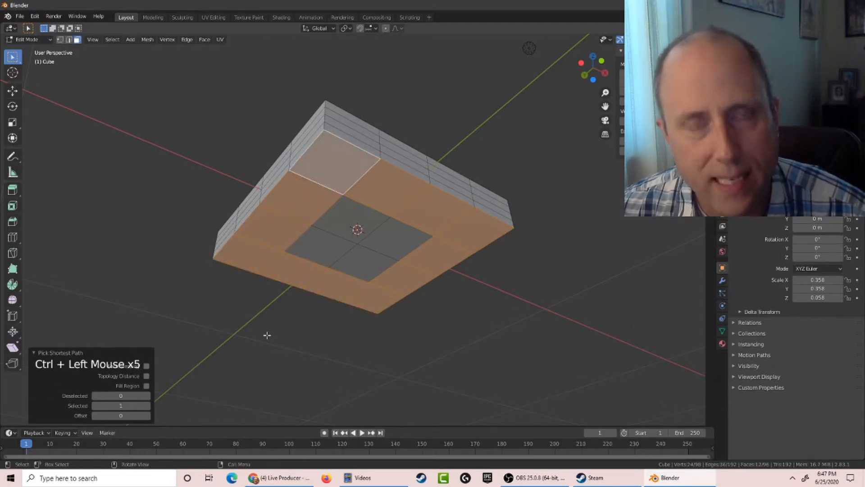
Replace the ring selection with just the four corner faces on the slab's underside.
{"action": "left_click", "coordinate": [335, 178]}
{"action": "left_click", "coordinate": [490, 224], "text": "shift"}
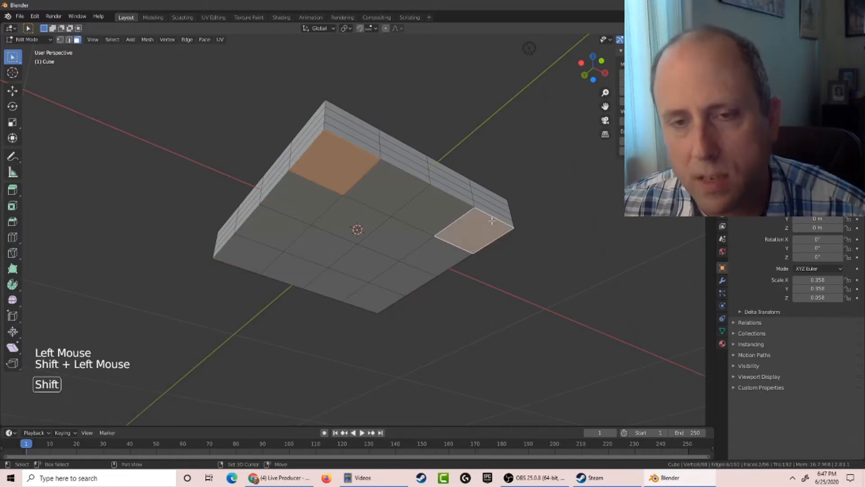
{"action": "left_click", "coordinate": [381, 298], "text": "shift"}
{"action": "left_click", "coordinate": [246, 261], "text": "shift"}
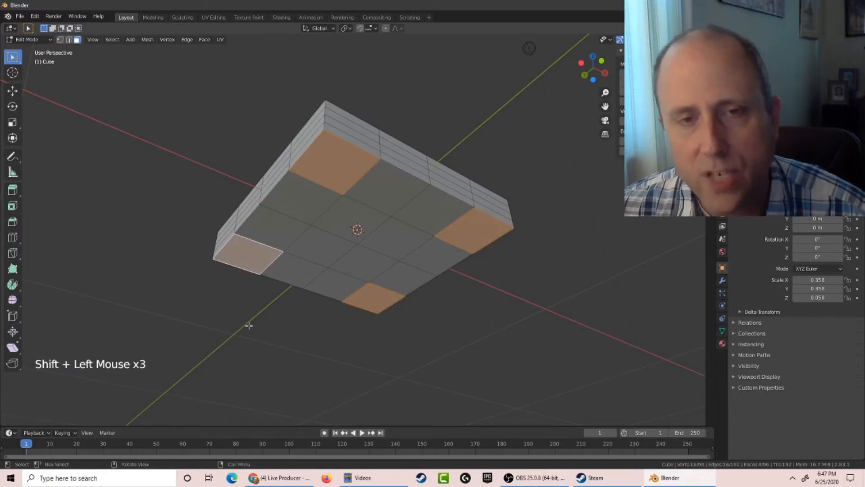
{"action": "middle_click_drag", "start_coordinate": [250, 326], "coordinate": [174, 344]}
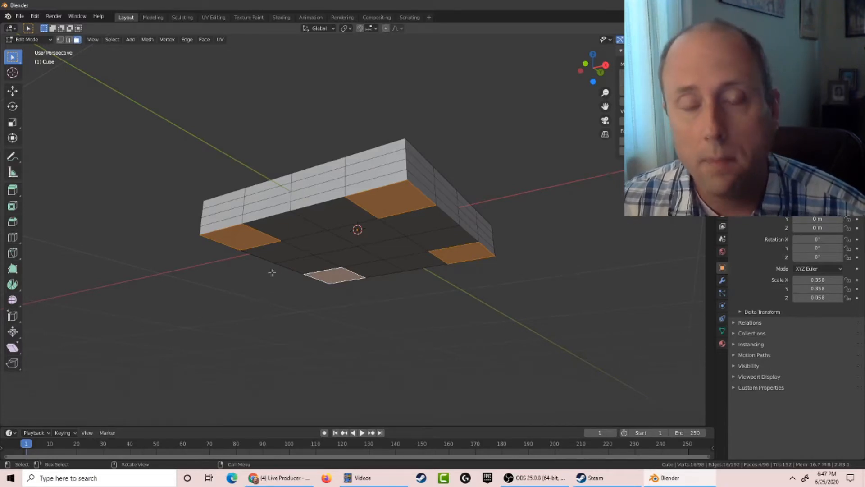
{"action": "middle_click_drag", "start_coordinate": [272, 273], "coordinate": [293, 268]}
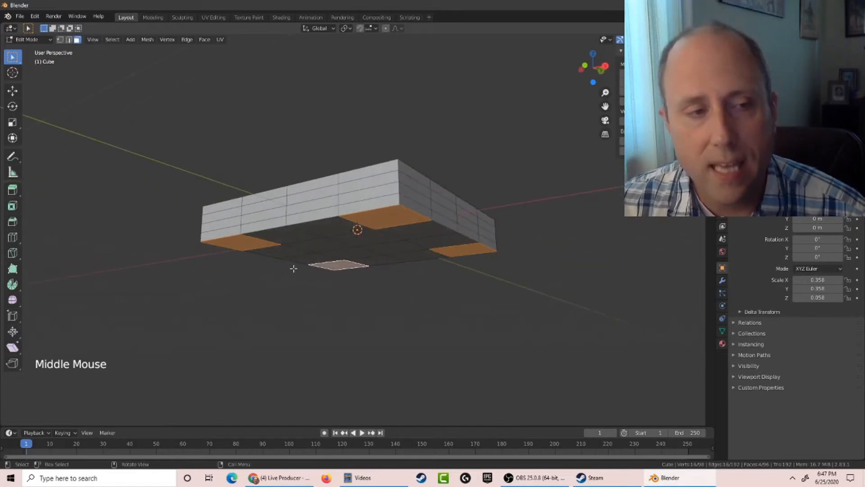
Try extruding the four selected corner faces downward about 0.42 m as legs, and undo the extrusion.
{"action": "key", "text": "e"}
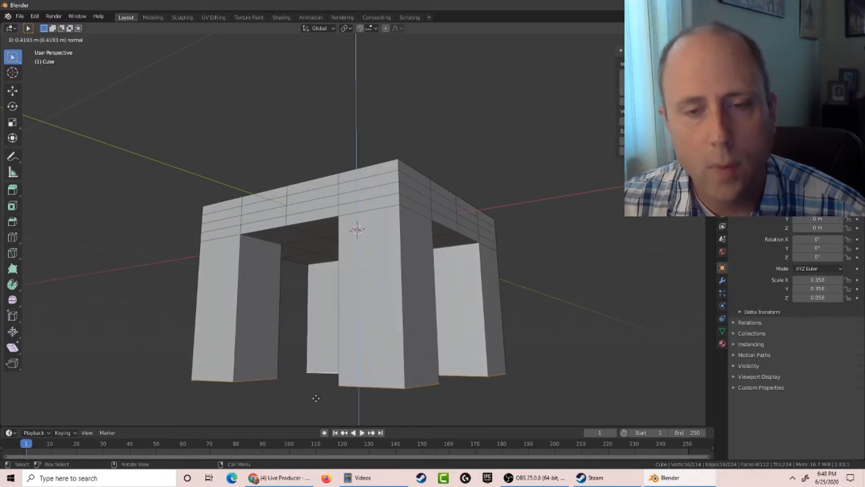
{"action": "left_click", "coordinate": [317, 401]}
{"action": "middle_click_drag", "start_coordinate": [251, 344], "coordinate": [291, 309]}
{"action": "scroll", "coordinate": [248, 251], "scroll_direction": "down", "scroll_amount": 2}
{"action": "key", "text": "ctrl+z"}
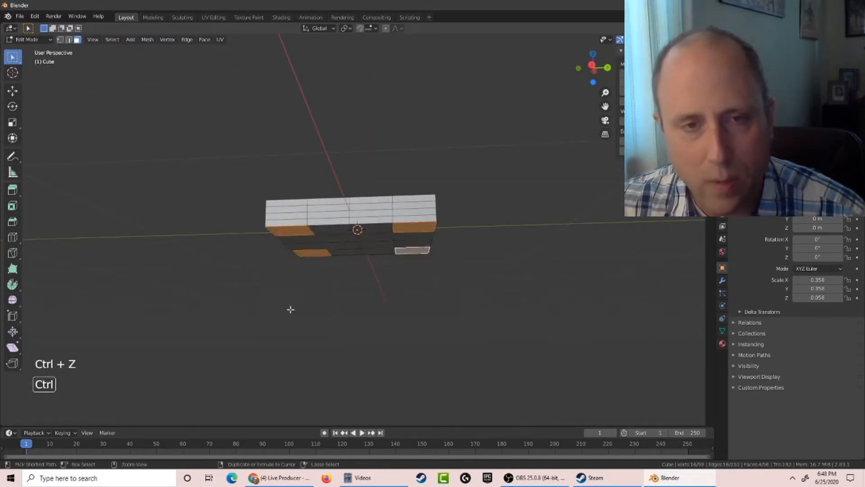
Select a single corner face on the slab's underside, try rotating it, and undo the rotation.
{"action": "left_click", "coordinate": [294, 267]}
{"action": "key", "text": "r"}
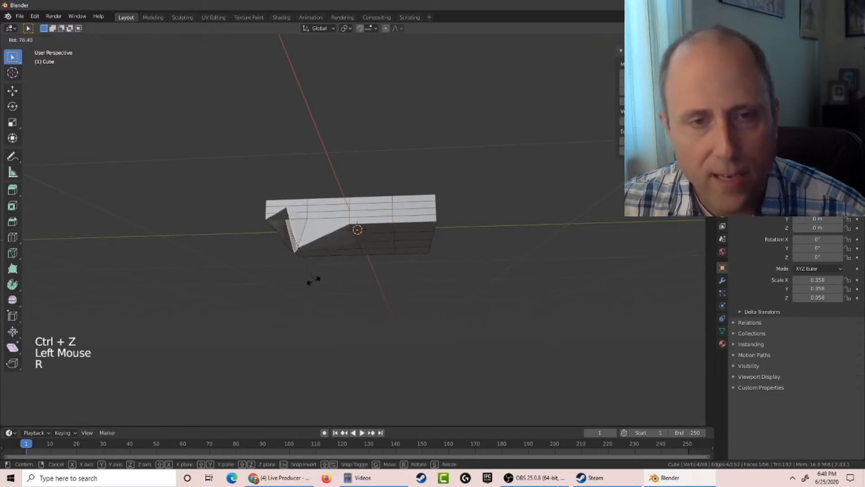
{"action": "left_click", "coordinate": [312, 270]}
{"action": "key", "text": "ctrl+z"}
Extrude two underside corner faces along one side of the slab downward one at a time as separate legs.
{"action": "key", "text": "e"}
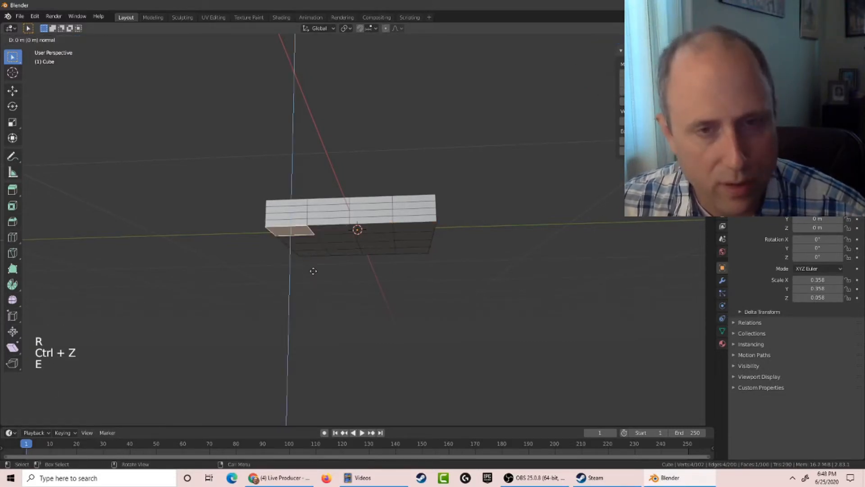
{"action": "left_click", "coordinate": [314, 330]}
{"action": "left_click", "coordinate": [432, 222]}
{"action": "key", "text": "e"}
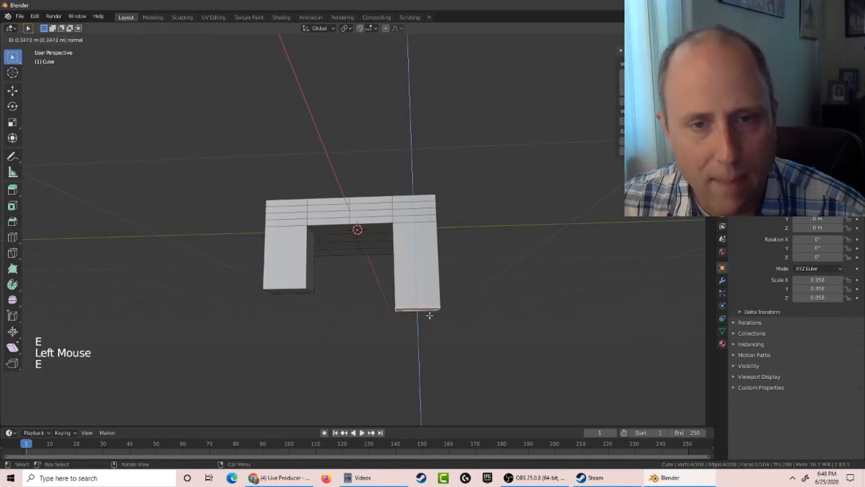
{"action": "left_click", "coordinate": [417, 308]}
Extrude the remaining two underside corner faces individually, making legs of differing lengths.
{"action": "middle_click_drag", "start_coordinate": [333, 260], "coordinate": [298, 259]}
{"action": "left_click", "coordinate": [291, 261]}
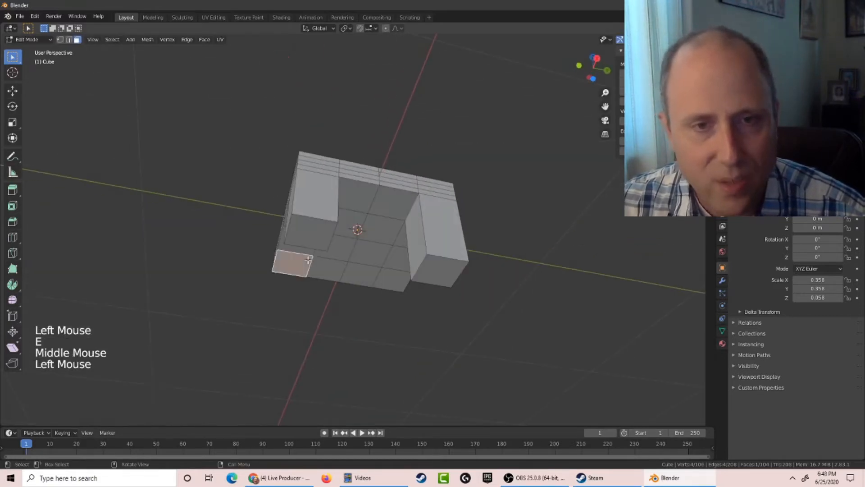
{"action": "key", "text": "e"}
{"action": "left_click", "coordinate": [406, 292]}
{"action": "left_click", "coordinate": [390, 279]}
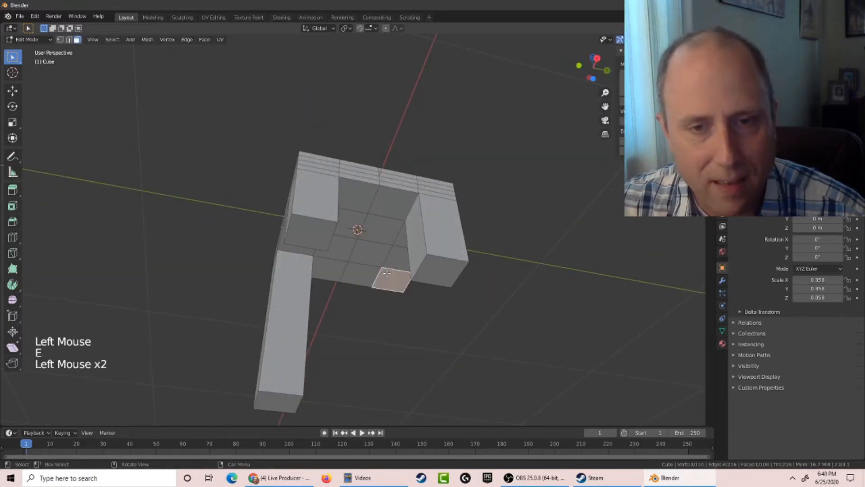
{"action": "key", "text": "e"}
{"action": "left_click", "coordinate": [394, 357]}
Undo all the individual leg extrusions, back to the joint selection of the four underside corner faces.
{"action": "middle_click_drag", "start_coordinate": [390, 339], "coordinate": [248, 334]}
{"action": "key", "text": "ctrl+z"}
{"action": "key", "text": "ctrl+z"}
{"action": "key", "text": "ctrl+z"}
{"action": "key", "text": "ctrl+z"}
{"action": "key", "text": "ctrl+z"}
{"action": "key", "text": "ctrl+z"}
{"action": "key", "text": "ctrl+z"}
{"action": "key", "text": "ctrl+z"}
{"action": "key", "text": "ctrl+z"}
{"action": "key", "text": "ctrl+z"}
{"action": "key", "text": "ctrl+z"}
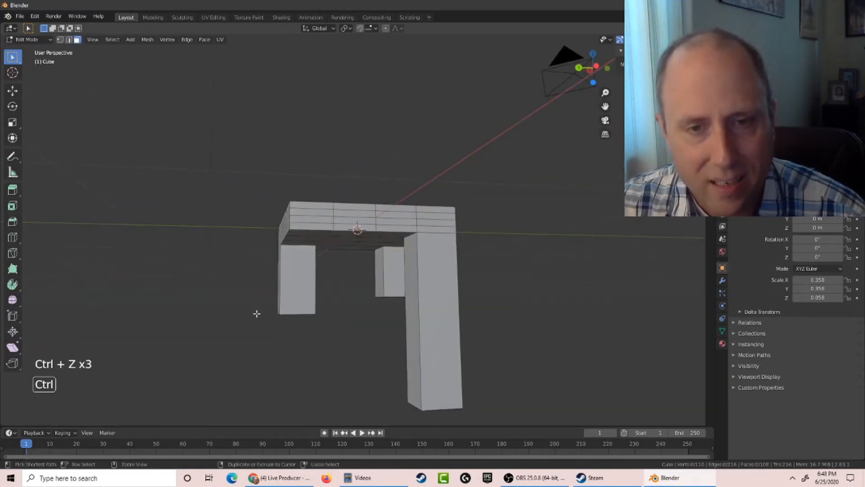
{"action": "key", "text": "ctrl+z"}
{"action": "key", "text": "ctrl+z"}
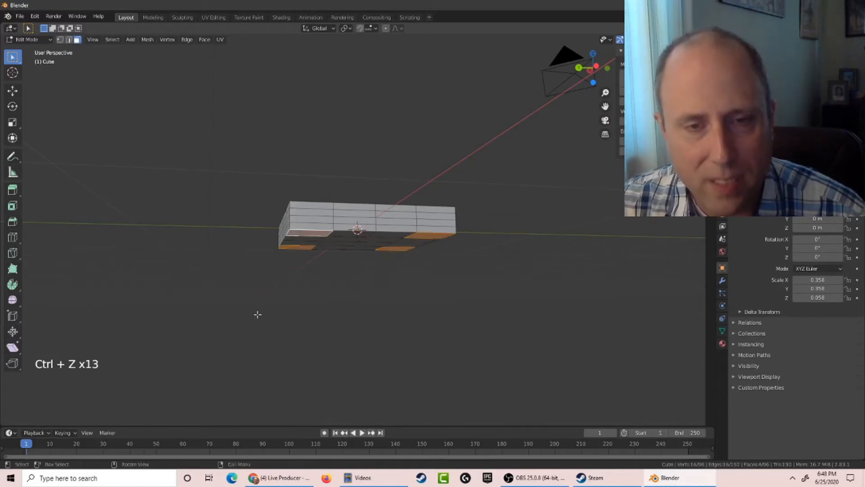
Extrude the four selected corner faces together downward about 0.45 m to form equal legs.
{"action": "middle_click_drag", "start_coordinate": [257, 315], "coordinate": [320, 219]}
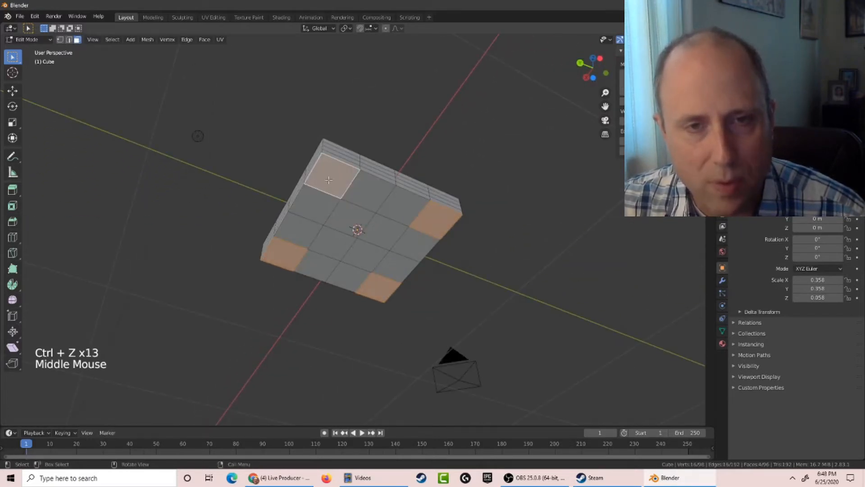
{"action": "middle_click_drag", "start_coordinate": [129, 180], "coordinate": [159, 193]}
{"action": "key", "text": "e"}
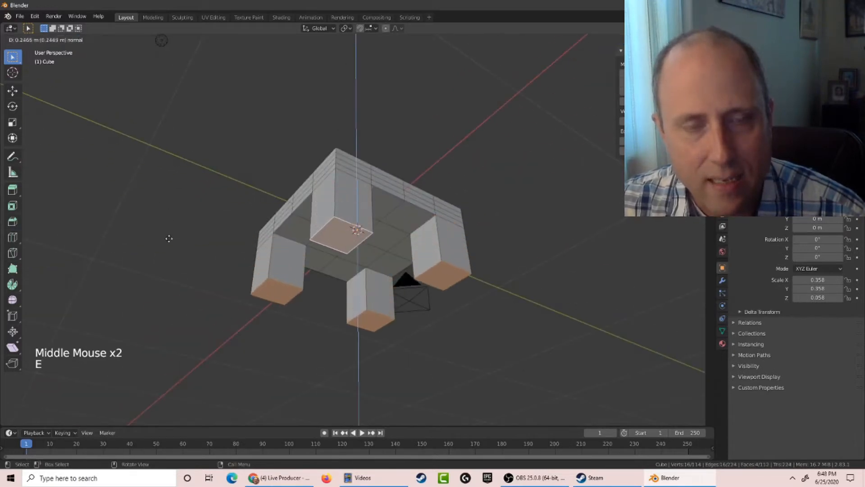
{"action": "left_click", "coordinate": [162, 280]}
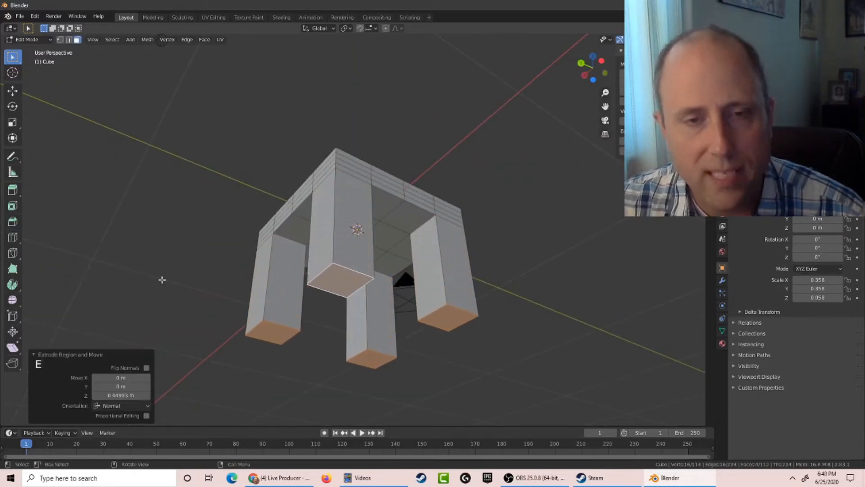
Set the leg extrusion's Z distance to exactly 0.5 m.
{"action": "middle_click_drag", "start_coordinate": [151, 235], "coordinate": [183, 214]}
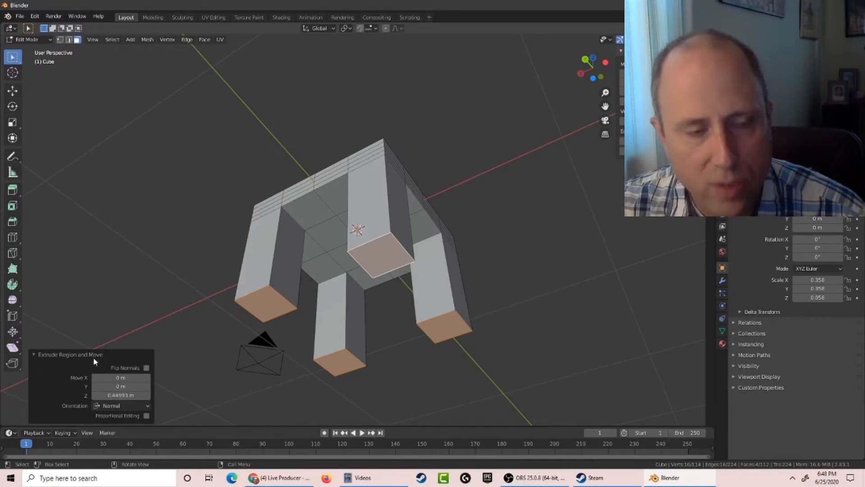
{"action": "mouse_move", "coordinate": [120, 394]}
{"action": "left_mouse_down"}
{"action": "mouse_move", "coordinate": [135, 395]}
{"action": "mouse_move", "coordinate": [108, 395]}
{"action": "mouse_move", "coordinate": [171, 395]}
{"action": "mouse_move", "coordinate": [109, 395]}
{"action": "left_mouse_up"}
{"action": "left_click", "coordinate": [121, 396]}
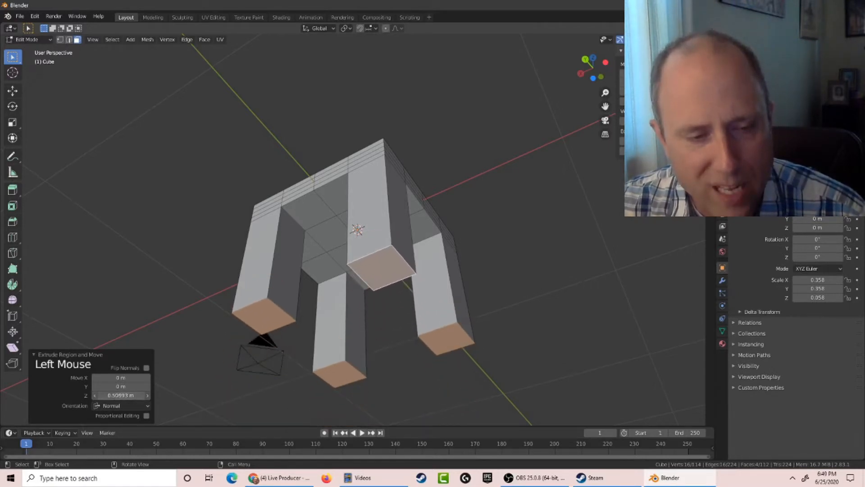
{"action": "key", "text": "ctrl+a"}
{"action": "type", "text": "0.5"}
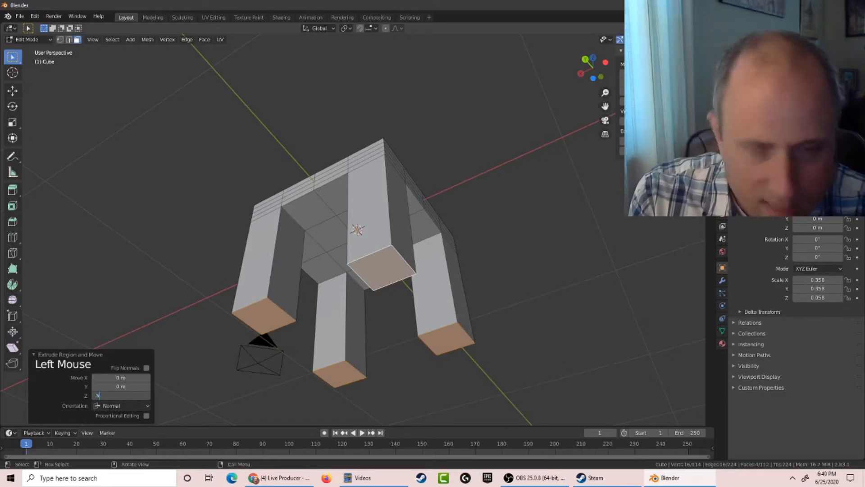
{"action": "key", "text": "Return"}
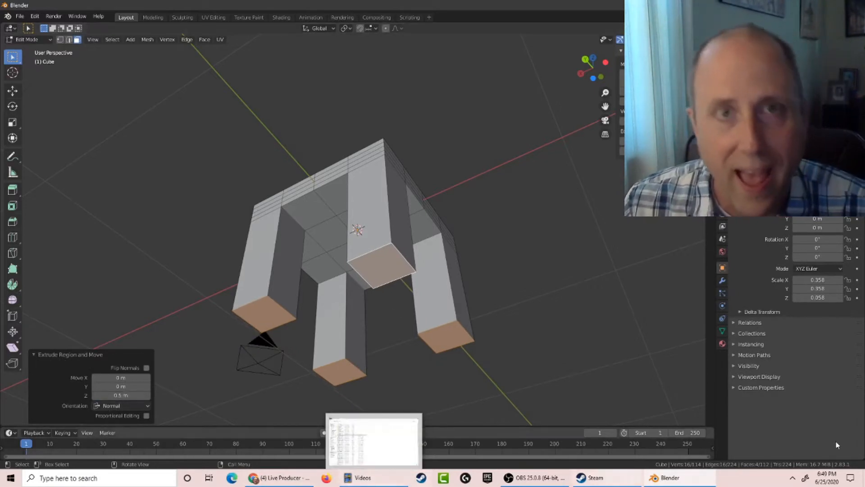
Clear the face selection and view the four-legged mesh from above.
{"action": "left_click", "coordinate": [472, 154]}
{"action": "middle_click_drag", "start_coordinate": [472, 154], "coordinate": [518, 142]}
{"action": "scroll", "coordinate": [514, 142], "scroll_direction": "up", "scroll_amount": 3}
{"action": "middle_click_drag", "start_coordinate": [486, 113], "coordinate": [453, 204]}
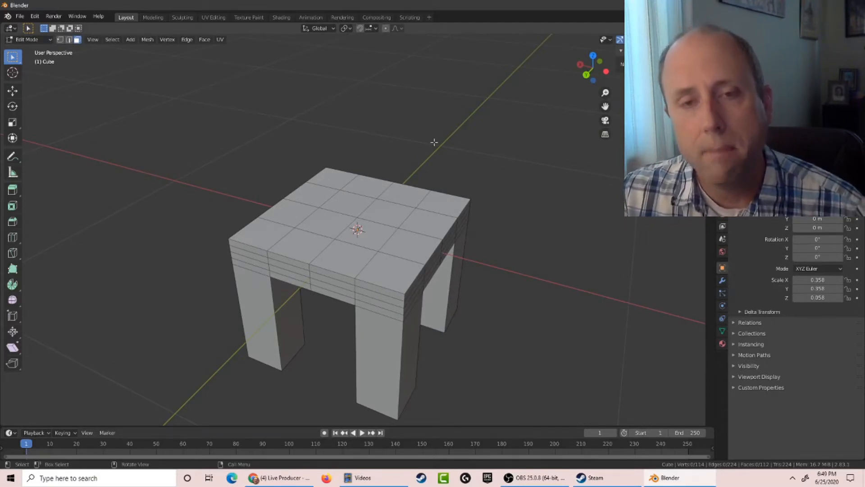
{"action": "scroll", "coordinate": [495, 248], "scroll_direction": "down", "scroll_amount": 3}
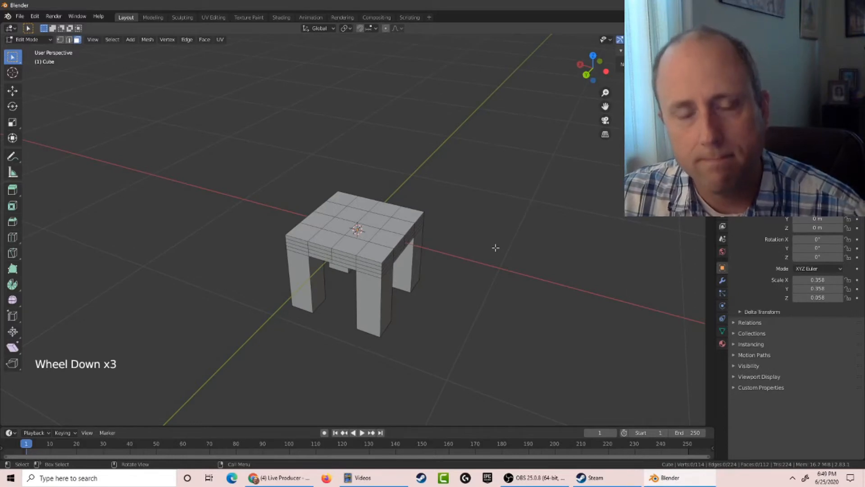
Box-select the faces along the far edge of the mesh's top surface.
{"action": "left_click", "coordinate": [334, 195]}
{"action": "left_click", "coordinate": [332, 193]}
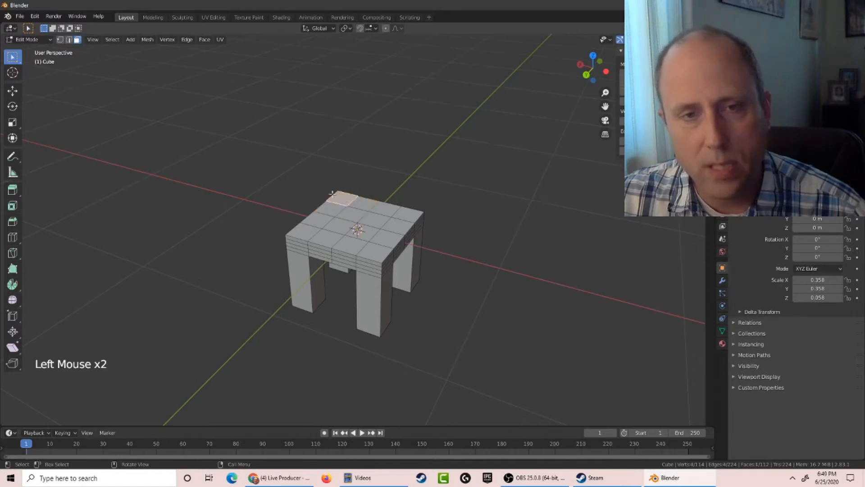
{"action": "left_click_drag", "start_coordinate": [347, 197], "coordinate": [422, 219]}
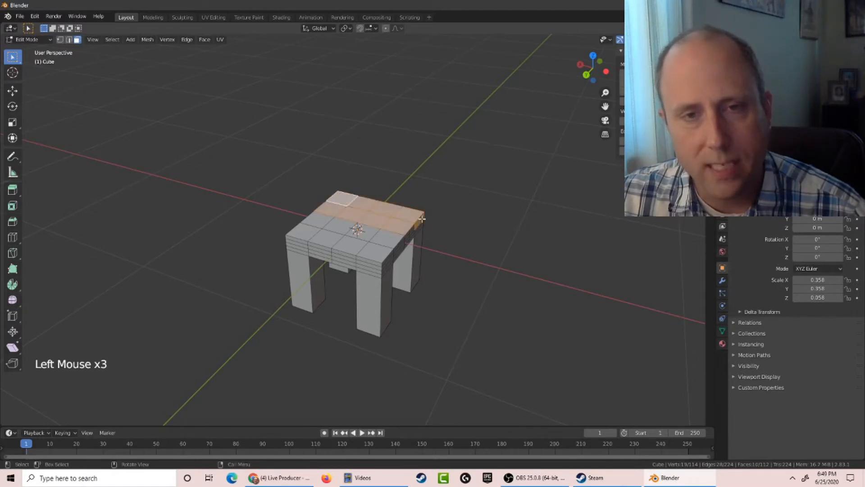
Box-select progressively more of the faces across the four-legged mesh's top surface.
{"action": "left_click_drag", "start_coordinate": [304, 147], "coordinate": [458, 325]}
{"action": "left_click_drag", "start_coordinate": [303, 115], "coordinate": [438, 224]}
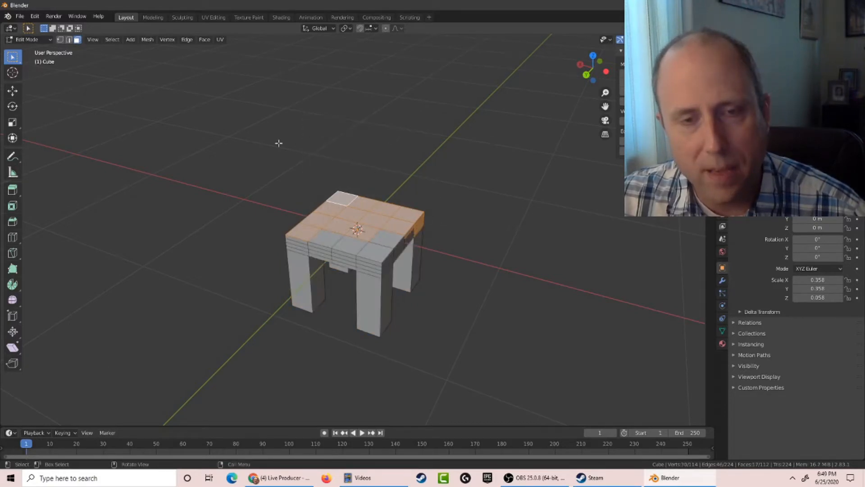
{"action": "left_click_drag", "start_coordinate": [280, 143], "coordinate": [436, 242]}
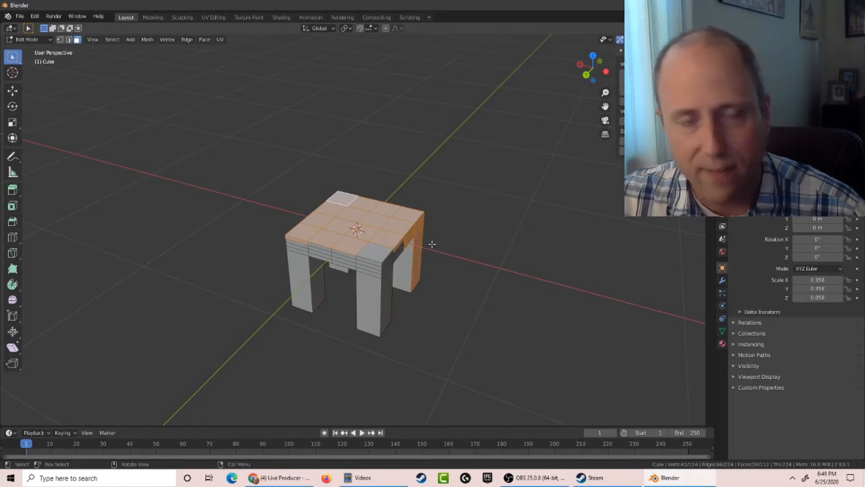
Select the row of four faces along the top surface's far edge by picking the shortest path between its corner faces.
{"action": "left_click", "coordinate": [341, 198]}
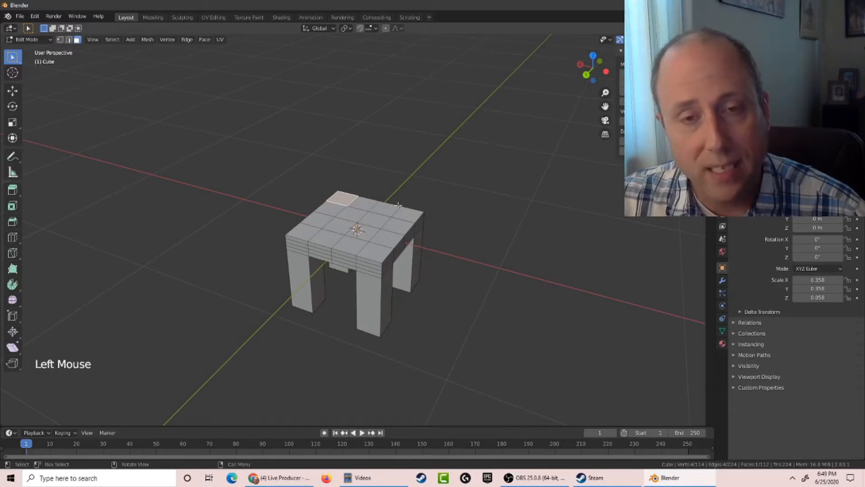
{"action": "key", "text": "ctrl"}
{"action": "left_click", "coordinate": [410, 215], "text": "ctrl"}
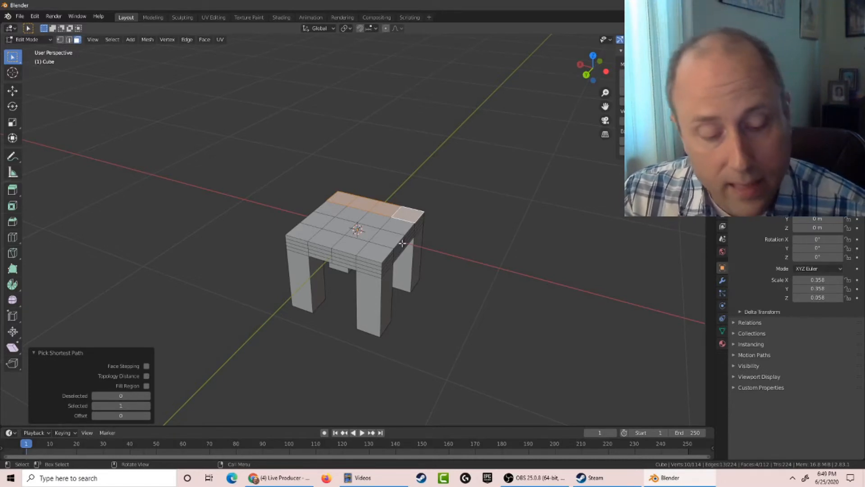
View the mesh from above and box-select the row of faces along its negative-Y edge.
{"action": "key", "text": "KP_7"}
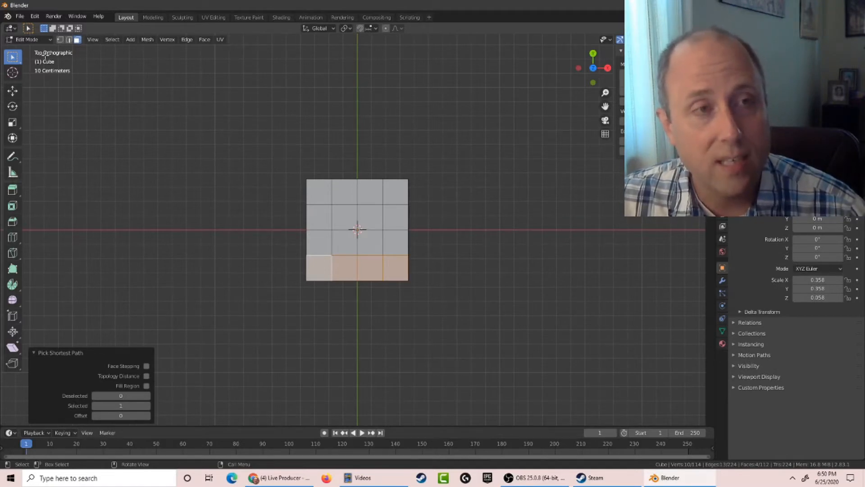
{"action": "key", "text": "shift+ctrl"}
{"action": "key", "text": "shift+ctrl+3"}
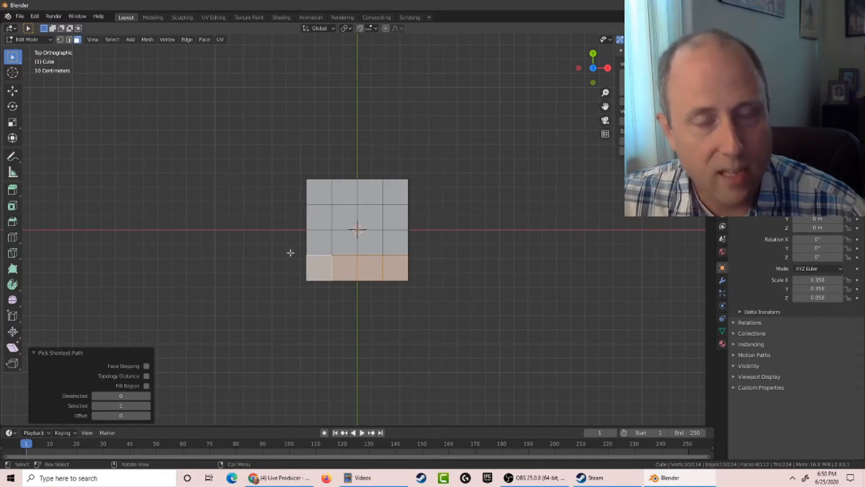
{"action": "left_click_drag", "start_coordinate": [249, 260], "coordinate": [433, 307]}
{"action": "left_click", "coordinate": [430, 309]}
{"action": "left_click_drag", "start_coordinate": [425, 266], "coordinate": [252, 296]}
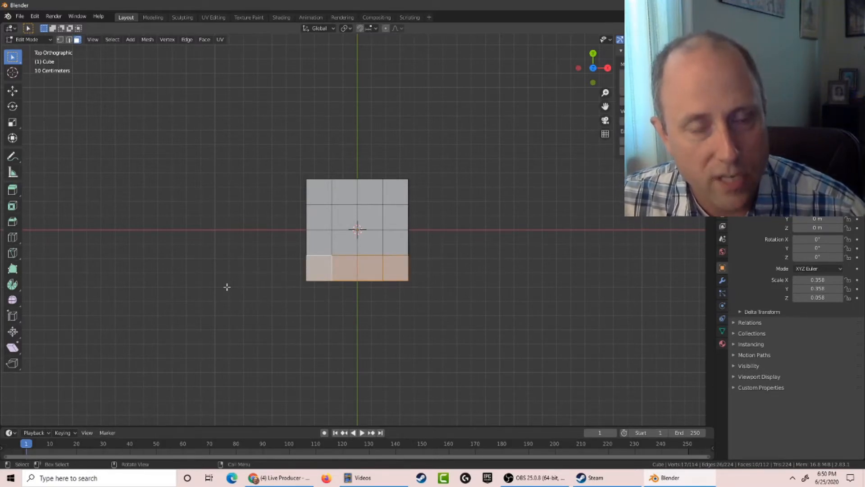
Reselect only the four top faces of the edge row with a shortest-path selection between its two corners.
{"action": "middle_click_drag", "start_coordinate": [226, 288], "coordinate": [266, 182]}
{"action": "scroll", "coordinate": [230, 210], "scroll_direction": "up", "scroll_amount": 4}
{"action": "scroll", "coordinate": [230, 210], "scroll_direction": "up", "scroll_amount": 1}
{"action": "scroll", "coordinate": [266, 182], "scroll_direction": "down", "scroll_amount": 4}
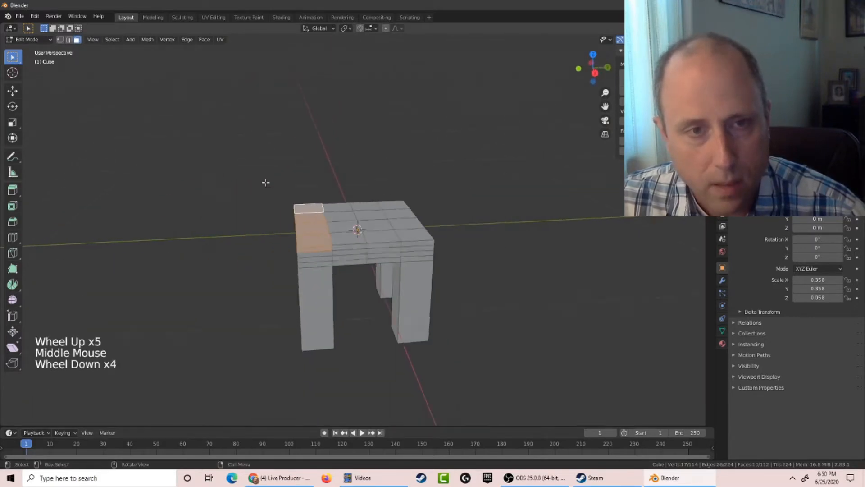
{"action": "scroll", "coordinate": [266, 182], "scroll_direction": "down", "scroll_amount": 1}
{"action": "left_click", "coordinate": [314, 209]}
{"action": "left_click", "coordinate": [326, 238], "text": "ctrl"}
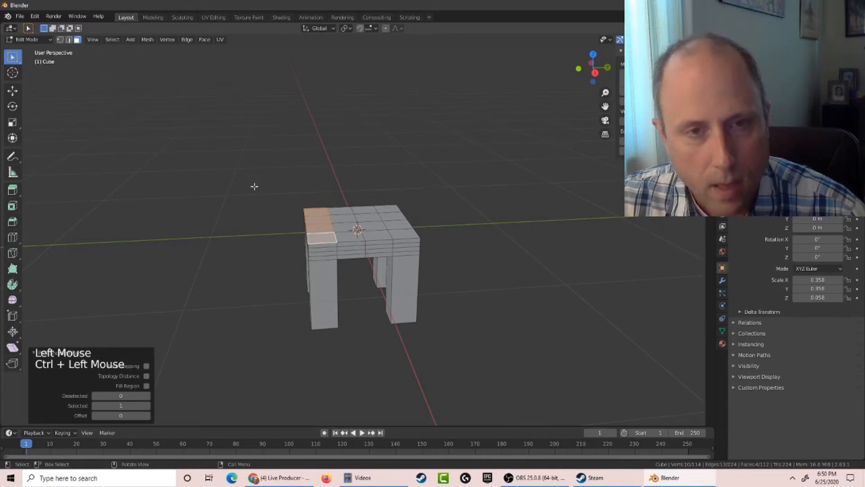
{"action": "middle_click_drag", "start_coordinate": [254, 187], "coordinate": [354, 196]}
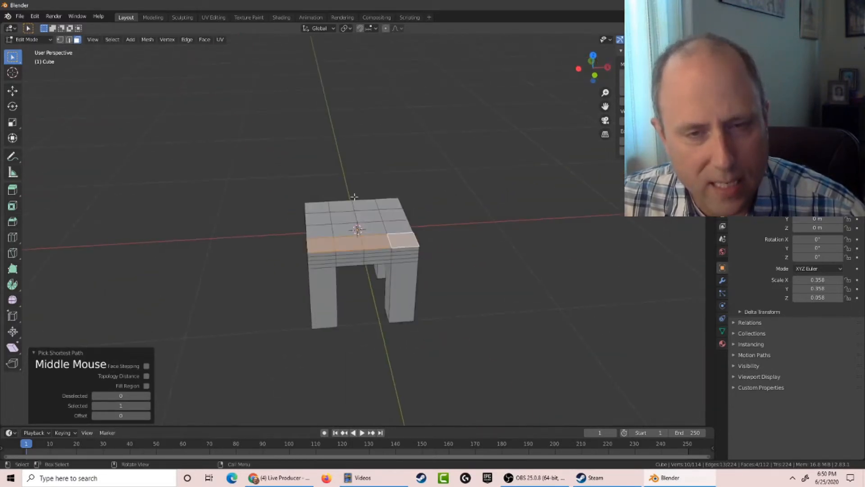
Return to the top view and box-select the edge row, including the faces hanging over its outer side.
{"action": "key", "text": "KP_7"}
{"action": "scroll", "coordinate": [262, 249], "scroll_direction": "up", "scroll_amount": 1}
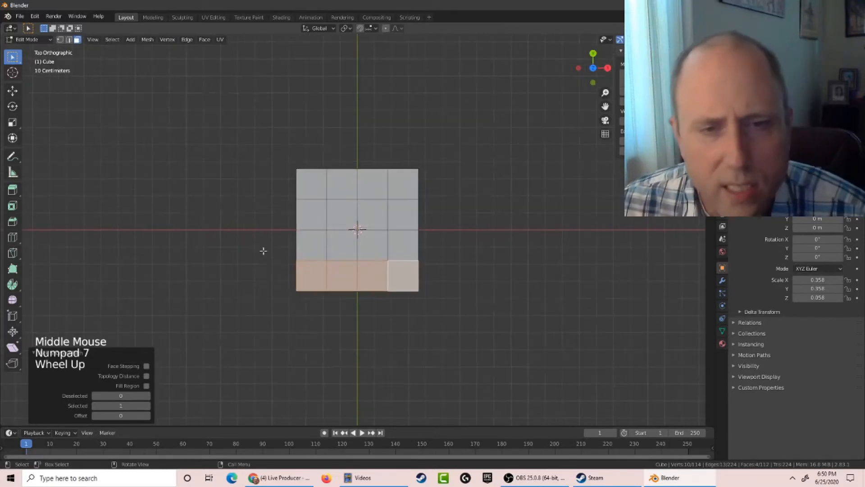
{"action": "left_click_drag", "start_coordinate": [267, 278], "coordinate": [526, 346]}
Extrude the selected edge row, with its outer side faces, upward about 0.28 m as a tilted backrest.
{"action": "middle_click_drag", "start_coordinate": [371, 264], "coordinate": [362, 183]}
{"action": "scroll", "coordinate": [372, 255], "scroll_direction": "up", "scroll_amount": 4}
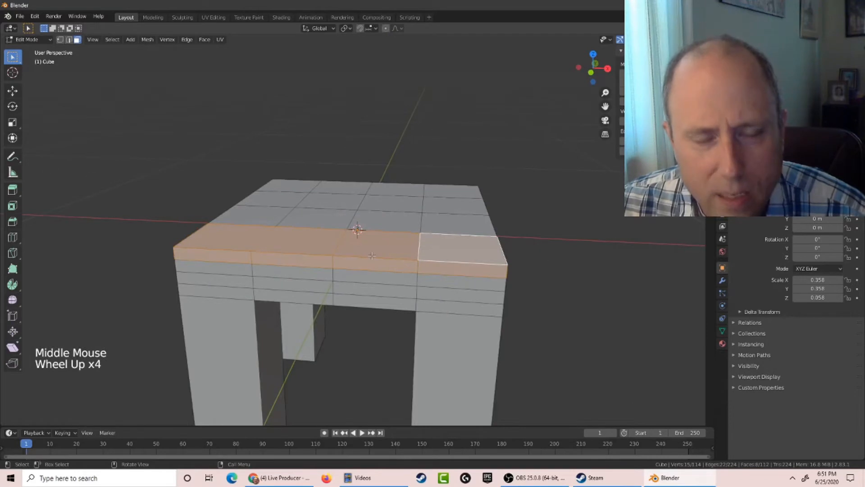
{"action": "middle_click_drag", "start_coordinate": [372, 256], "coordinate": [331, 261]}
{"action": "key", "text": "e"}
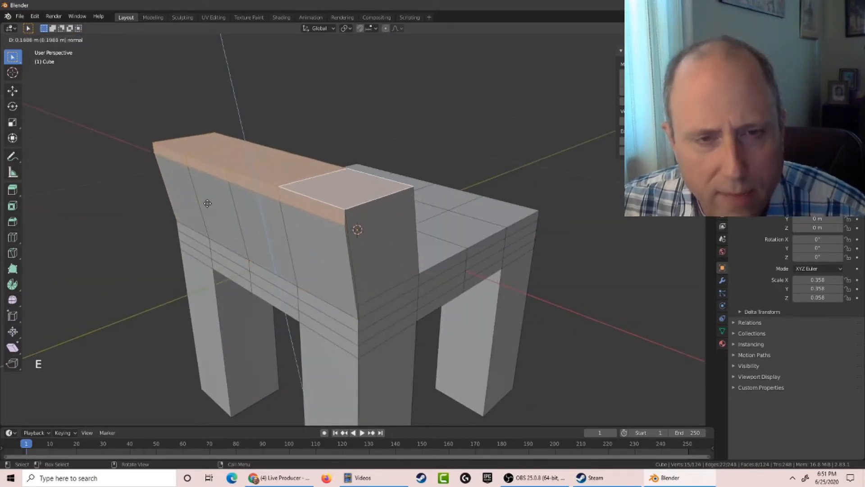
{"action": "left_click", "coordinate": [180, 170]}
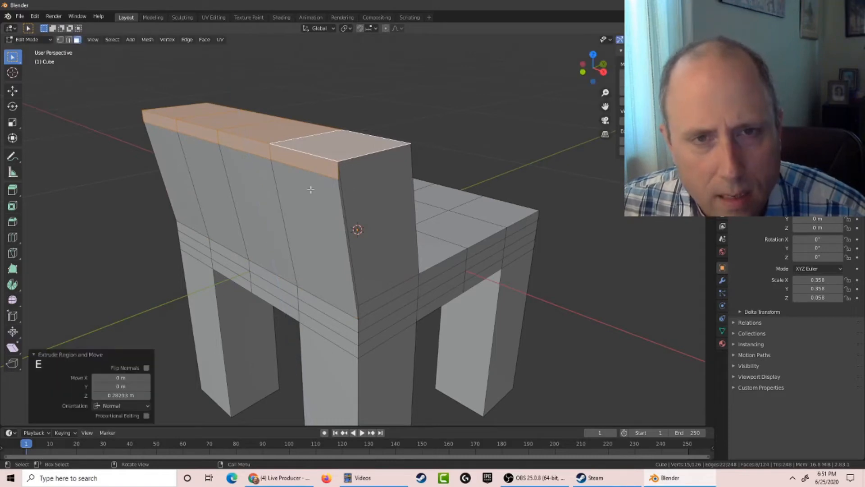
Extrude the top of the tilted backrest about 0.58 m further.
{"action": "middle_click_drag", "start_coordinate": [310, 187], "coordinate": [349, 192]}
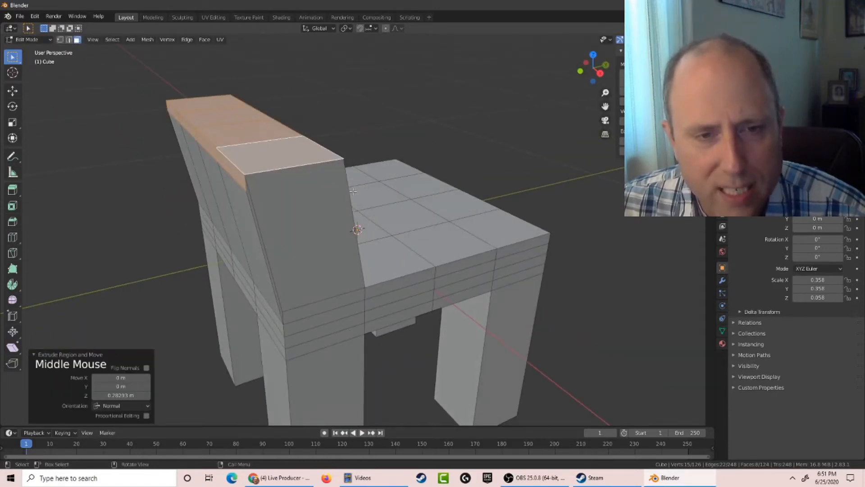
{"action": "scroll", "coordinate": [348, 193], "scroll_direction": "up", "scroll_amount": 4}
{"action": "scroll", "coordinate": [243, 190], "scroll_direction": "down", "scroll_amount": 4}
{"action": "scroll", "coordinate": [243, 190], "scroll_direction": "up", "scroll_amount": 1}
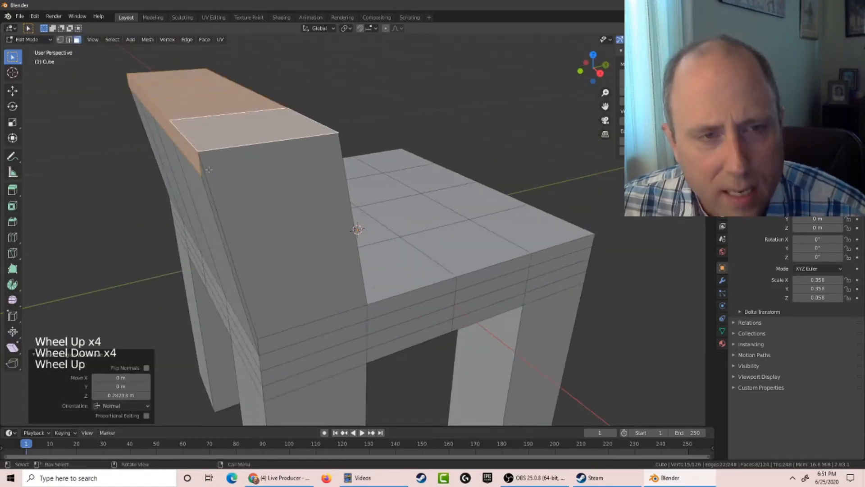
{"action": "middle_click_drag", "start_coordinate": [432, 192], "coordinate": [431, 151]}
{"action": "scroll", "coordinate": [404, 195], "scroll_direction": "down", "scroll_amount": 3}
{"action": "scroll", "coordinate": [432, 151], "scroll_direction": "down", "scroll_amount": 3}
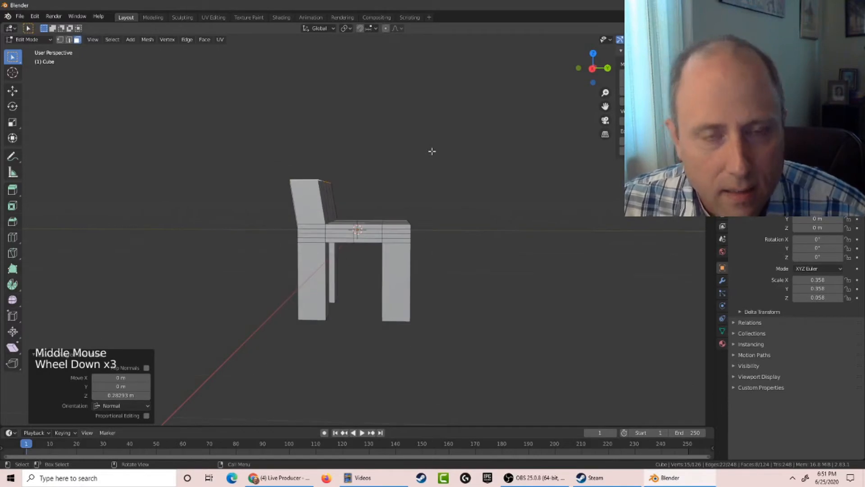
{"action": "scroll", "coordinate": [352, 261], "scroll_direction": "up", "scroll_amount": 1}
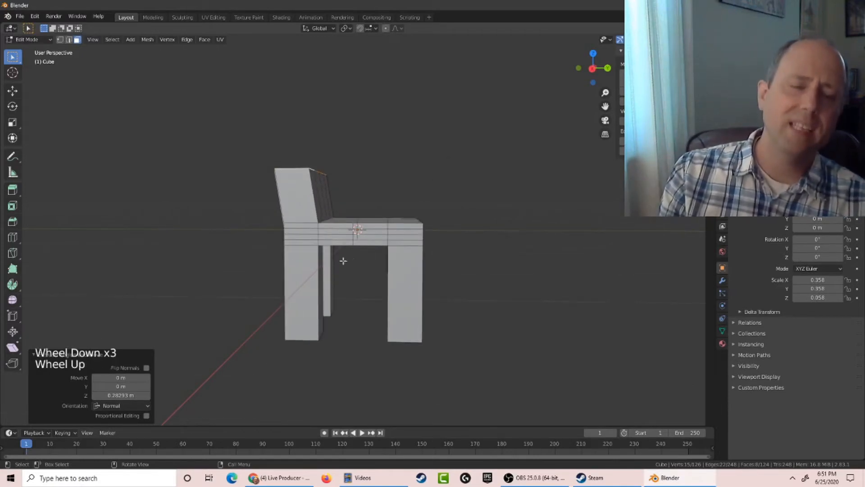
{"action": "key", "text": "e"}
{"action": "left_click", "coordinate": [234, 154]}
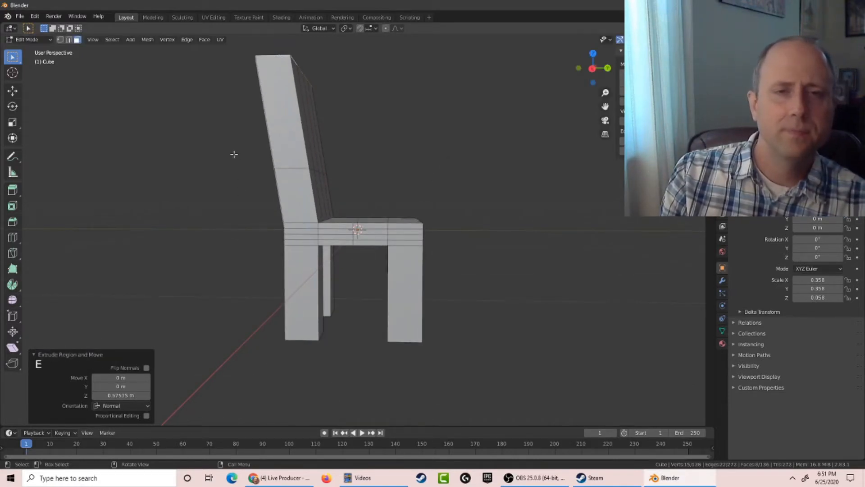
Undo both tilted backrest extrusions and the box selection made for them.
{"action": "scroll", "coordinate": [223, 218], "scroll_direction": "down", "scroll_amount": 2}
{"action": "middle_click_drag", "start_coordinate": [433, 193], "coordinate": [210, 207]}
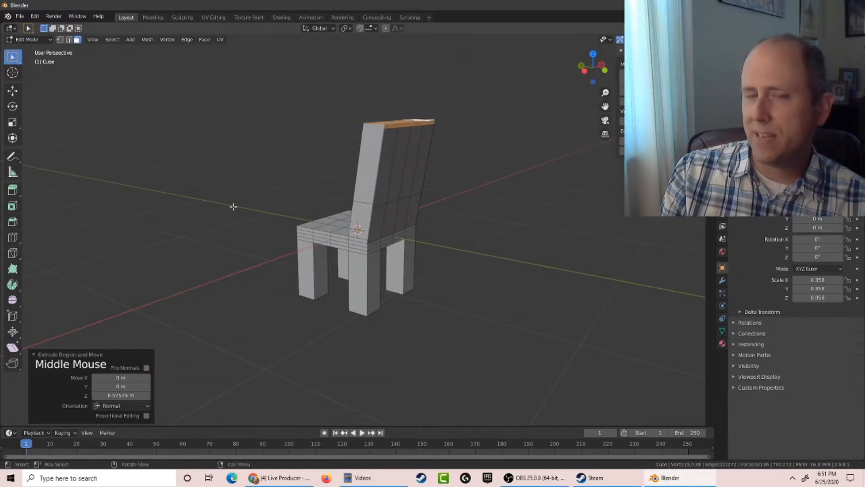
{"action": "key", "text": "ctrl+z"}
{"action": "key", "text": "ctrl+z"}
{"action": "key", "text": "ctrl+z"}
Select the four top faces along the back edge as a shortest path and extrude them upward about 0.97 m.
{"action": "middle_click_drag", "start_coordinate": [232, 206], "coordinate": [416, 235]}
{"action": "left_click", "coordinate": [397, 215]}
{"action": "left_click", "coordinate": [397, 214]}
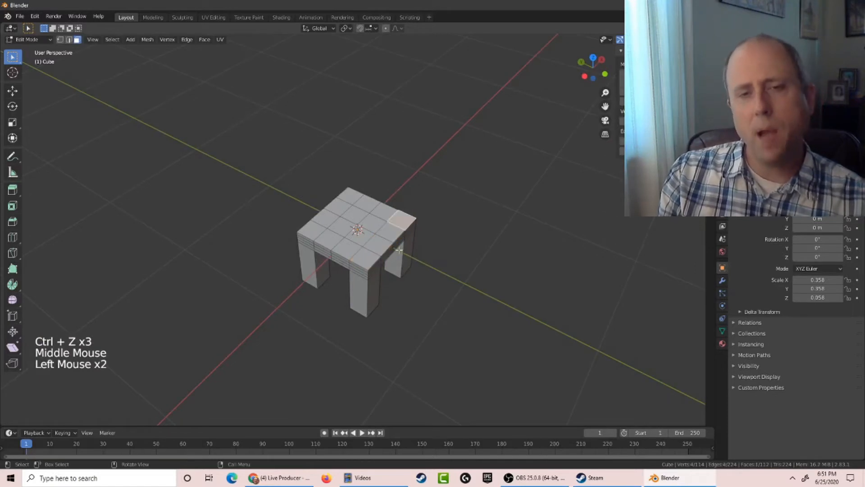
{"action": "left_click", "coordinate": [368, 260], "text": "ctrl"}
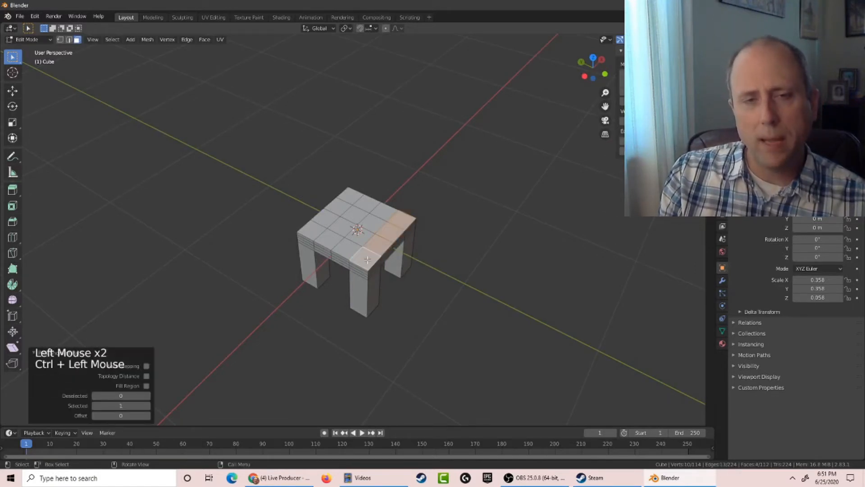
{"action": "scroll", "coordinate": [367, 258], "scroll_direction": "up", "scroll_amount": 3}
{"action": "key", "text": "e"}
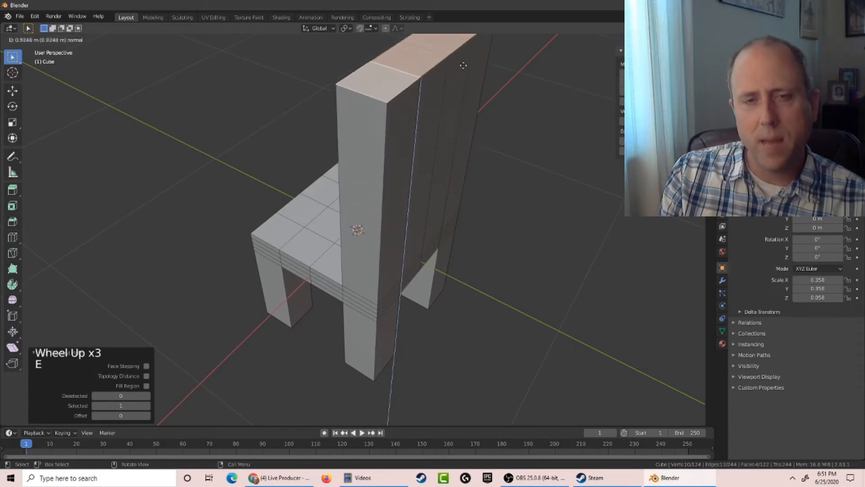
{"action": "left_click", "coordinate": [237, 182]}
Undo the full-width backrest extrusion.
{"action": "middle_click_drag", "start_coordinate": [237, 182], "coordinate": [365, 166]}
{"action": "scroll", "coordinate": [446, 160], "scroll_direction": "down", "scroll_amount": 4}
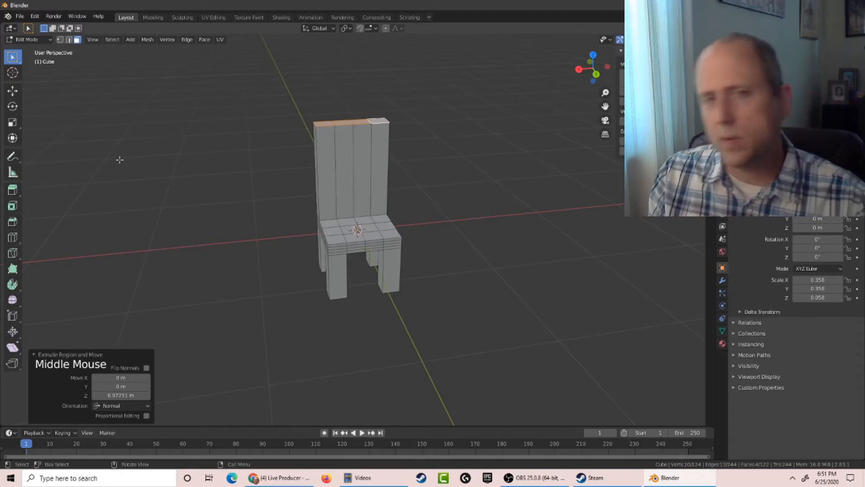
{"action": "key", "text": "ctrl"}
{"action": "key", "text": "ctrl+z"}
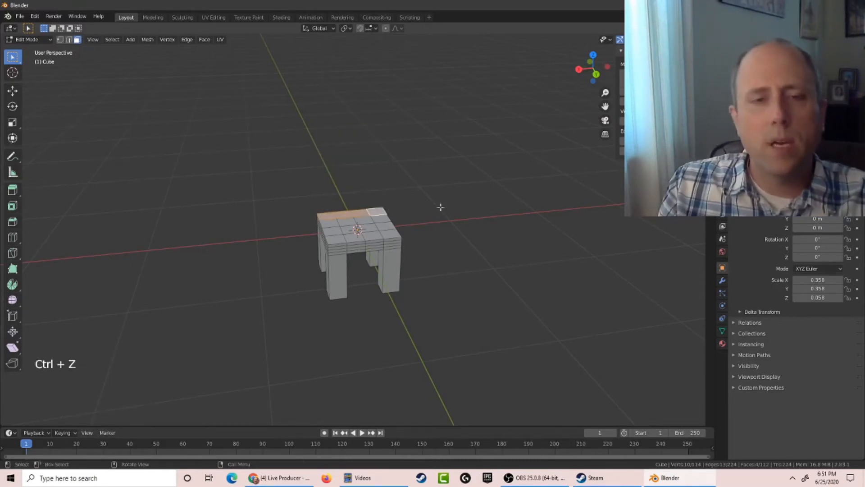
Select the two corner faces at the back edge of the seat and extrude them upward about 0.29 m as posts.
{"action": "left_click", "coordinate": [331, 216]}
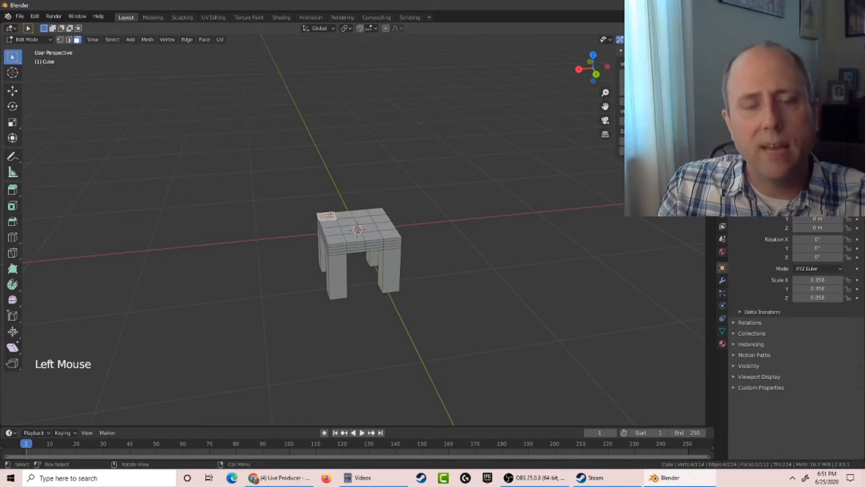
{"action": "key", "text": "shift"}
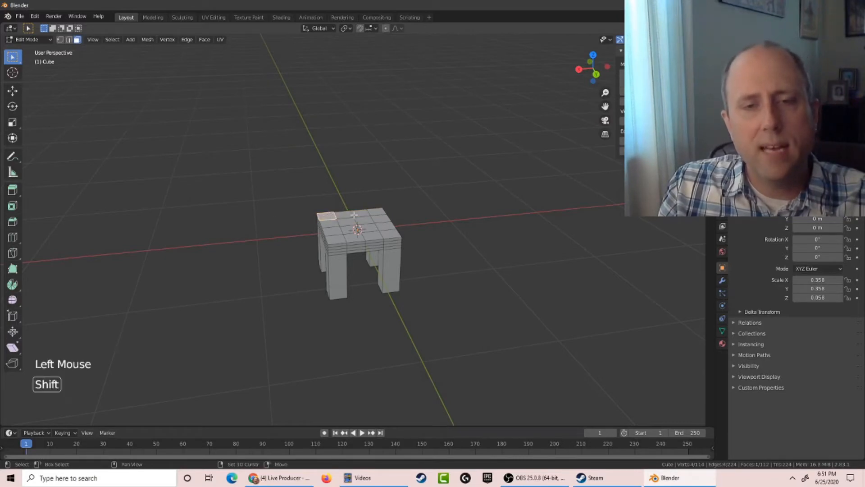
{"action": "left_click", "coordinate": [379, 211], "text": "shift"}
{"action": "key", "text": "e"}
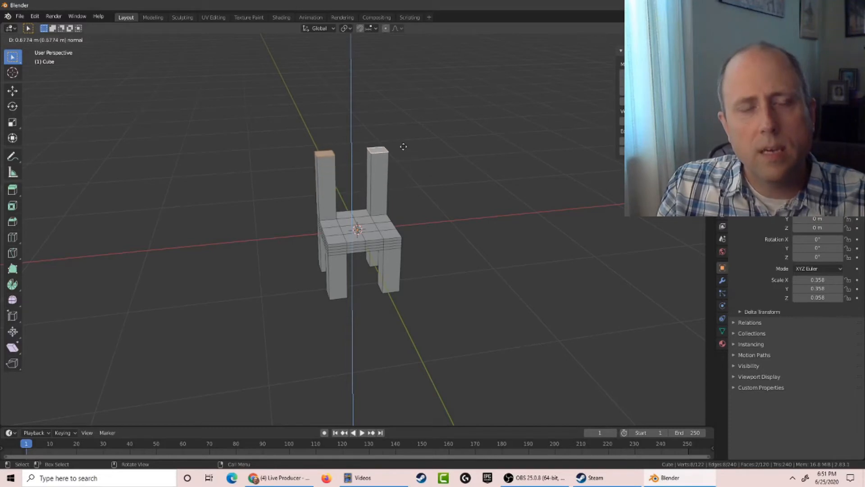
{"action": "left_click", "coordinate": [396, 185]}
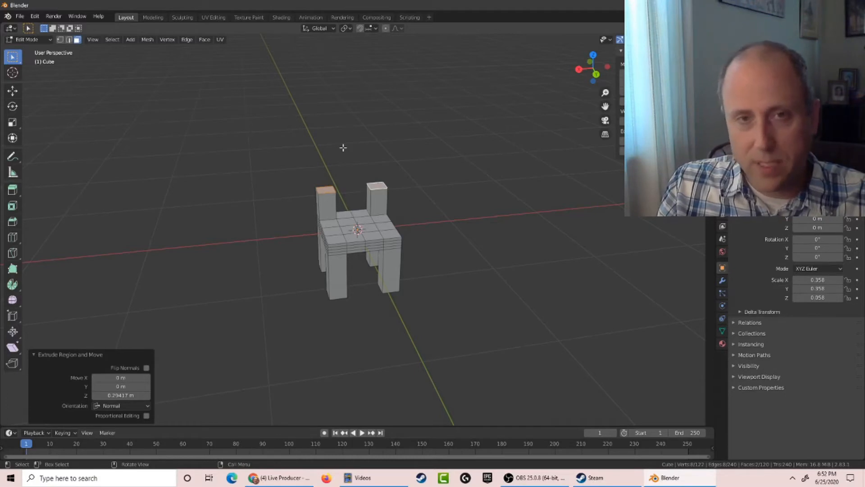
Extrude the top faces of both back posts upward about 0.10 m to add an upper segment.
{"action": "middle_click_drag", "start_coordinate": [344, 148], "coordinate": [302, 154]}
{"action": "scroll", "coordinate": [301, 154], "scroll_direction": "up", "scroll_amount": 3}
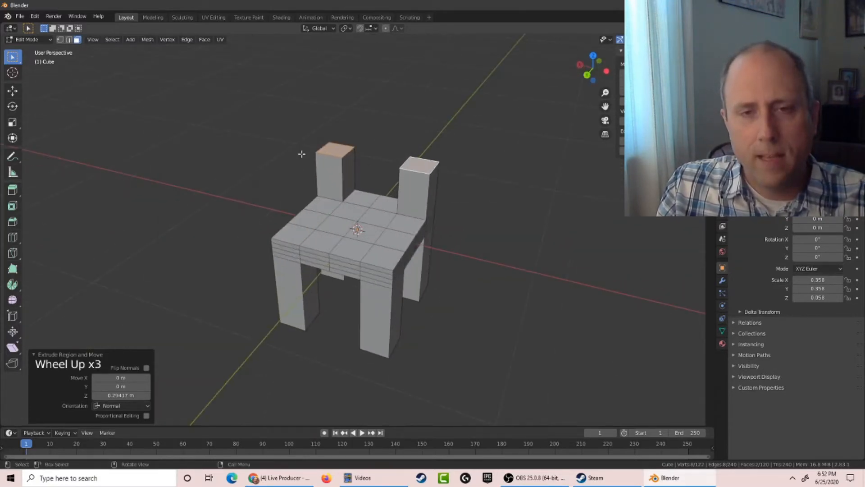
{"action": "key", "text": "e"}
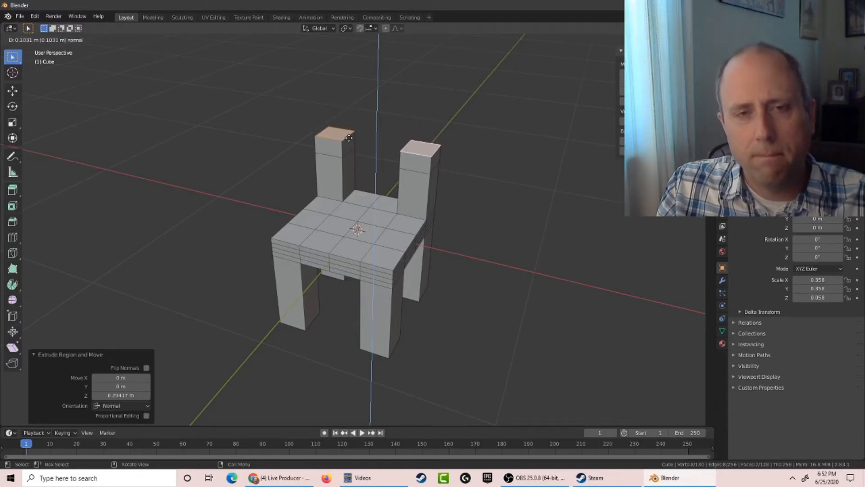
{"action": "left_click", "coordinate": [349, 138]}
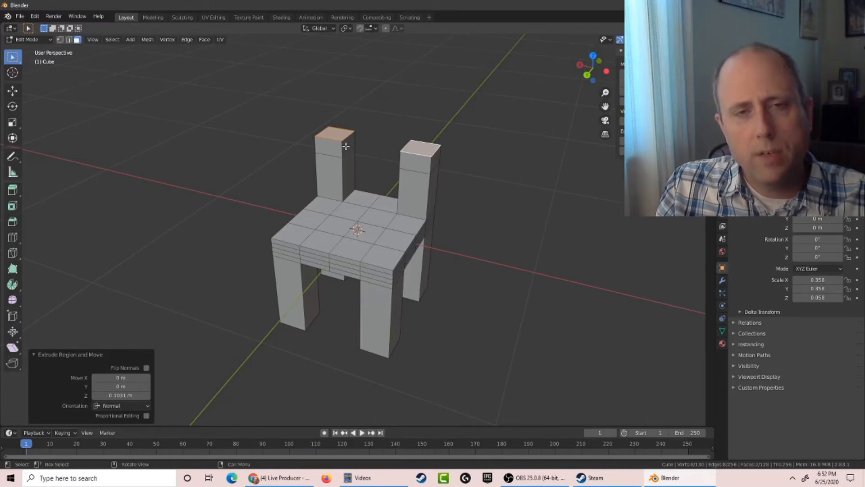
Select the inner faces of the two posts' upper segments that face each other.
{"action": "left_click", "coordinate": [346, 146]}
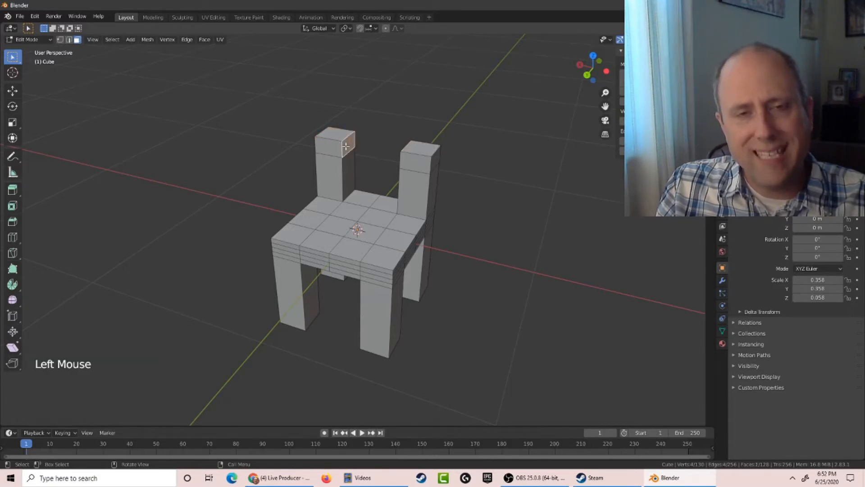
{"action": "middle_click_drag", "start_coordinate": [346, 146], "coordinate": [425, 153]}
{"action": "scroll", "coordinate": [426, 153], "scroll_direction": "up", "scroll_amount": 1}
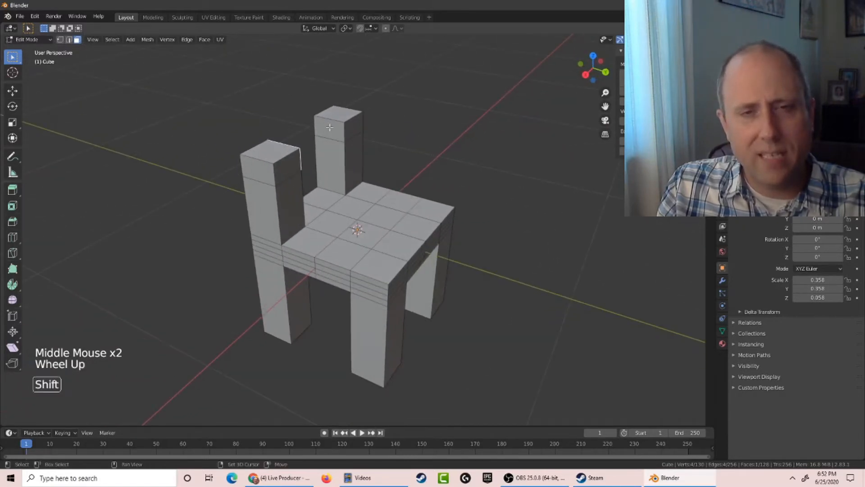
{"action": "left_click", "coordinate": [325, 133], "text": "shift"}
{"action": "middle_click_drag", "start_coordinate": [436, 145], "coordinate": [420, 128]}
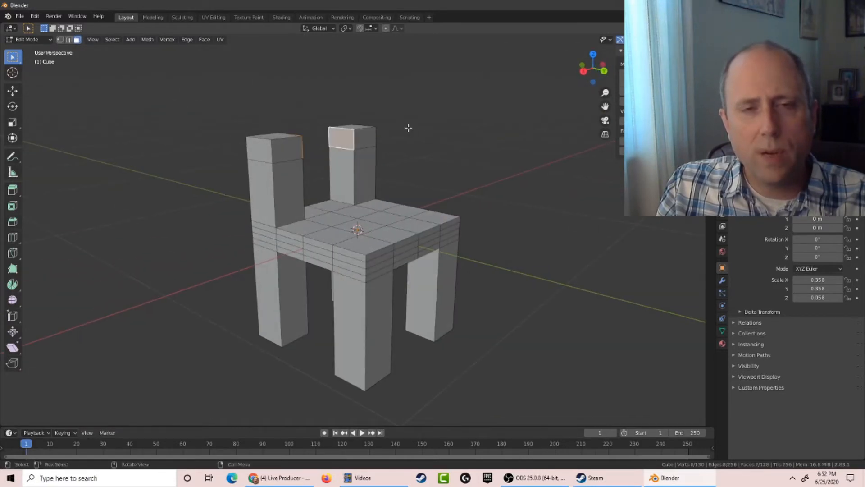
Bridge the two selected inner faces to form a crossbar between the back posts.
{"action": "right_click", "coordinate": [354, 135]}
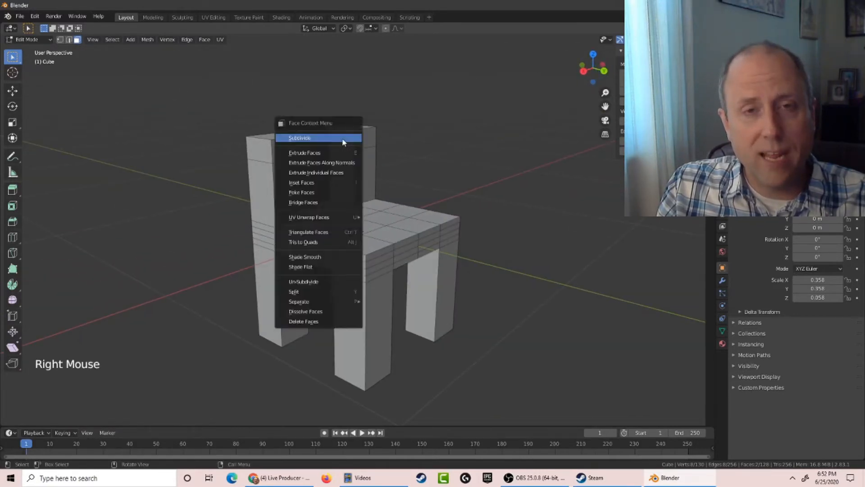
{"action": "left_click", "coordinate": [317, 202]}
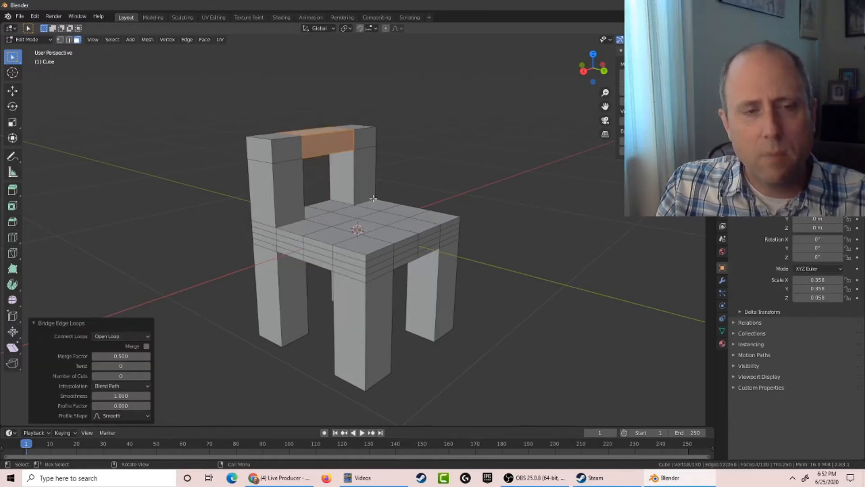
{"action": "middle_click_drag", "start_coordinate": [373, 198], "coordinate": [342, 228]}
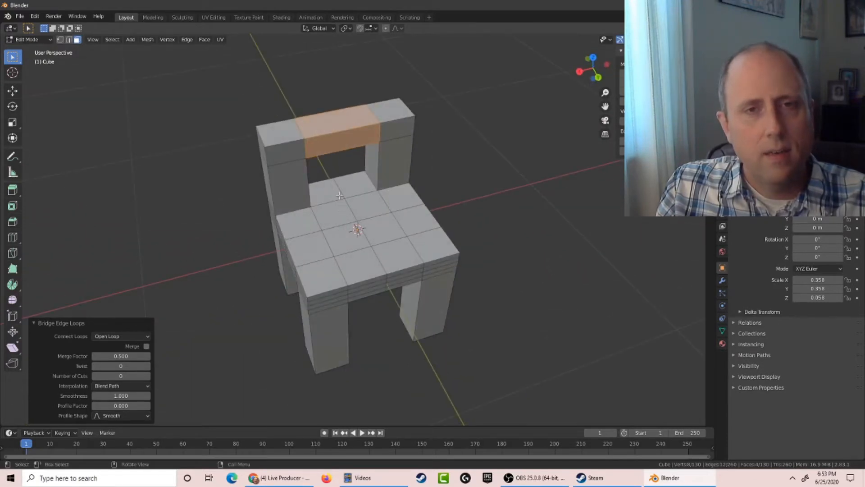
{"action": "scroll", "coordinate": [290, 111], "scroll_direction": "down", "scroll_amount": 2}
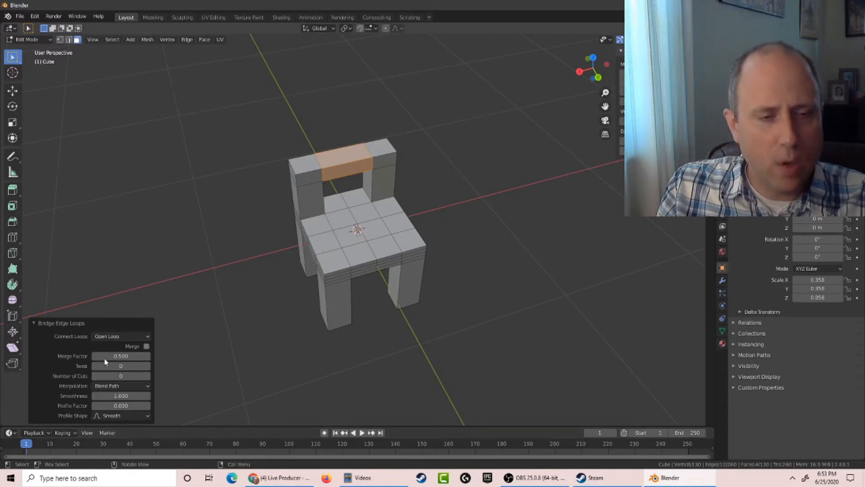
Set the bridge's twist to 0 and its number of cuts to 29.
{"action": "left_click", "coordinate": [123, 370]}
{"action": "left_click_drag", "start_coordinate": [123, 367], "coordinate": [137, 367]}
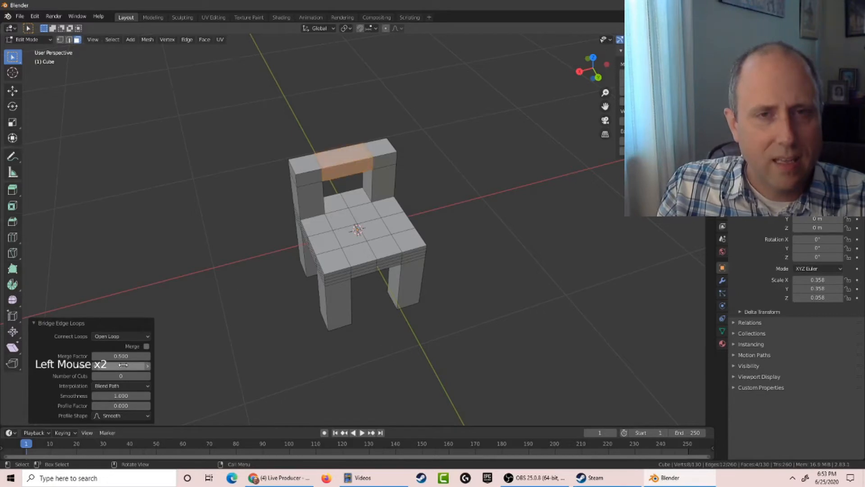
{"action": "left_click", "coordinate": [97, 366]}
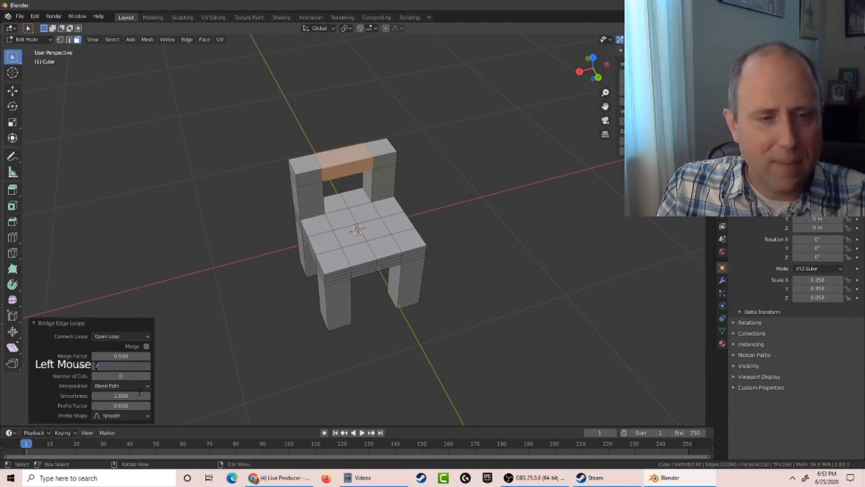
{"action": "type", "text": "0"}
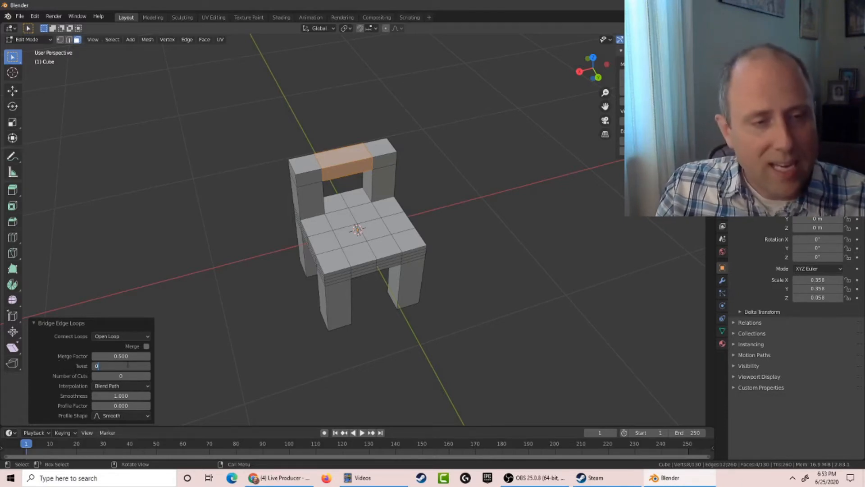
{"action": "left_click_drag", "start_coordinate": [122, 378], "coordinate": [144, 378]}
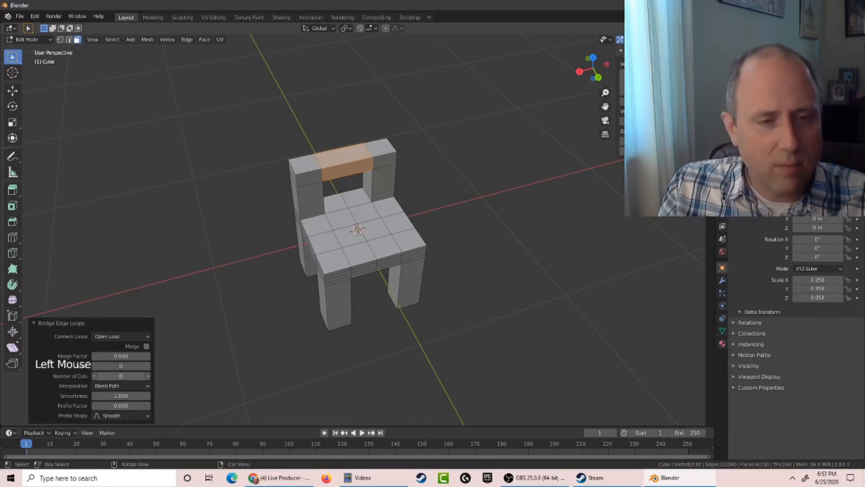
{"action": "scroll", "coordinate": [268, 203], "scroll_direction": "up", "scroll_amount": 6}
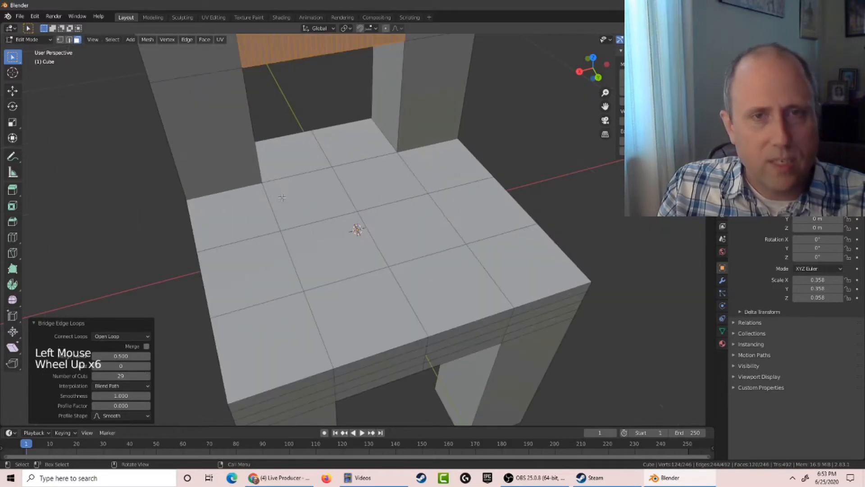
{"action": "middle_click_drag", "start_coordinate": [268, 203], "coordinate": [279, 185]}
{"action": "scroll", "coordinate": [280, 185], "scroll_direction": "down", "scroll_amount": 2}
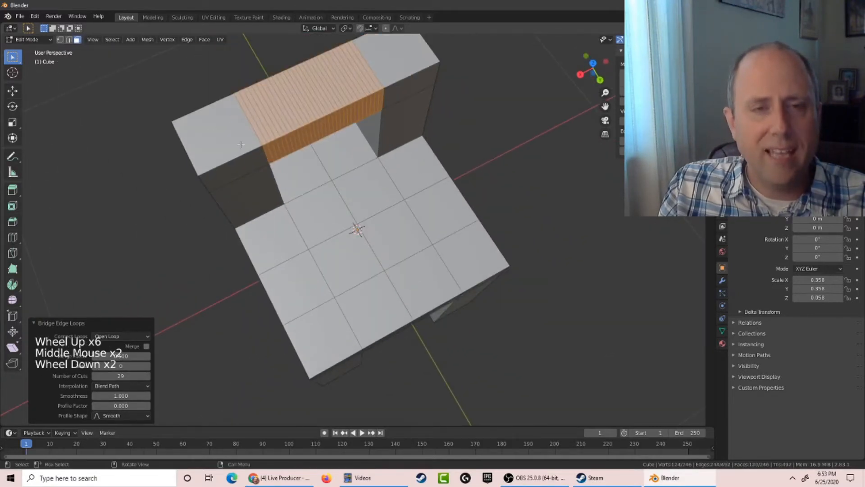
Set the bridge's merge factor to 0.770 and its twist to 6 to warp the crossbar.
{"action": "left_click", "coordinate": [118, 356]}
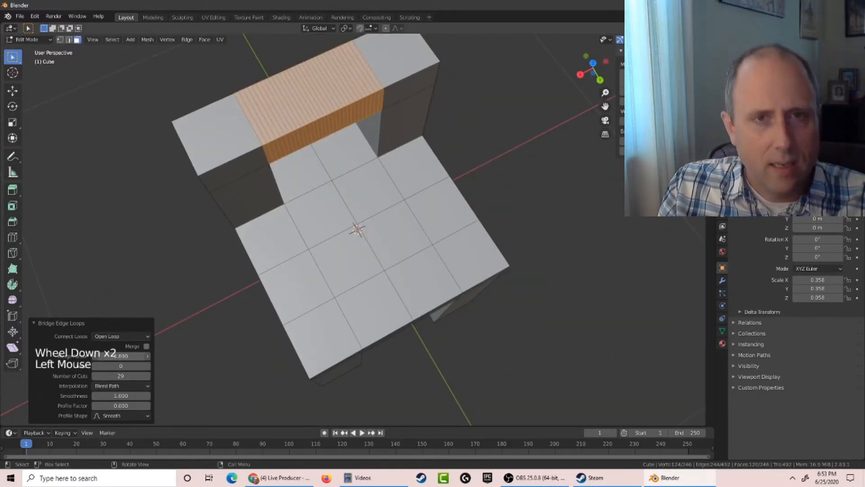
{"action": "mouse_move", "coordinate": [118, 356]}
{"action": "left_mouse_down"}
{"action": "mouse_move", "coordinate": [136, 356]}
{"action": "mouse_move", "coordinate": [128, 365]}
{"action": "left_mouse_up"}
{"action": "middle_click_drag", "start_coordinate": [198, 310], "coordinate": [203, 290]}
{"action": "scroll", "coordinate": [203, 290], "scroll_direction": "up", "scroll_amount": 2}
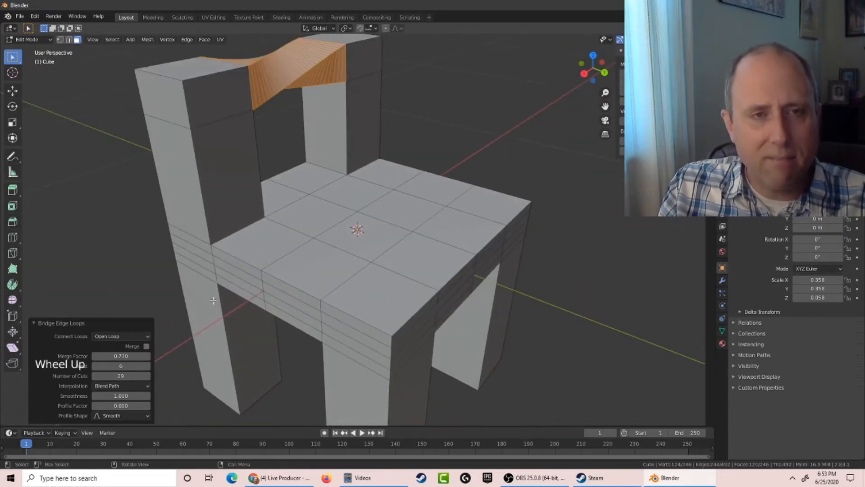
{"action": "scroll", "coordinate": [213, 300], "scroll_direction": "down", "scroll_amount": 3}
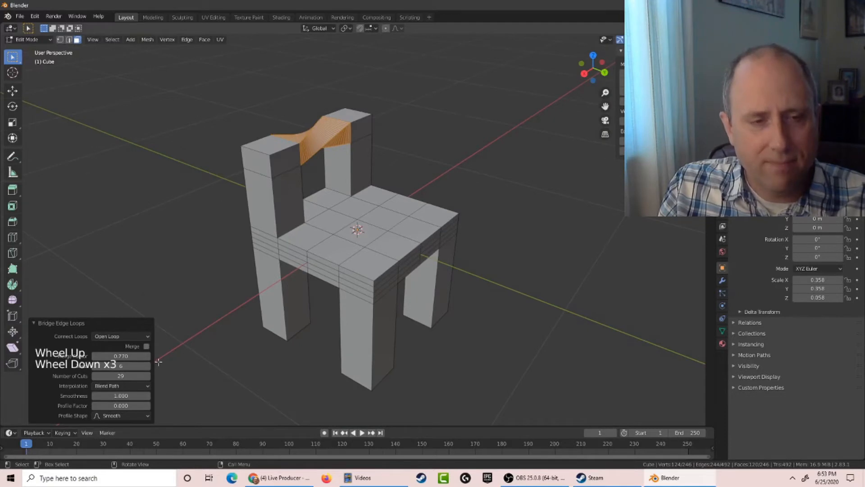
Reset the crossbar bridge's twist and number of cuts to 0.
{"action": "left_click_drag", "start_coordinate": [133, 366], "coordinate": [104, 366]}
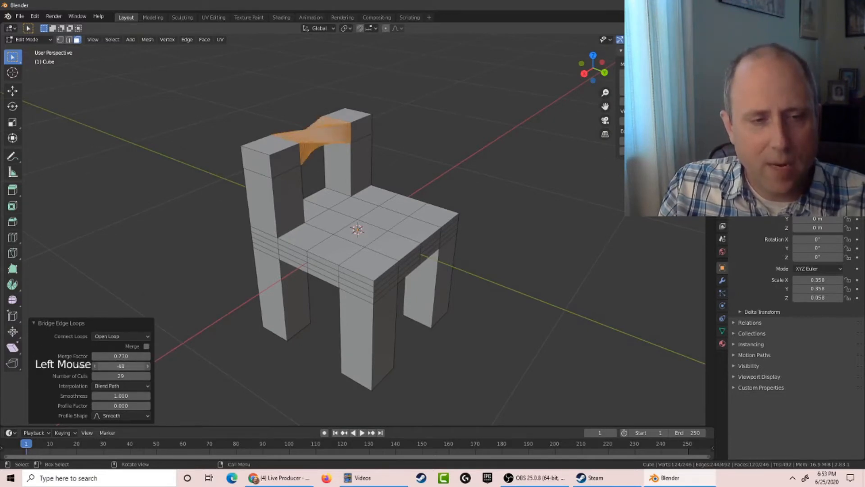
{"action": "left_click", "coordinate": [124, 366]}
{"action": "type", "text": "0"}
{"action": "key", "text": "Tab"}
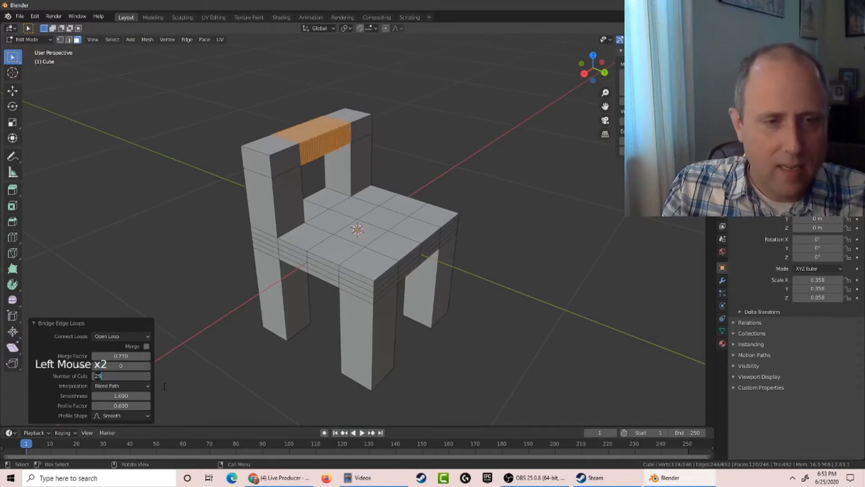
{"action": "type", "text": "0"}
{"action": "key", "text": "Tab"}
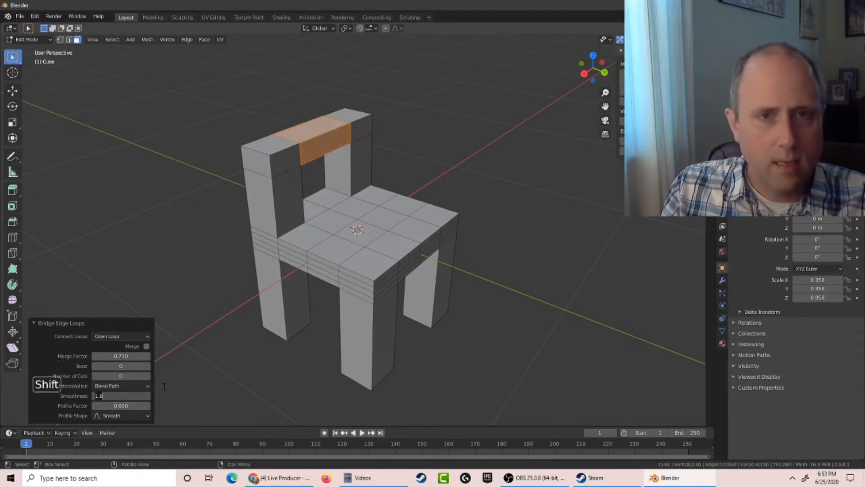
{"action": "key", "text": "shift+Tab"}
{"action": "type", "text": "1"}
{"action": "key", "text": "shift+Tab"}
{"action": "type", "text": "0"}
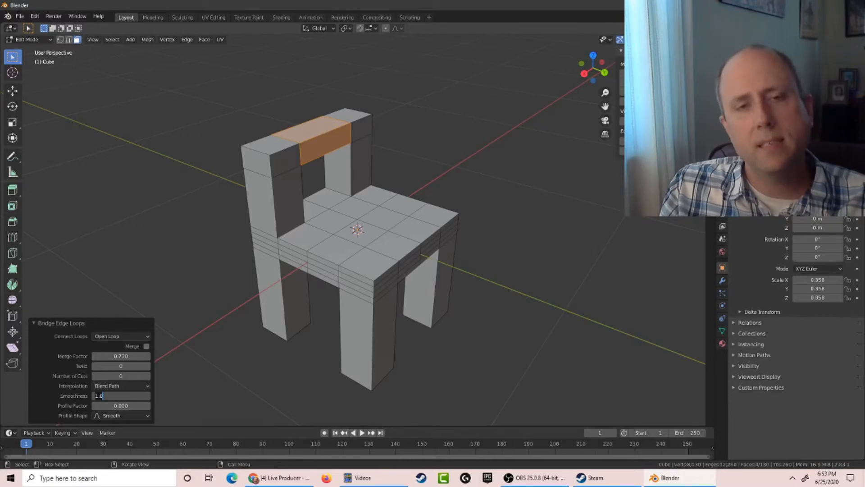
{"action": "key", "text": "Return"}
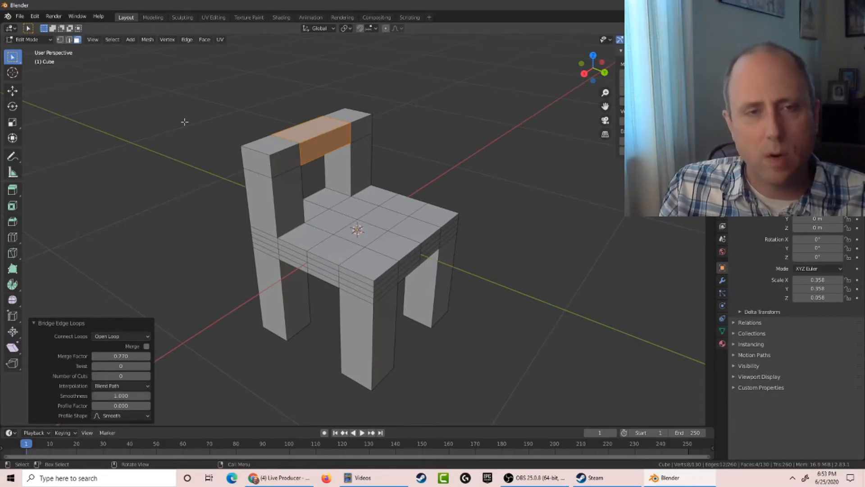
Extrude the top faces of both back posts upward about 0.29 m and again about 0.10 m.
{"action": "left_click", "coordinate": [271, 140]}
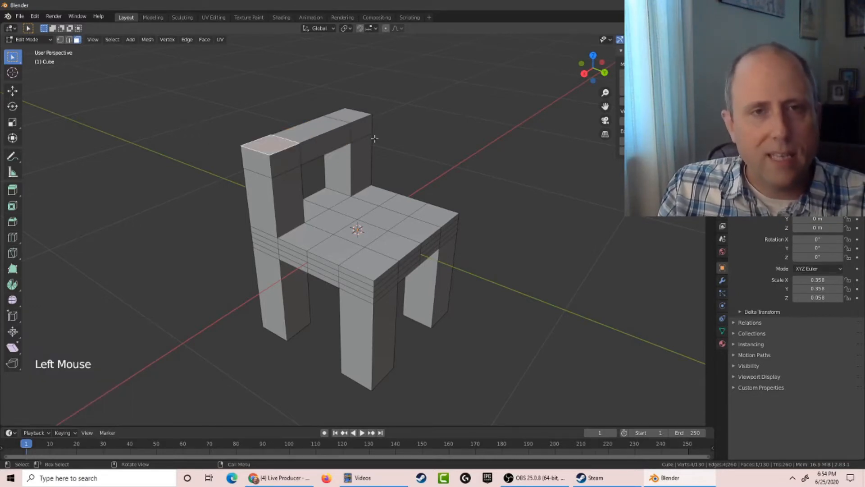
{"action": "left_click", "coordinate": [353, 116], "text": "shift"}
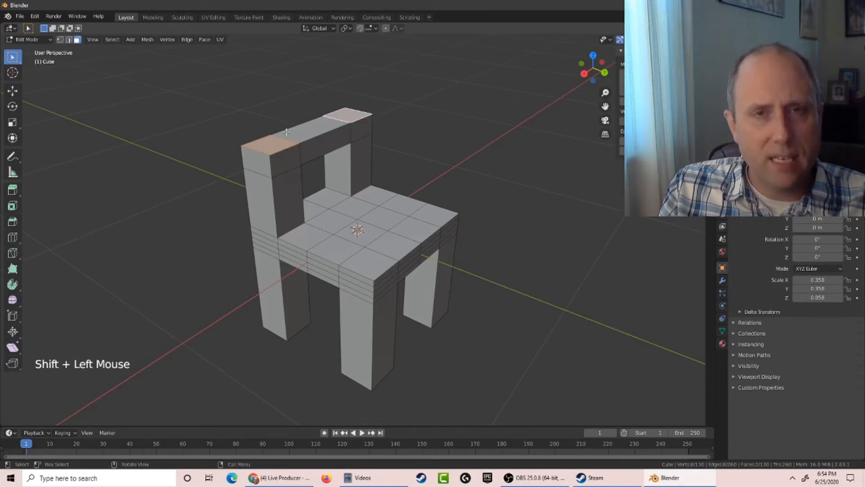
{"action": "scroll", "coordinate": [286, 132], "scroll_direction": "down", "scroll_amount": 2}
{"action": "key", "text": "e"}
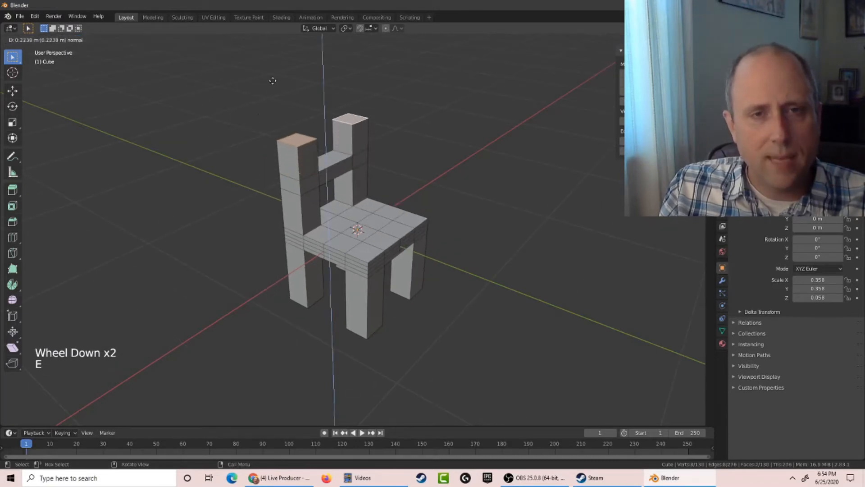
{"action": "left_click", "coordinate": [277, 72]}
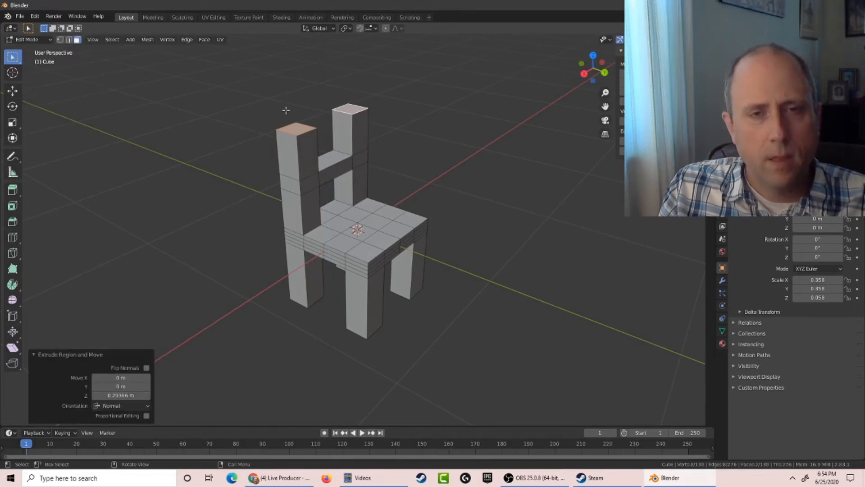
{"action": "key", "text": "e"}
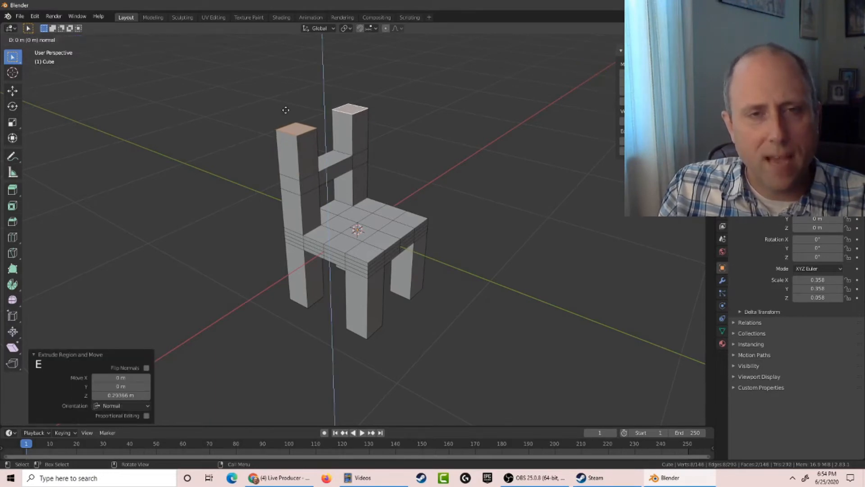
{"action": "left_click", "coordinate": [285, 96]}
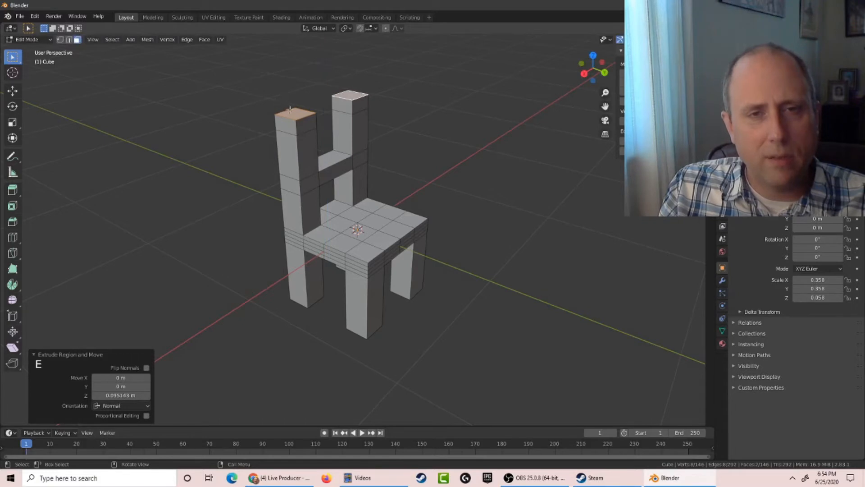
Select the facing inner faces of the posts' topmost segments and bridge them into an upper crossbar.
{"action": "left_click", "coordinate": [337, 107]}
{"action": "middle_click_drag", "start_coordinate": [337, 107], "coordinate": [380, 117]}
{"action": "left_click", "coordinate": [365, 109], "text": "shift"}
{"action": "right_click", "coordinate": [365, 106]}
{"action": "left_click", "coordinate": [365, 106]}
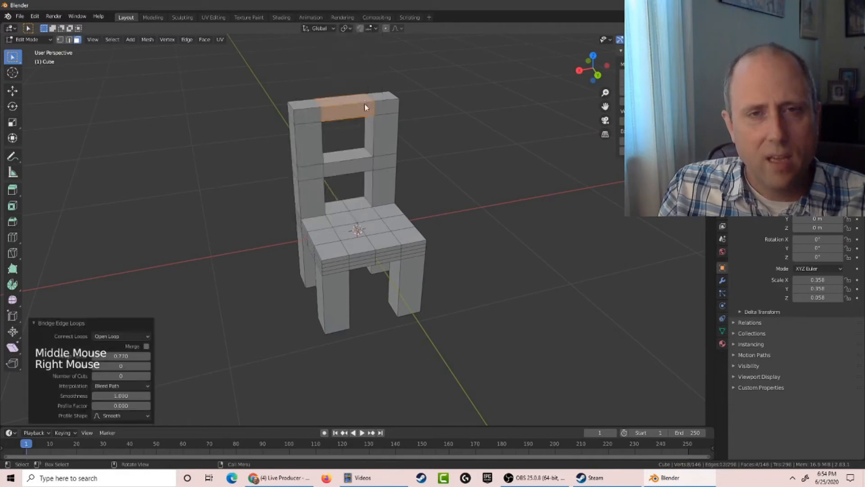
{"action": "middle_click_drag", "start_coordinate": [261, 113], "coordinate": [238, 101]}
{"action": "scroll", "coordinate": [339, 84], "scroll_direction": "down", "scroll_amount": 3}
{"action": "left_click", "coordinate": [322, 94]}
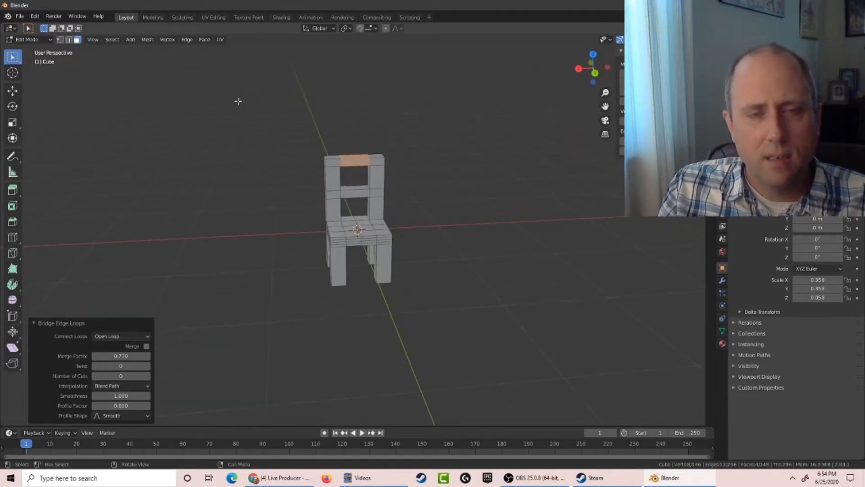
{"action": "scroll", "coordinate": [264, 129], "scroll_direction": "up", "scroll_amount": 3}
{"action": "middle_click_drag", "start_coordinate": [263, 129], "coordinate": [280, 169]}
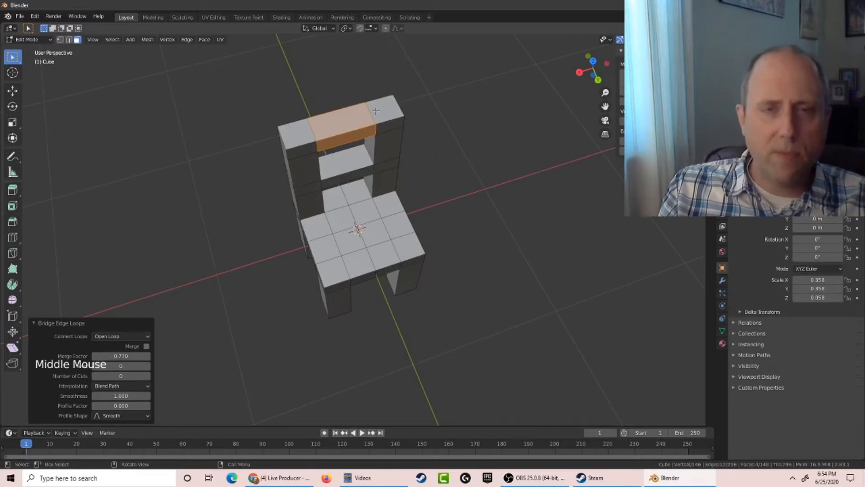
Select the top faces of both back posts and apply Poke Faces to them.
{"action": "left_click", "coordinate": [350, 146]}
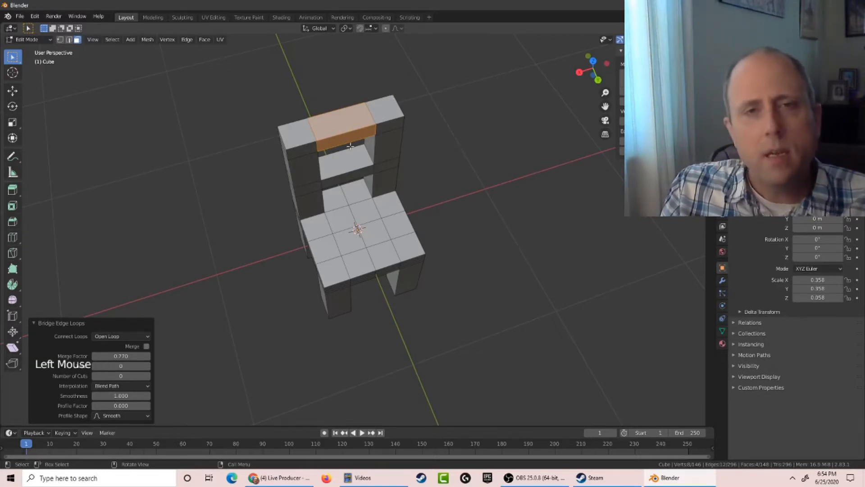
{"action": "left_click", "coordinate": [397, 101]}
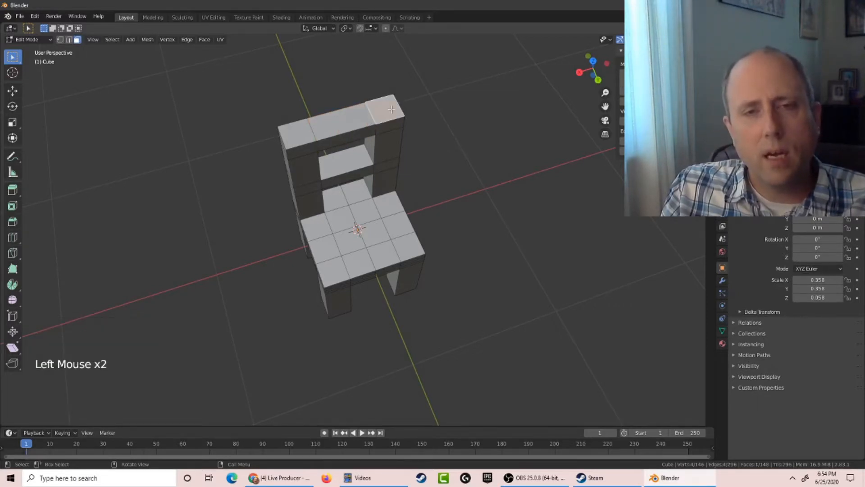
{"action": "left_click", "coordinate": [294, 132], "text": "shift"}
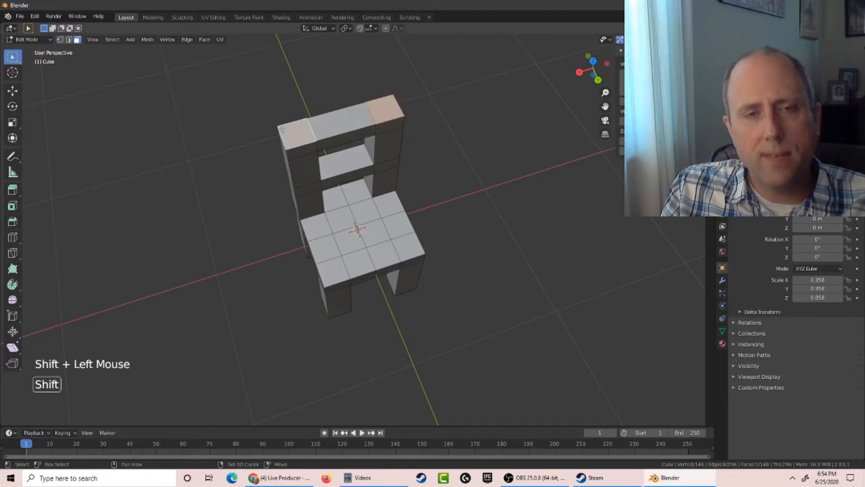
{"action": "right_click", "coordinate": [282, 130]}
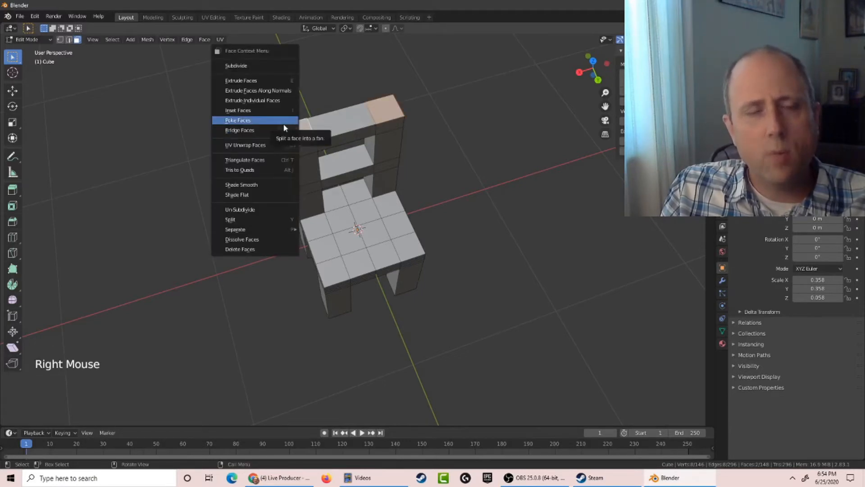
{"action": "left_click", "coordinate": [285, 128]}
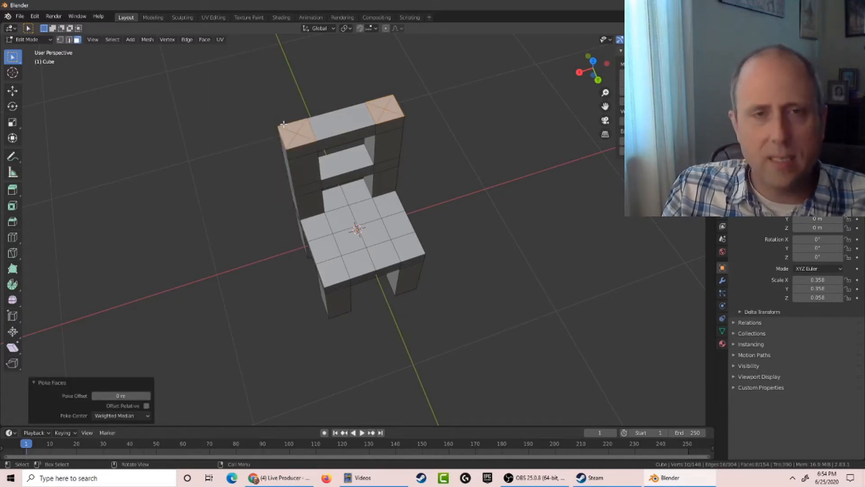
Select the center vertices of both poked post tops and raise them about 0.22 m along Z into pointed tips.
{"action": "key", "text": "KP_Decimal"}
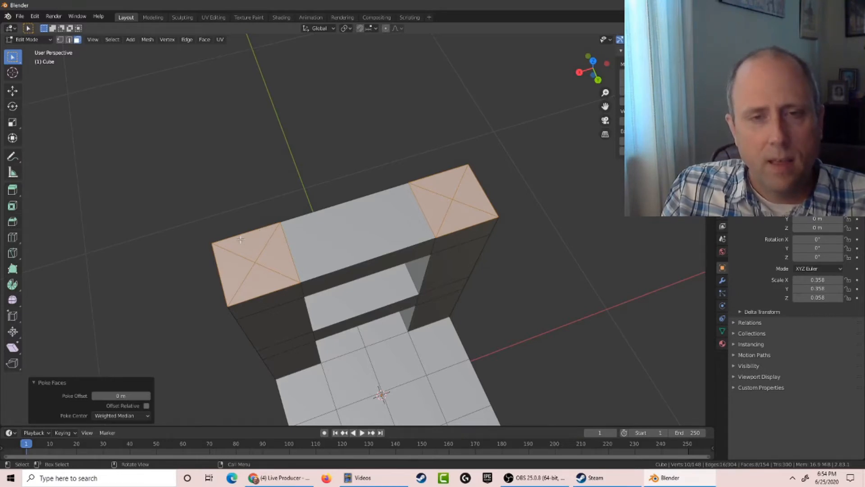
{"action": "middle_click_drag", "start_coordinate": [240, 239], "coordinate": [255, 261]}
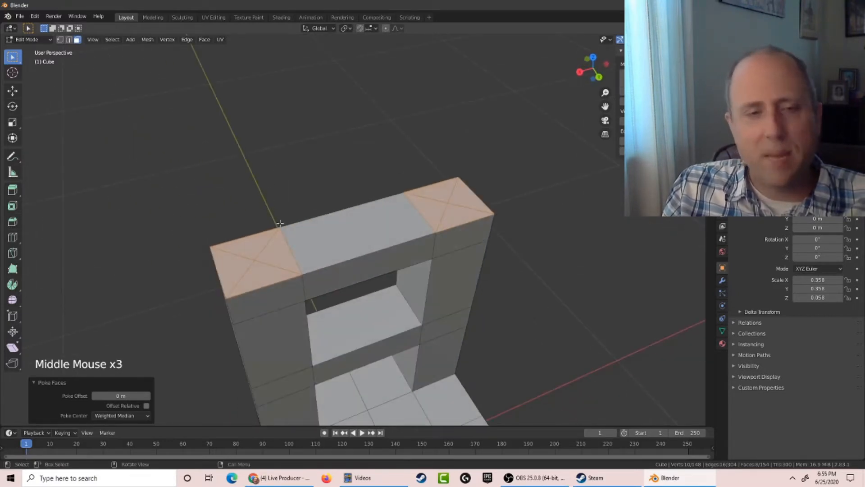
{"action": "left_click", "coordinate": [256, 261]}
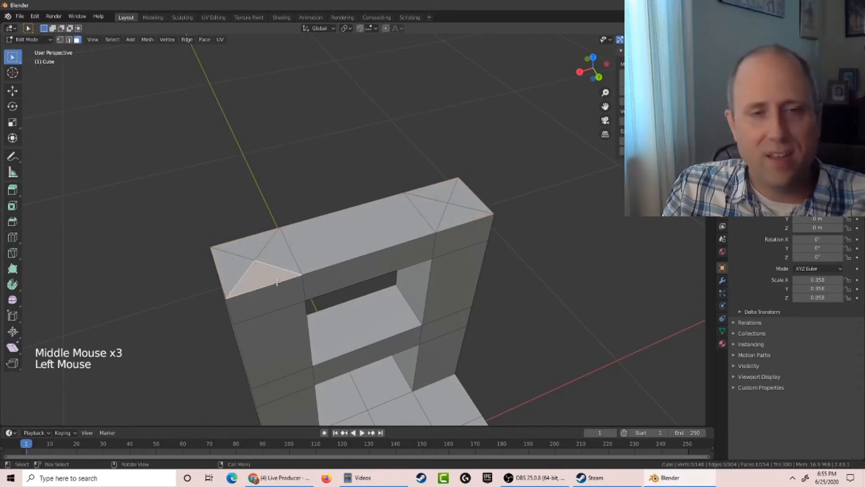
{"action": "left_click", "coordinate": [59, 40]}
{"action": "key", "text": "shift+ctrl+3"}
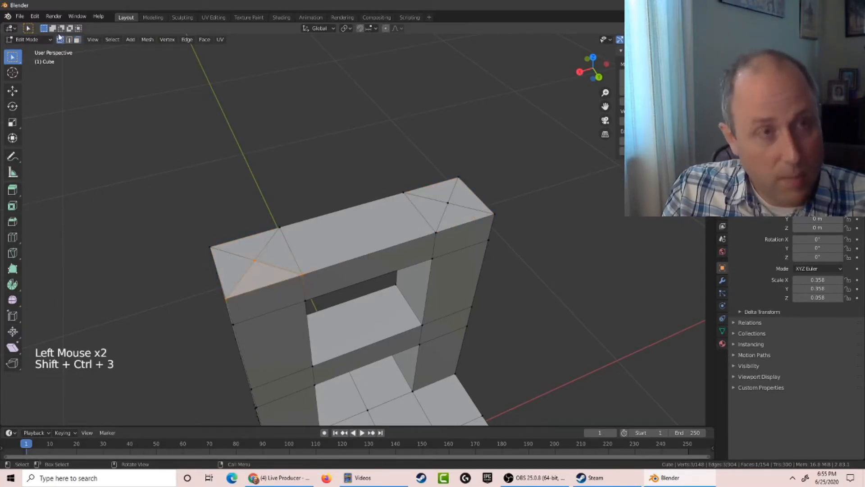
{"action": "left_click", "coordinate": [255, 260]}
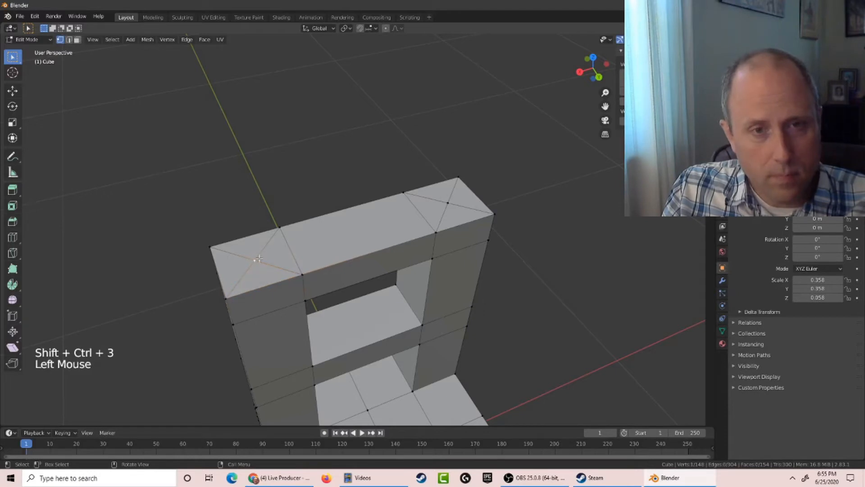
{"action": "key", "text": "shift"}
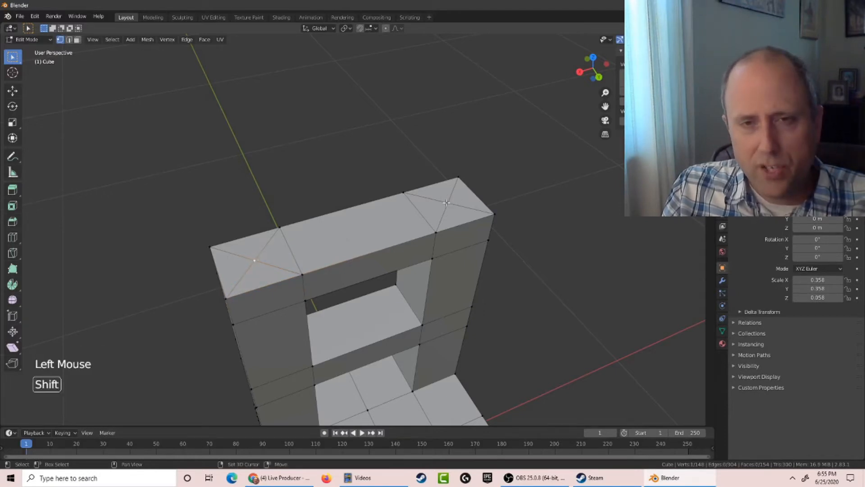
{"action": "left_click", "coordinate": [446, 202], "text": "shift"}
{"action": "middle_click_drag", "start_coordinate": [447, 203], "coordinate": [434, 218]}
{"action": "key", "text": "g"}
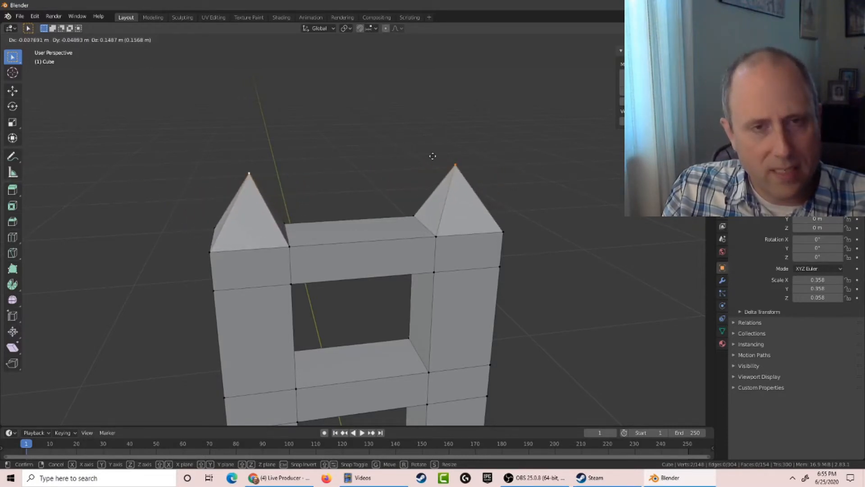
{"action": "key", "text": "z"}
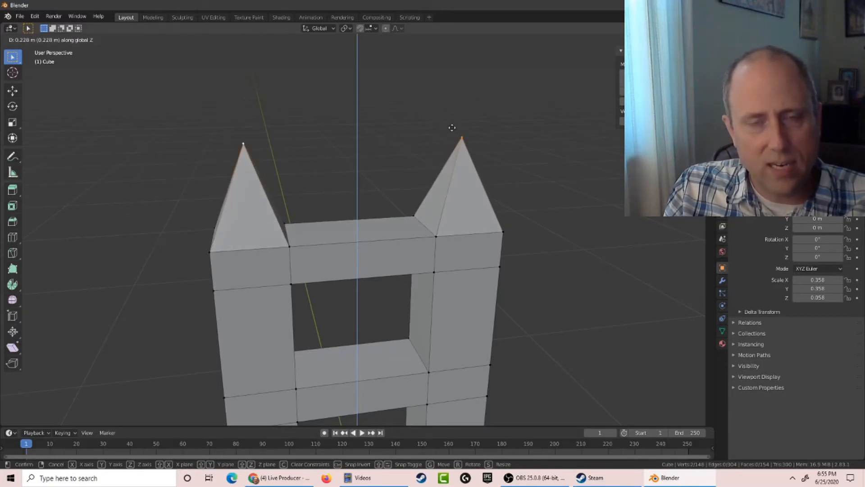
{"action": "left_click", "coordinate": [454, 131]}
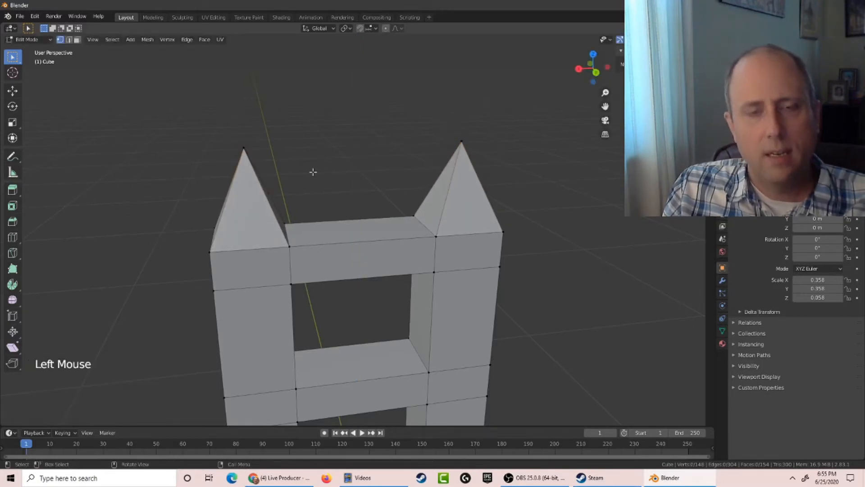
Examine the whole chair with its pointed posts from the front, from below and from a distance.
{"action": "middle_click_drag", "start_coordinate": [313, 171], "coordinate": [288, 151]}
{"action": "scroll", "coordinate": [427, 154], "scroll_direction": "down", "scroll_amount": 2}
{"action": "scroll", "coordinate": [386, 163], "scroll_direction": "down", "scroll_amount": 3}
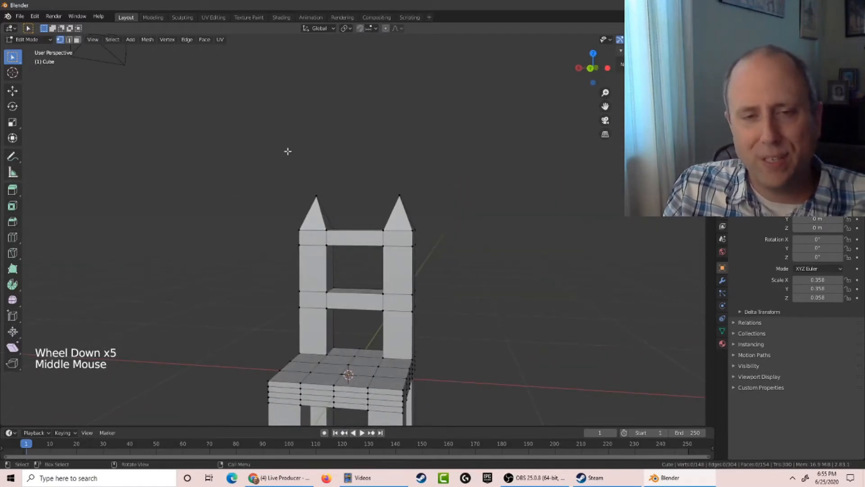
{"action": "scroll", "coordinate": [289, 151], "scroll_direction": "down", "scroll_amount": 2}
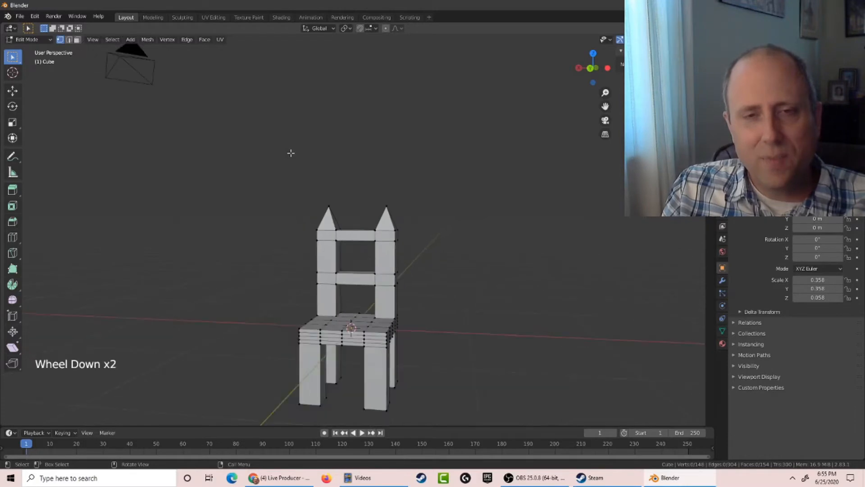
{"action": "middle_click_drag", "start_coordinate": [289, 150], "coordinate": [305, 91]}
{"action": "scroll", "coordinate": [363, 180], "scroll_direction": "down", "scroll_amount": 2}
{"action": "scroll", "coordinate": [304, 221], "scroll_direction": "up", "scroll_amount": 5}
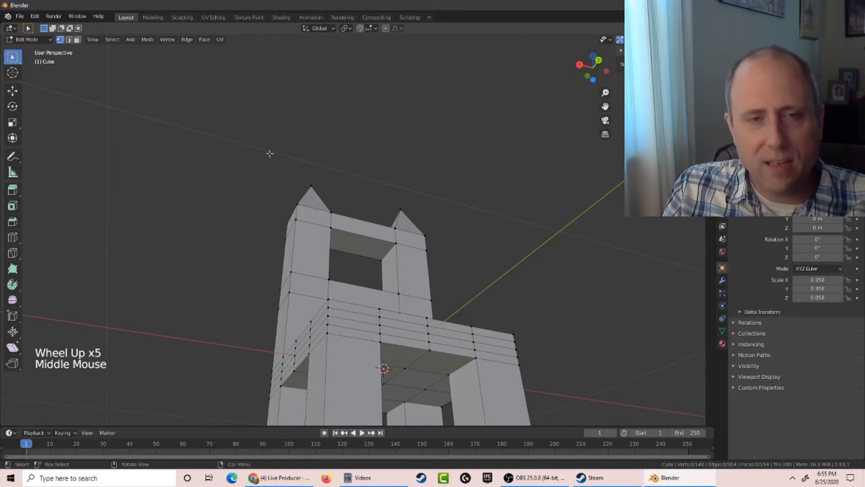
{"action": "middle_click_drag", "start_coordinate": [270, 154], "coordinate": [248, 191]}
{"action": "scroll", "coordinate": [249, 192], "scroll_direction": "down", "scroll_amount": 4}
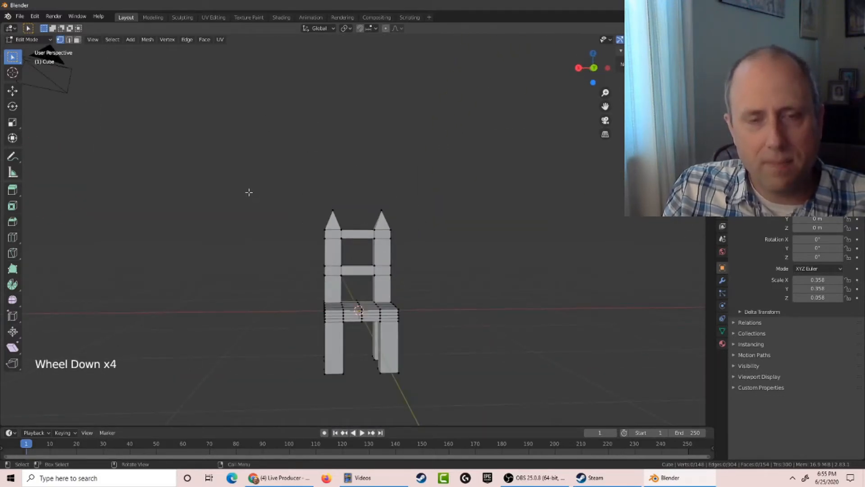
Leave Edit Mode and view the finished chair as an object at an angle.
{"action": "key", "text": "Tab"}
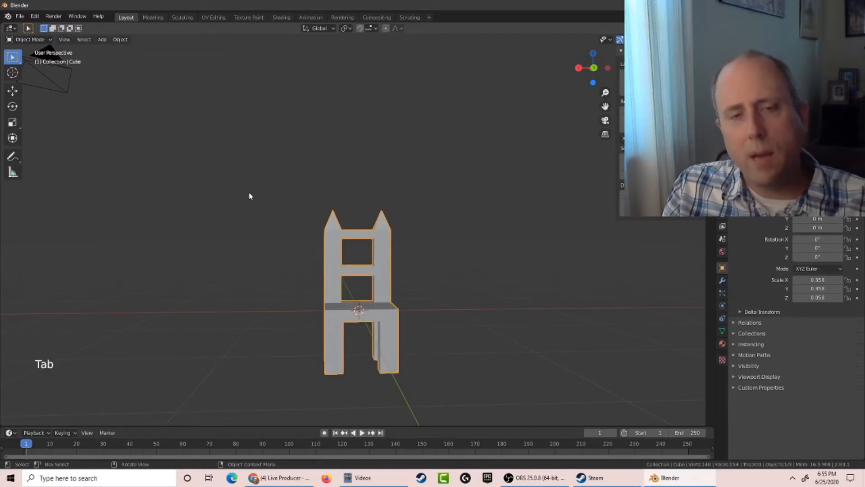
{"action": "middle_click_drag", "start_coordinate": [250, 196], "coordinate": [268, 208]}
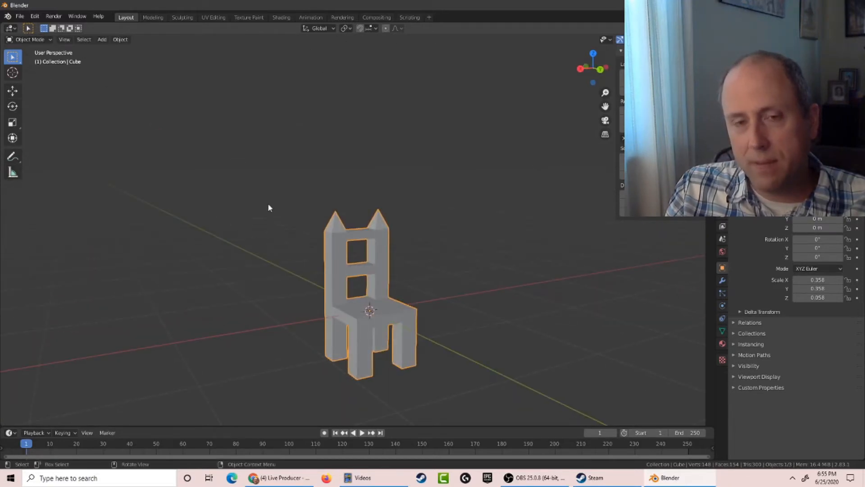
{"action": "key", "text": "shift+ctrl"}
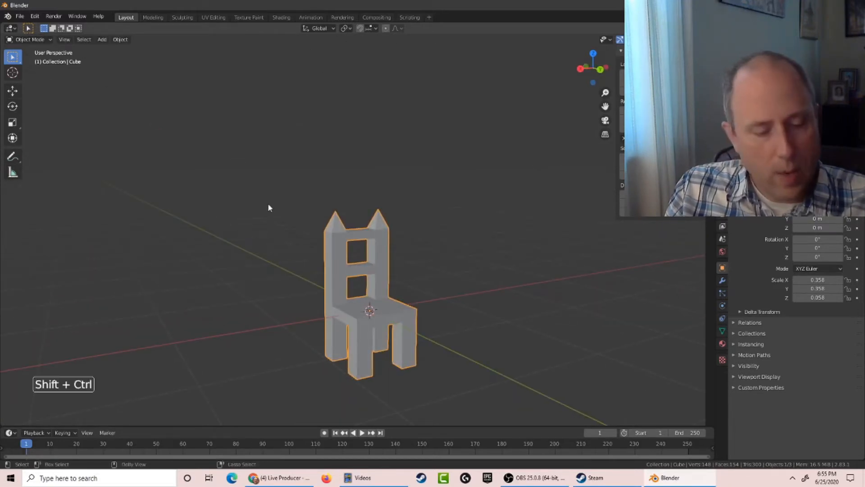
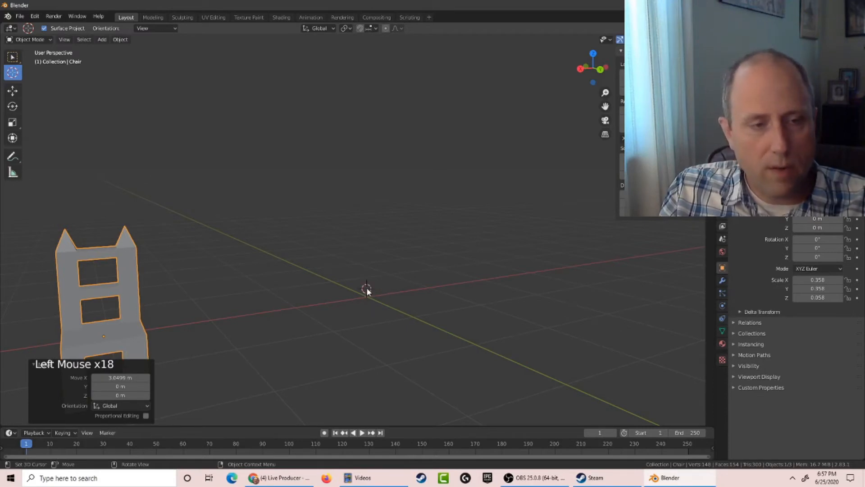
Reset the 3D cursor to the world origin and bring the whole scene into view.
{"action": "key", "text": "c"}
{"action": "key", "text": "c"}
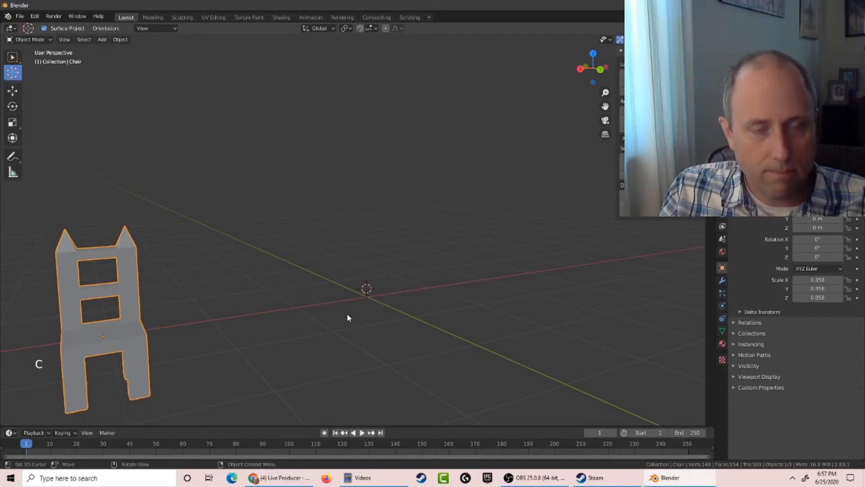
{"action": "key", "text": "shift+c"}
{"action": "scroll", "coordinate": [499, 338], "scroll_direction": "up", "scroll_amount": 6}
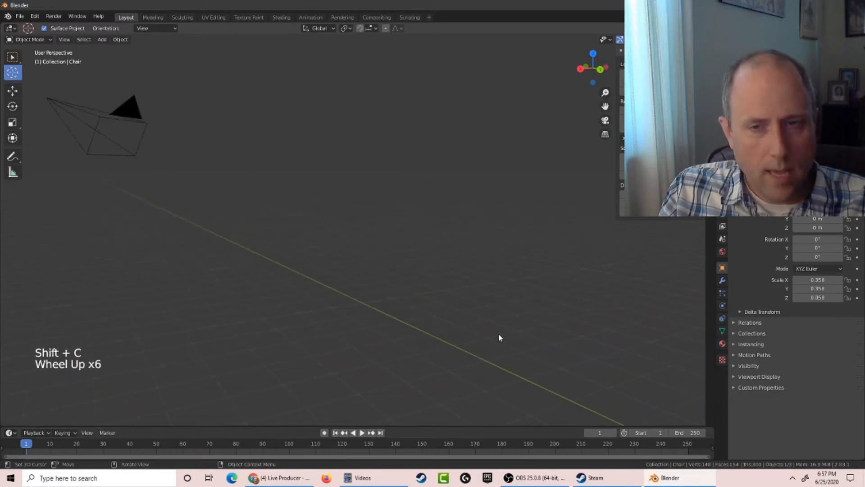
{"action": "middle_click_drag", "start_coordinate": [499, 338], "coordinate": [388, 325]}
{"action": "scroll", "coordinate": [377, 271], "scroll_direction": "down", "scroll_amount": 6}
{"action": "key", "text": "alt+c"}
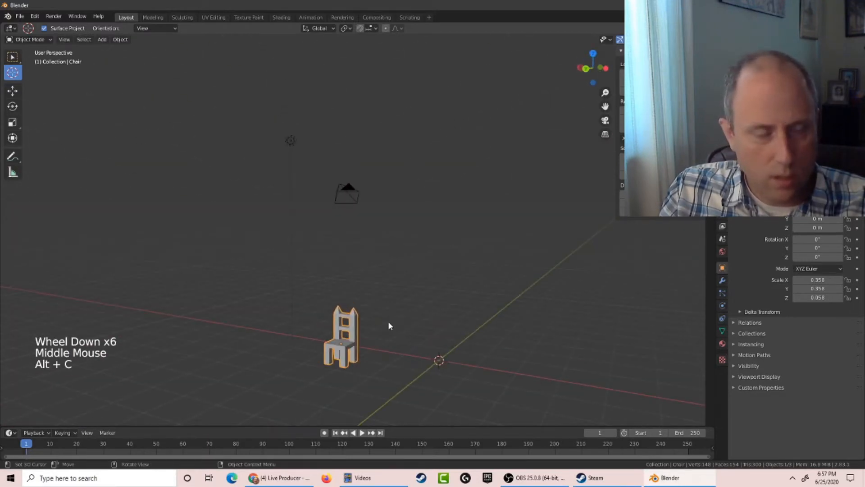
Place the 3D cursor at test spots around the chair and return it to the world origin each time.
{"action": "key", "text": "ctrl+c"}
{"action": "left_click", "coordinate": [410, 337]}
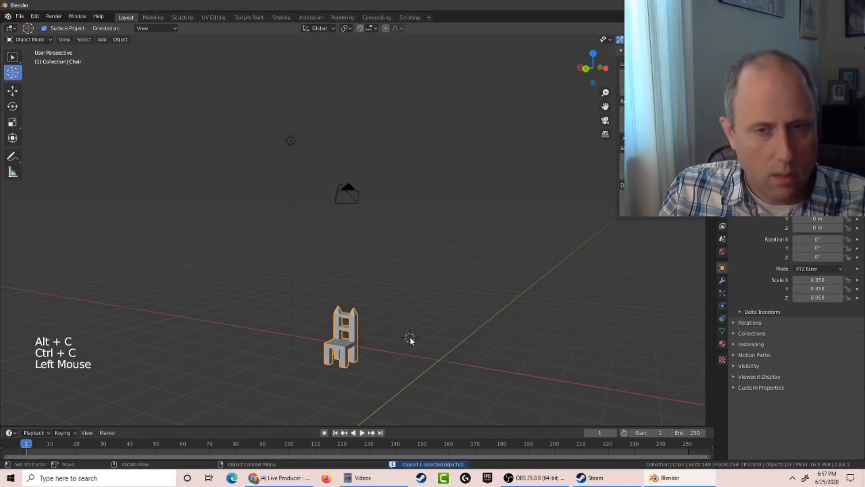
{"action": "left_click", "coordinate": [437, 367]}
{"action": "key", "text": "shift+c"}
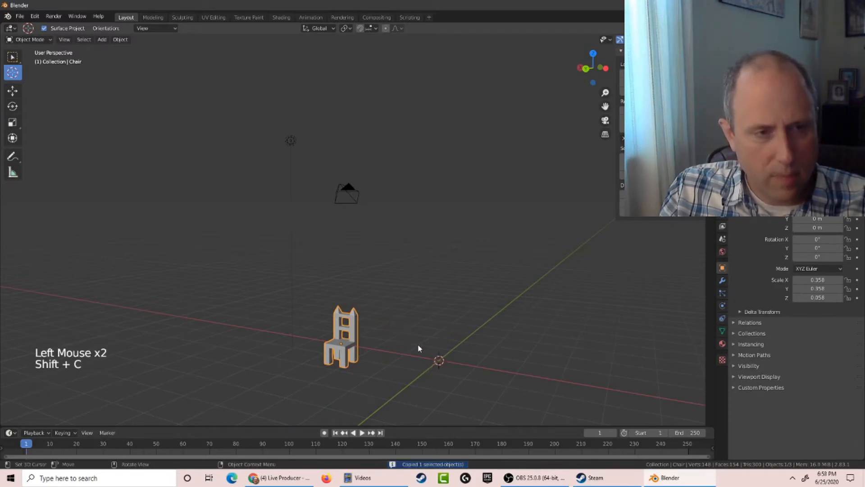
{"action": "scroll", "coordinate": [458, 364], "scroll_direction": "up", "scroll_amount": 5}
{"action": "scroll", "coordinate": [460, 369], "scroll_direction": "down", "scroll_amount": 5}
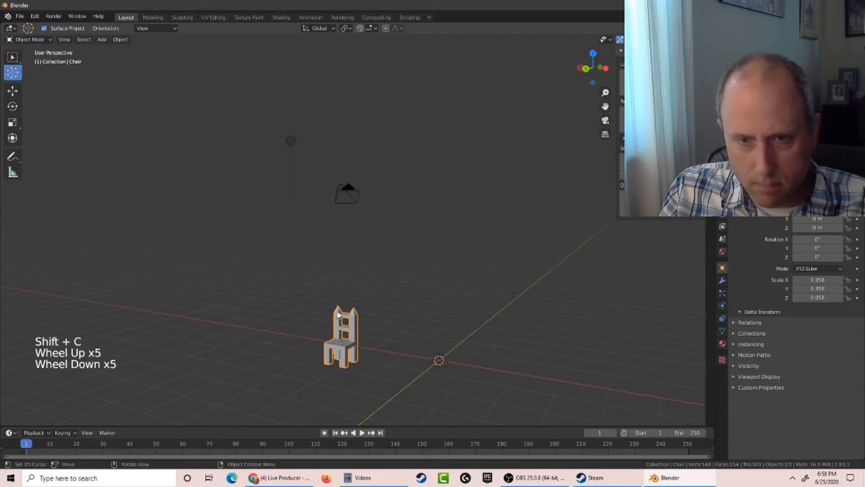
{"action": "left_click", "coordinate": [258, 299]}
{"action": "left_click", "coordinate": [258, 298]}
{"action": "key", "text": "shift+c"}
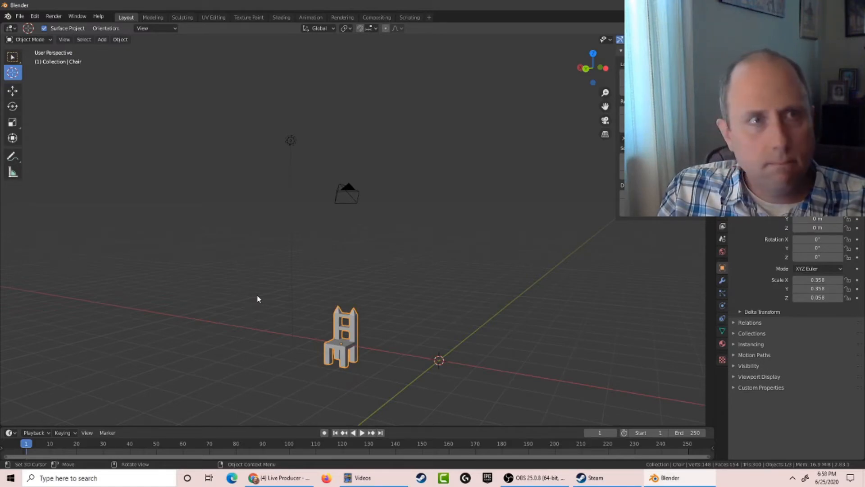
Switch to OBS to check the stream and recording status, and return to Blender.
{"action": "key", "text": "alt+Tab"}
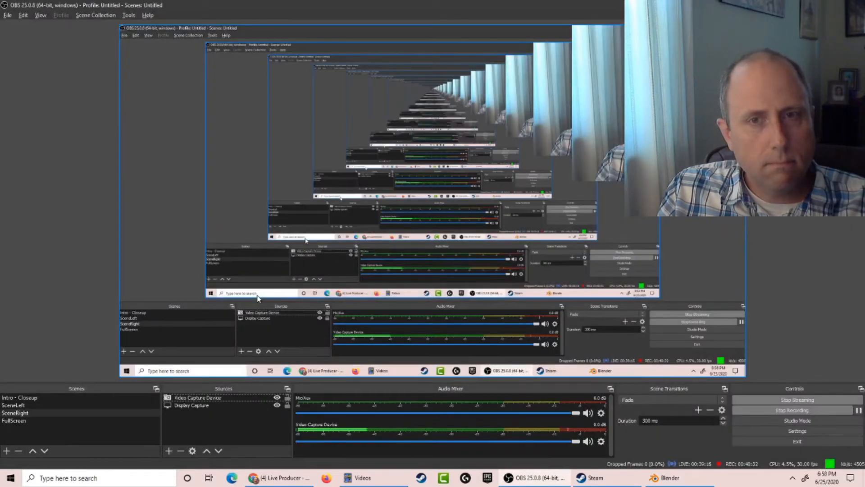
{"action": "key", "text": "alt+Tab"}
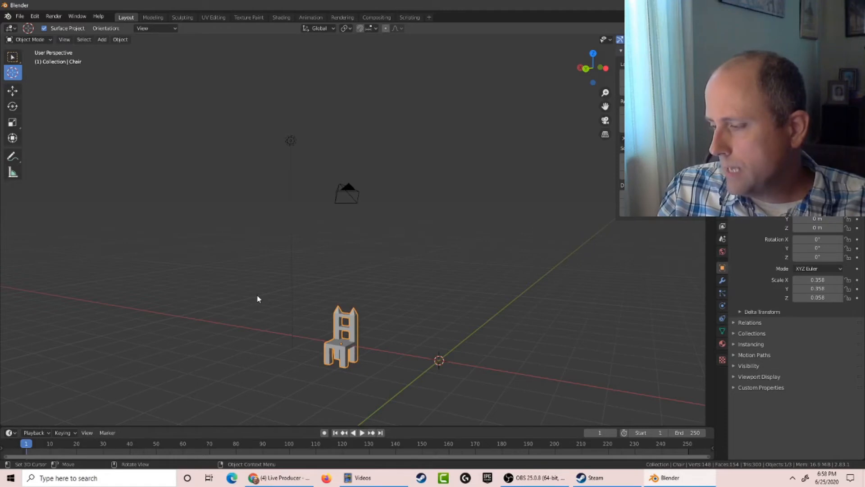
{"action": "key", "text": "alt+Tab"}
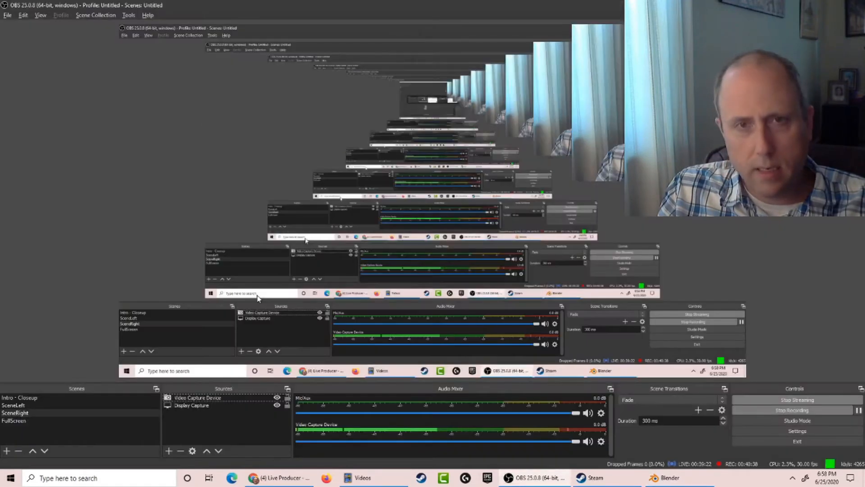
{"action": "key", "text": "alt+Tab"}
{"action": "middle_click_drag", "start_coordinate": [441, 279], "coordinate": [492, 315]}
{"action": "key", "text": "KP_Decimal"}
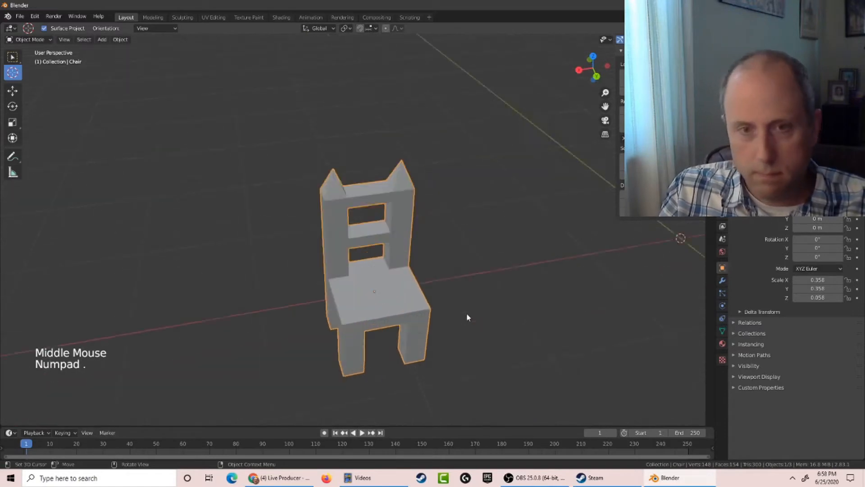
{"action": "middle_click_drag", "start_coordinate": [448, 283], "coordinate": [458, 195]}
{"action": "scroll", "coordinate": [458, 195], "scroll_direction": "down", "scroll_amount": 4}
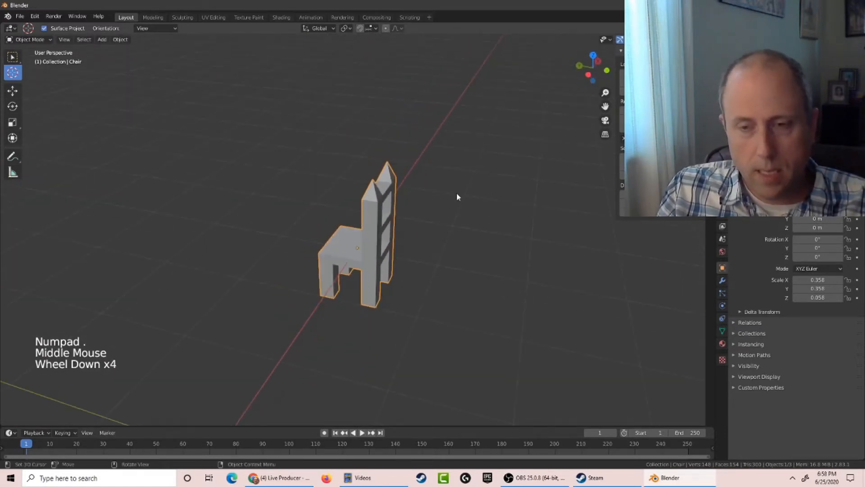
{"action": "scroll", "coordinate": [457, 196], "scroll_direction": "down", "scroll_amount": 6}
{"action": "middle_click_drag", "start_coordinate": [353, 169], "coordinate": [395, 154]}
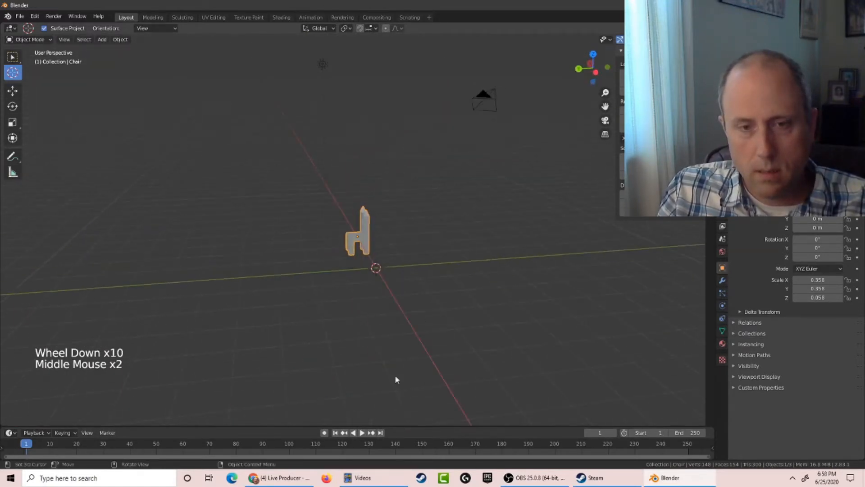
Switch to the Facebook Live Producer page to check viewer questions and comments, and return to Blender.
{"action": "left_click", "coordinate": [295, 486]}
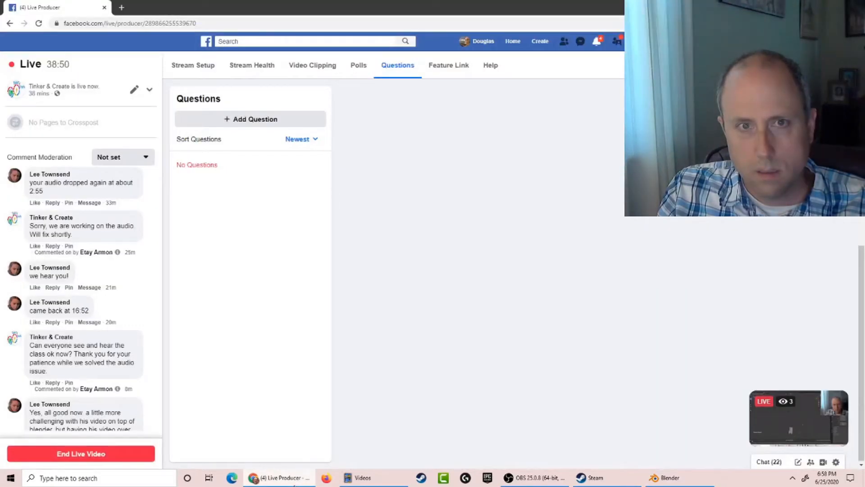
{"action": "left_click", "coordinate": [295, 485]}
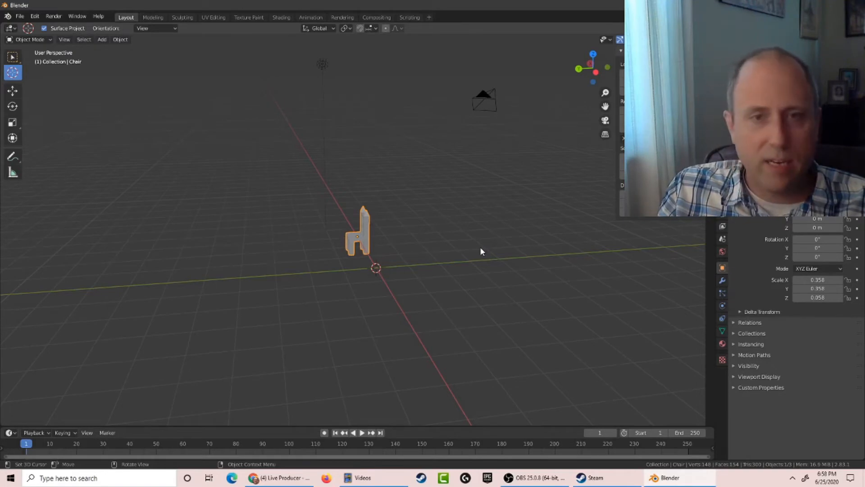
Add a trial plane mesh at the 3D cursor and undo the addition.
{"action": "middle_click_drag", "start_coordinate": [332, 270], "coordinate": [413, 290]}
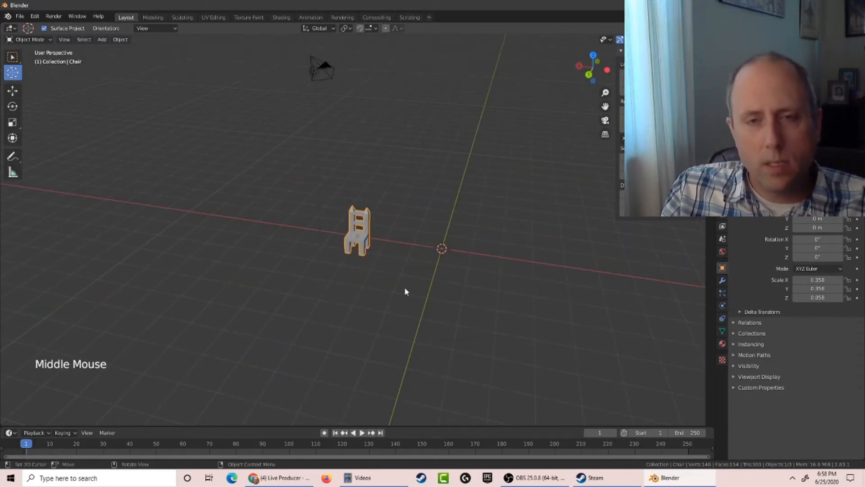
{"action": "left_click", "coordinate": [102, 40]}
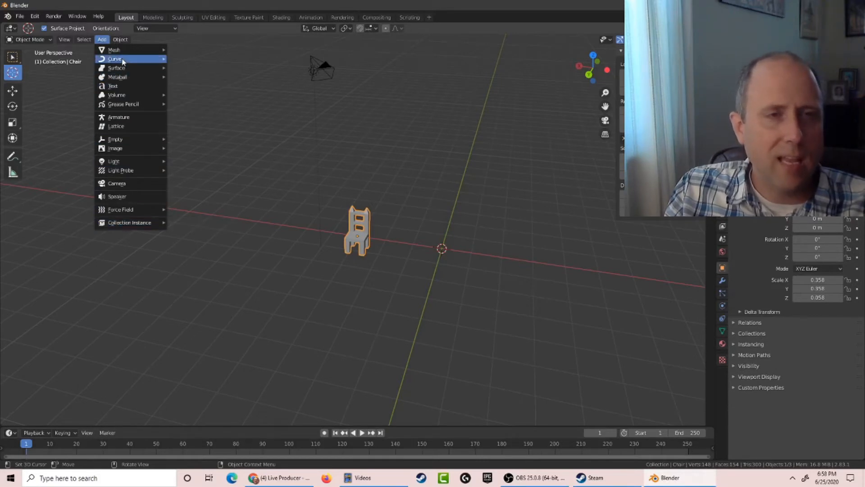
{"action": "mouse_move", "coordinate": [119, 52]}
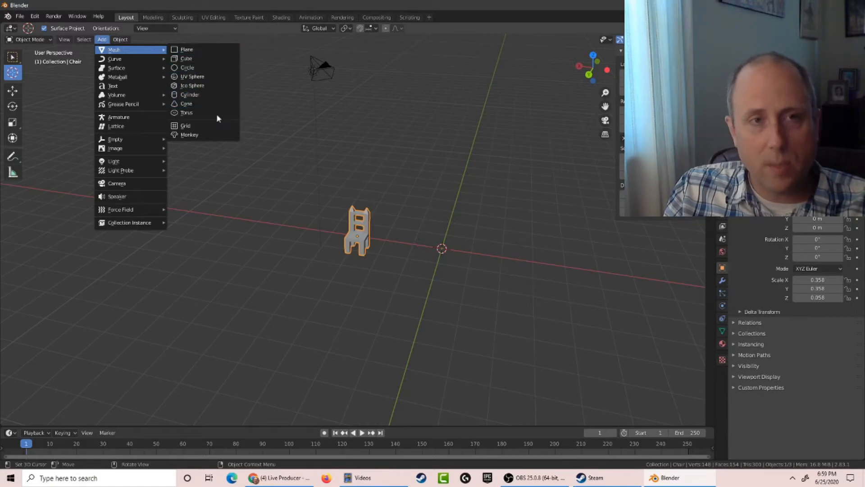
{"action": "left_click", "coordinate": [205, 50]}
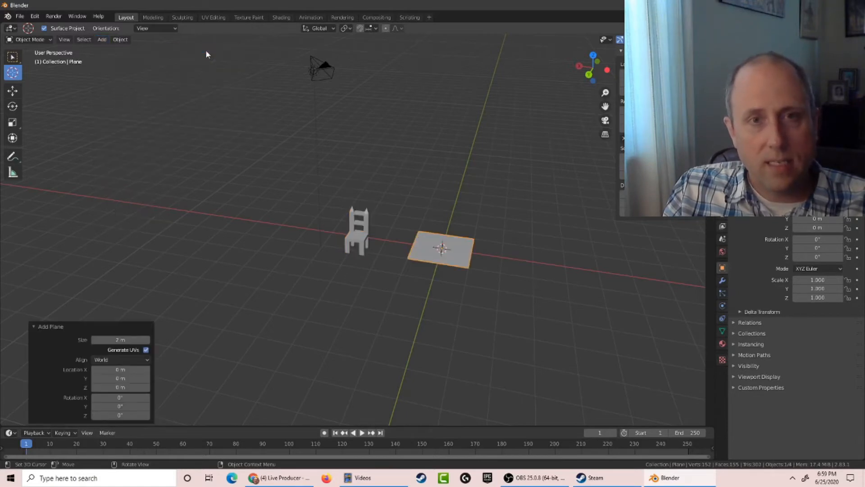
{"action": "middle_click_drag", "start_coordinate": [311, 103], "coordinate": [268, 100]}
{"action": "key", "text": "ctrl+z"}
Add a trial UV sphere at the 3D cursor, view its faces up close, and undo the addition.
{"action": "left_click", "coordinate": [119, 40]}
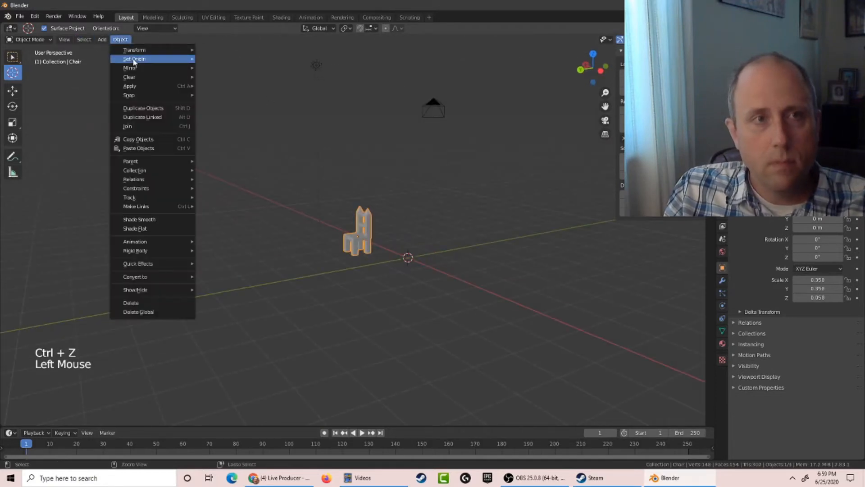
{"action": "mouse_move", "coordinate": [102, 41]}
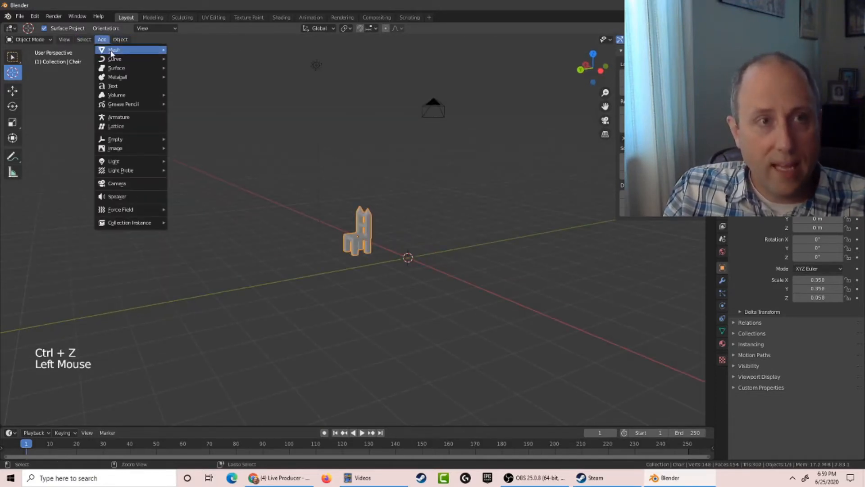
{"action": "left_click", "coordinate": [174, 77]}
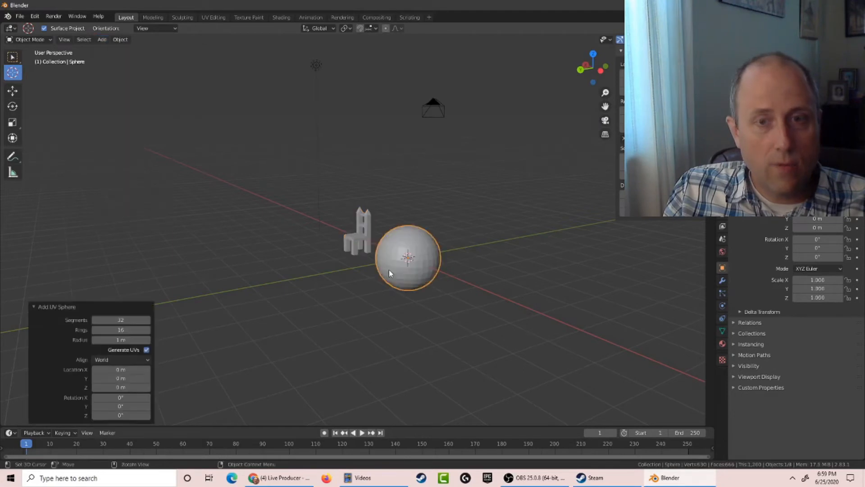
{"action": "scroll", "coordinate": [391, 269], "scroll_direction": "up", "scroll_amount": 4}
{"action": "middle_click_drag", "start_coordinate": [312, 229], "coordinate": [253, 211]}
{"action": "scroll", "coordinate": [253, 211], "scroll_direction": "up", "scroll_amount": 2}
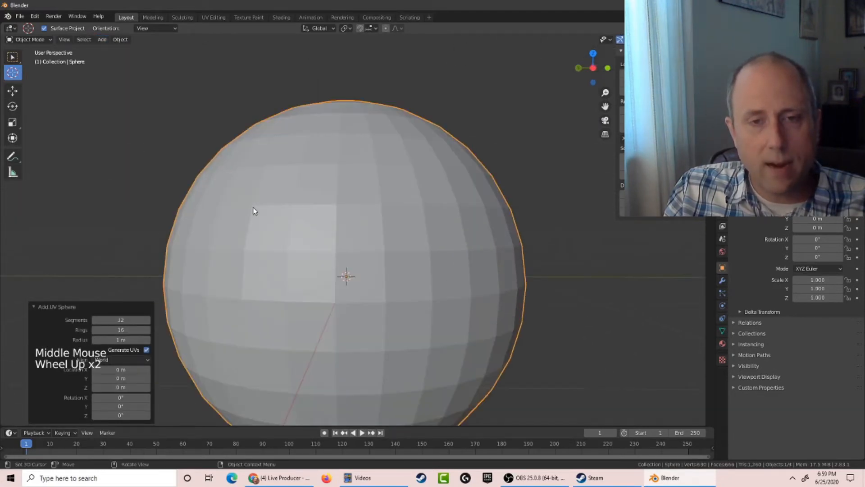
{"action": "middle_click_drag", "start_coordinate": [253, 208], "coordinate": [263, 207]}
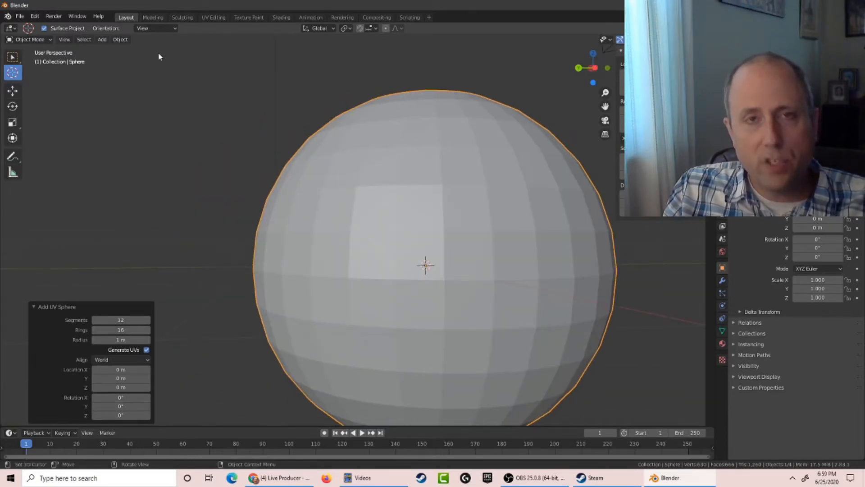
{"action": "left_click", "coordinate": [120, 40]}
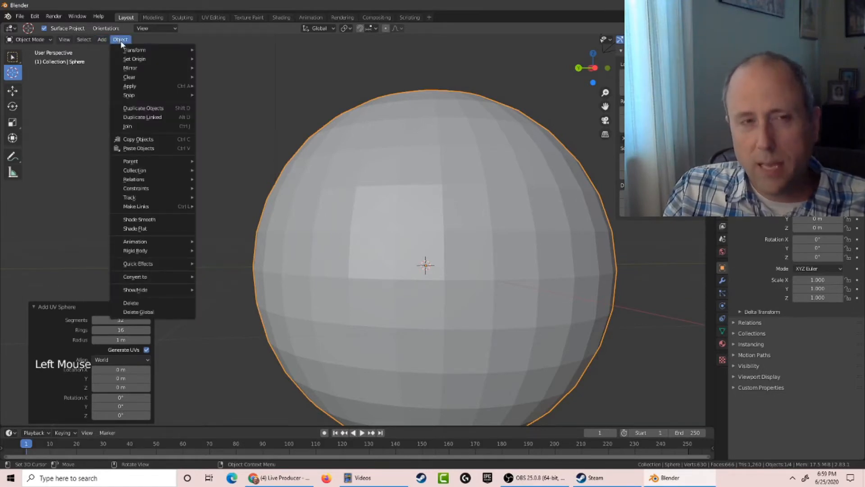
{"action": "mouse_move", "coordinate": [131, 55]}
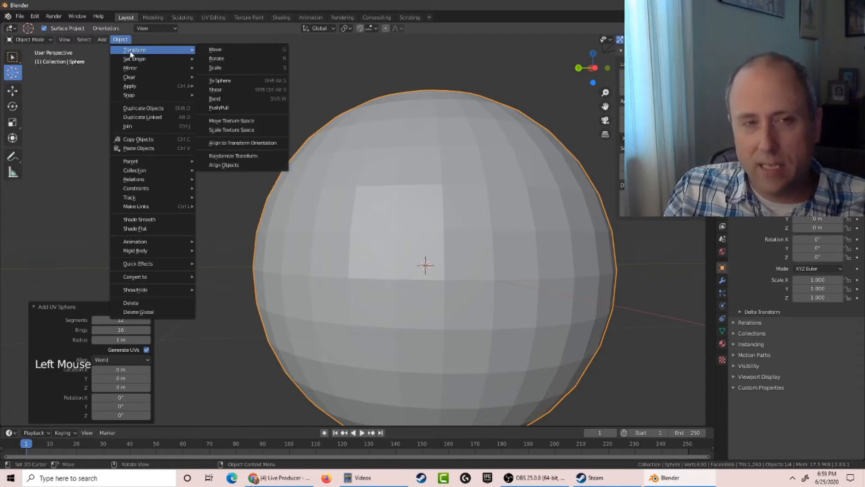
{"action": "mouse_move", "coordinate": [105, 40]}
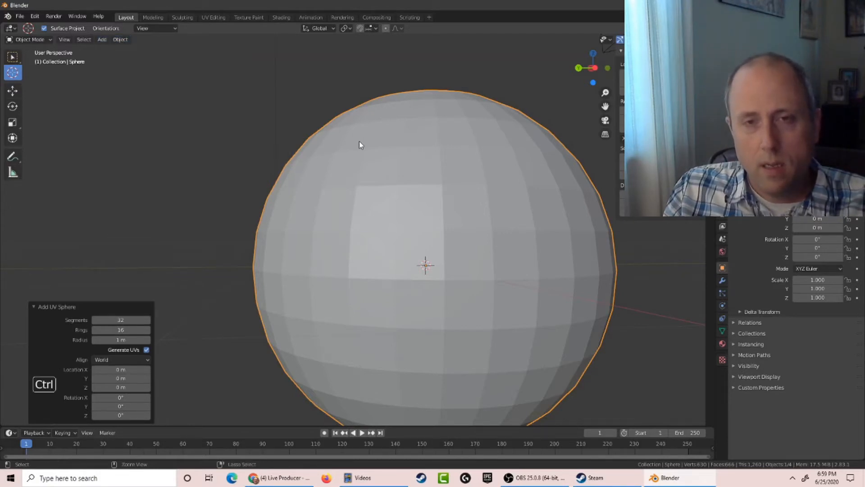
{"action": "key", "text": "ctrl+z"}
Add a trial ico sphere at the 3D cursor, look at its triangular faces, and undo the addition.
{"action": "left_click", "coordinate": [121, 40]}
{"action": "mouse_move", "coordinate": [122, 50]}
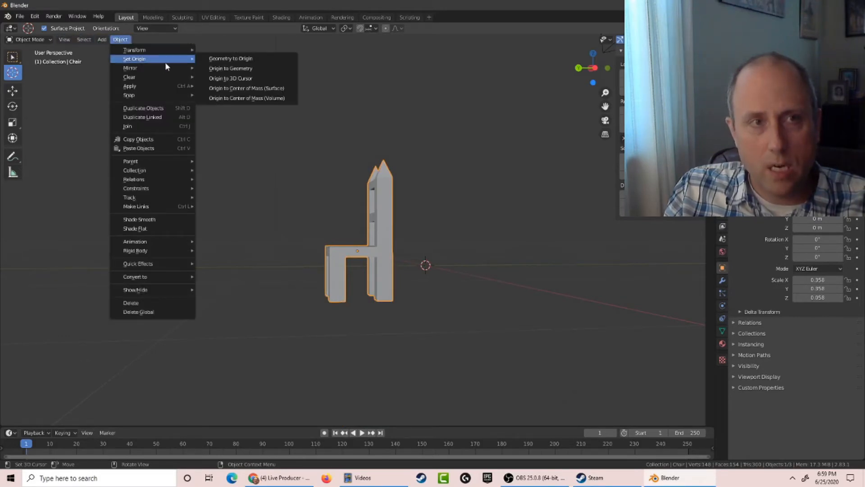
{"action": "mouse_move", "coordinate": [101, 40]}
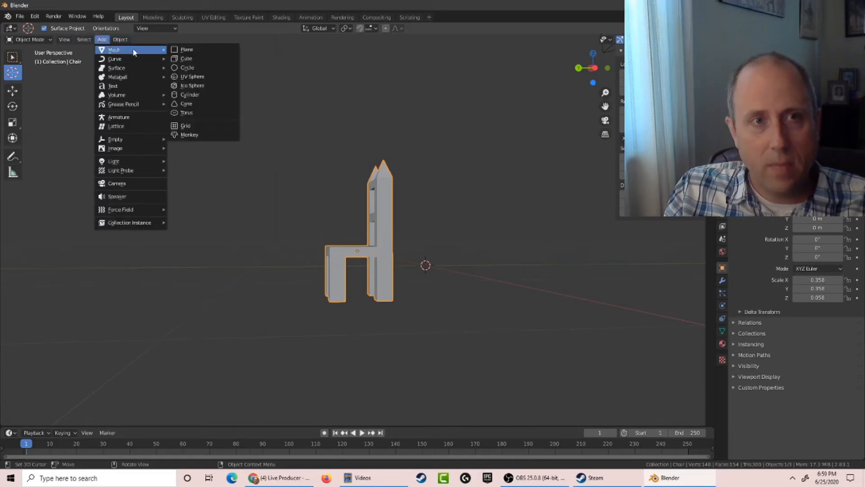
{"action": "left_click", "coordinate": [193, 86]}
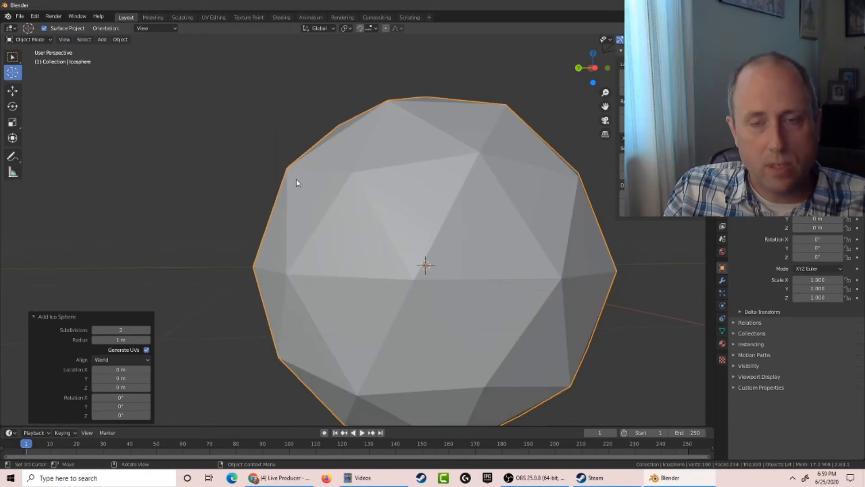
{"action": "scroll", "coordinate": [296, 180], "scroll_direction": "down", "scroll_amount": 3}
{"action": "middle_click_drag", "start_coordinate": [297, 168], "coordinate": [324, 174]}
{"action": "key", "text": "ctrl+z"}
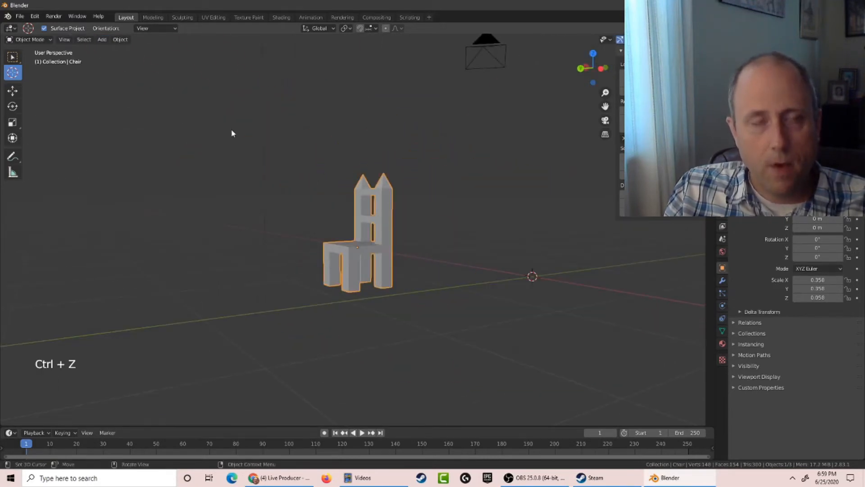
Add a 2 m cube mesh at the world origin and frame it in the view.
{"action": "left_click", "coordinate": [120, 40]}
{"action": "left_click", "coordinate": [102, 40]}
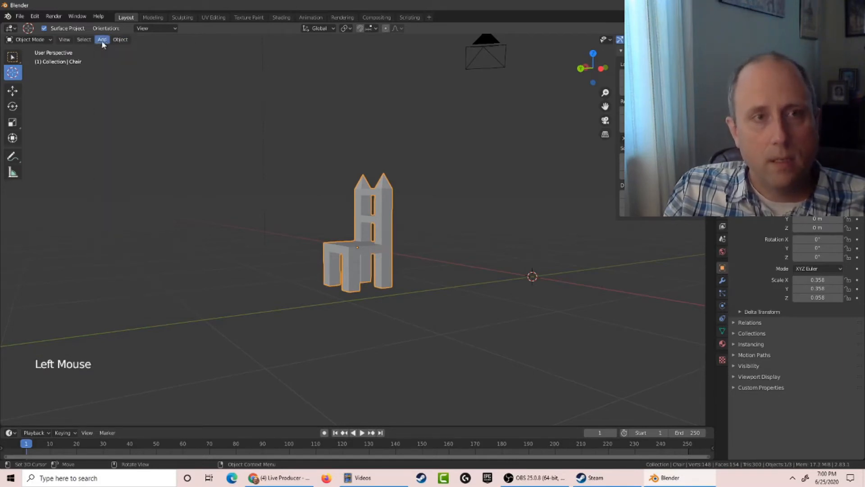
{"action": "left_click", "coordinate": [102, 40]}
{"action": "mouse_move", "coordinate": [107, 53]}
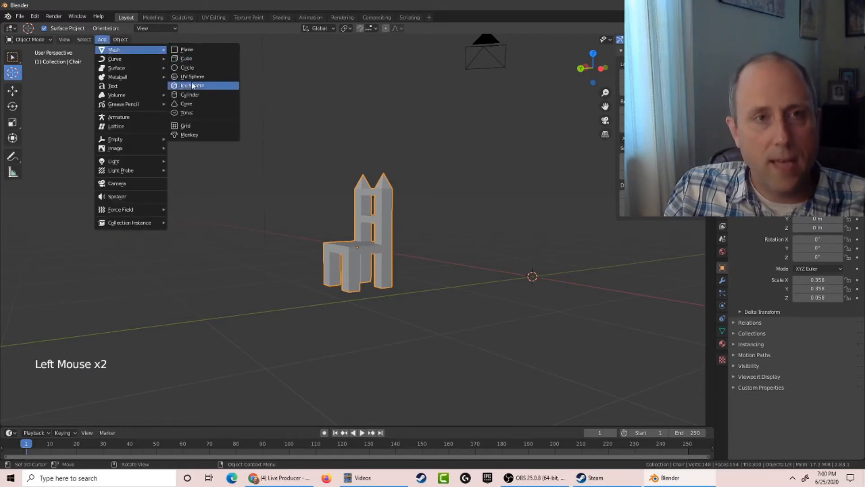
{"action": "left_click", "coordinate": [186, 59]}
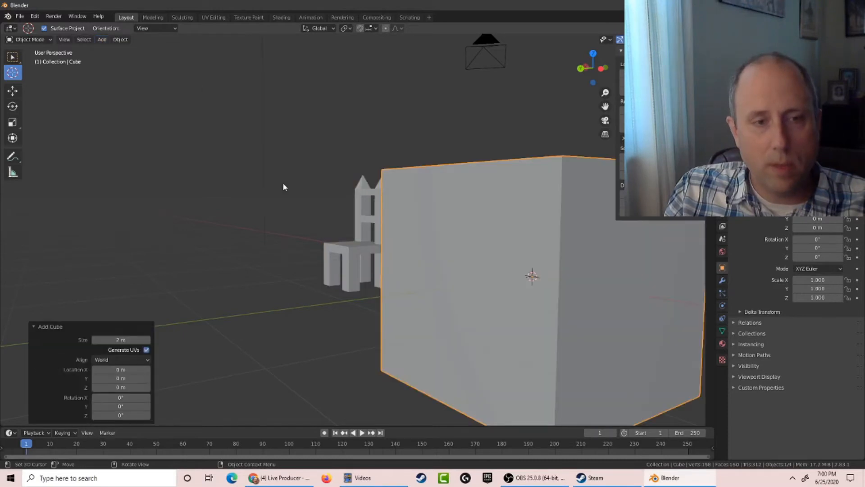
{"action": "middle_click_drag", "start_coordinate": [217, 242], "coordinate": [315, 284]}
{"action": "key", "text": "KP_Decimal"}
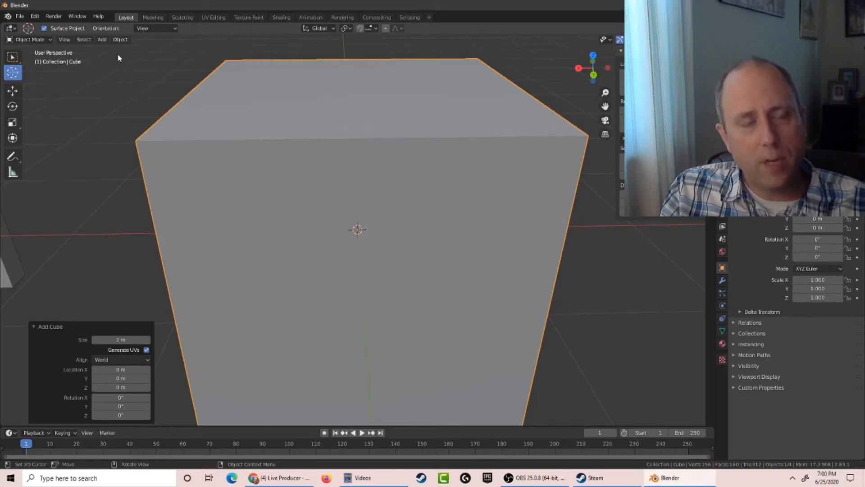
Flatten the cube into a slab by scaling it to about 0.057 along Z and about 0.447 along Y.
{"action": "key", "text": "s"}
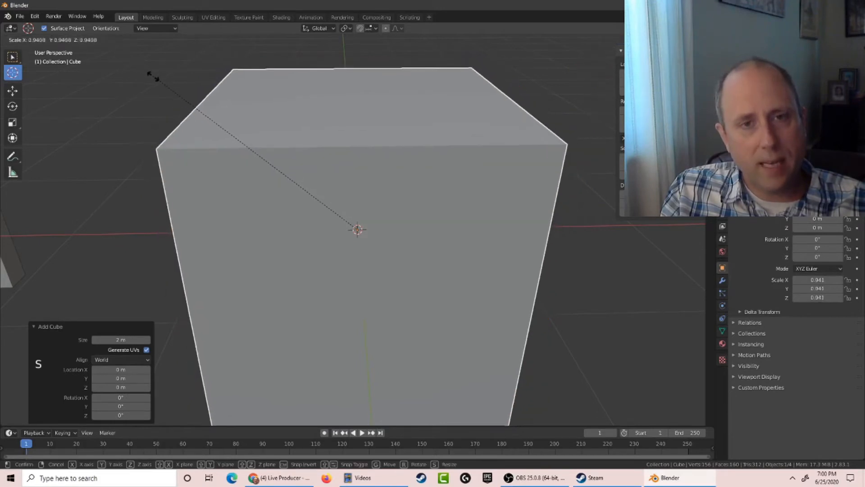
{"action": "key", "text": "z"}
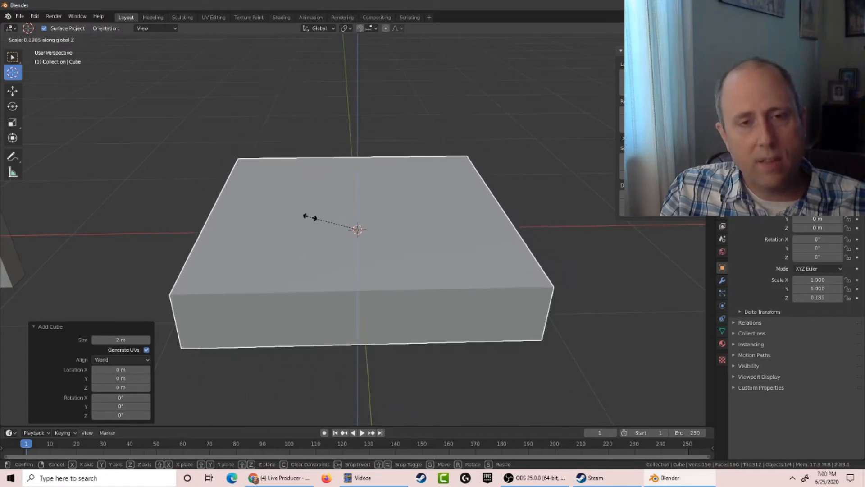
{"action": "left_click", "coordinate": [345, 225]}
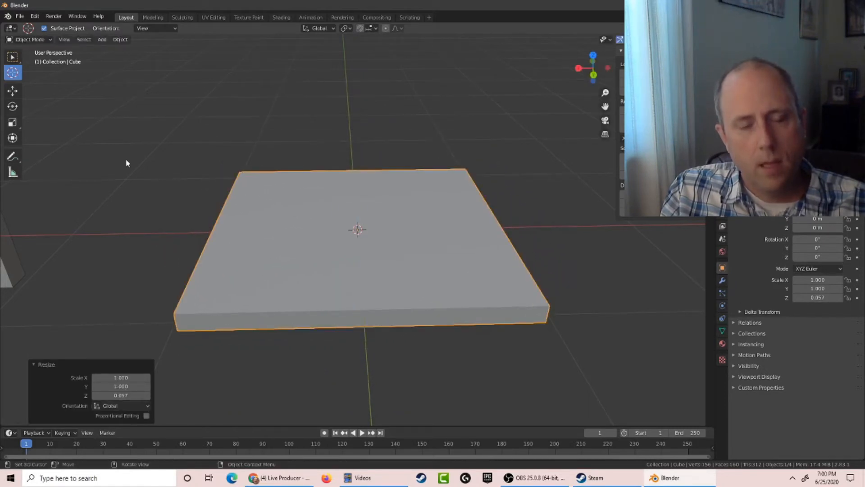
{"action": "key", "text": "s"}
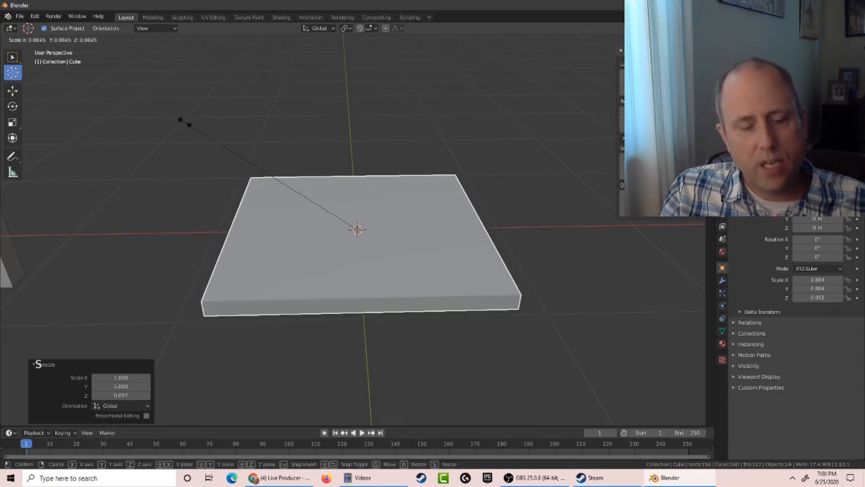
{"action": "key", "text": "y"}
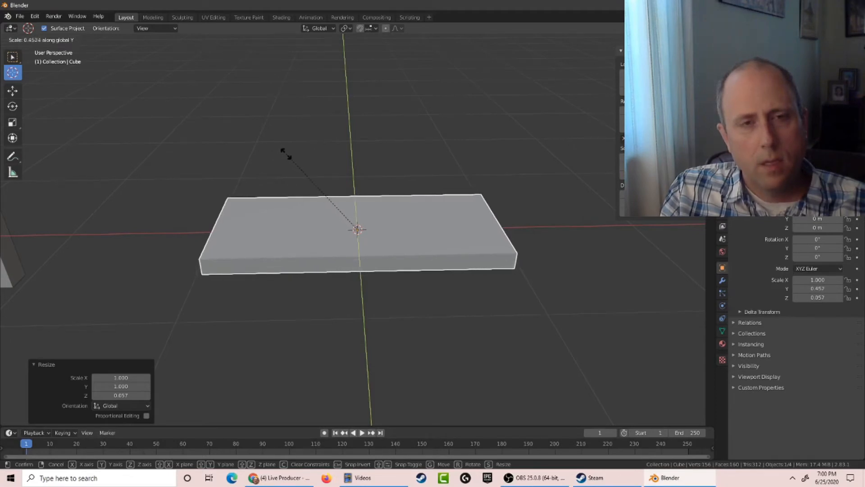
{"action": "left_click", "coordinate": [288, 154]}
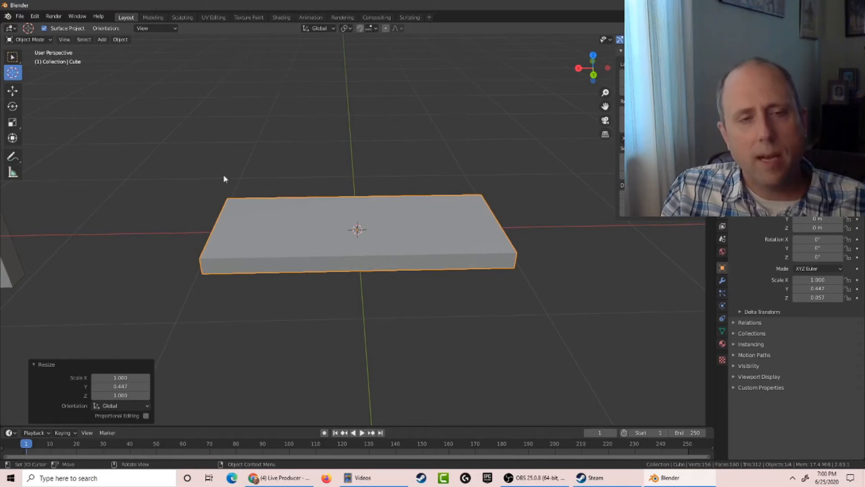
Check the slab's thickness from the side and switch it to Edit Mode.
{"action": "scroll", "coordinate": [223, 250], "scroll_direction": "up", "scroll_amount": 1}
{"action": "middle_click_drag", "start_coordinate": [222, 239], "coordinate": [171, 221]}
{"action": "scroll", "coordinate": [221, 215], "scroll_direction": "up", "scroll_amount": 2}
{"action": "scroll", "coordinate": [221, 215], "scroll_direction": "up", "scroll_amount": 1}
{"action": "middle_click_drag", "start_coordinate": [181, 192], "coordinate": [207, 210]}
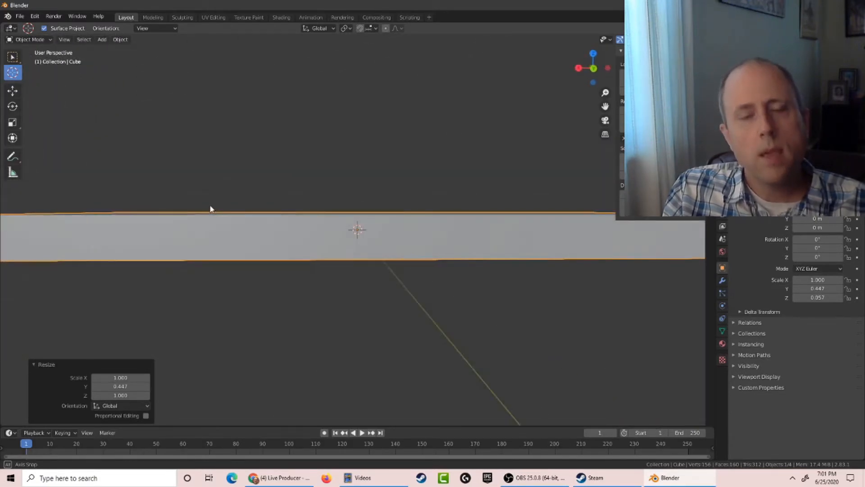
{"action": "scroll", "coordinate": [191, 162], "scroll_direction": "down", "scroll_amount": 5}
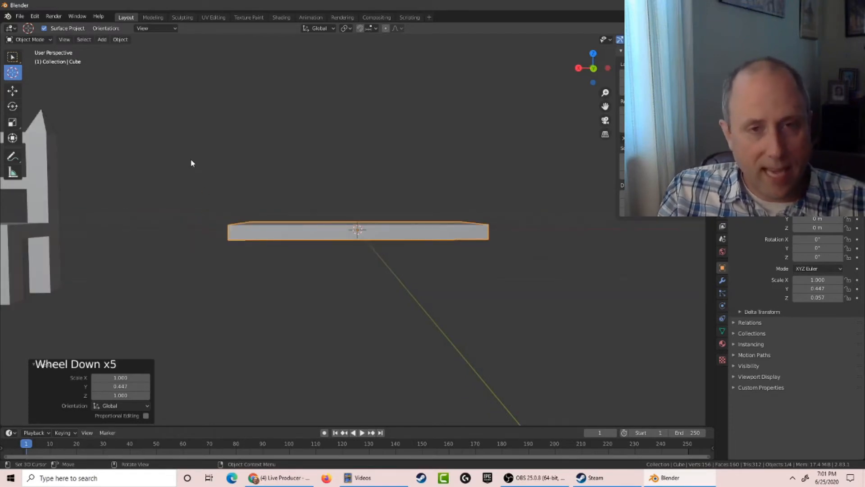
{"action": "scroll", "coordinate": [191, 161], "scroll_direction": "up", "scroll_amount": 2}
{"action": "key", "text": "Tab"}
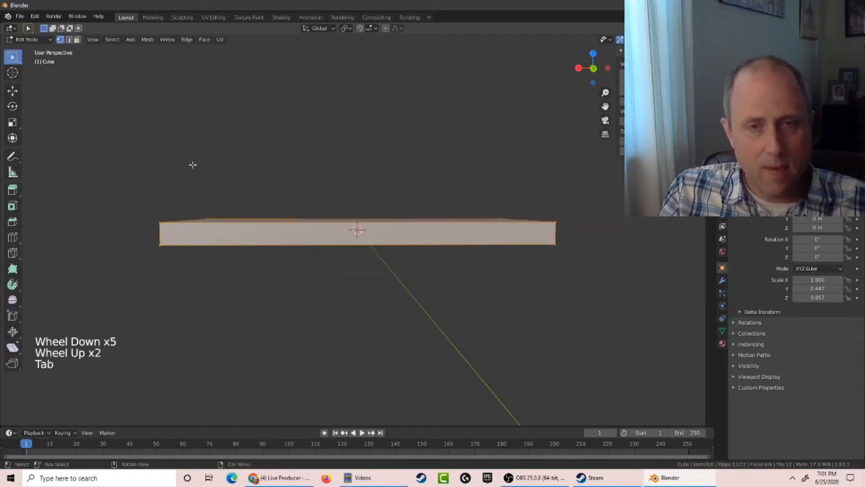
{"action": "middle_click_drag", "start_coordinate": [194, 161], "coordinate": [219, 199]}
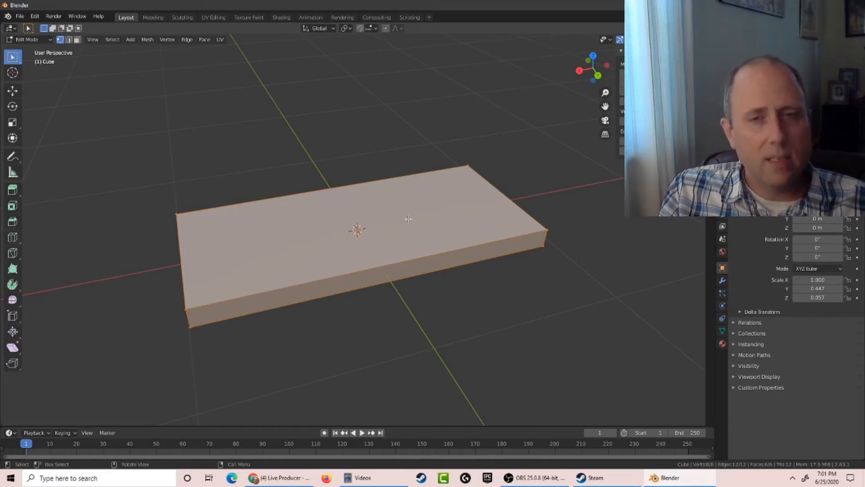
Select all of the slab's geometry and subdivide it twice with one cut each time.
{"action": "right_click", "coordinate": [383, 202]}
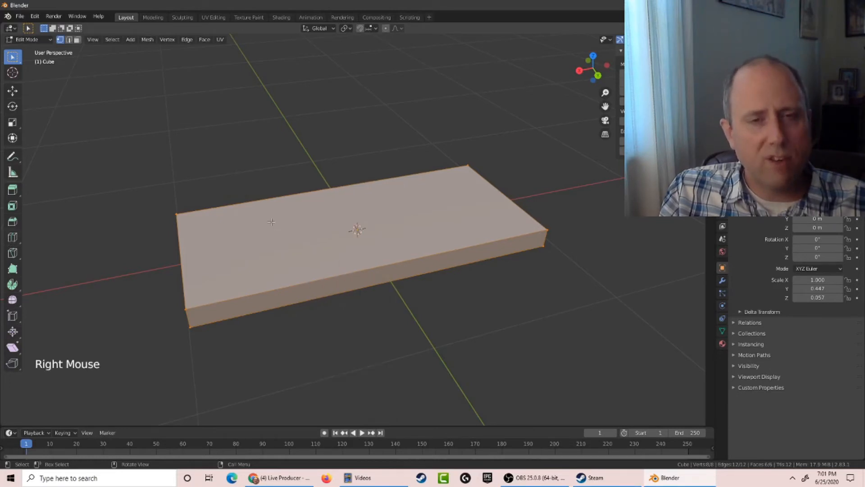
{"action": "key", "text": "a"}
{"action": "key", "text": "a"}
{"action": "key", "text": "a"}
{"action": "key", "text": "a"}
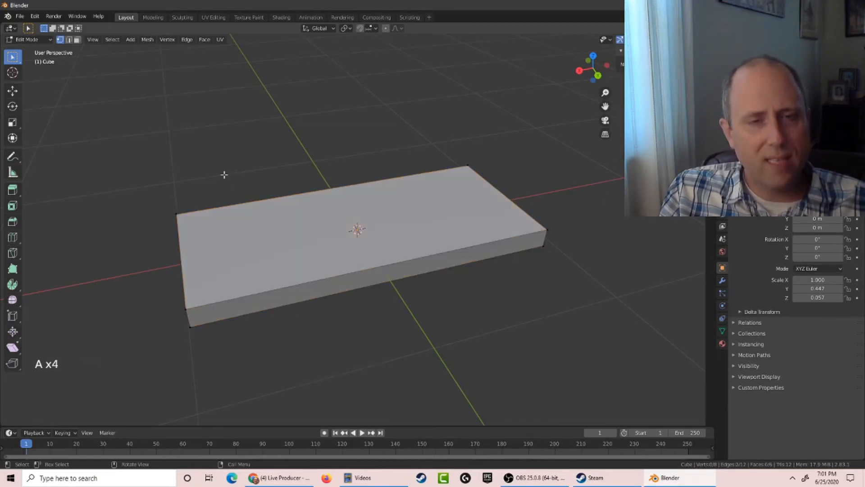
{"action": "key", "text": "a"}
{"action": "right_click", "coordinate": [401, 247]}
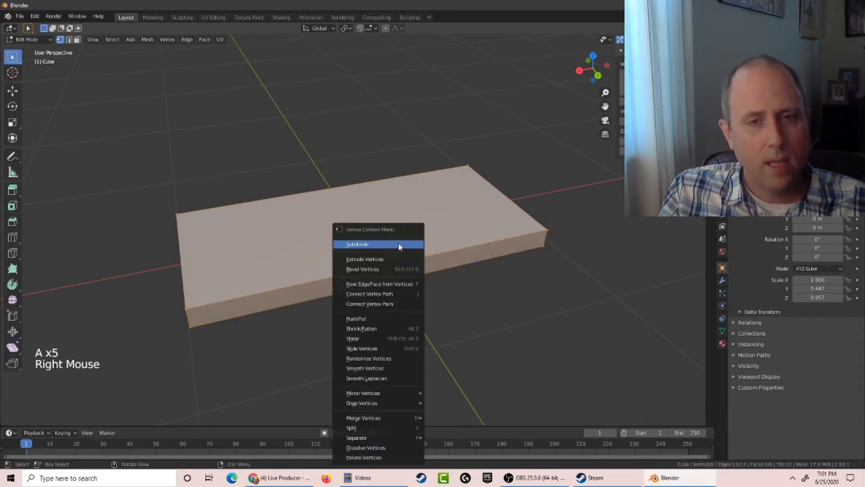
{"action": "left_click", "coordinate": [400, 246]}
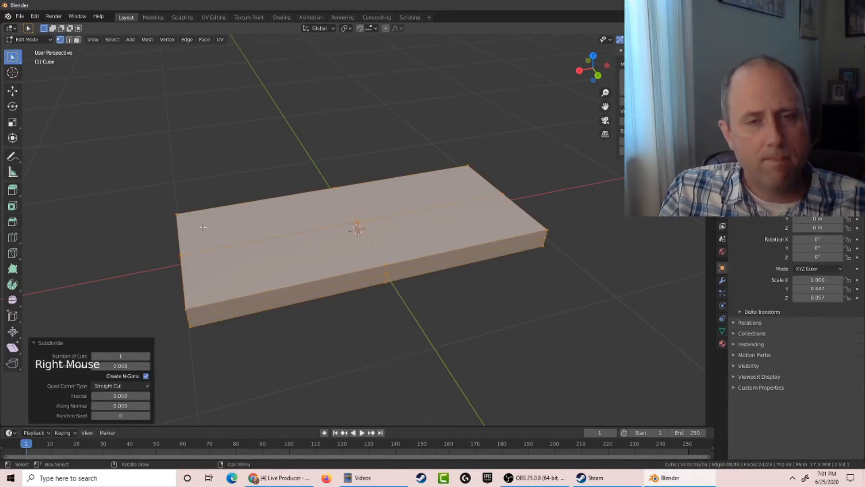
{"action": "mouse_move", "coordinate": [203, 227]}
{"action": "middle_mouse_down"}
{"action": "mouse_move", "coordinate": [230, 139]}
{"action": "mouse_move", "coordinate": [255, 207]}
{"action": "mouse_move", "coordinate": [211, 241]}
{"action": "mouse_move", "coordinate": [205, 224]}
{"action": "middle_mouse_up"}
{"action": "right_click", "coordinate": [205, 223]}
{"action": "right_click", "coordinate": [205, 223]}
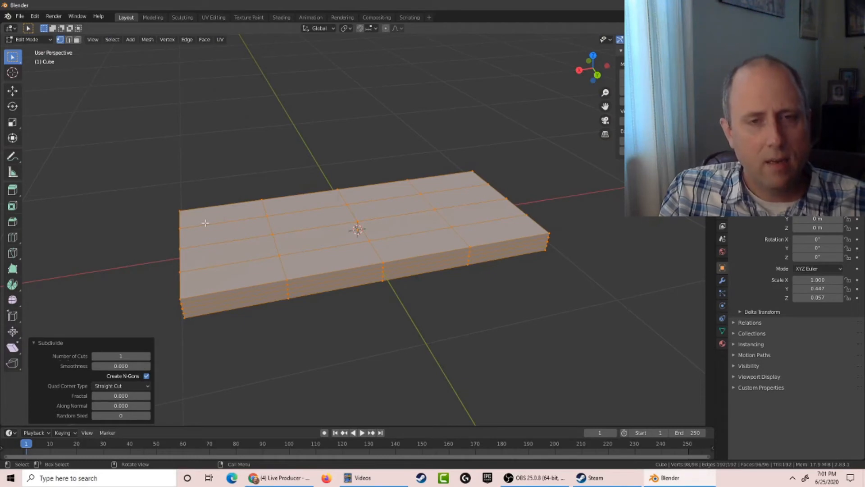
Undo the two single-cut subdivisions and subdivide the whole slab once with 7 cuts.
{"action": "key", "text": "ctrl+z"}
{"action": "key", "text": "ctrl+z"}
{"action": "right_click", "coordinate": [247, 201]}
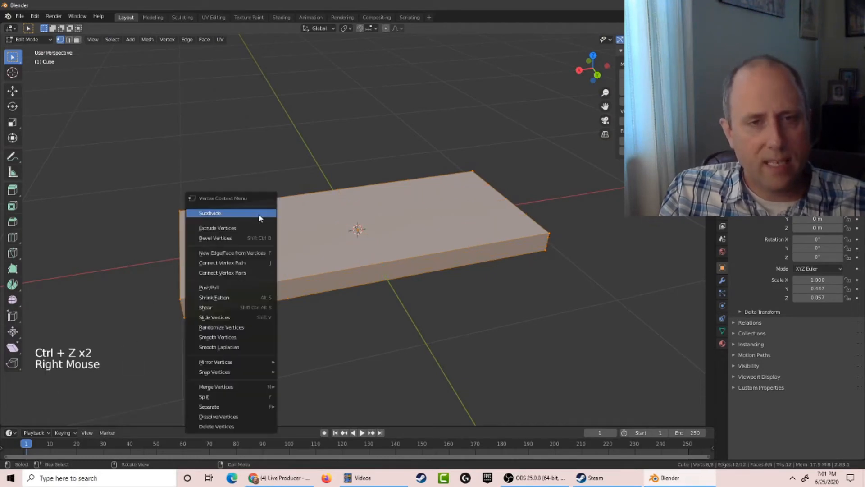
{"action": "left_click", "coordinate": [247, 212]}
{"action": "left_click_drag", "start_coordinate": [113, 355], "coordinate": [138, 356]}
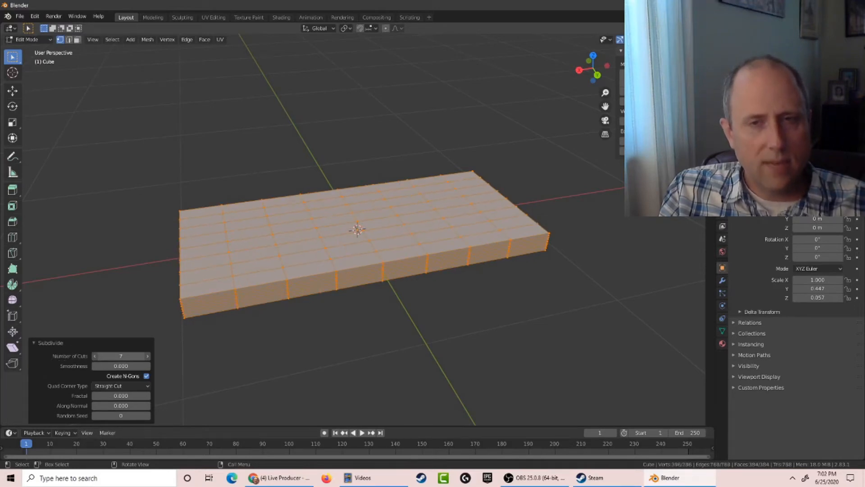
Check the subdivided slab's sides and reduce the subdivision's number of cuts to 6.
{"action": "scroll", "coordinate": [102, 297], "scroll_direction": "up", "scroll_amount": 2}
{"action": "middle_click_drag", "start_coordinate": [102, 297], "coordinate": [147, 283]}
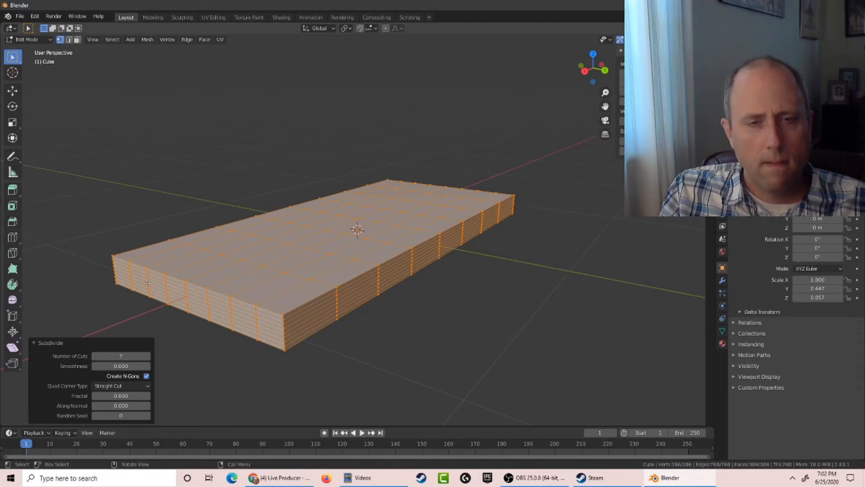
{"action": "scroll", "coordinate": [146, 282], "scroll_direction": "down", "scroll_amount": 3}
{"action": "scroll", "coordinate": [146, 283], "scroll_direction": "up", "scroll_amount": 3}
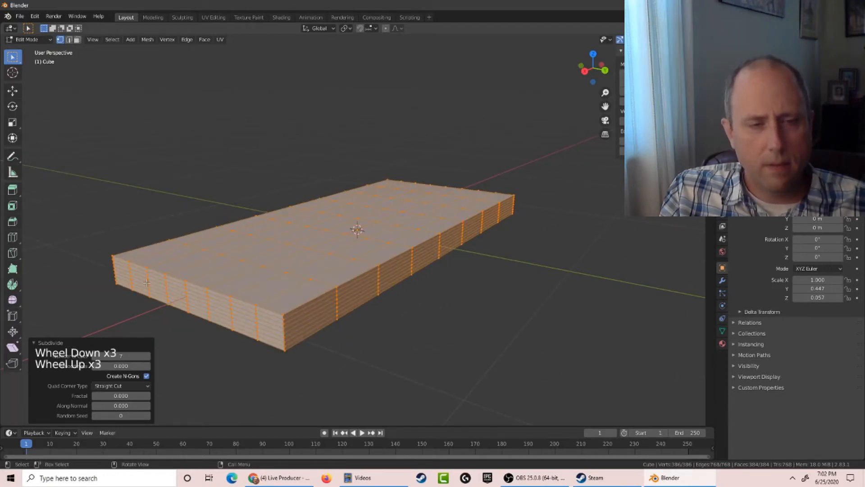
{"action": "left_click", "coordinate": [120, 356]}
{"action": "left_click_drag", "start_coordinate": [121, 356], "coordinate": [115, 356]}
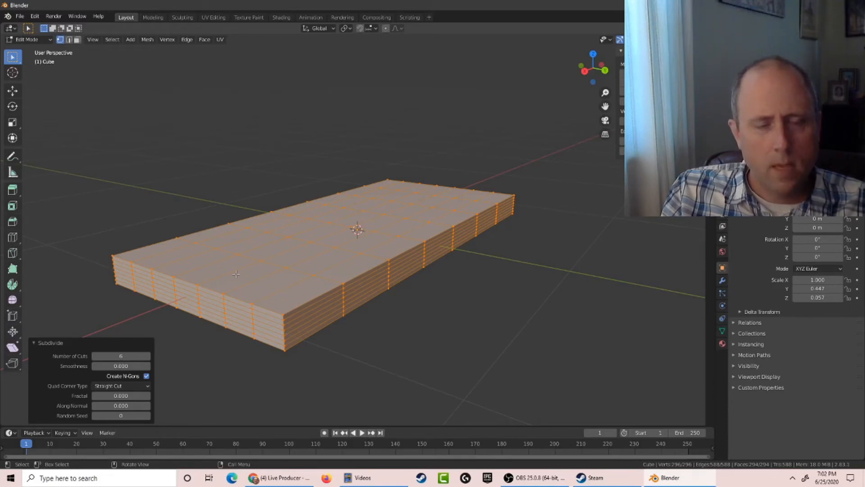
Try to select the slab's underside in vertex select mode, first by single vertices and with a box around the whole slab.
{"action": "middle_click_drag", "start_coordinate": [223, 277], "coordinate": [255, 147]}
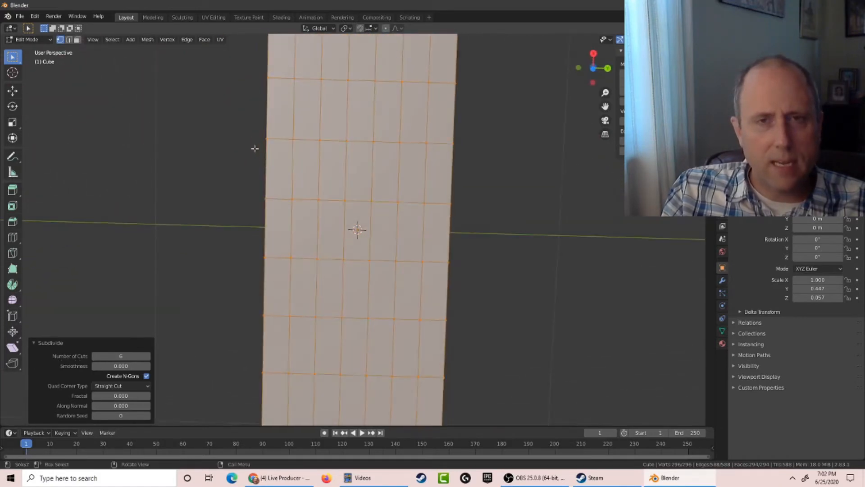
{"action": "scroll", "coordinate": [261, 151], "scroll_direction": "down", "scroll_amount": 3}
{"action": "scroll", "coordinate": [306, 169], "scroll_direction": "up", "scroll_amount": 1}
{"action": "left_click", "coordinate": [299, 95]}
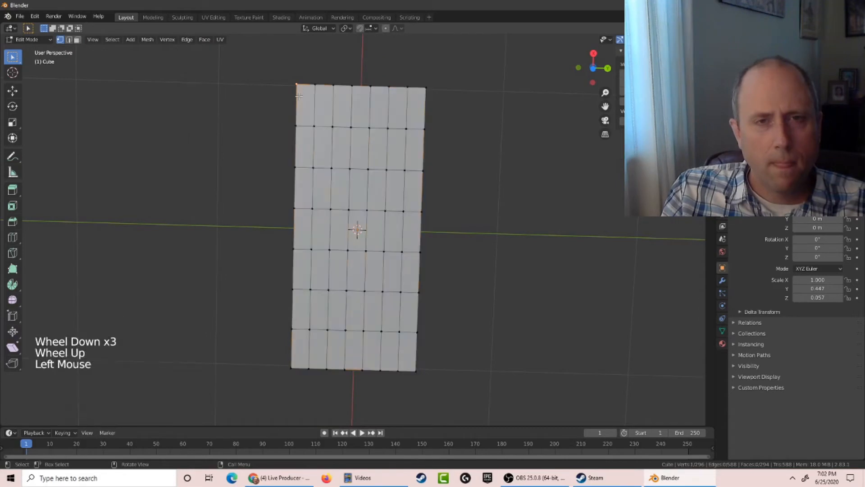
{"action": "left_click_drag", "start_coordinate": [307, 106], "coordinate": [352, 155]}
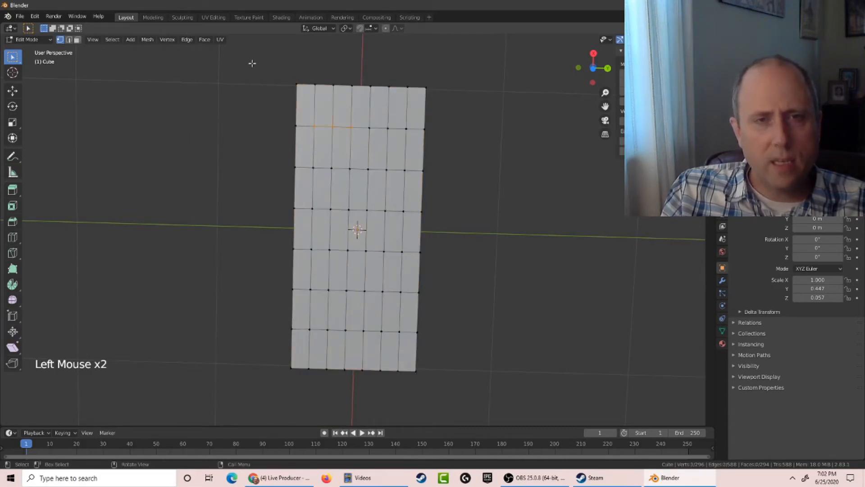
{"action": "left_click", "coordinate": [77, 44]}
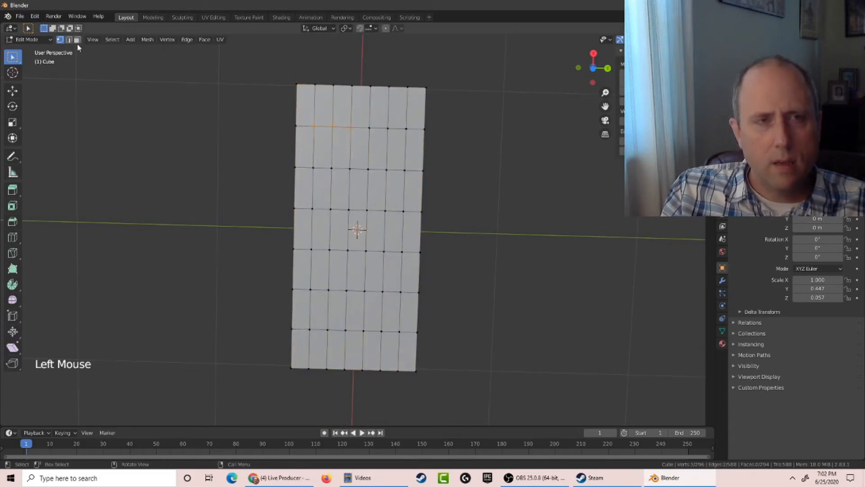
{"action": "left_click_drag", "start_coordinate": [269, 71], "coordinate": [507, 388]}
{"action": "middle_click_drag", "start_coordinate": [320, 194], "coordinate": [317, 225]}
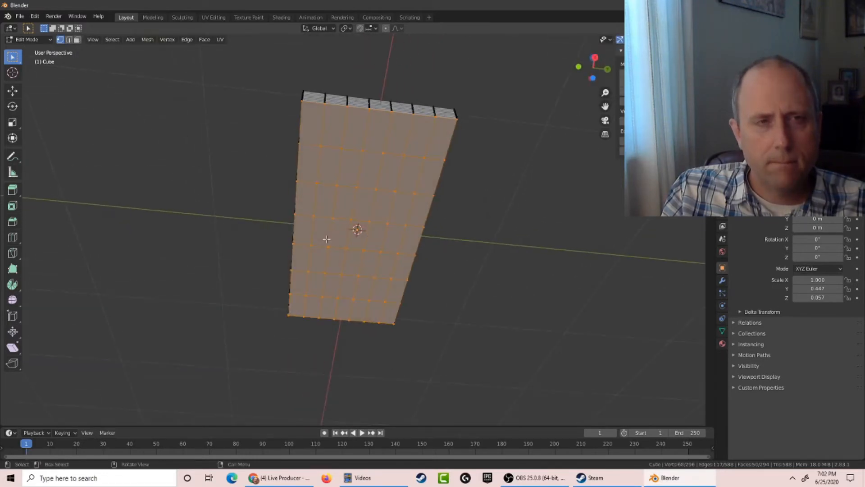
Clear the selection, switch to face select mode and box-select the slab's underside from below.
{"action": "left_click", "coordinate": [79, 45]}
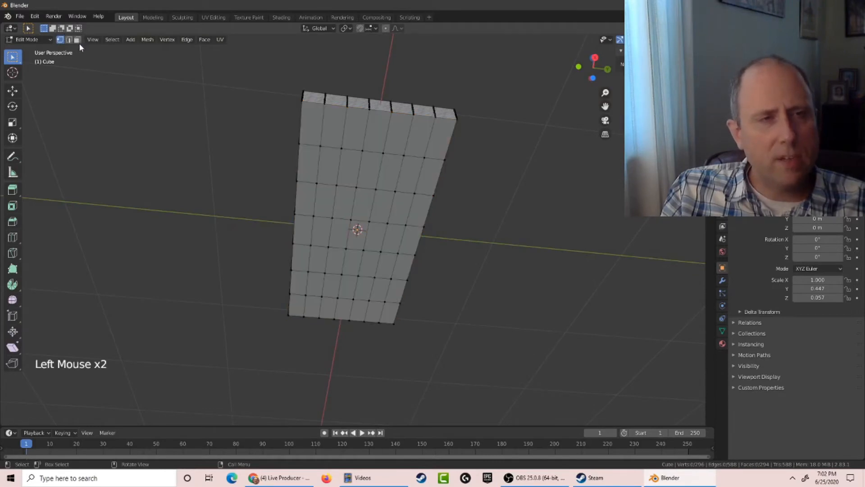
{"action": "left_click", "coordinate": [77, 40]}
{"action": "middle_click_drag", "start_coordinate": [243, 135], "coordinate": [244, 89]}
{"action": "left_click_drag", "start_coordinate": [262, 61], "coordinate": [491, 399]}
{"action": "middle_click_drag", "start_coordinate": [242, 224], "coordinate": [323, 309]}
{"action": "scroll", "coordinate": [222, 300], "scroll_direction": "up", "scroll_amount": 2}
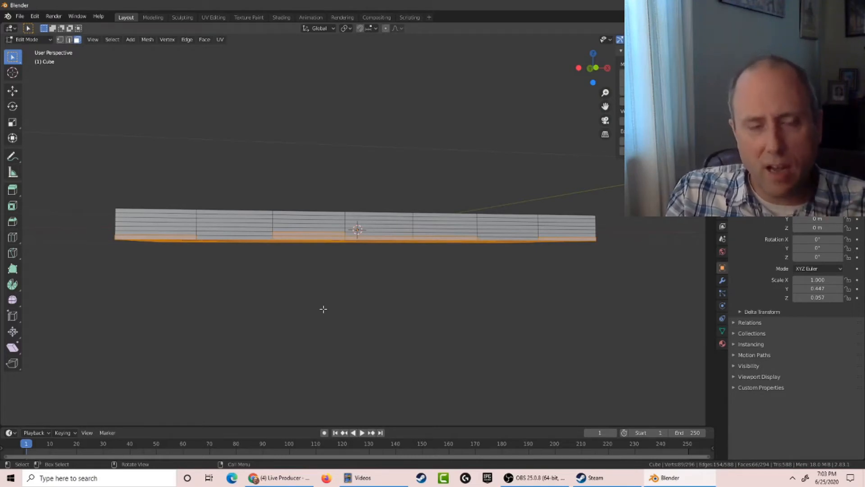
Compare the slab's selection in the orthographic top and bottom views.
{"action": "key", "text": "KP_7"}
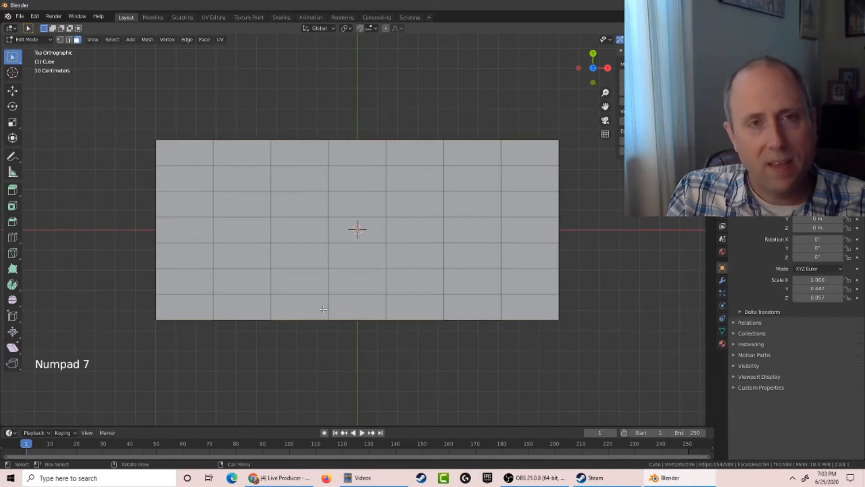
{"action": "key", "text": "KP_9"}
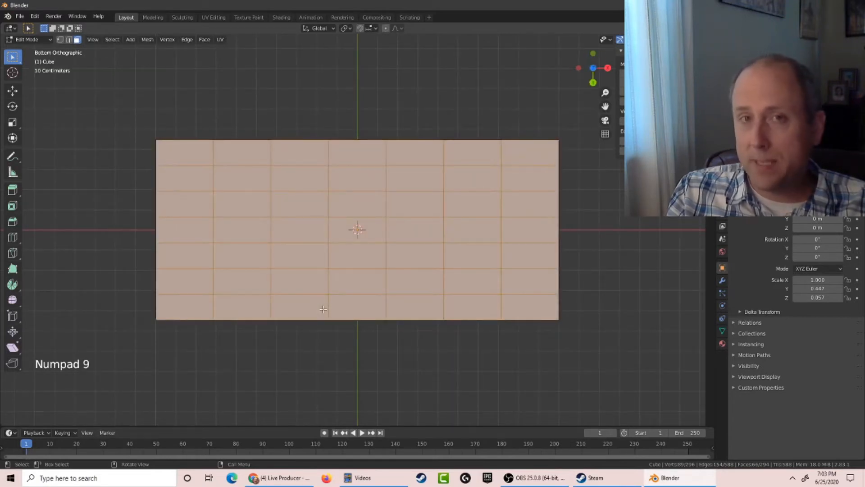
{"action": "key", "text": "KP_7"}
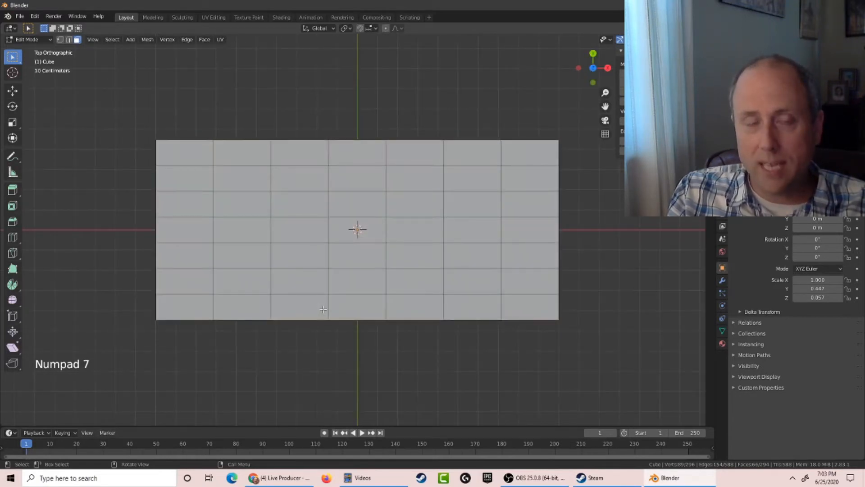
{"action": "key", "text": "KP_9"}
{"action": "key", "text": "KP_Multiply"}
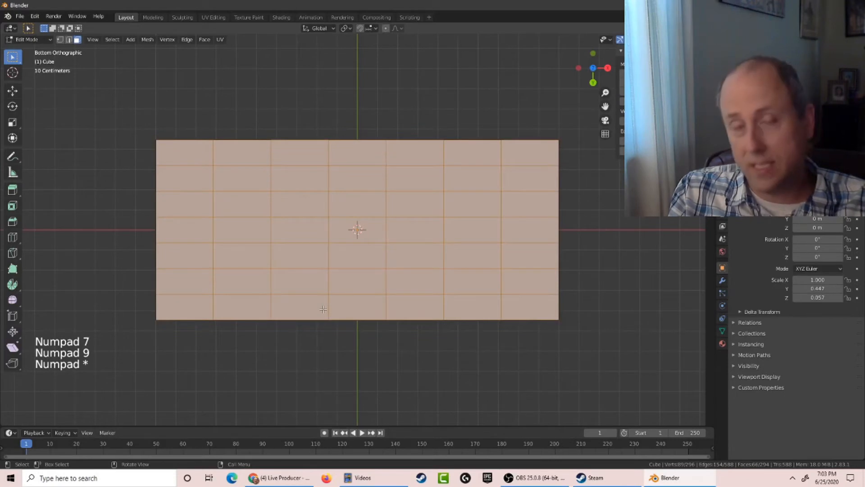
Reselect the whole underside with a box in the orthographic bottom view and check which side faces it includes.
{"action": "left_click", "coordinate": [113, 111]}
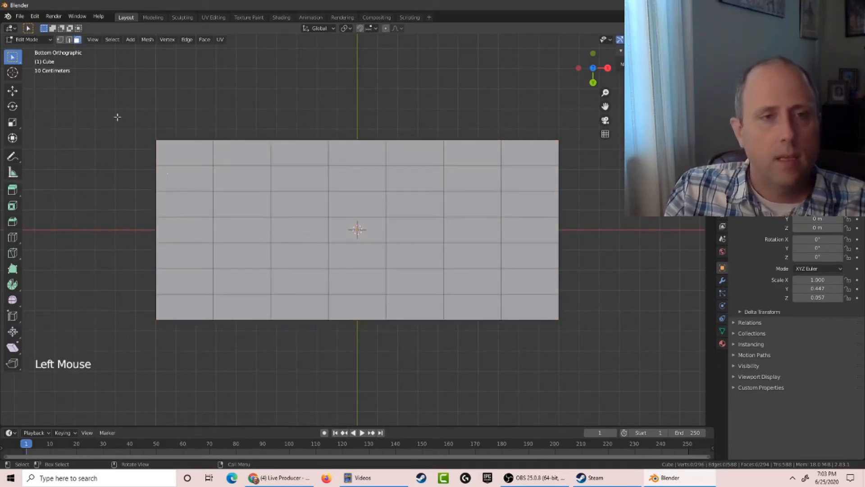
{"action": "left_click_drag", "start_coordinate": [94, 85], "coordinate": [686, 366]}
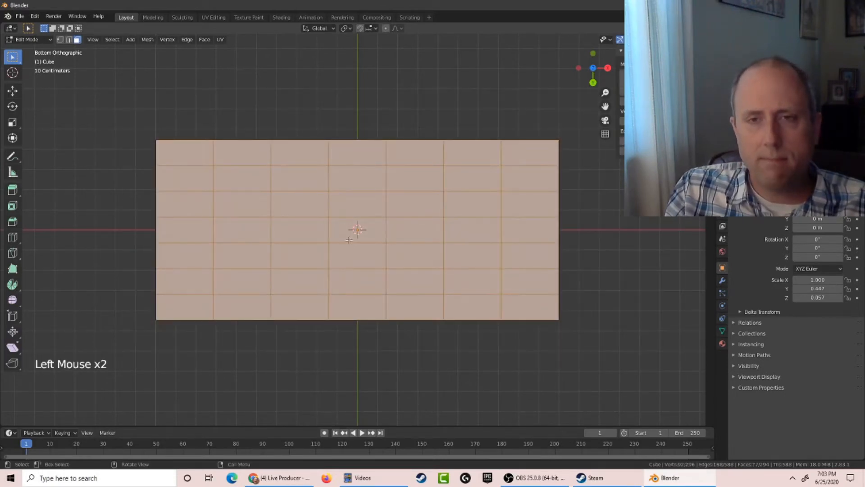
{"action": "left_click", "coordinate": [251, 98]}
{"action": "left_click_drag", "start_coordinate": [85, 87], "coordinate": [627, 376]}
{"action": "middle_click_drag", "start_coordinate": [344, 117], "coordinate": [343, 198]}
{"action": "scroll", "coordinate": [342, 206], "scroll_direction": "up", "scroll_amount": 4}
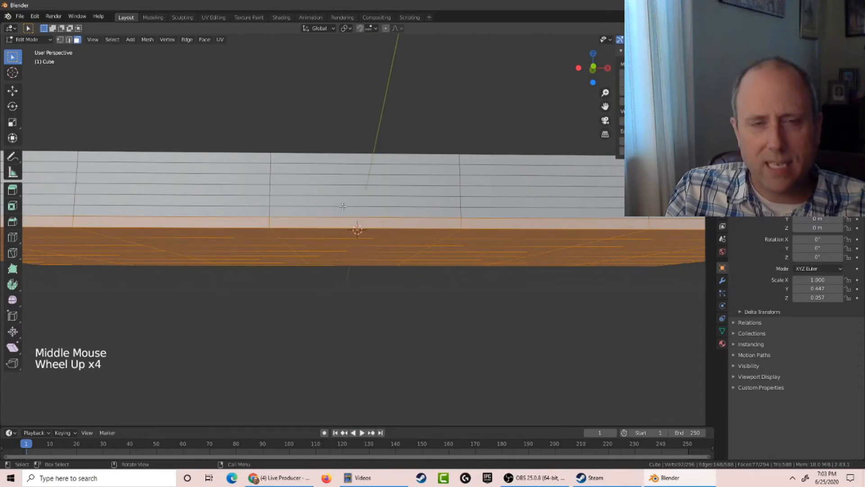
{"action": "scroll", "coordinate": [343, 206], "scroll_direction": "down", "scroll_amount": 1}
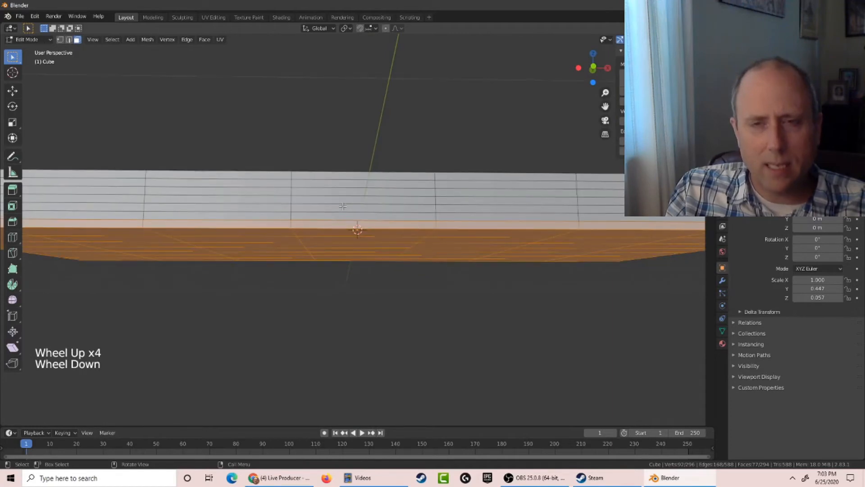
{"action": "middle_click_drag", "start_coordinate": [343, 206], "coordinate": [335, 77]}
{"action": "scroll", "coordinate": [346, 101], "scroll_direction": "down", "scroll_amount": 5}
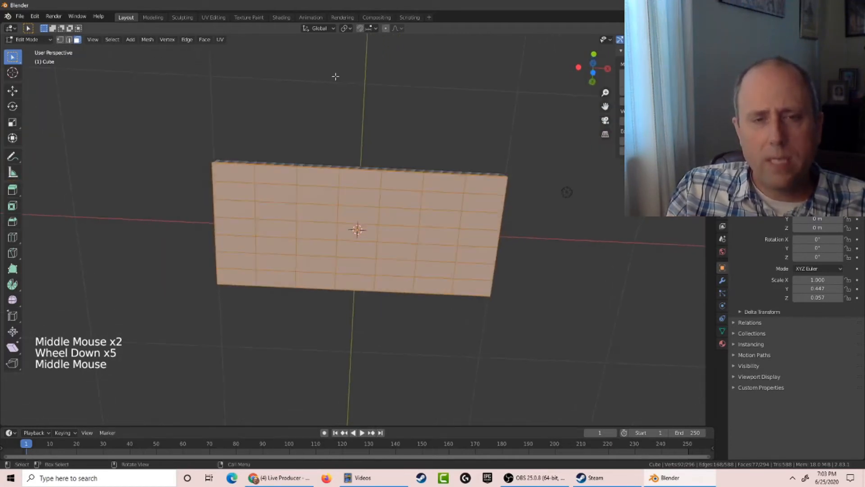
Try full and partial selection boxes over the slab's underside in the orthographic bottom view.
{"action": "key", "text": "KP_7"}
{"action": "key", "text": "KP_9"}
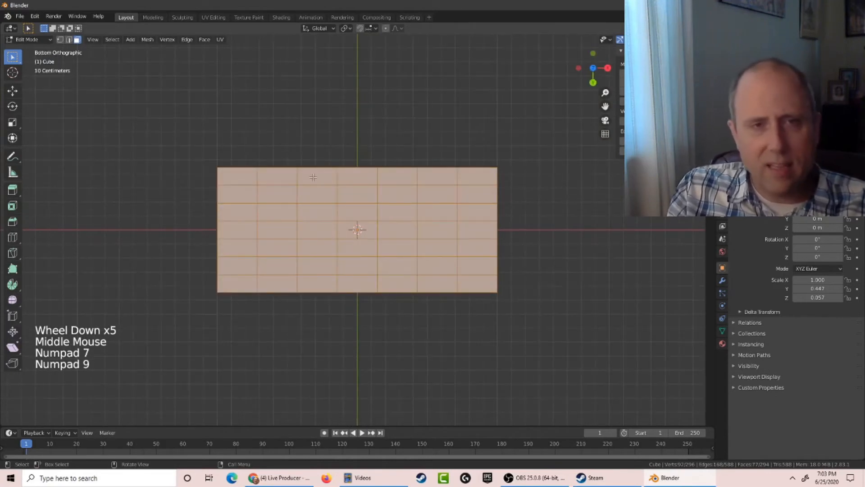
{"action": "left_click_drag", "start_coordinate": [189, 153], "coordinate": [576, 332]}
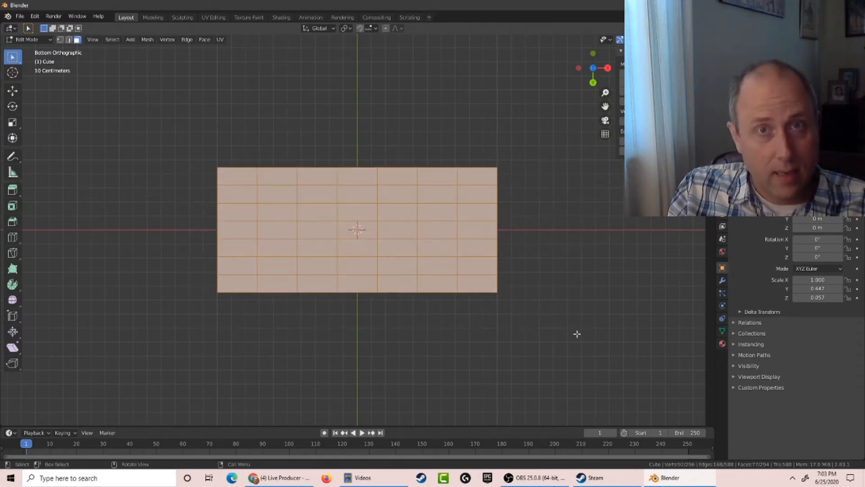
{"action": "left_click", "coordinate": [298, 112]}
{"action": "left_click_drag", "start_coordinate": [138, 85], "coordinate": [168, 138]}
{"action": "left_click_drag", "start_coordinate": [243, 173], "coordinate": [290, 209]}
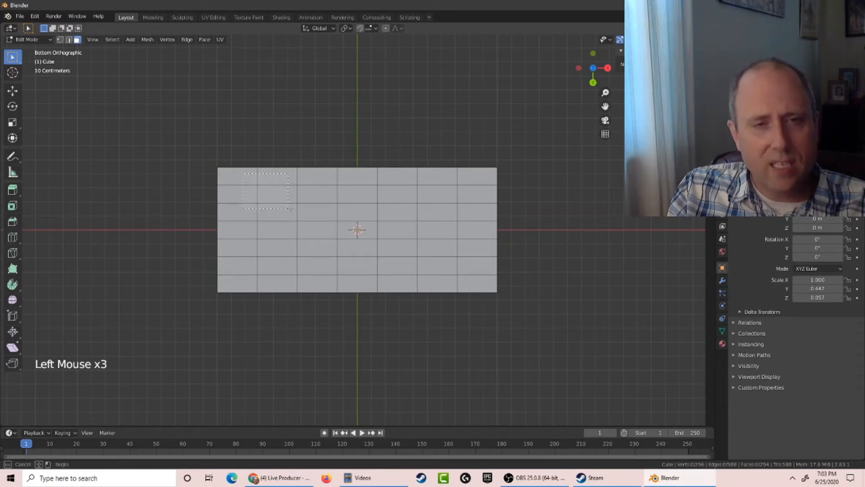
Box-select only the underside faces by keeping the box within the outer faces, and check the slab's sides.
{"action": "left_click_drag", "start_coordinate": [477, 287], "coordinate": [437, 257]}
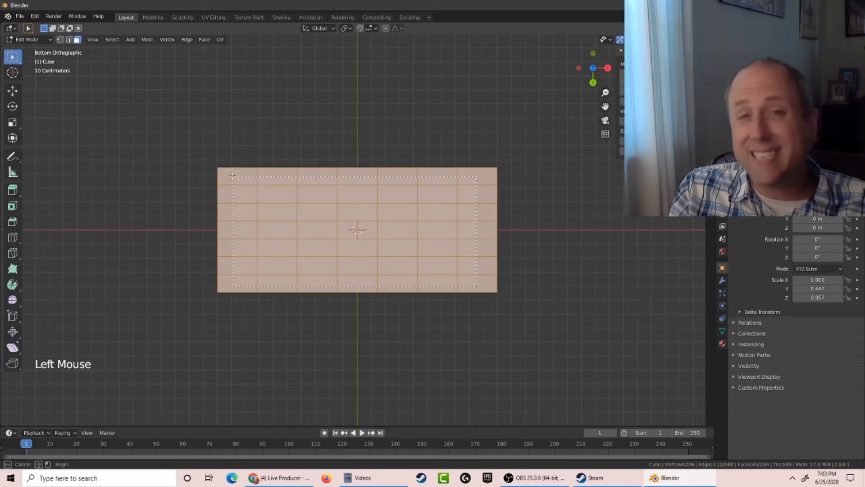
{"action": "left_click_drag", "start_coordinate": [233, 176], "coordinate": [232, 176]}
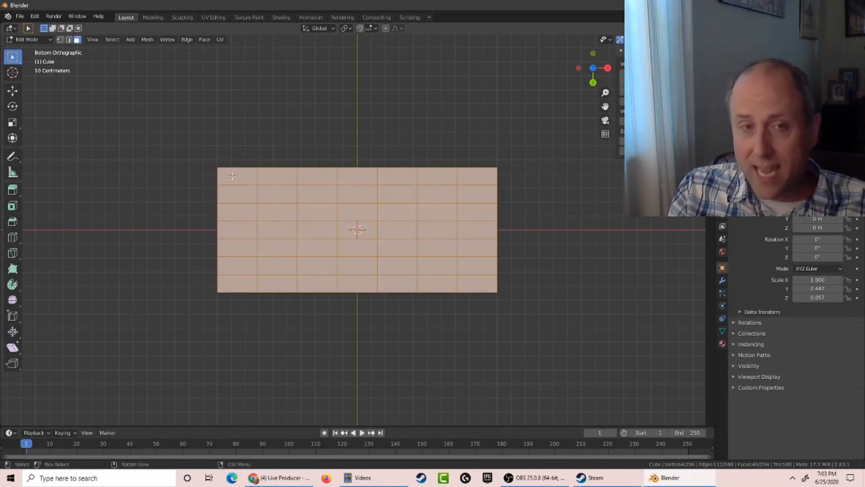
{"action": "middle_click_drag", "start_coordinate": [233, 176], "coordinate": [206, 150]}
{"action": "scroll", "coordinate": [224, 186], "scroll_direction": "up", "scroll_amount": 6}
{"action": "scroll", "coordinate": [223, 188], "scroll_direction": "down", "scroll_amount": 1}
{"action": "scroll", "coordinate": [208, 90], "scroll_direction": "down", "scroll_amount": 3}
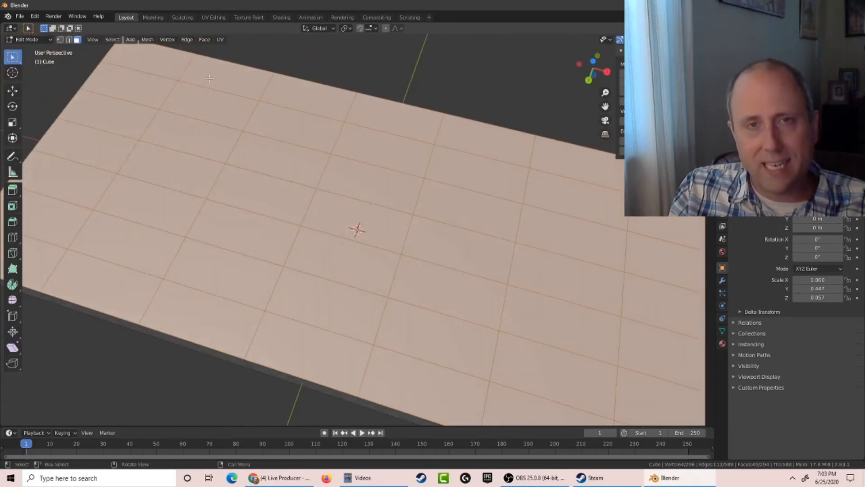
{"action": "scroll", "coordinate": [210, 78], "scroll_direction": "down", "scroll_amount": 2}
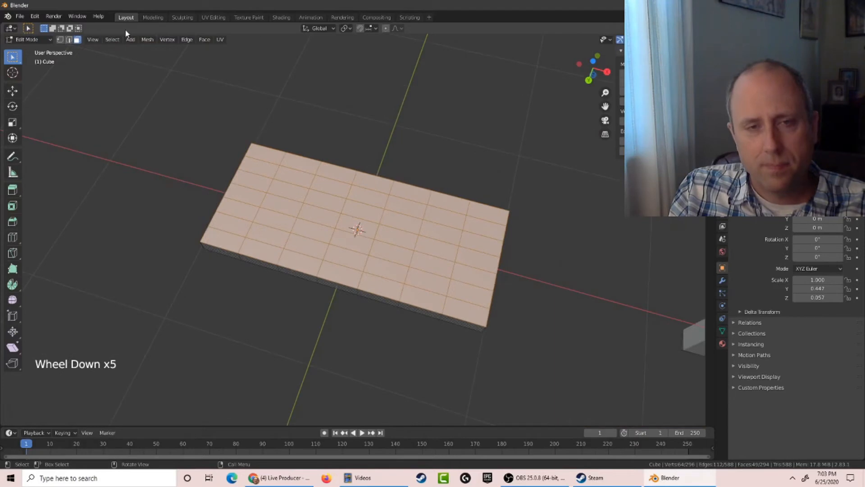
{"action": "middle_click_drag", "start_coordinate": [256, 121], "coordinate": [336, 215]}
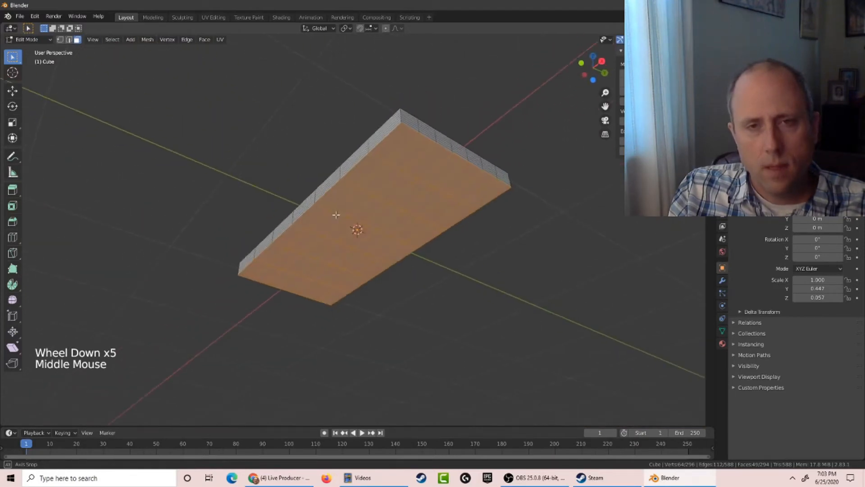
Box-select the underside together with the lowest row of side faces from the orthographic bottom view.
{"action": "key", "text": "KP_7"}
{"action": "key", "text": "KP_9"}
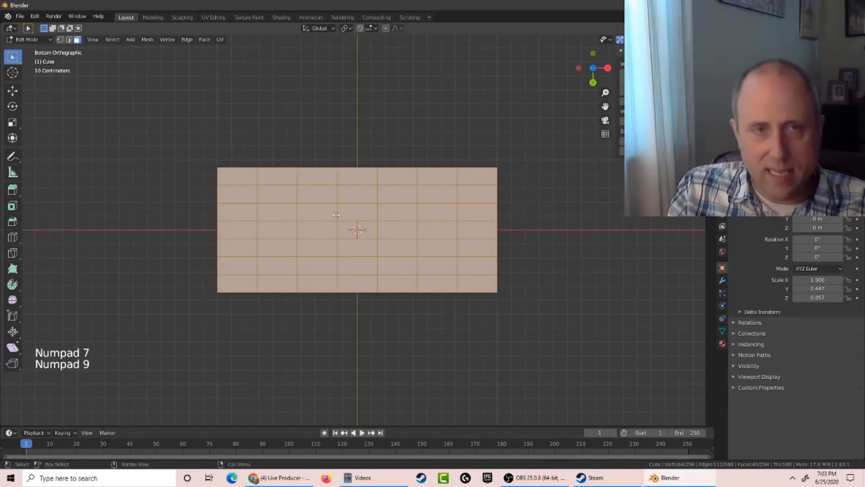
{"action": "left_click_drag", "start_coordinate": [172, 116], "coordinate": [560, 377]}
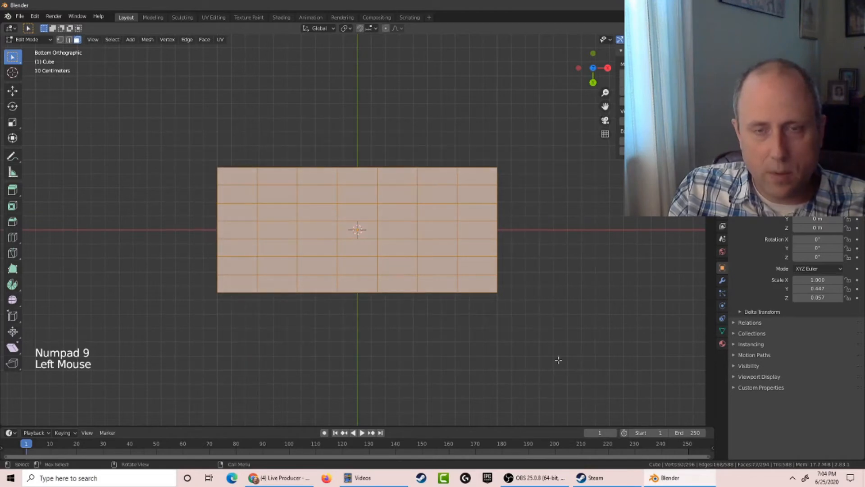
{"action": "middle_click_drag", "start_coordinate": [342, 175], "coordinate": [354, 262]}
{"action": "scroll", "coordinate": [354, 261], "scroll_direction": "up", "scroll_amount": 3}
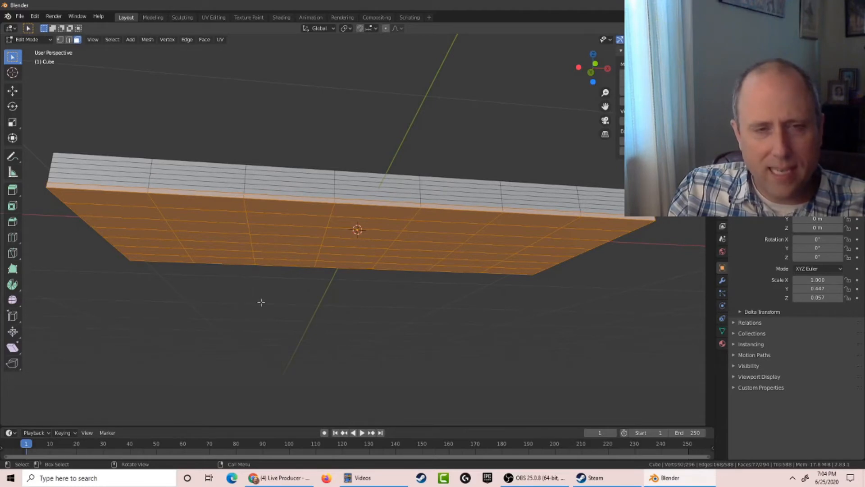
Scale the selected underside and lowest side faces uniformly to about 0.906.
{"action": "key", "text": "s"}
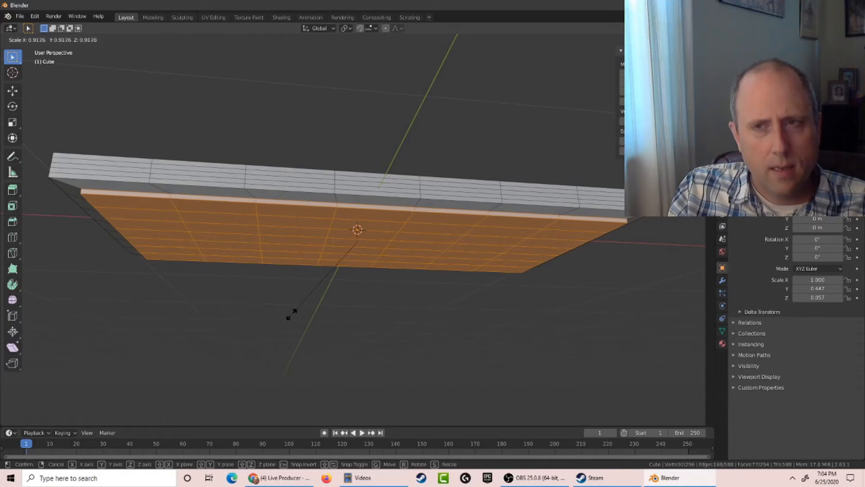
{"action": "left_click", "coordinate": [293, 313]}
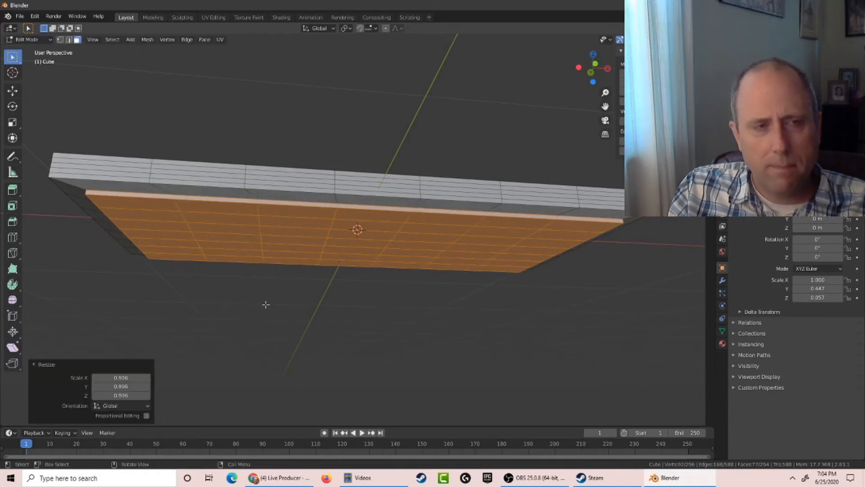
{"action": "mouse_move", "coordinate": [196, 278]}
{"action": "middle_mouse_down"}
{"action": "mouse_move", "coordinate": [232, 303]}
{"action": "mouse_move", "coordinate": [193, 294]}
{"action": "mouse_move", "coordinate": [166, 268]}
{"action": "mouse_move", "coordinate": [177, 270]}
{"action": "mouse_move", "coordinate": [177, 294]}
{"action": "mouse_move", "coordinate": [187, 291]}
{"action": "mouse_move", "coordinate": [186, 283]}
{"action": "middle_mouse_up"}
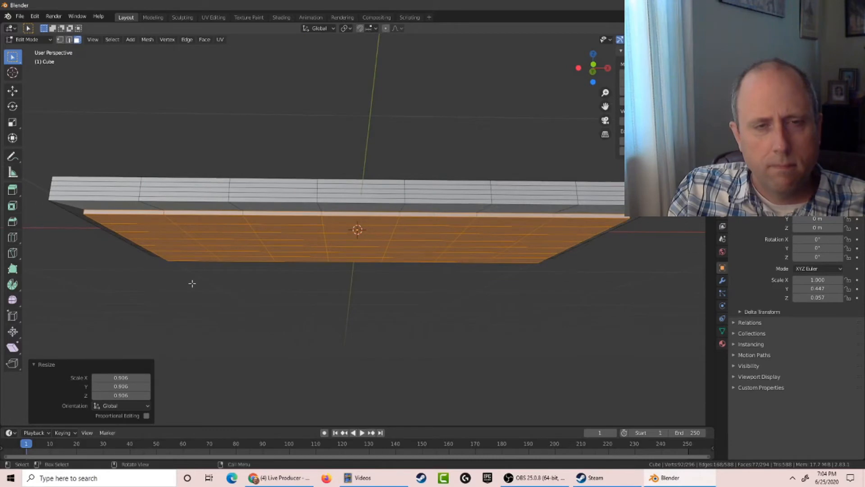
Clear the selection, loop-select the second-highest row of faces around the slab's sides, and check that it wraps around the slab.
{"action": "middle_click_drag", "start_coordinate": [150, 272], "coordinate": [204, 288]}
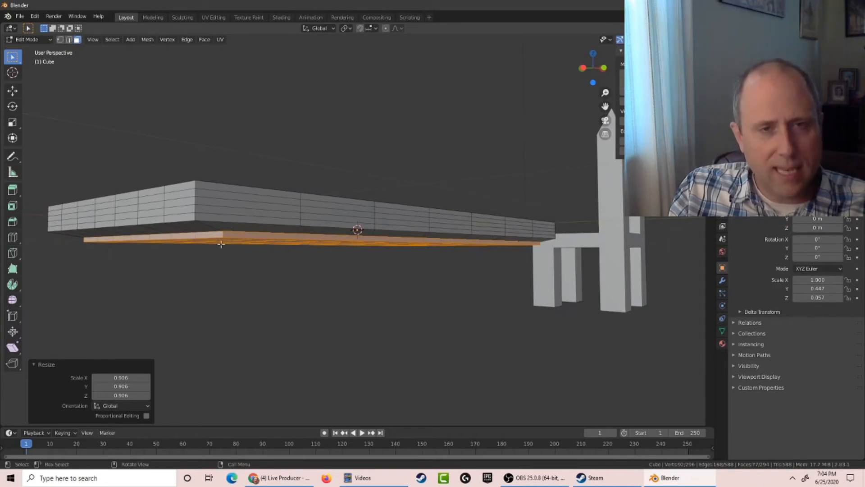
{"action": "left_click", "coordinate": [379, 265]}
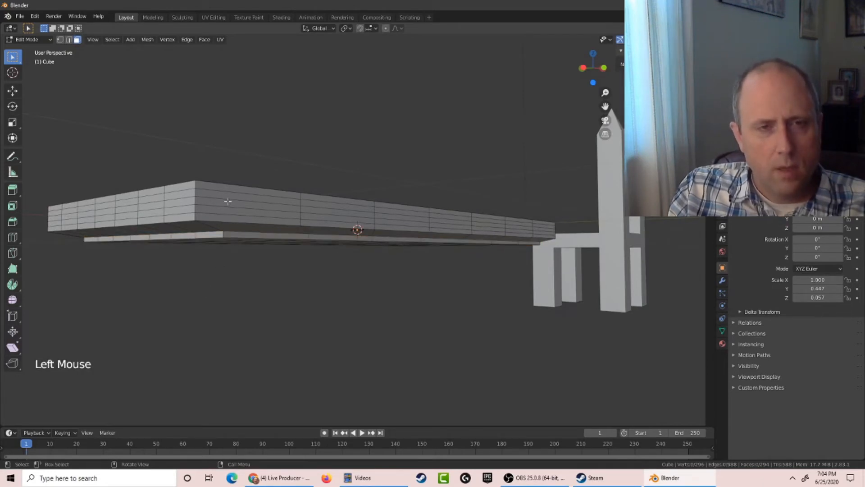
{"action": "key", "text": "alt"}
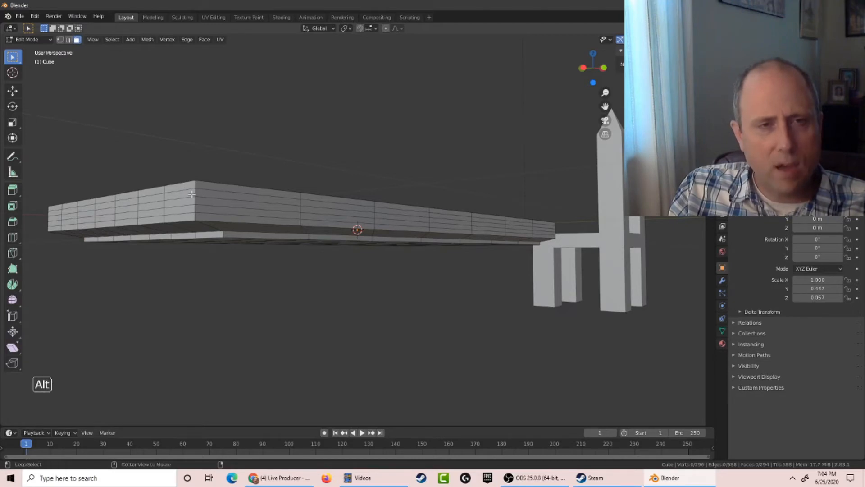
{"action": "left_click", "coordinate": [196, 193], "text": "alt"}
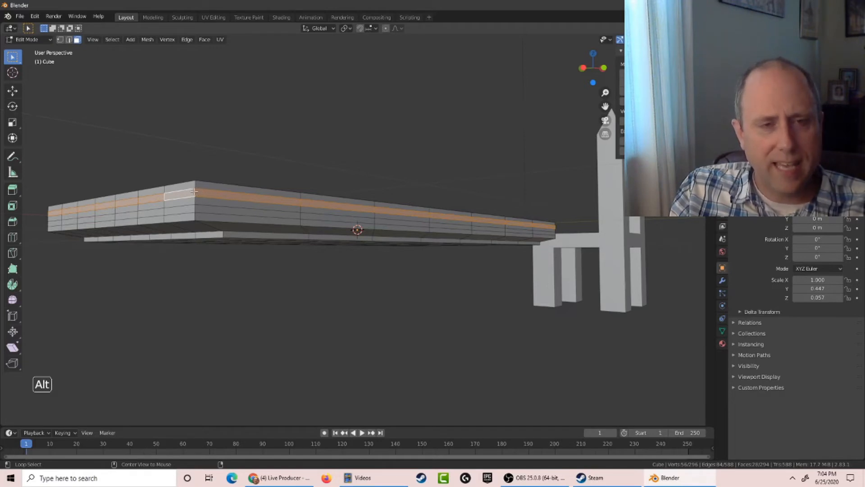
{"action": "left_click", "coordinate": [196, 192], "text": "alt"}
{"action": "middle_click_drag", "start_coordinate": [195, 192], "coordinate": [301, 194]}
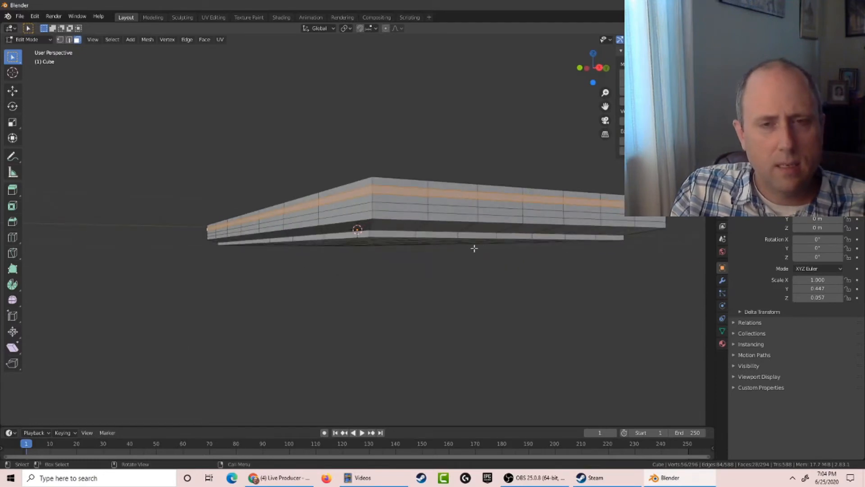
Try face-loop selections running across and along the slab, and inspect the lengthwise loop from underneath.
{"action": "left_click", "coordinate": [375, 213]}
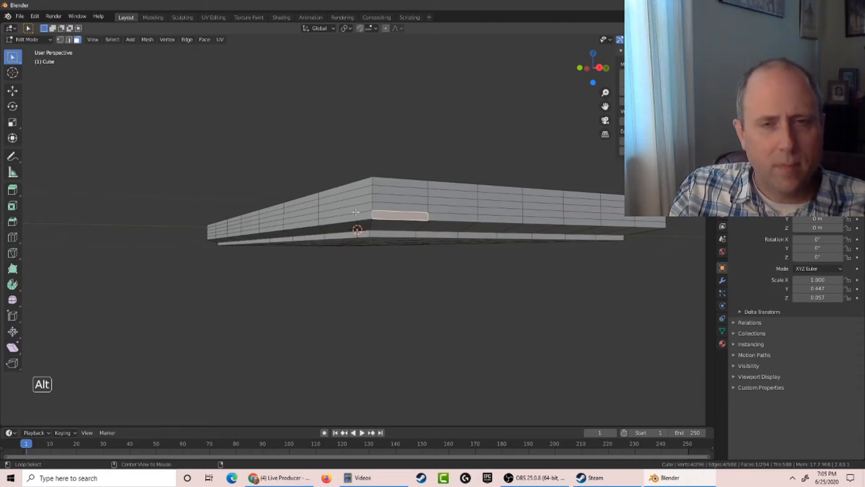
{"action": "left_click", "coordinate": [356, 212], "text": "alt"}
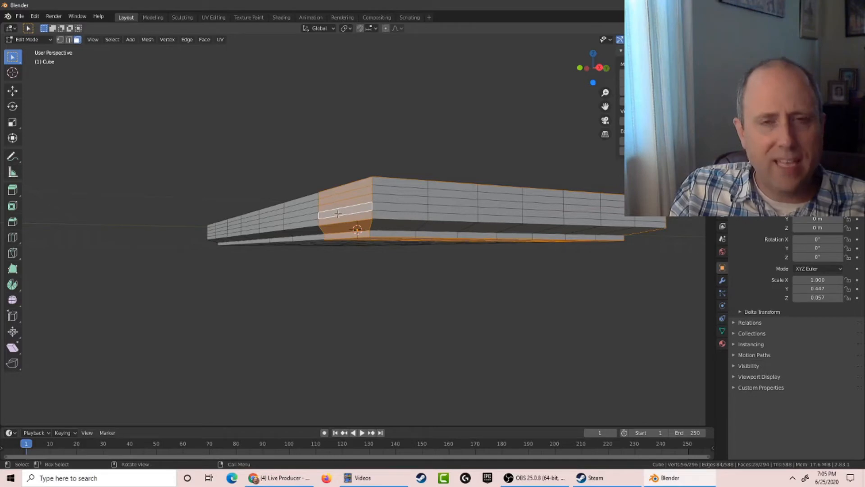
{"action": "mouse_move", "coordinate": [338, 214]}
{"action": "middle_mouse_down"}
{"action": "mouse_move", "coordinate": [292, 249]}
{"action": "mouse_move", "coordinate": [288, 193]}
{"action": "mouse_move", "coordinate": [313, 185]}
{"action": "mouse_move", "coordinate": [354, 195]}
{"action": "mouse_move", "coordinate": [359, 210]}
{"action": "mouse_move", "coordinate": [347, 226]}
{"action": "middle_mouse_up"}
{"action": "left_click", "coordinate": [339, 240], "text": "alt"}
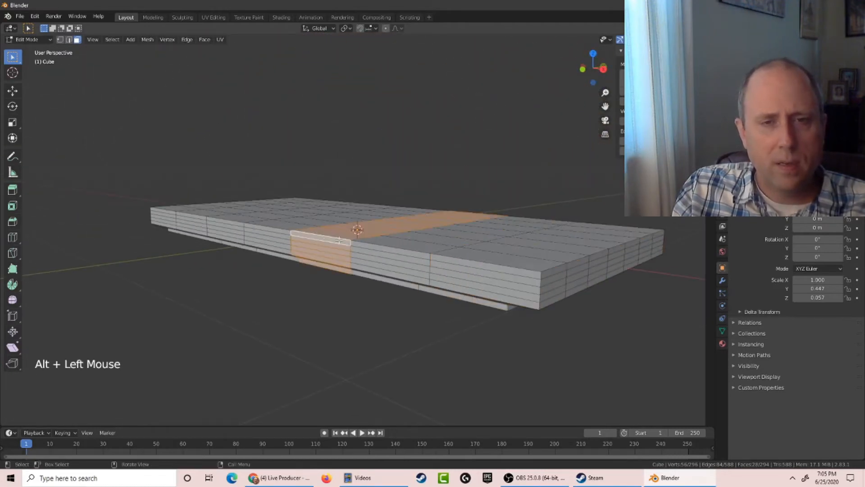
{"action": "left_click", "coordinate": [478, 243], "text": "alt"}
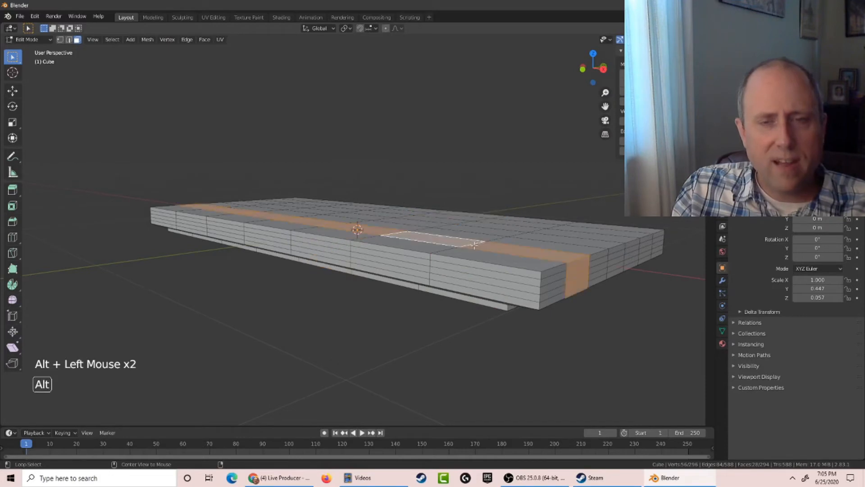
{"action": "middle_click_drag", "start_coordinate": [478, 243], "coordinate": [366, 210]}
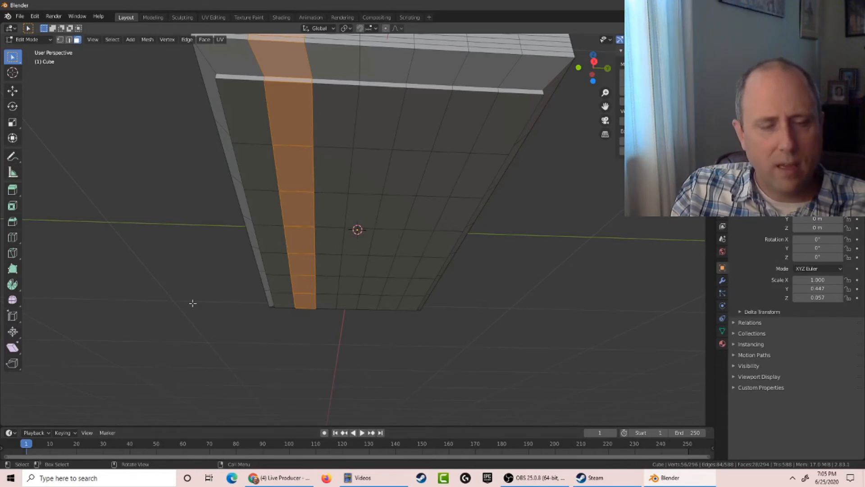
Loop-select the lowest full-width row of side faces above the narrowed underside and scale it uniformly to about 0.948.
{"action": "middle_click_drag", "start_coordinate": [197, 237], "coordinate": [209, 267]}
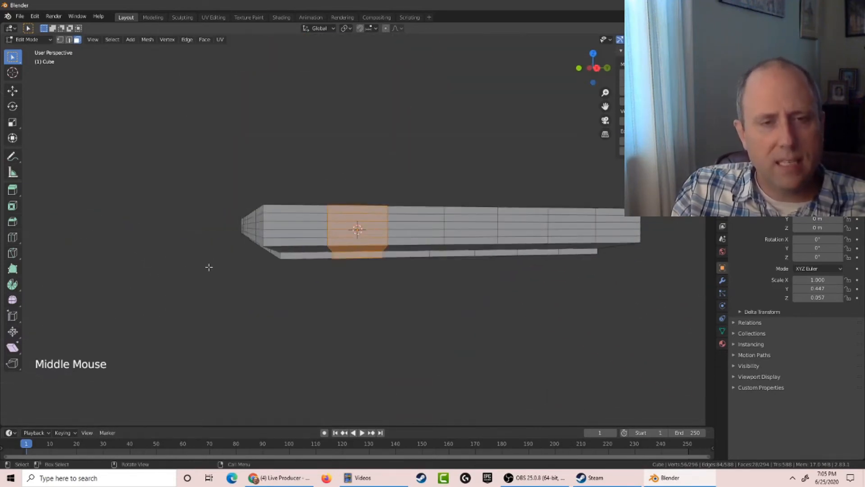
{"action": "left_click", "coordinate": [261, 242], "text": "alt"}
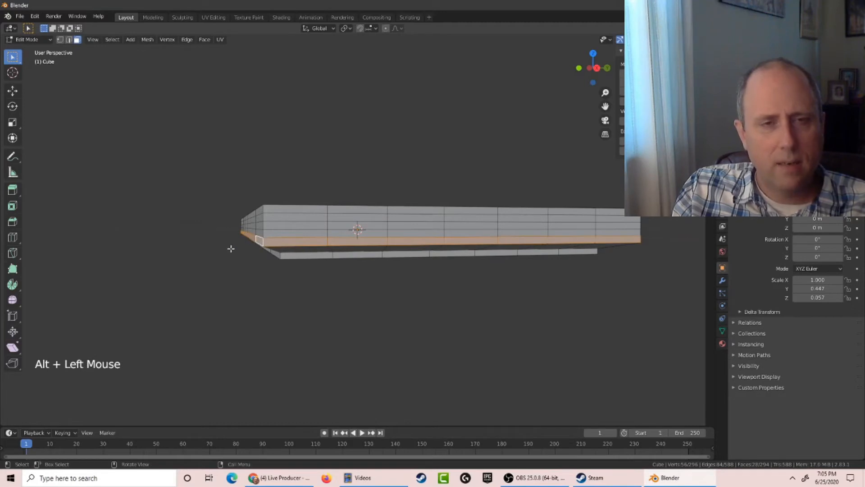
{"action": "key", "text": "s"}
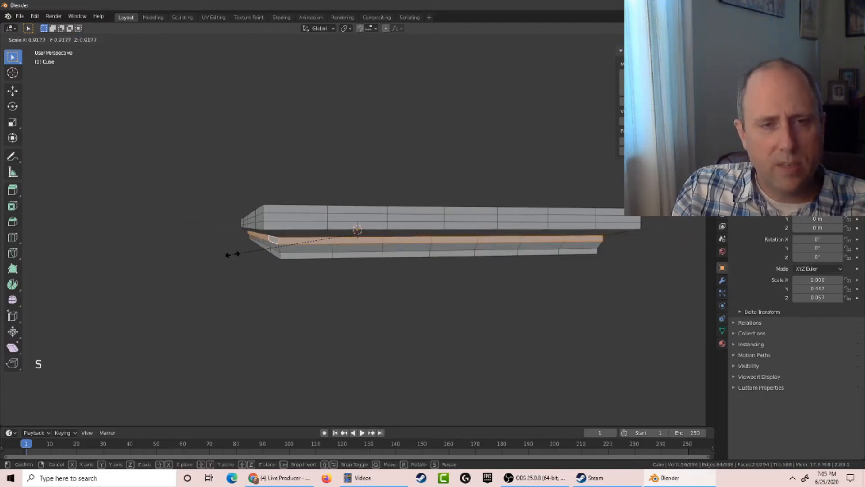
{"action": "left_click", "coordinate": [229, 256]}
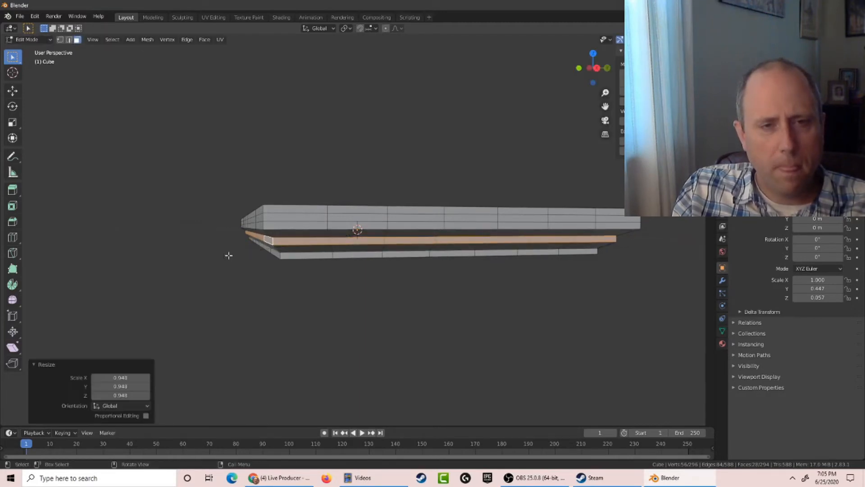
Try scaling a crosswise face loop of the tabletop to about 0.735, and undo the scaling.
{"action": "left_click", "coordinate": [303, 268]}
{"action": "middle_click_drag", "start_coordinate": [304, 269], "coordinate": [89, 220]}
{"action": "scroll", "coordinate": [88, 220], "scroll_direction": "up", "scroll_amount": 2}
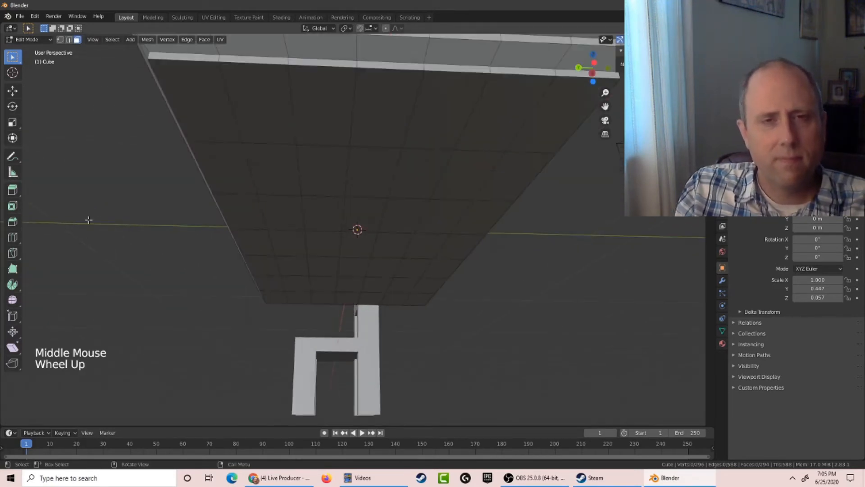
{"action": "scroll", "coordinate": [88, 220], "scroll_direction": "down", "scroll_amount": 2}
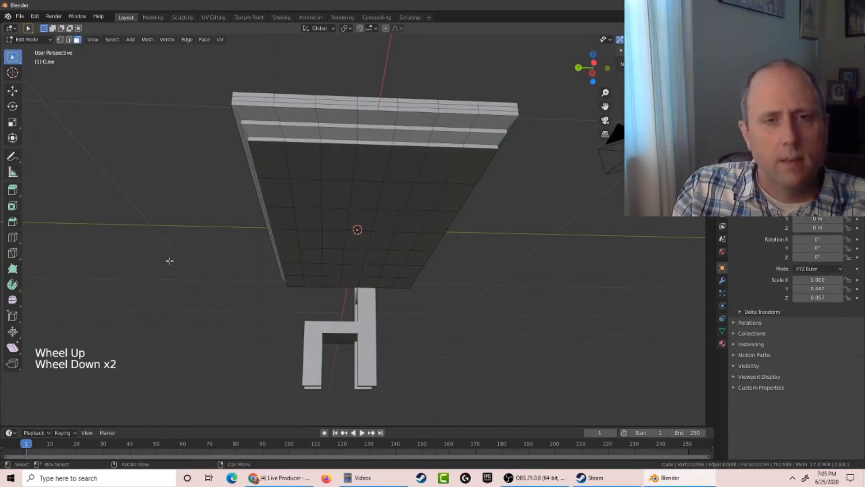
{"action": "middle_click_drag", "start_coordinate": [220, 194], "coordinate": [253, 223]}
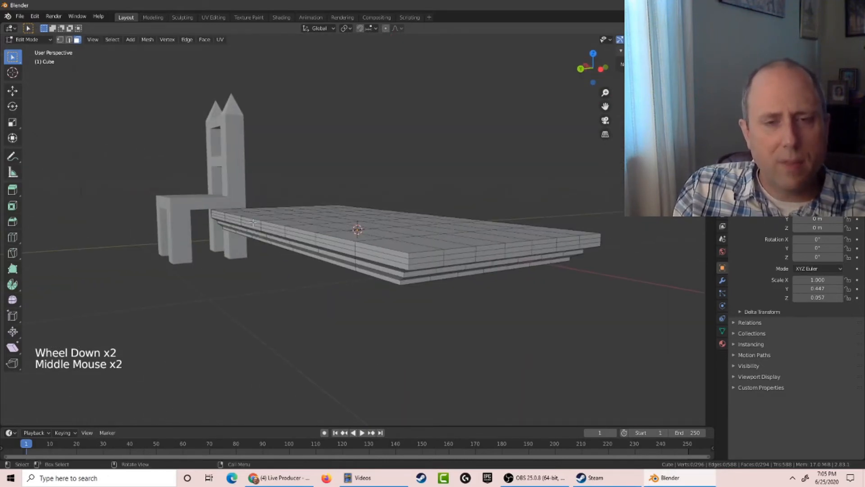
{"action": "left_click", "coordinate": [338, 250], "text": "alt"}
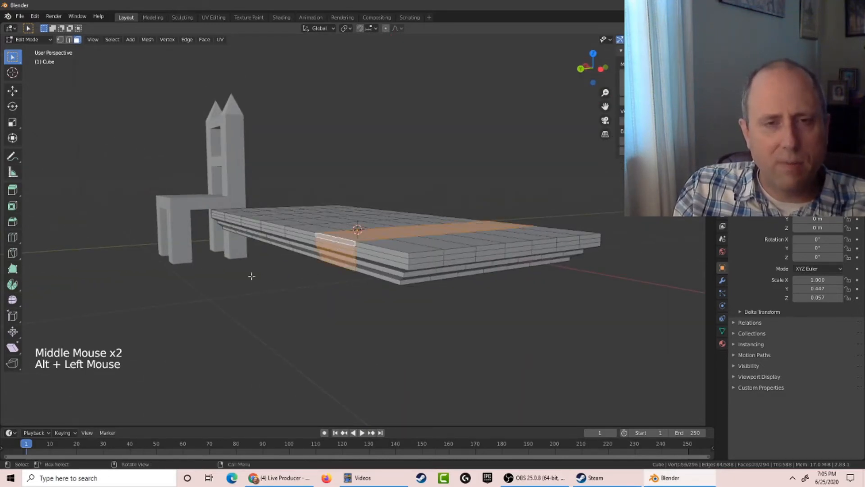
{"action": "middle_click_drag", "start_coordinate": [252, 276], "coordinate": [250, 299]}
{"action": "key", "text": "s"}
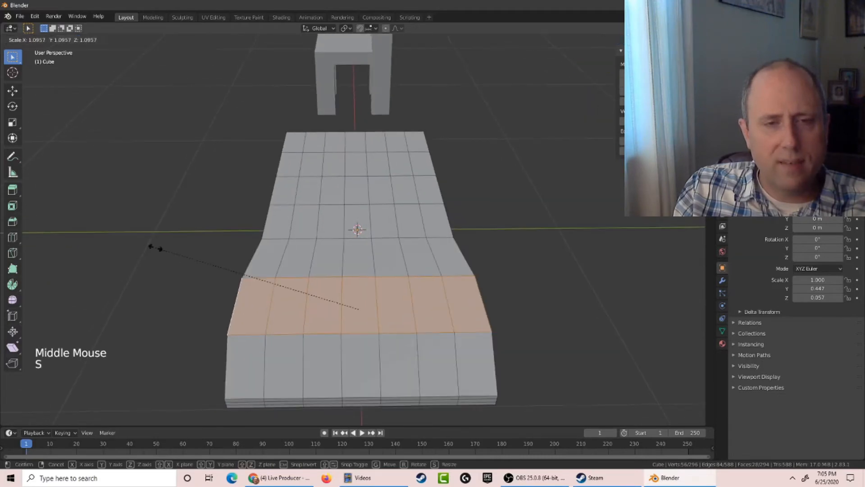
{"action": "left_click", "coordinate": [224, 265]}
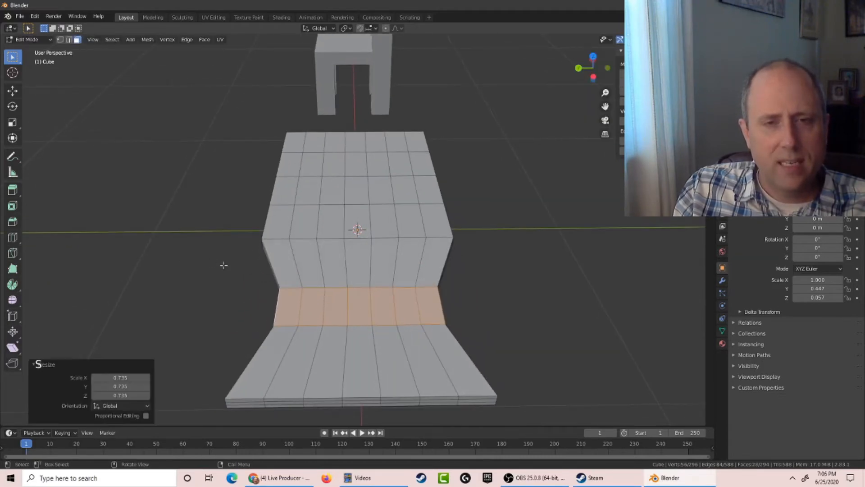
{"action": "middle_click_drag", "start_coordinate": [165, 246], "coordinate": [251, 235]}
{"action": "key", "text": "ctrl"}
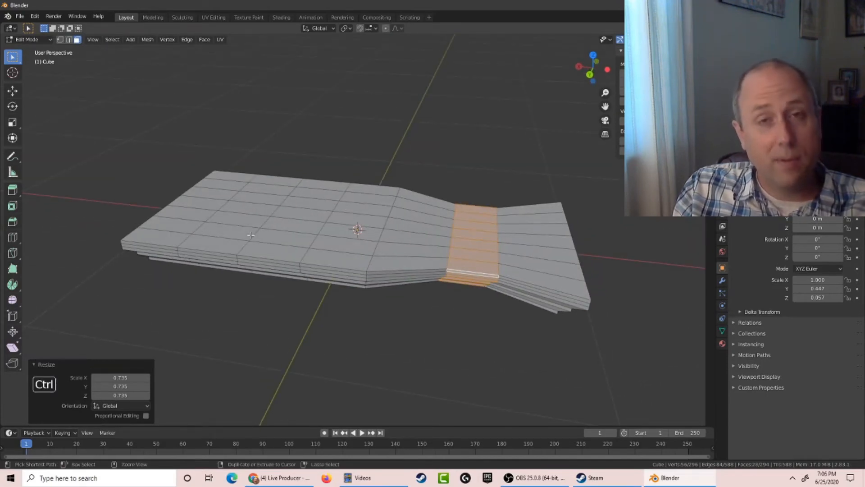
{"action": "key", "text": "ctrl+z"}
Select the four corner faces on the underside of the tabletop from the bottom orthographic view.
{"action": "middle_click_drag", "start_coordinate": [250, 235], "coordinate": [145, 194]}
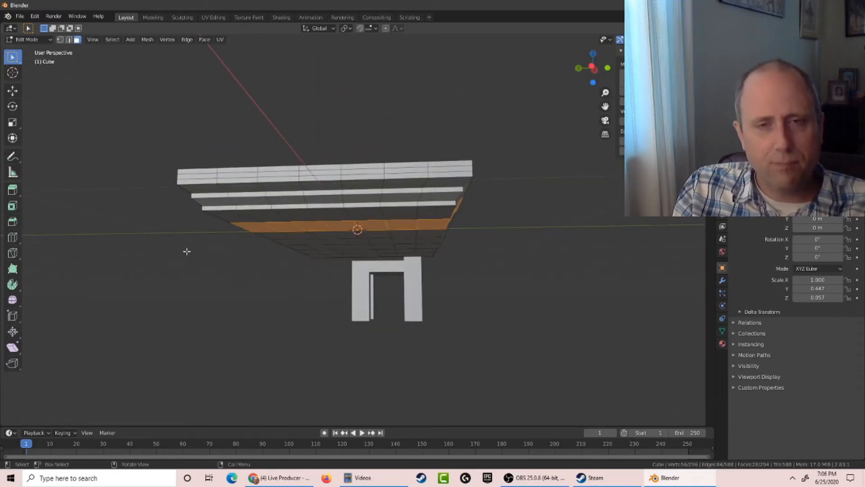
{"action": "middle_click_drag", "start_coordinate": [186, 251], "coordinate": [193, 198]}
{"action": "key", "text": "KP_7"}
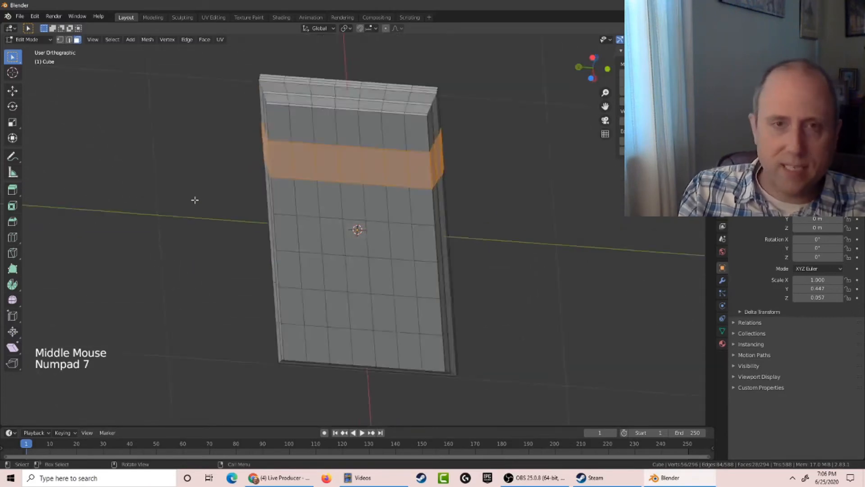
{"action": "key", "text": "KP_9"}
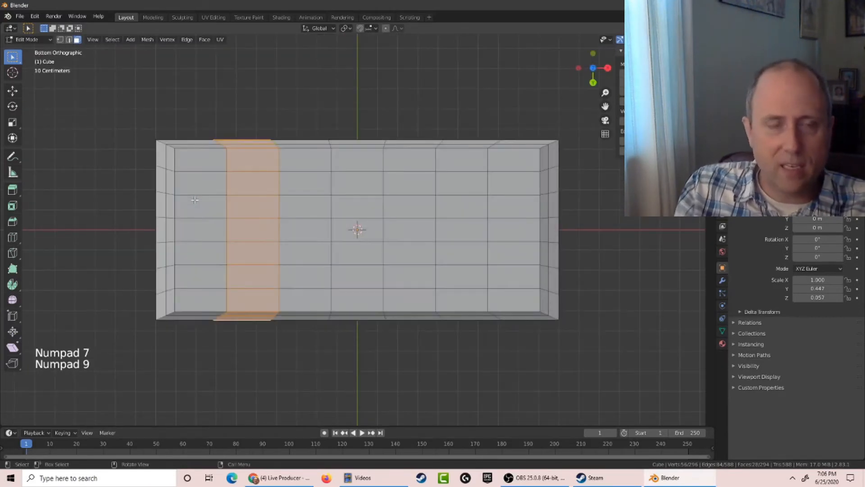
{"action": "left_click", "coordinate": [199, 160]}
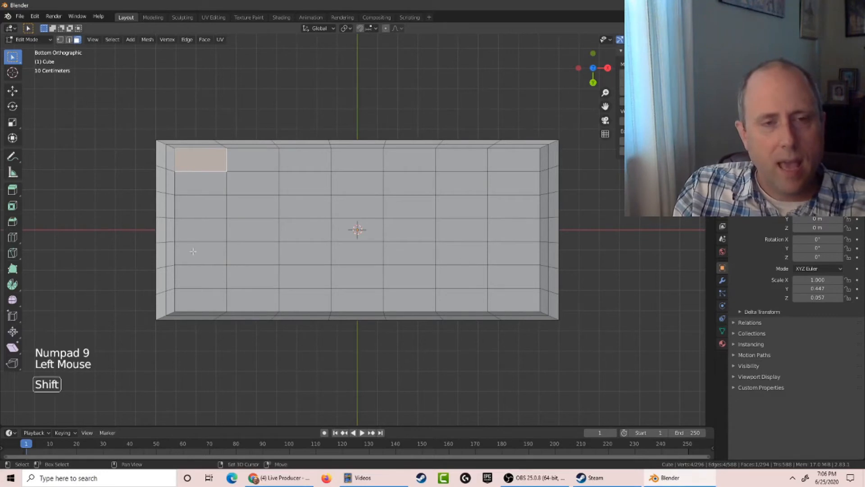
{"action": "left_click", "coordinate": [208, 297], "text": "shift"}
{"action": "left_click", "coordinate": [513, 156], "text": "shift"}
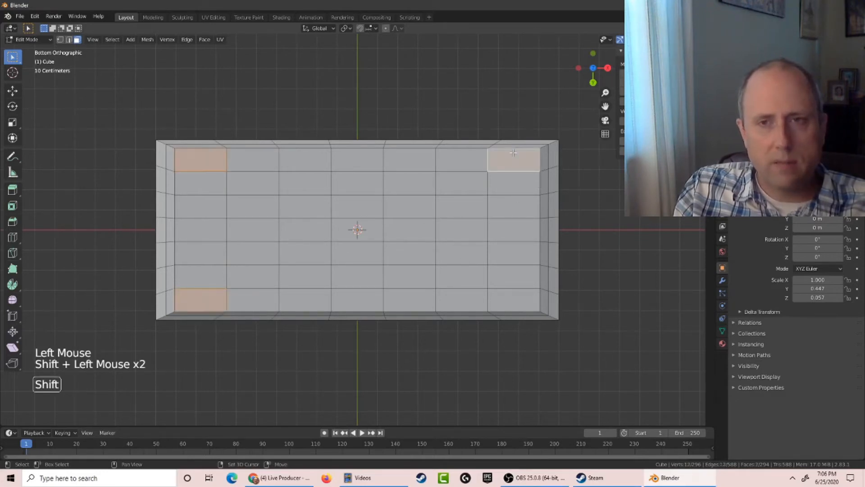
{"action": "left_click", "coordinate": [508, 297], "text": "shift"}
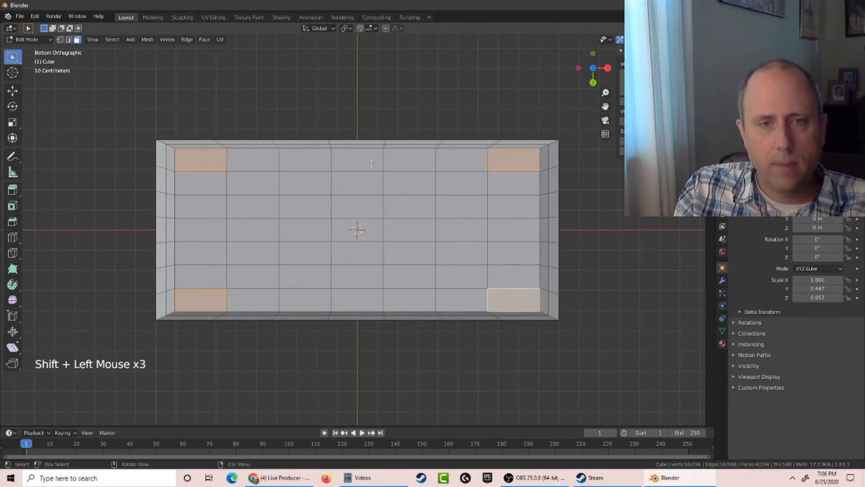
Extrude the four selected corner faces downward about 0.52 m as table legs.
{"action": "middle_click_drag", "start_coordinate": [451, 279], "coordinate": [395, 238]}
{"action": "scroll", "coordinate": [365, 269], "scroll_direction": "down", "scroll_amount": 2}
{"action": "key", "text": "e"}
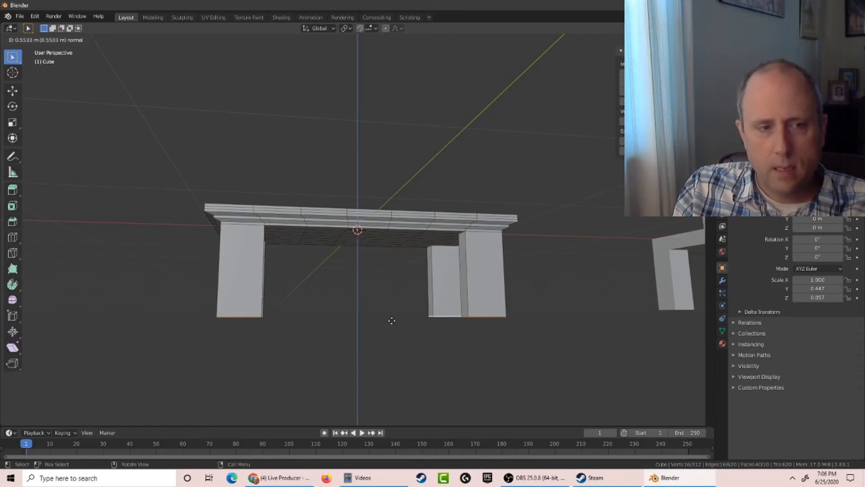
{"action": "left_click", "coordinate": [397, 310]}
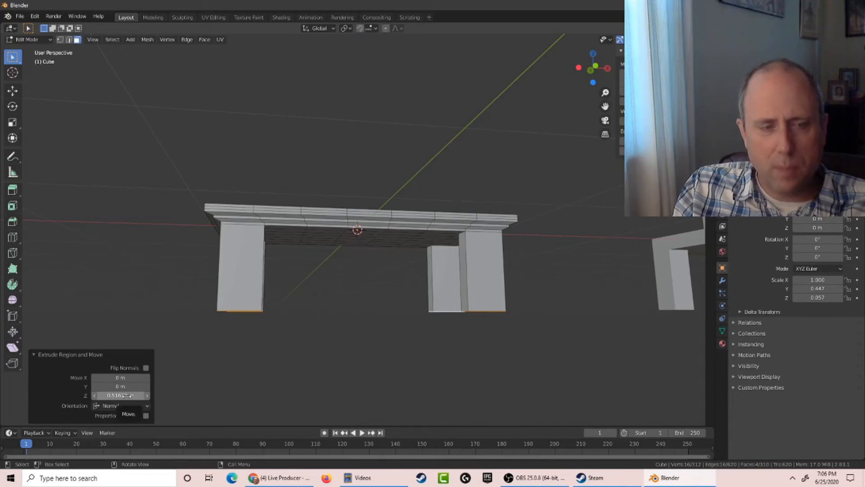
Move the leg ends up about 0.033 m along Z, and back down about 0.022 m.
{"action": "middle_click_drag", "start_coordinate": [246, 305], "coordinate": [278, 319]}
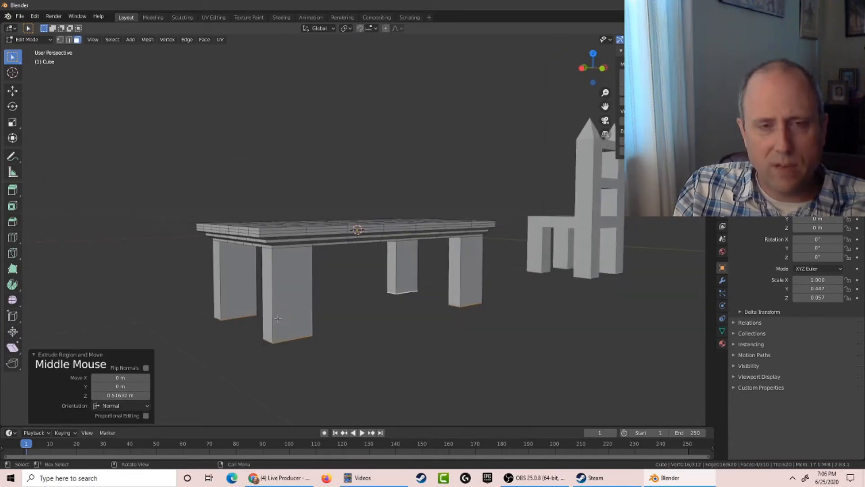
{"action": "key", "text": "g"}
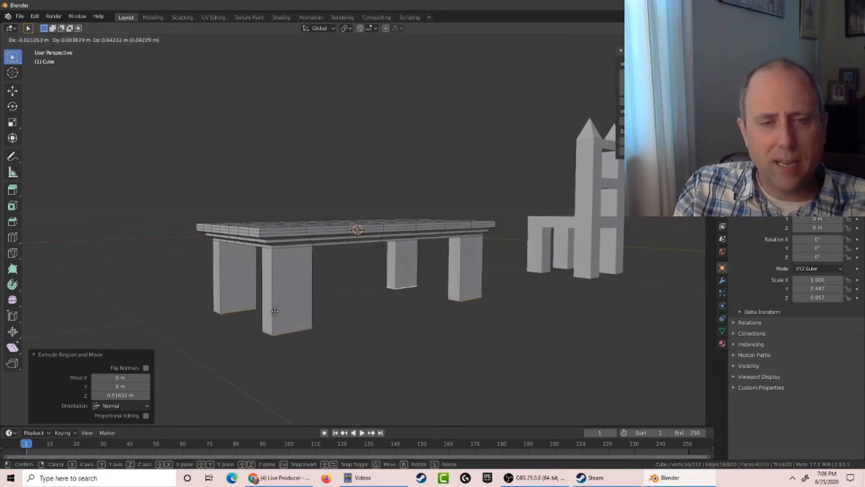
{"action": "key", "text": "z"}
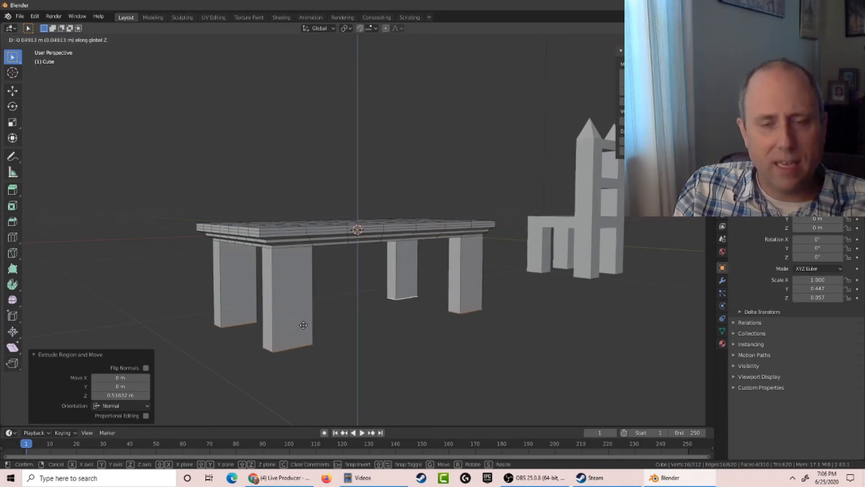
{"action": "left_click", "coordinate": [307, 313]}
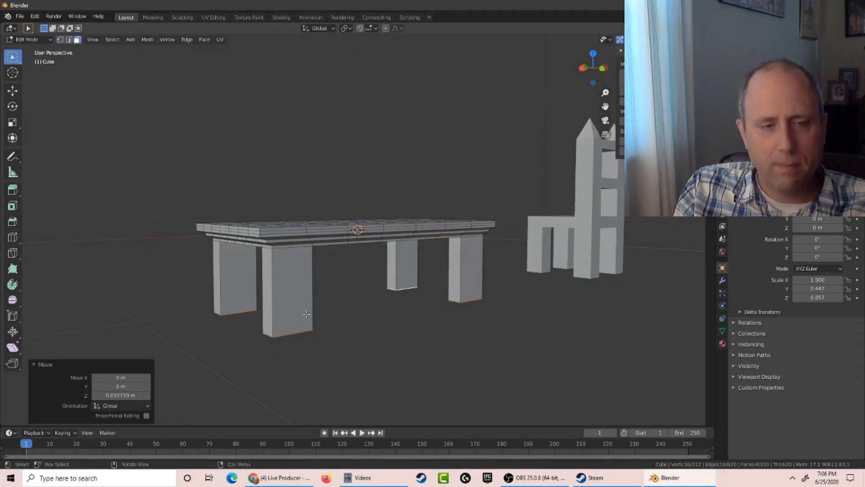
{"action": "middle_click_drag", "start_coordinate": [306, 314], "coordinate": [357, 300]}
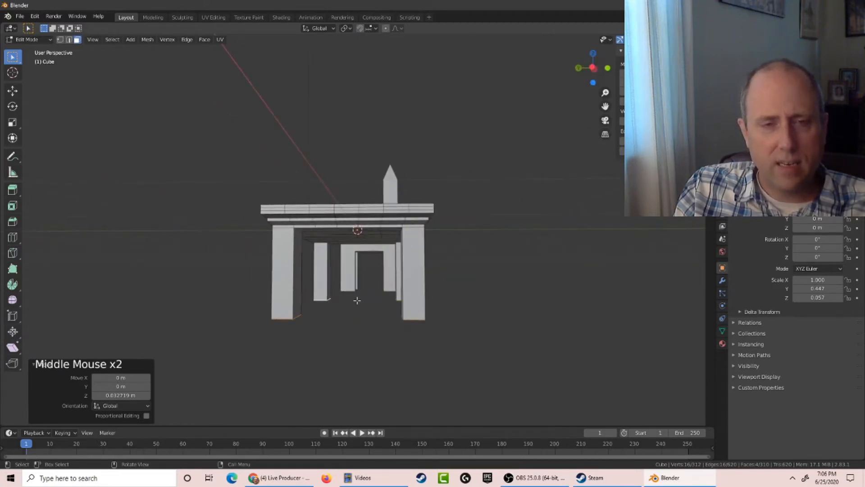
{"action": "key", "text": "g"}
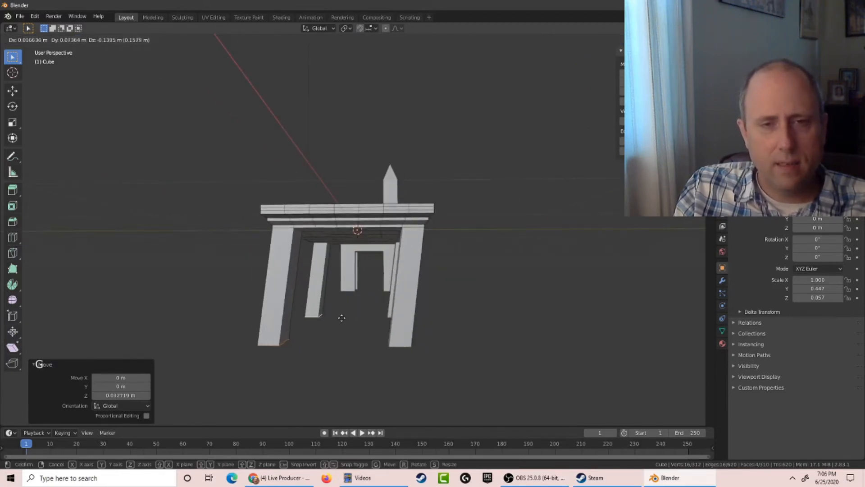
{"action": "left_click", "coordinate": [345, 303]}
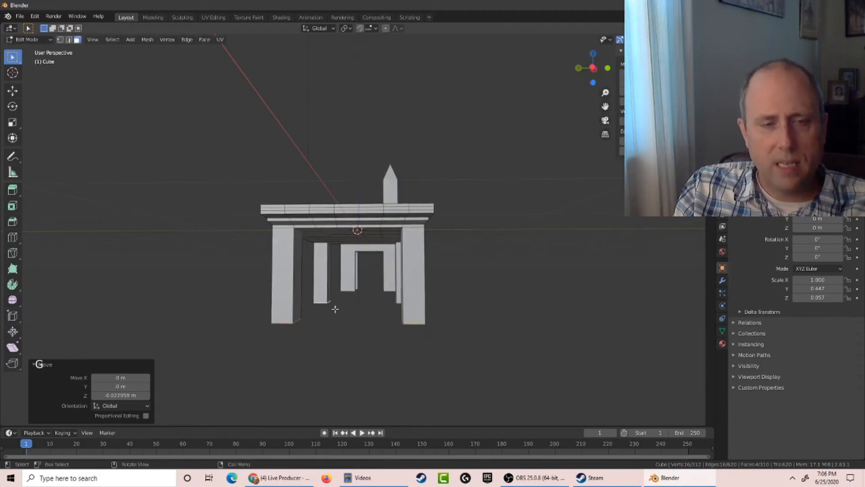
Undo the leg-end moves and the leg extrusion, back to the four selected corner faces.
{"action": "key", "text": "ctrl+z"}
{"action": "key", "text": "ctrl+z"}
{"action": "key", "text": "ctrl+z"}
{"action": "key", "text": "ctrl+z"}
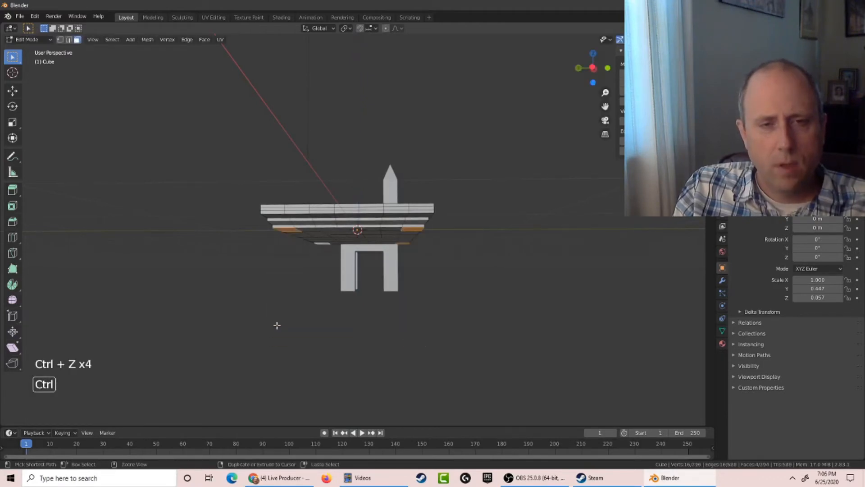
Extrude the four corner faces downward again as table legs, with a length of exactly 0.6 m.
{"action": "key", "text": "e"}
{"action": "left_click", "coordinate": [278, 371]}
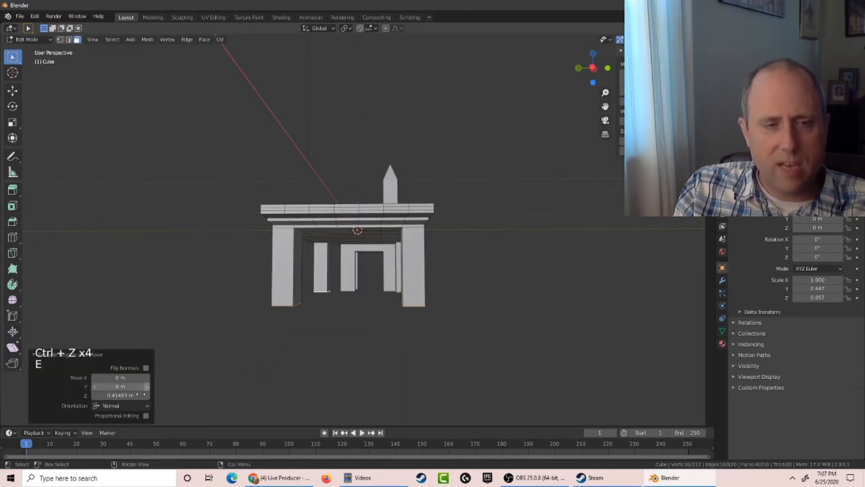
{"action": "mouse_move", "coordinate": [129, 396]}
{"action": "left_mouse_down"}
{"action": "mouse_move", "coordinate": [158, 395]}
{"action": "mouse_move", "coordinate": [131, 395]}
{"action": "left_mouse_up"}
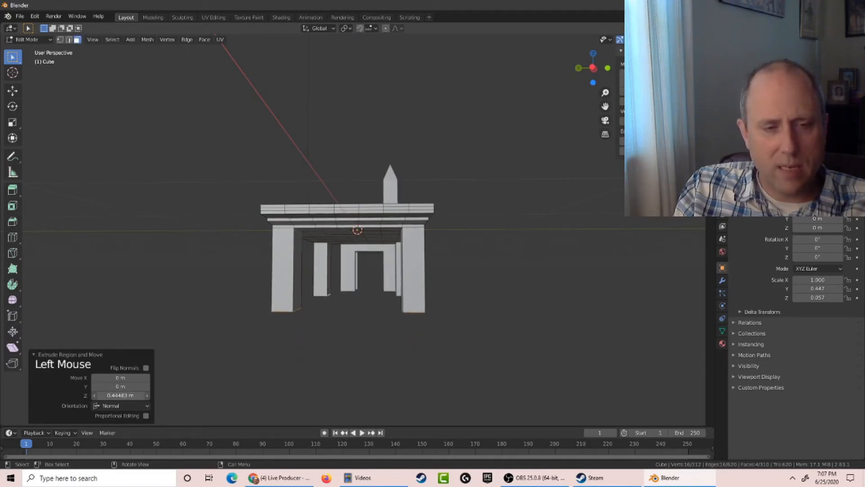
{"action": "left_click", "coordinate": [124, 396]}
{"action": "key", "text": "BackSpace"}
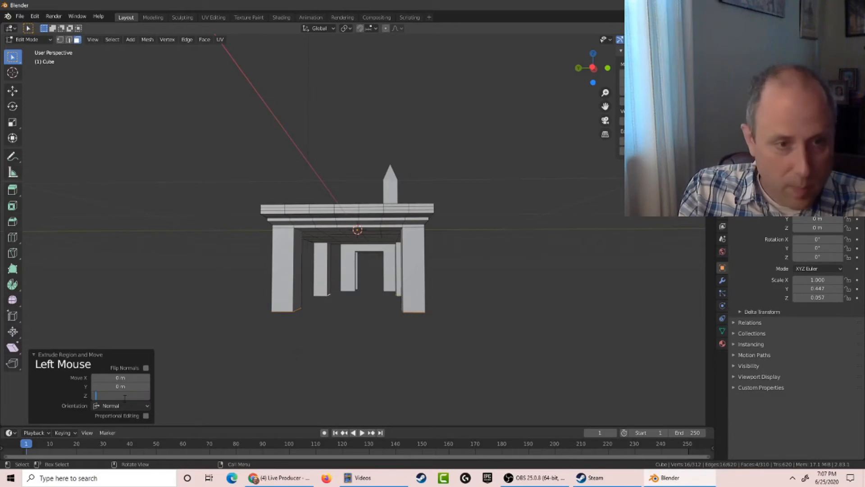
{"action": "type", "text": ".6"}
{"action": "key", "text": "Return"}
Inset the four leg bottom faces by about 0.055 m, and activate the Inset Faces tool.
{"action": "middle_click_drag", "start_coordinate": [185, 293], "coordinate": [15, 294]}
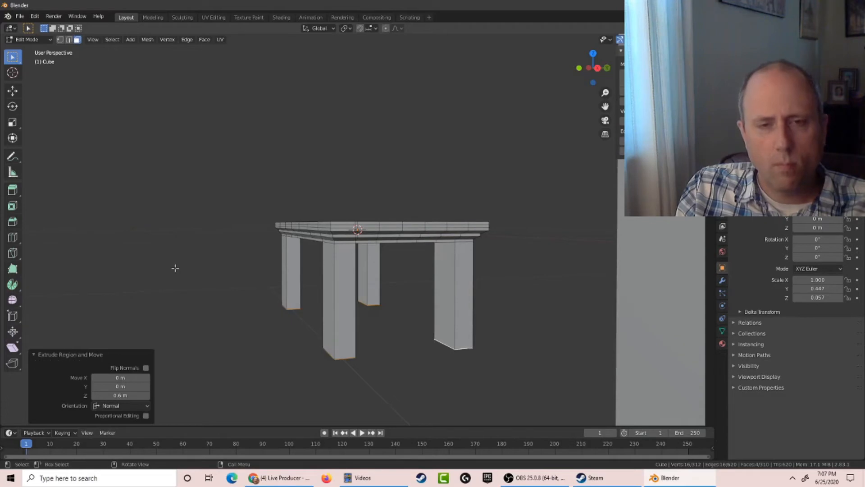
{"action": "middle_click_drag", "start_coordinate": [175, 268], "coordinate": [184, 202]}
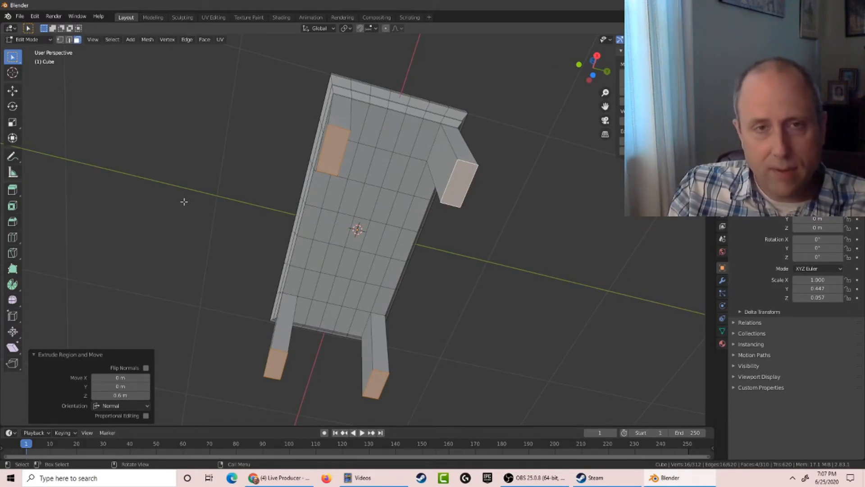
{"action": "key", "text": "i"}
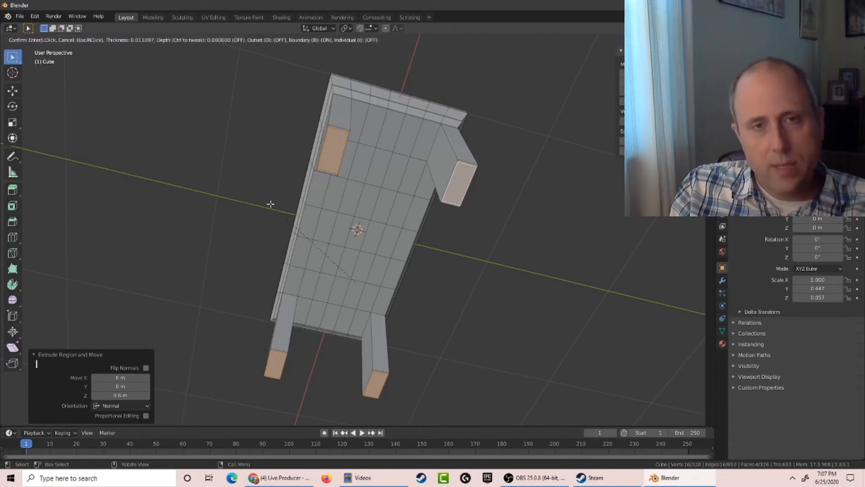
{"action": "left_click", "coordinate": [291, 192]}
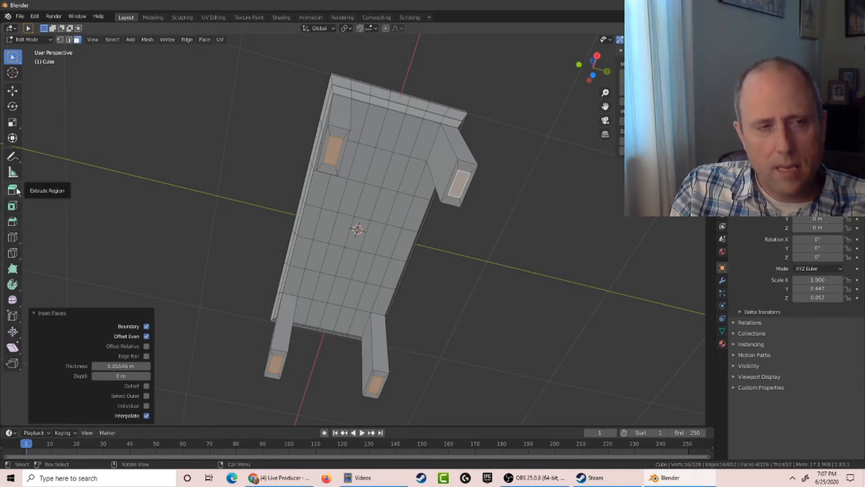
{"action": "left_click", "coordinate": [13, 211]}
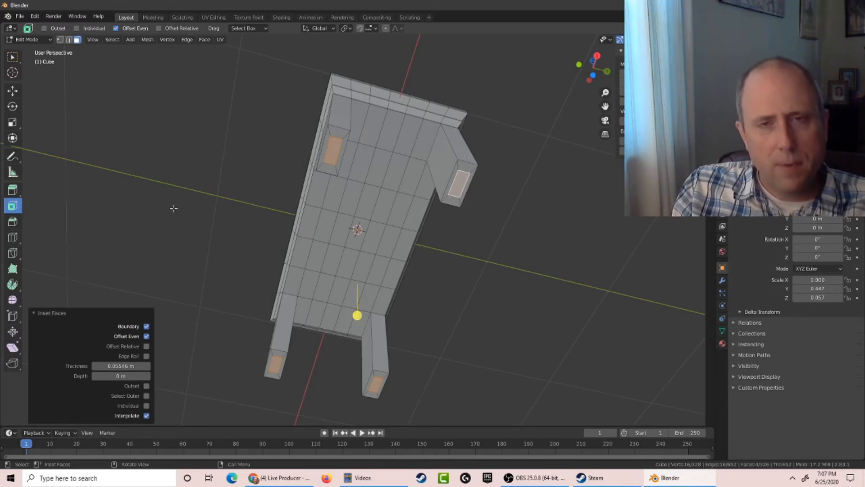
{"action": "scroll", "coordinate": [174, 209], "scroll_direction": "up", "scroll_amount": 2}
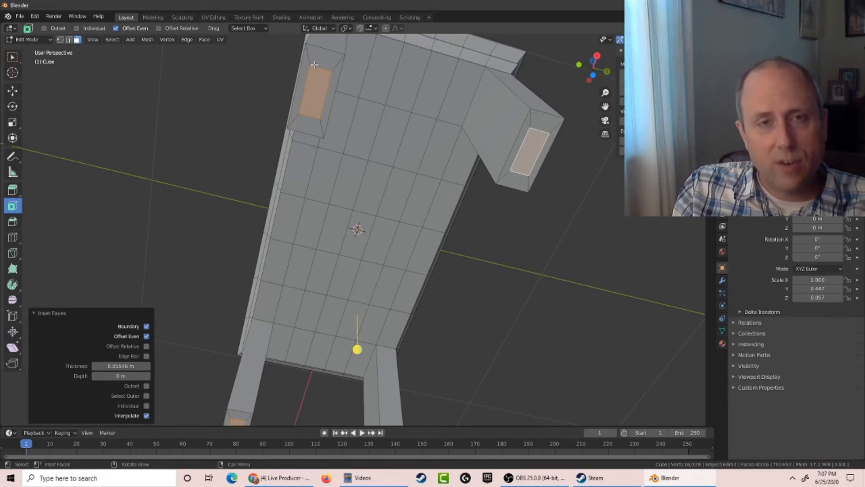
Hide the four inset faces at the leg bottoms, and check the legs from below.
{"action": "middle_click_drag", "start_coordinate": [286, 84], "coordinate": [215, 156]}
{"action": "scroll", "coordinate": [280, 175], "scroll_direction": "down", "scroll_amount": 3}
{"action": "middle_click_drag", "start_coordinate": [280, 176], "coordinate": [278, 180]}
{"action": "key", "text": "h"}
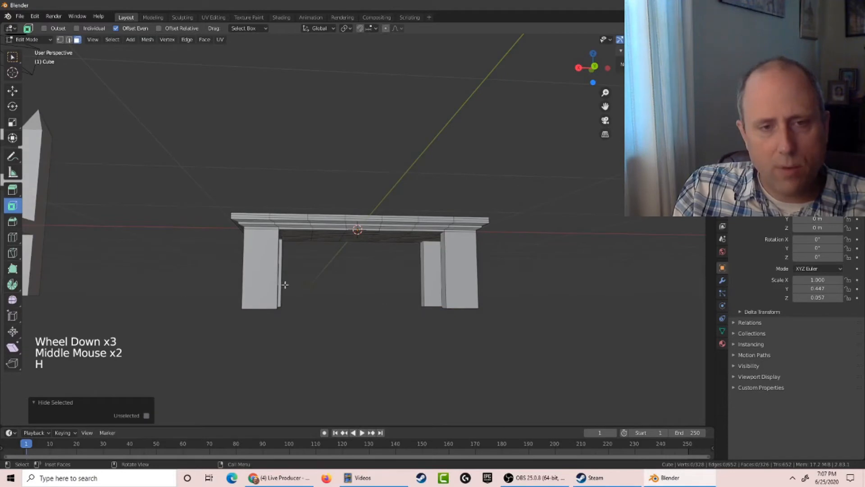
{"action": "left_click", "coordinate": [346, 325]}
{"action": "key", "text": "g"}
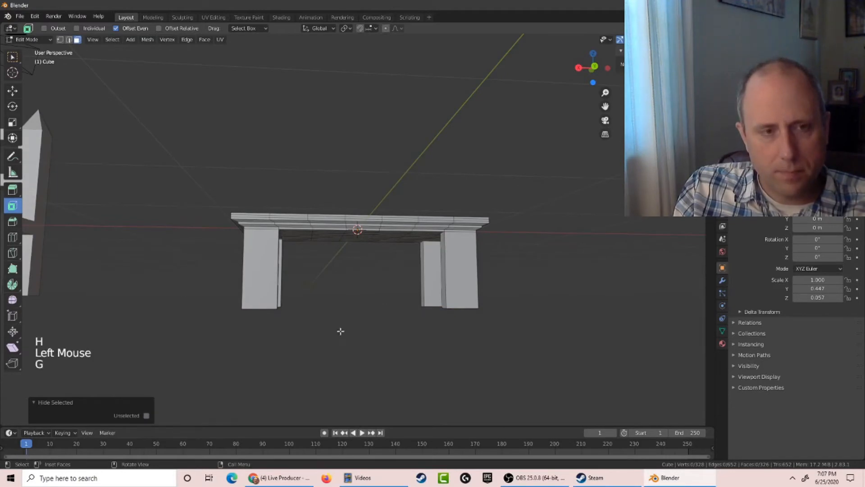
{"action": "middle_click_drag", "start_coordinate": [342, 359], "coordinate": [338, 282]}
{"action": "scroll", "coordinate": [341, 275], "scroll_direction": "down", "scroll_amount": 2}
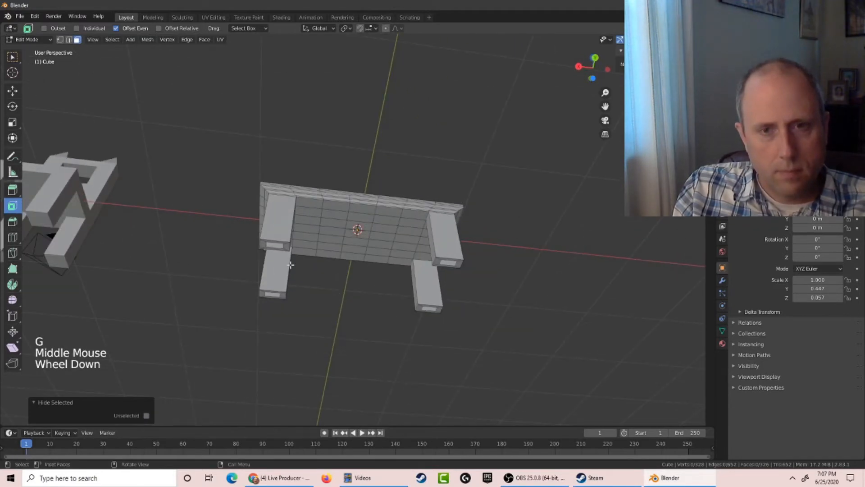
Undo hiding and insetting the leg bottom faces, and inset the four faces again by about 0.062 m.
{"action": "key", "text": "ctrl+z"}
{"action": "key", "text": "ctrl+z"}
{"action": "key", "text": "ctrl+z"}
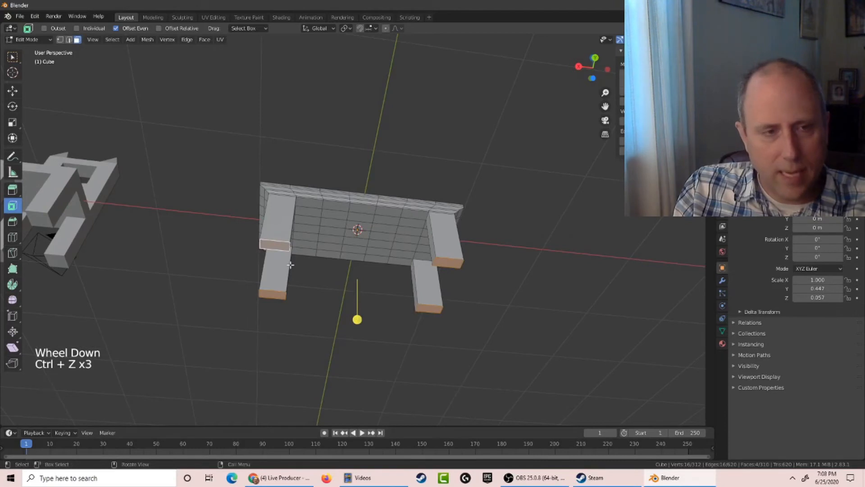
{"action": "key", "text": "i"}
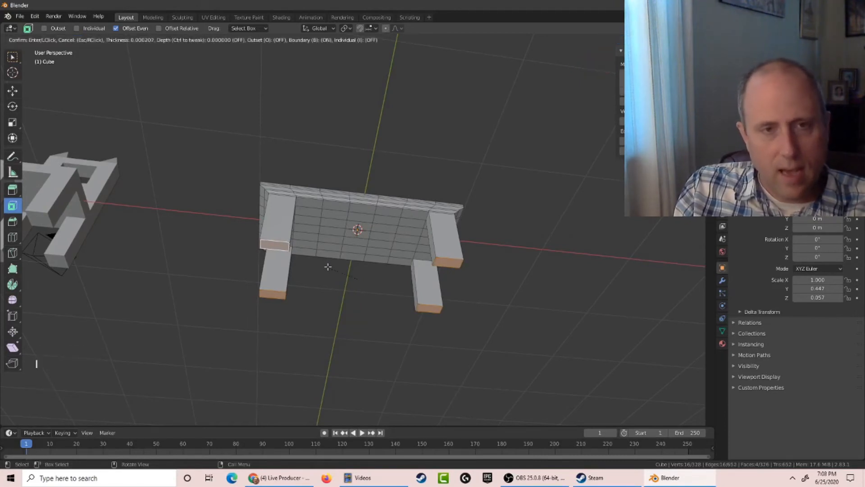
{"action": "left_click", "coordinate": [331, 266]}
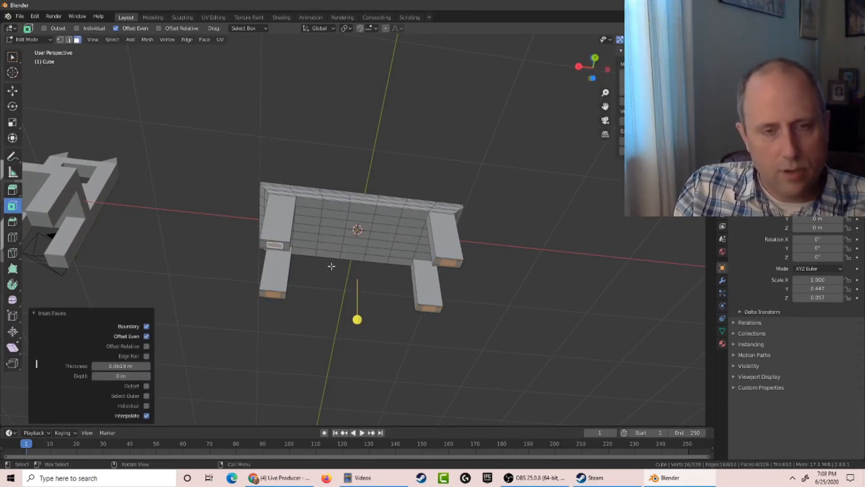
Move the four inset faces straight down along Z by about 0.027 m to bevel the leg ends, and check the table.
{"action": "key", "text": "g"}
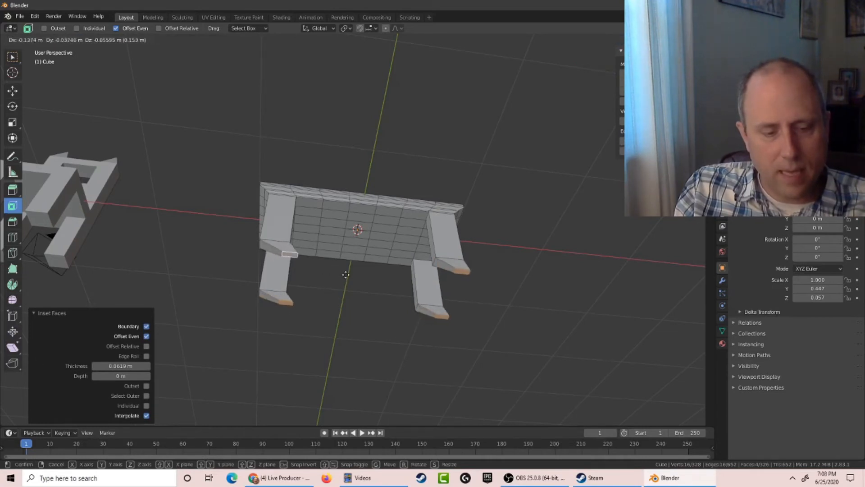
{"action": "key", "text": "z"}
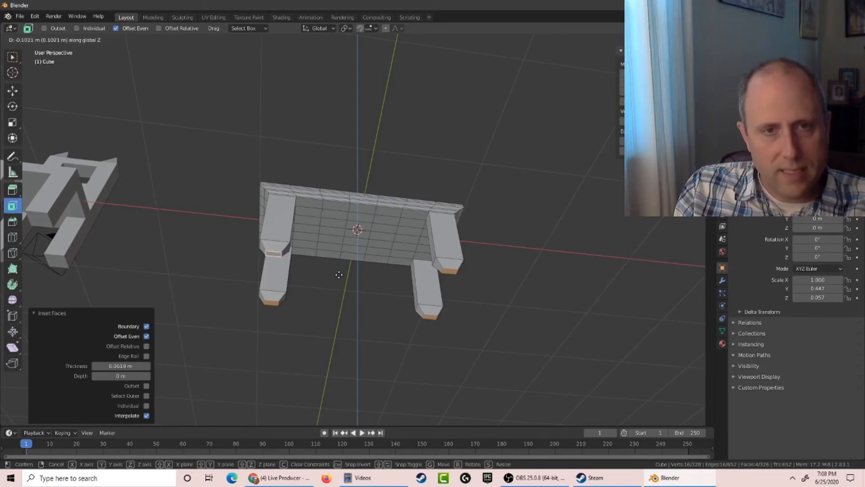
{"action": "left_click", "coordinate": [339, 268]}
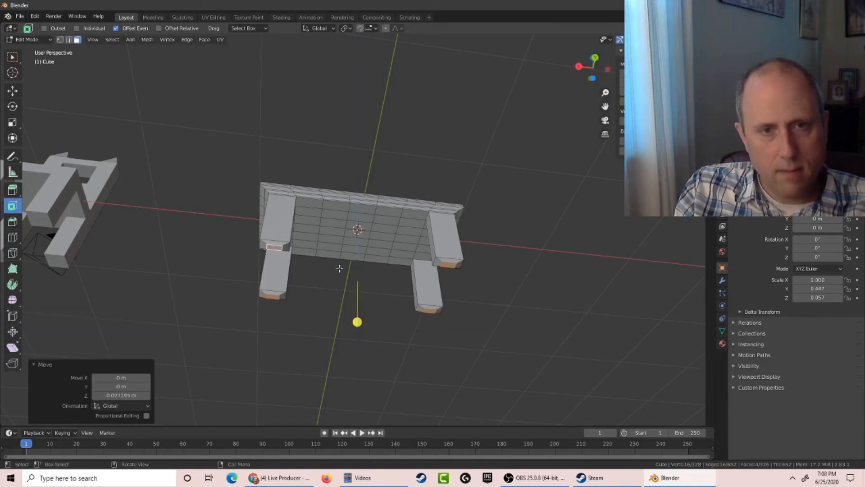
{"action": "right_click", "coordinate": [327, 273]}
{"action": "middle_click_drag", "start_coordinate": [277, 234], "coordinate": [238, 298]}
{"action": "scroll", "coordinate": [269, 267], "scroll_direction": "up", "scroll_amount": 3}
{"action": "scroll", "coordinate": [269, 267], "scroll_direction": "up", "scroll_amount": 1}
{"action": "scroll", "coordinate": [238, 298], "scroll_direction": "down", "scroll_amount": 4}
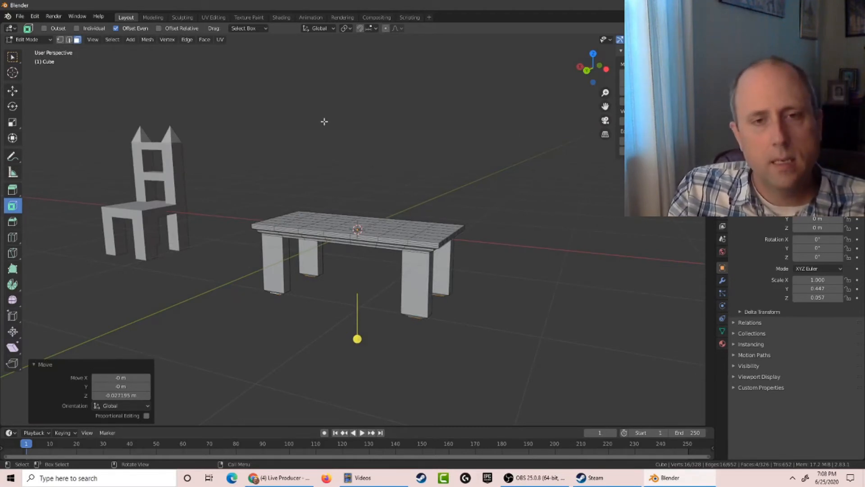
Return to Object Mode and move the table about 3.47 m along the X axis to the chair.
{"action": "key", "text": "Tab"}
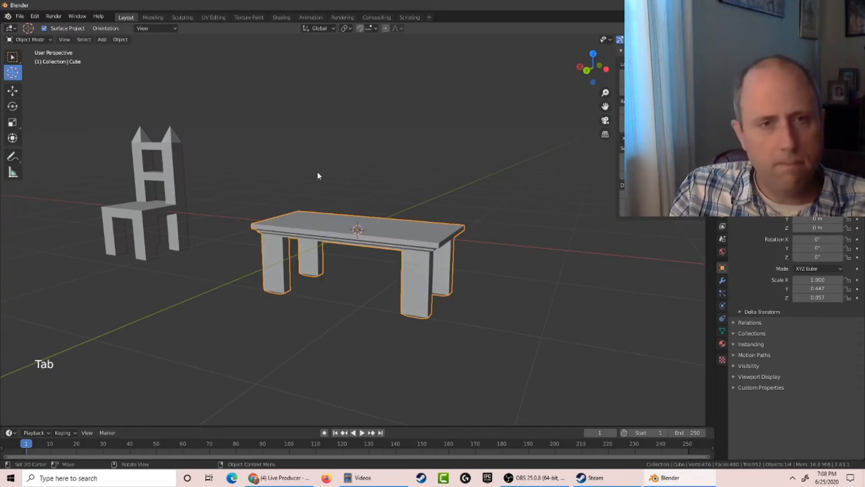
{"action": "key", "text": "g"}
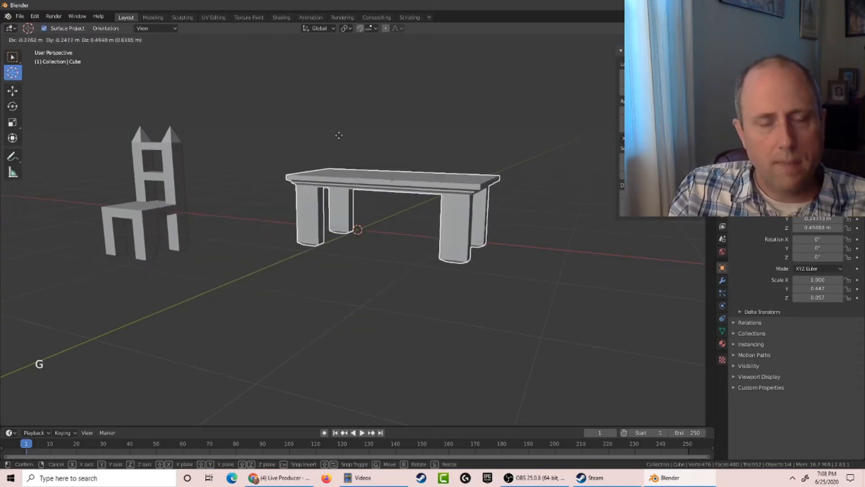
{"action": "key", "text": "x"}
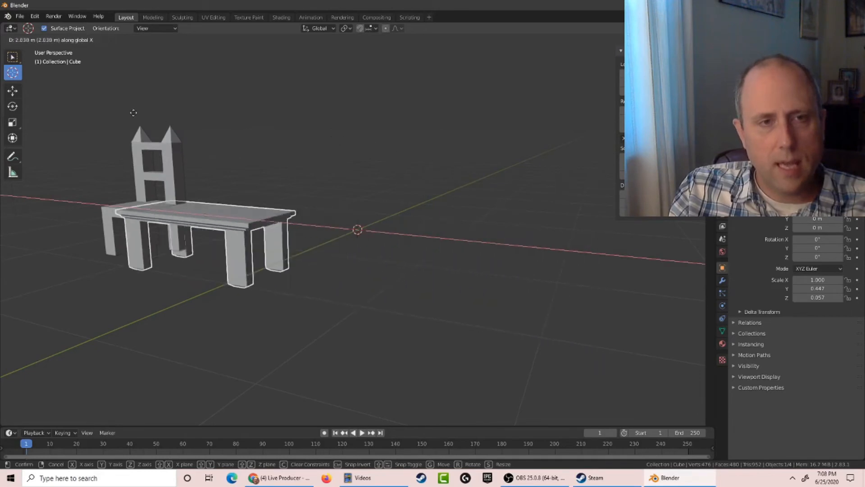
{"action": "left_click", "coordinate": [104, 136]}
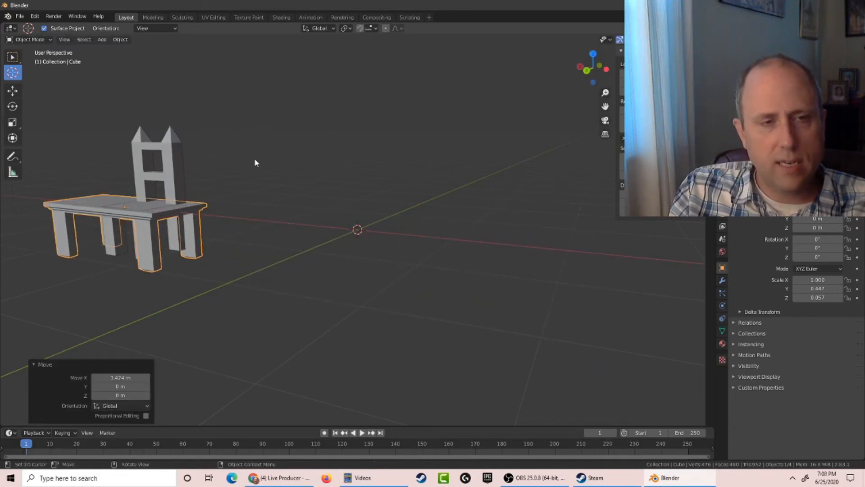
Raise the table about 0.124 m to align its legs with the chair's, and shift it horizontally about 0.139 m along Y.
{"action": "middle_click_drag", "start_coordinate": [255, 162], "coordinate": [179, 145]}
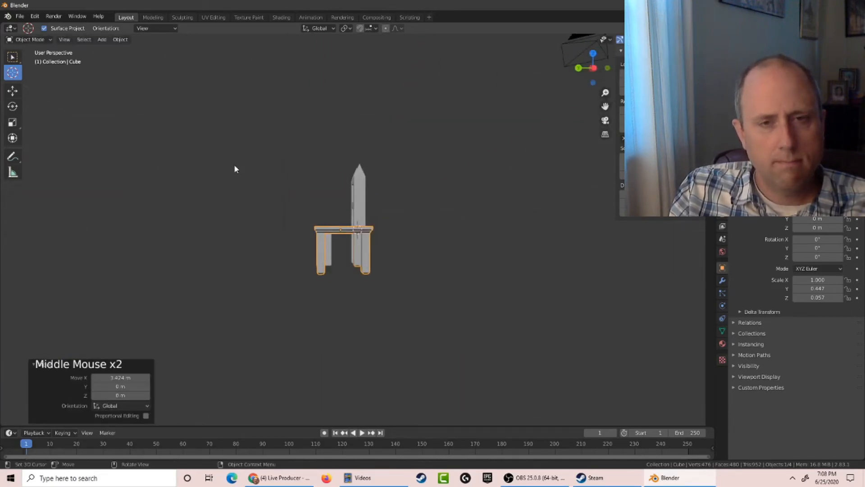
{"action": "key", "text": "g"}
{"action": "key", "text": "z"}
{"action": "left_click", "coordinate": [251, 167]}
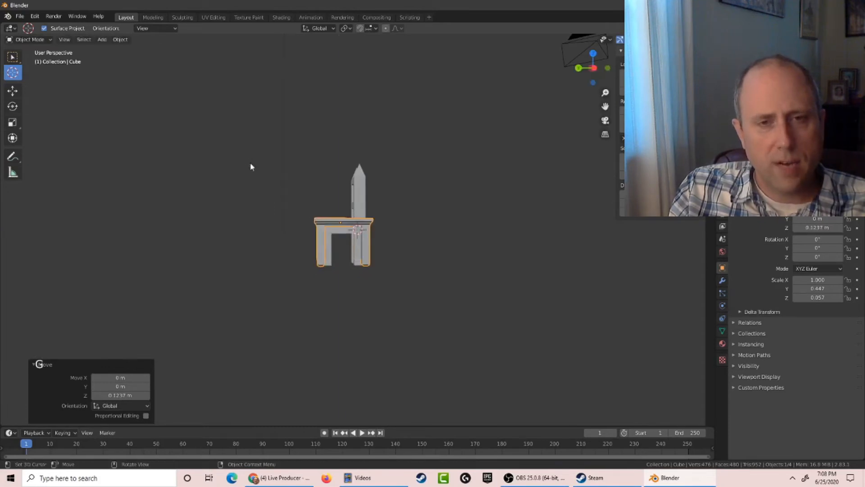
{"action": "key", "text": "g"}
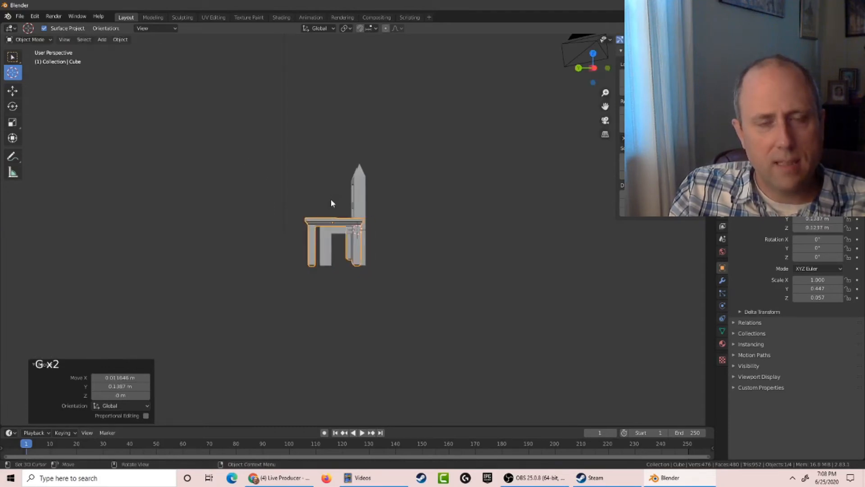
{"action": "middle_click_drag", "start_coordinate": [330, 199], "coordinate": [394, 220]}
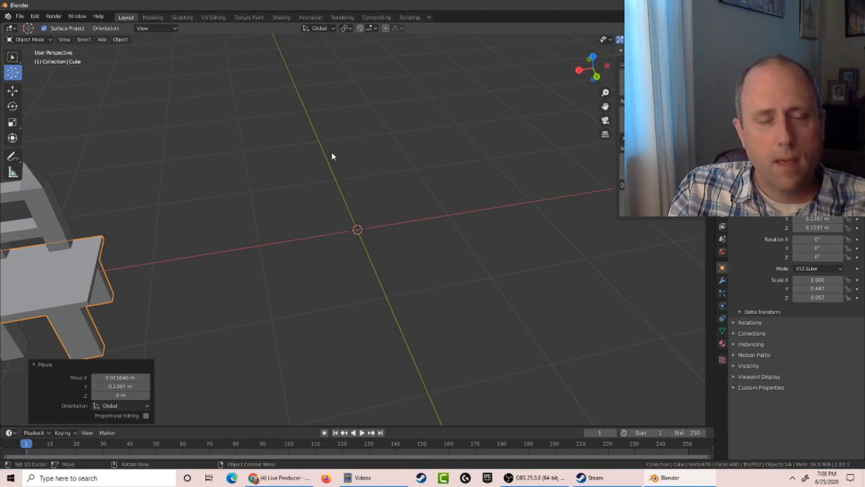
{"action": "scroll", "coordinate": [332, 156], "scroll_direction": "down", "scroll_amount": 2}
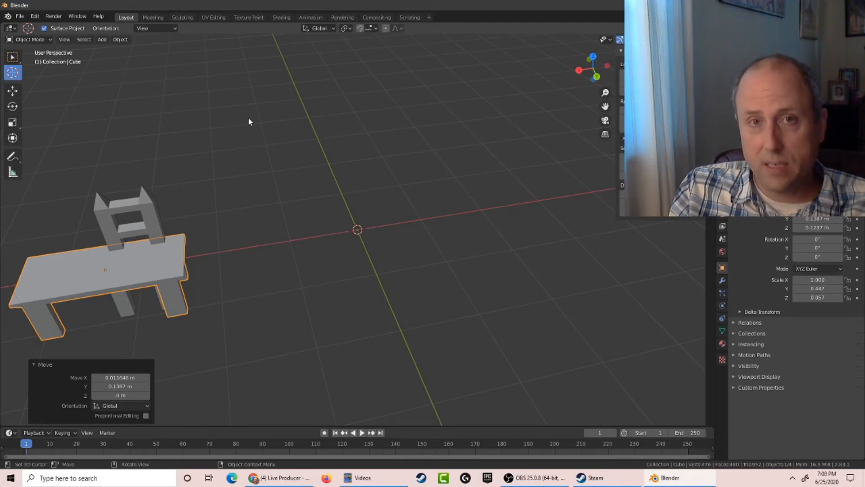
Add a cylinder mesh at the world origin.
{"action": "left_click", "coordinate": [111, 40]}
{"action": "mouse_move", "coordinate": [134, 43]}
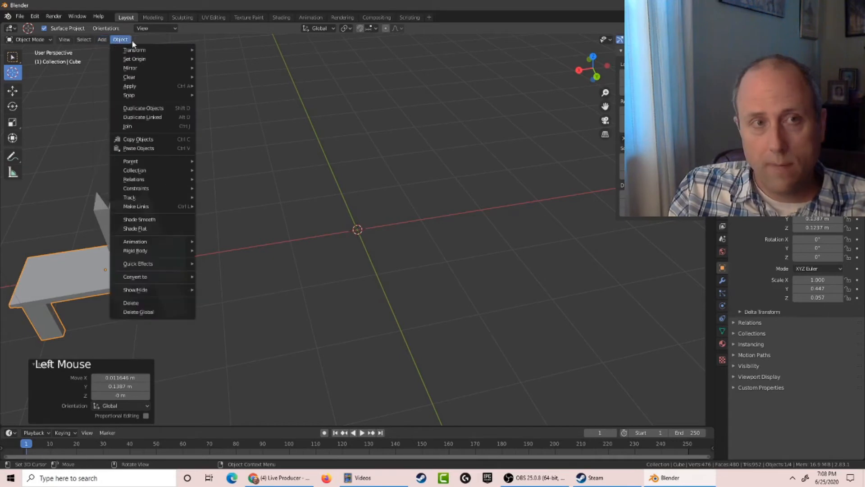
{"action": "mouse_move", "coordinate": [101, 39]}
{"action": "mouse_move", "coordinate": [113, 63]}
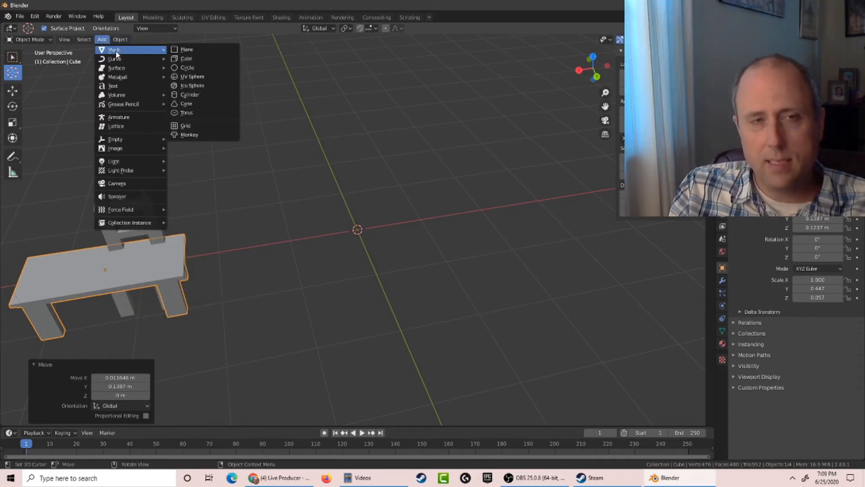
{"action": "left_click", "coordinate": [191, 95]}
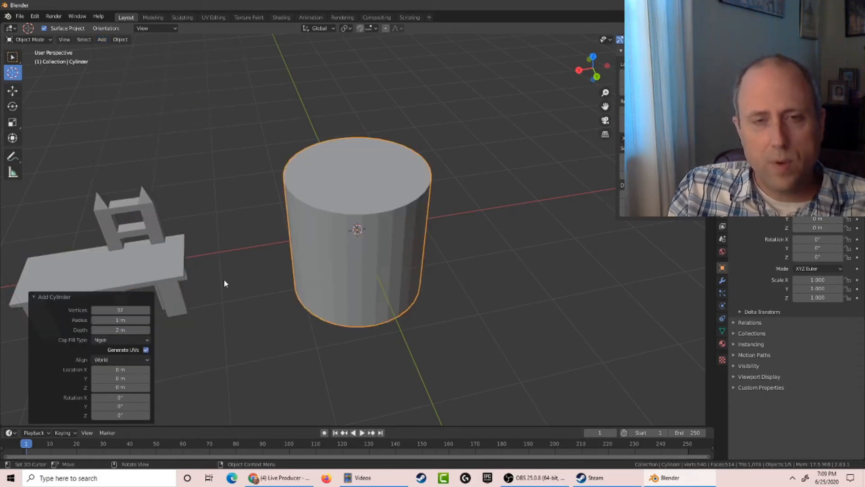
Set the new cylinder's radius to 0.2 m and its depth to 0.2 m.
{"action": "middle_click_drag", "start_coordinate": [224, 279], "coordinate": [203, 213]}
{"action": "scroll", "coordinate": [168, 253], "scroll_direction": "down", "scroll_amount": 2}
{"action": "scroll", "coordinate": [168, 253], "scroll_direction": "up", "scroll_amount": 1}
{"action": "scroll", "coordinate": [169, 253], "scroll_direction": "down", "scroll_amount": 2}
{"action": "scroll", "coordinate": [170, 253], "scroll_direction": "up", "scroll_amount": 1}
{"action": "scroll", "coordinate": [170, 251], "scroll_direction": "up", "scroll_amount": 7}
{"action": "scroll", "coordinate": [205, 258], "scroll_direction": "down", "scroll_amount": 2}
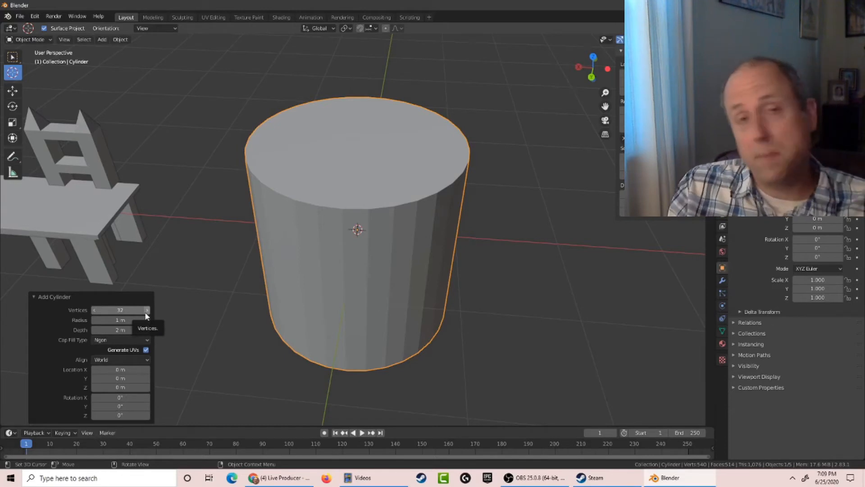
{"action": "left_click", "coordinate": [108, 320]}
{"action": "type", "text": "2"}
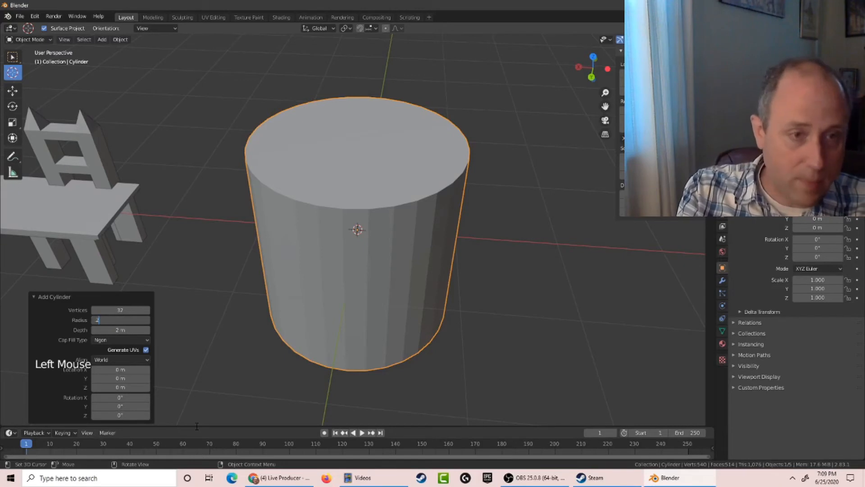
{"action": "key", "text": "Tab"}
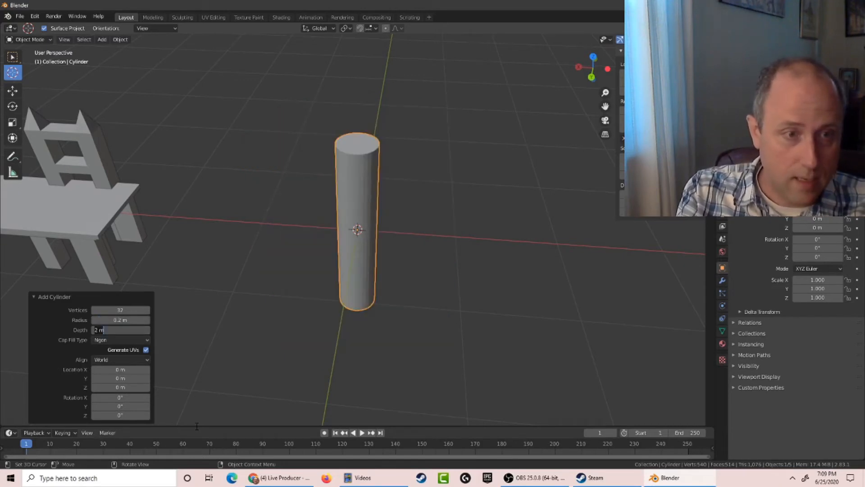
{"action": "type", "text": ".2"}
{"action": "key", "text": "Tab"}
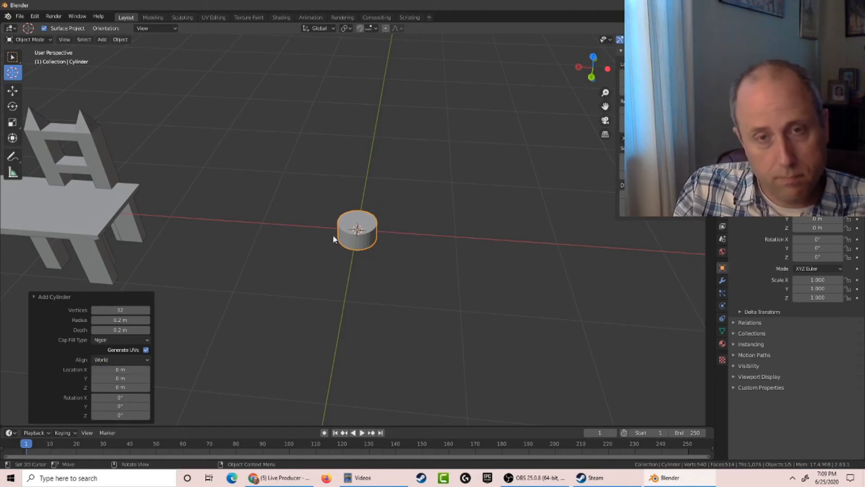
Set the cylinder's depth to 0.5 m, and compare its size with the table and chair.
{"action": "left_click", "coordinate": [125, 331]}
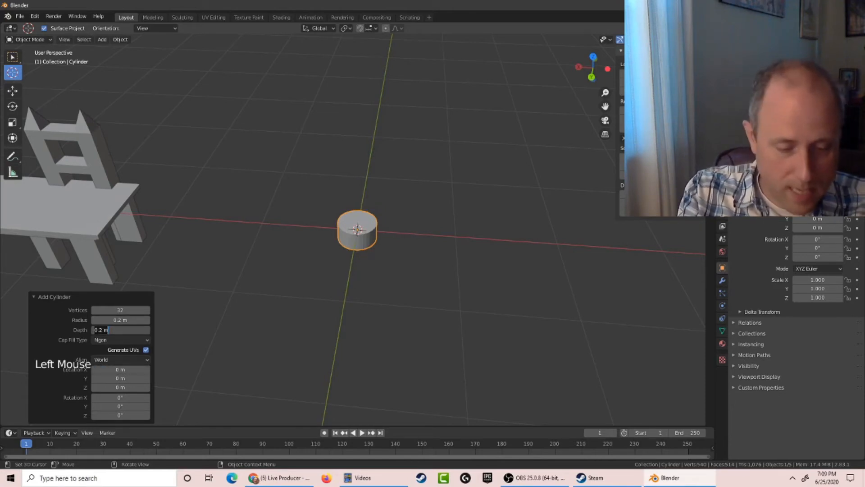
{"action": "type", "text": ".5"}
{"action": "key", "text": "Return"}
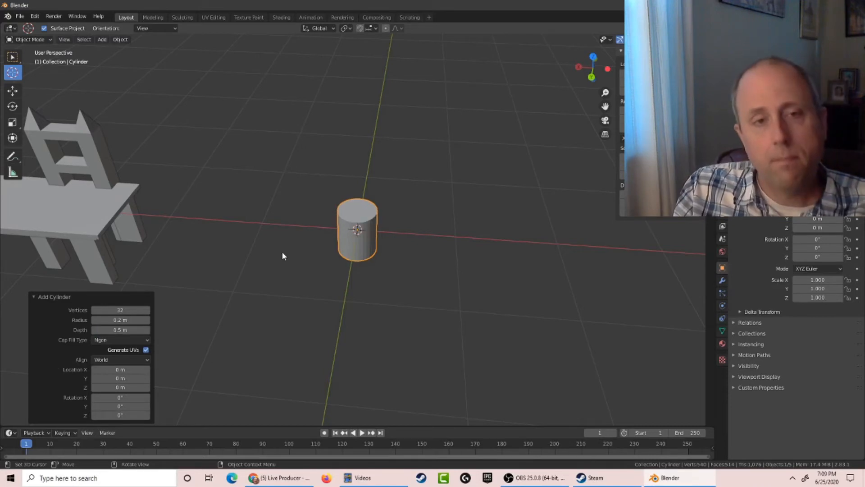
{"action": "middle_click_drag", "start_coordinate": [284, 252], "coordinate": [288, 221]}
{"action": "scroll", "coordinate": [288, 221], "scroll_direction": "up", "scroll_amount": 5}
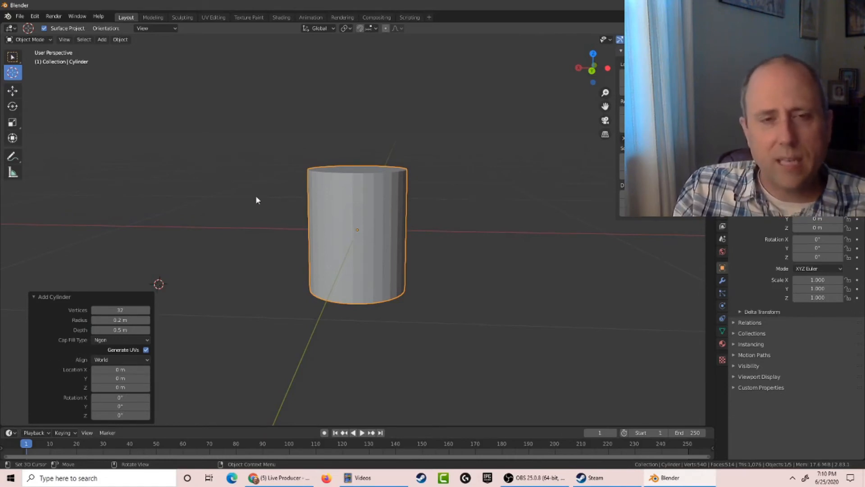
{"action": "middle_click_drag", "start_coordinate": [256, 198], "coordinate": [208, 197]}
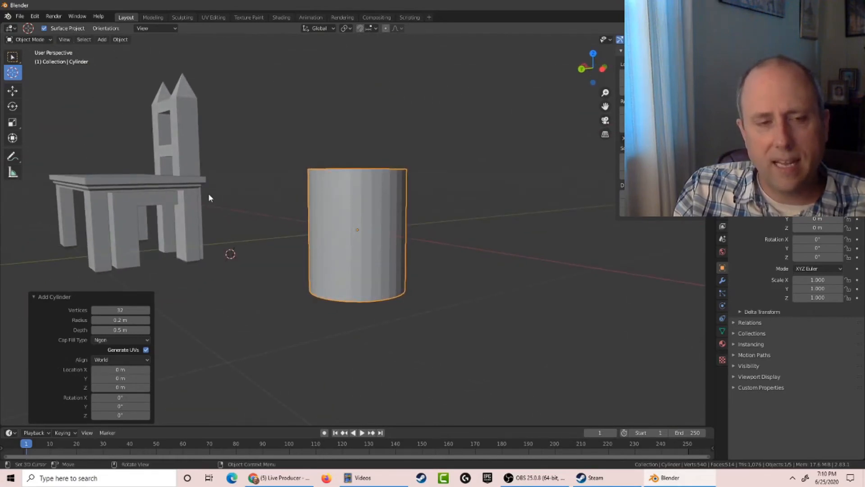
{"action": "middle_click_drag", "start_coordinate": [212, 177], "coordinate": [240, 226]}
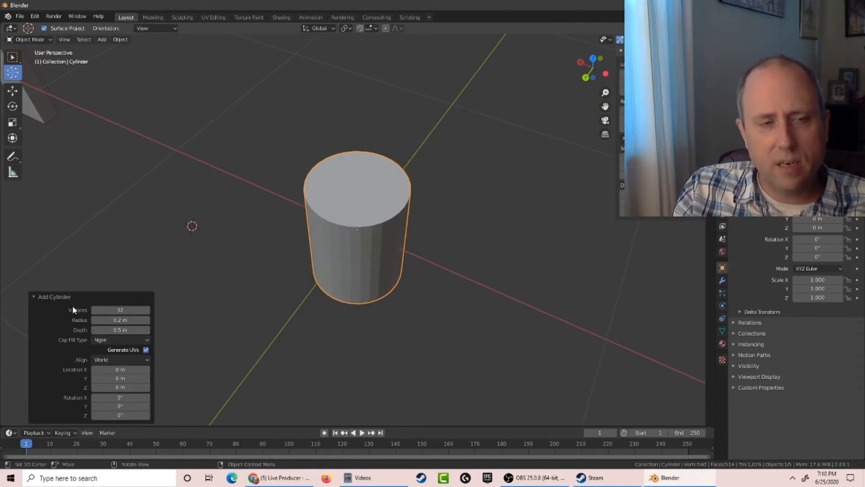
Set the cylinder's cap fill type to Triangle Fan.
{"action": "left_click", "coordinate": [105, 340]}
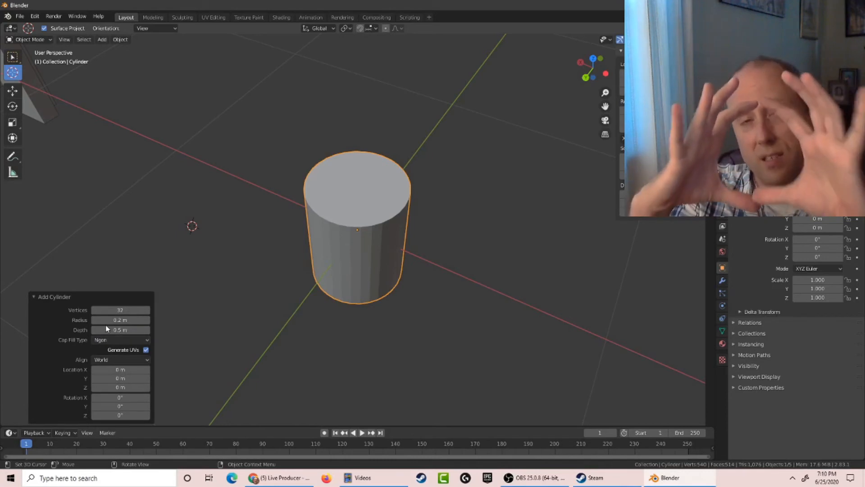
{"action": "left_click", "coordinate": [104, 339]}
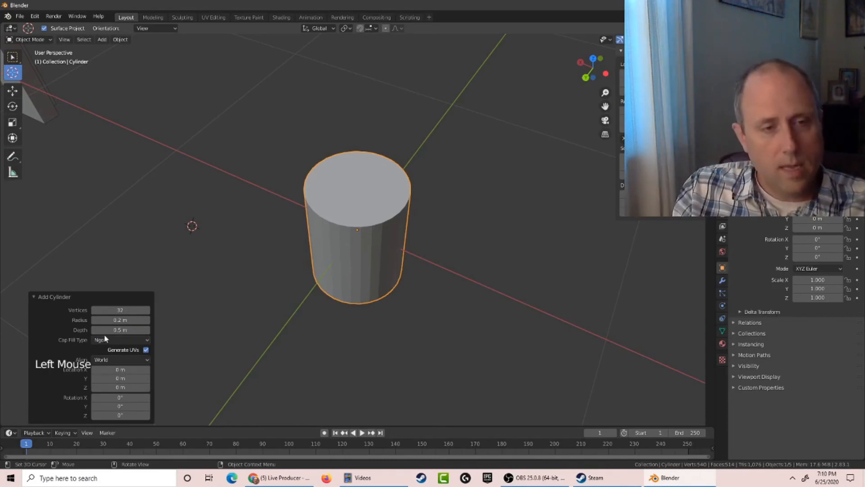
{"action": "left_click", "coordinate": [111, 370]}
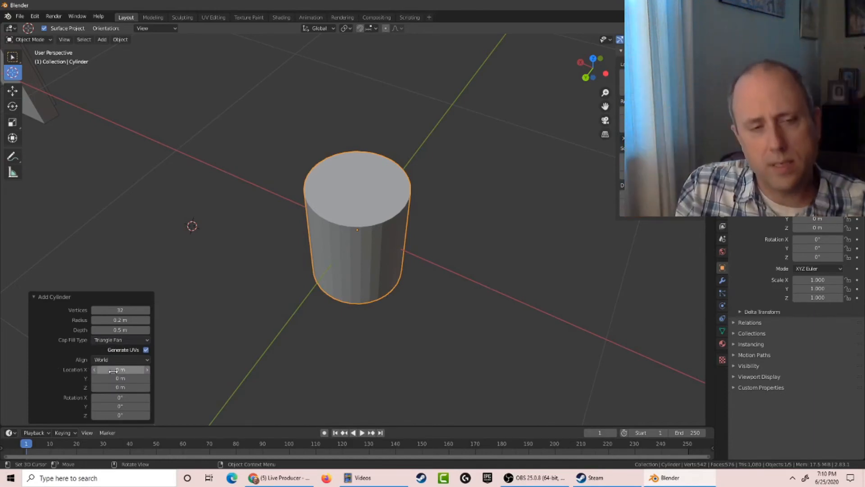
{"action": "left_click", "coordinate": [129, 329]}
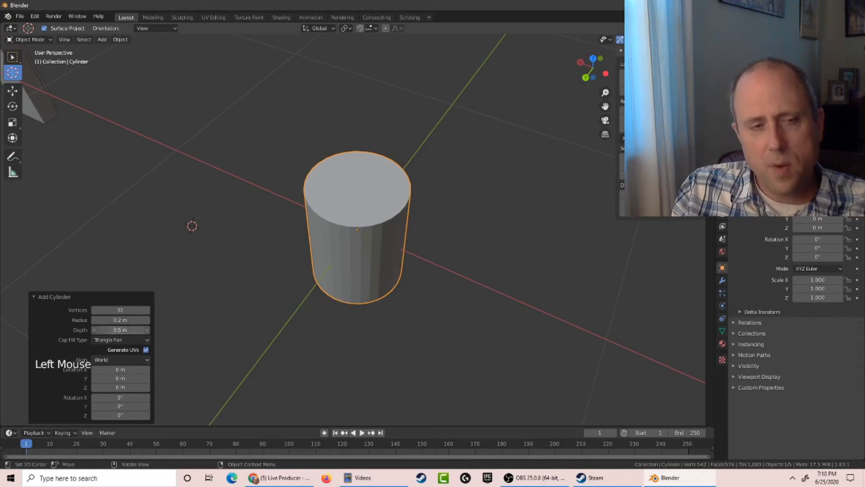
Set the cylinder's cap fill type to Nothing, and look through its open ends.
{"action": "left_click", "coordinate": [143, 340]}
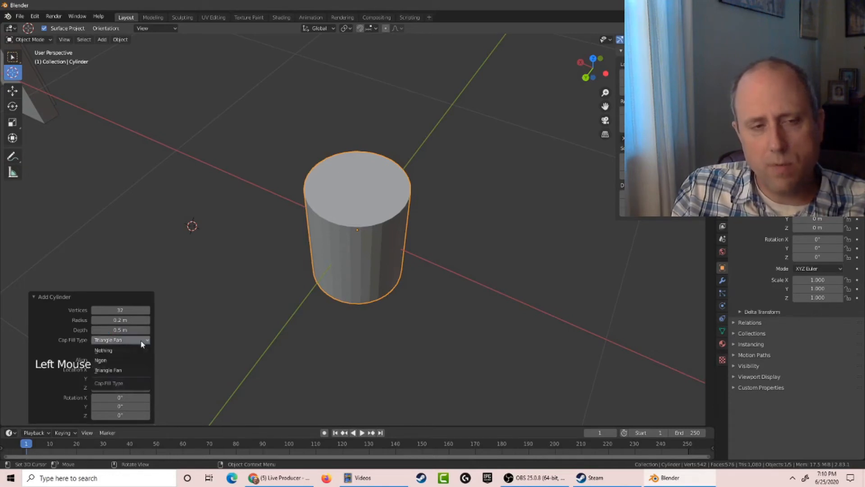
{"action": "left_click", "coordinate": [140, 350]}
{"action": "middle_click_drag", "start_coordinate": [234, 311], "coordinate": [269, 320]}
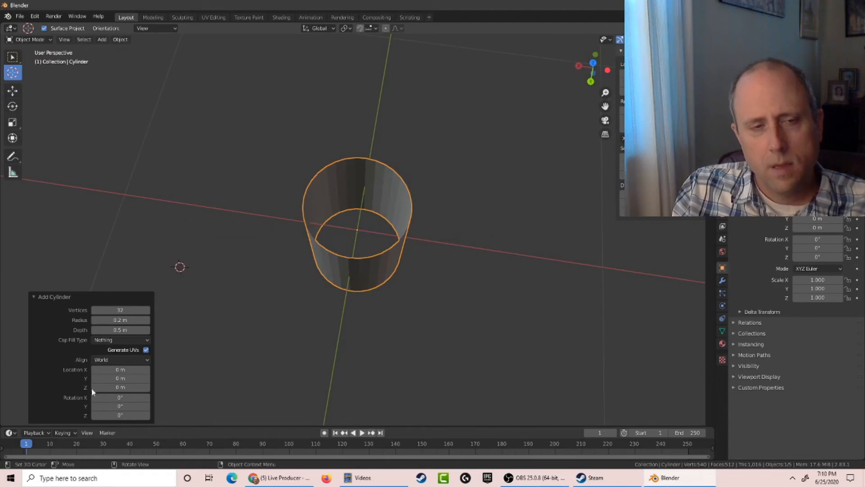
Set the cylinder's cap fill type to Ngon, and enter Edit Mode with the Select Box tool active.
{"action": "left_click", "coordinate": [108, 339]}
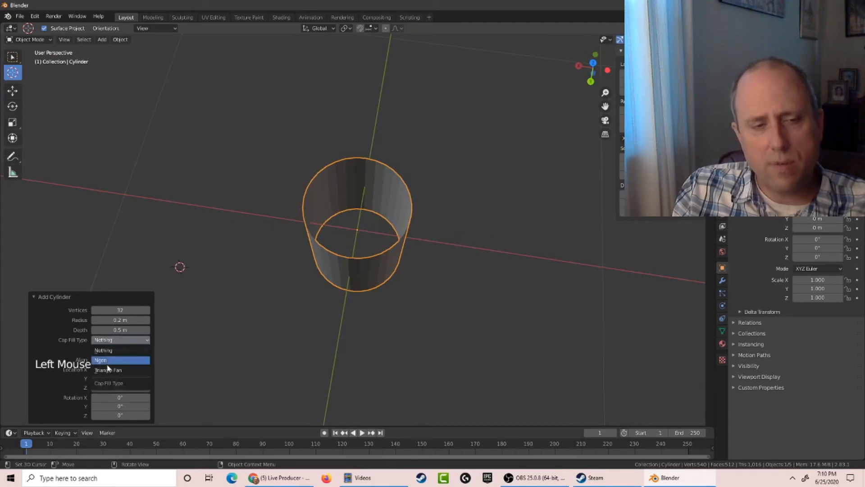
{"action": "left_click", "coordinate": [113, 360]}
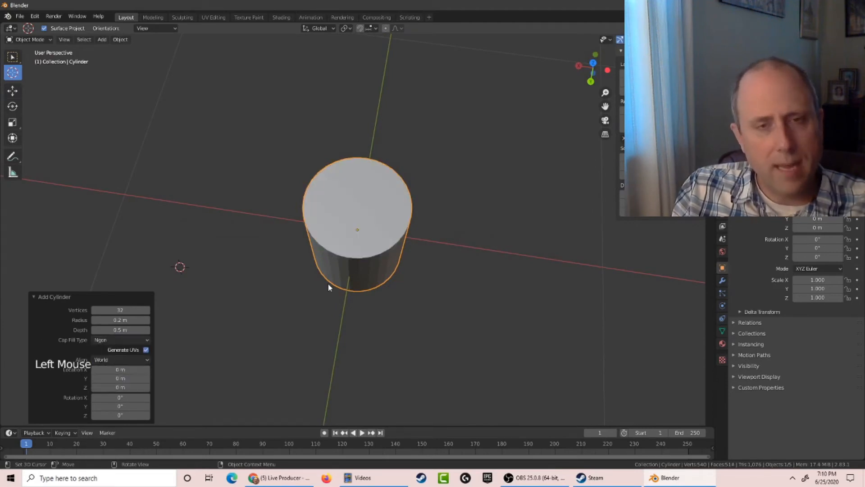
{"action": "key", "text": "Tab"}
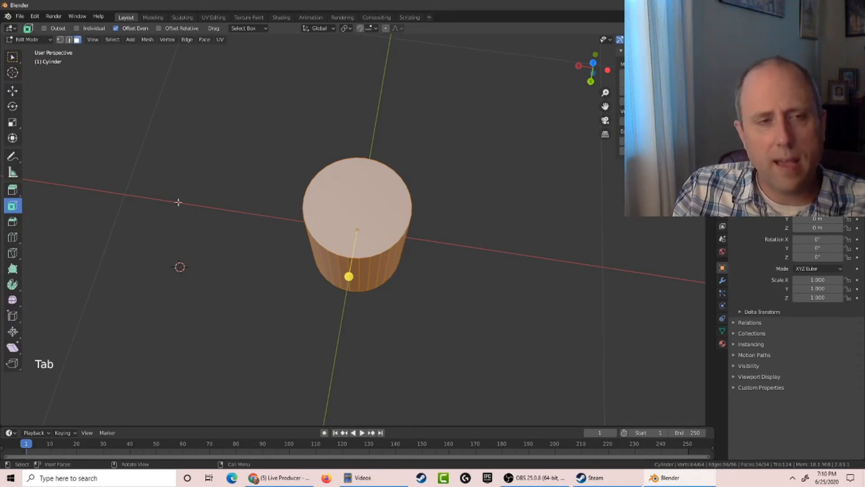
{"action": "left_click", "coordinate": [12, 57]}
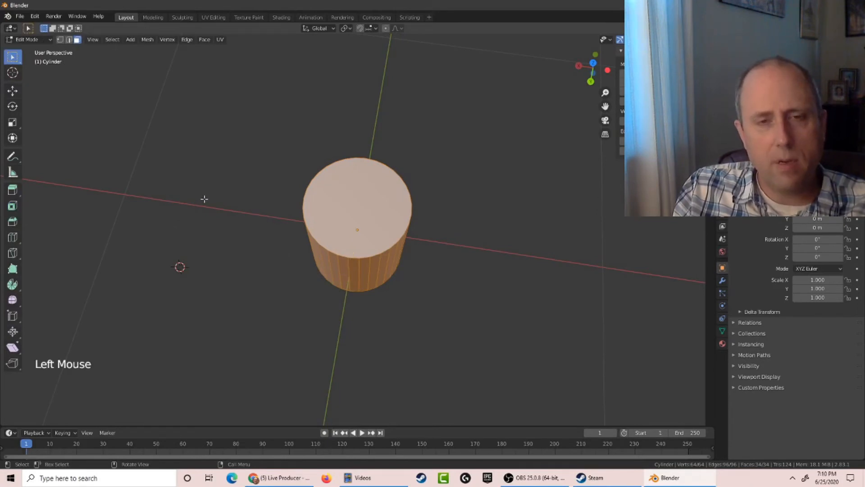
Select single side faces and the top cap in face select mode to examine how the cylinder's surface is divided.
{"action": "middle_click_drag", "start_coordinate": [205, 199], "coordinate": [212, 153]}
{"action": "scroll", "coordinate": [103, 53], "scroll_direction": "up", "scroll_amount": 1}
{"action": "left_click", "coordinate": [77, 40]}
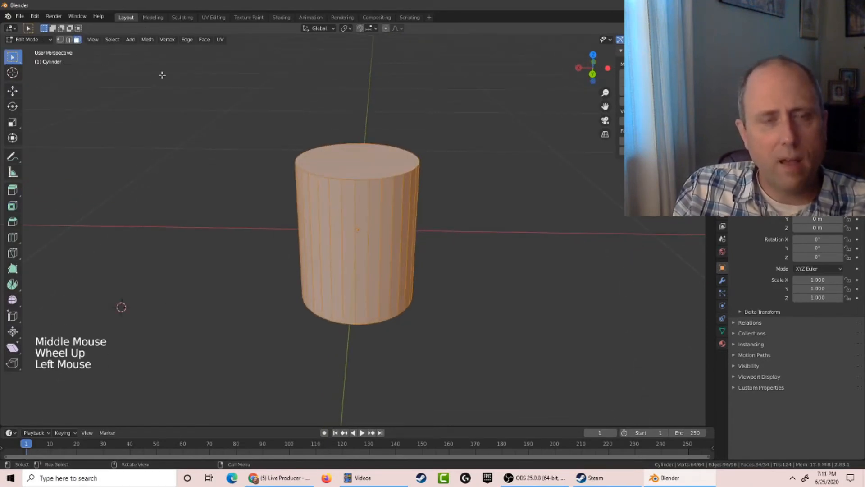
{"action": "left_click", "coordinate": [396, 227]}
{"action": "left_click", "coordinate": [357, 234]}
{"action": "left_click", "coordinate": [310, 238]}
{"action": "left_click", "coordinate": [350, 178]}
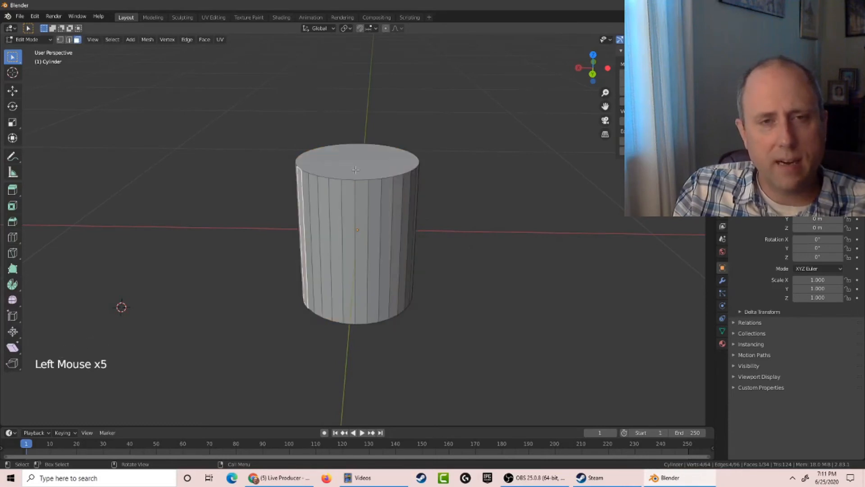
{"action": "middle_click_drag", "start_coordinate": [342, 260], "coordinate": [319, 380]}
{"action": "middle_click_drag", "start_coordinate": [318, 303], "coordinate": [326, 195]}
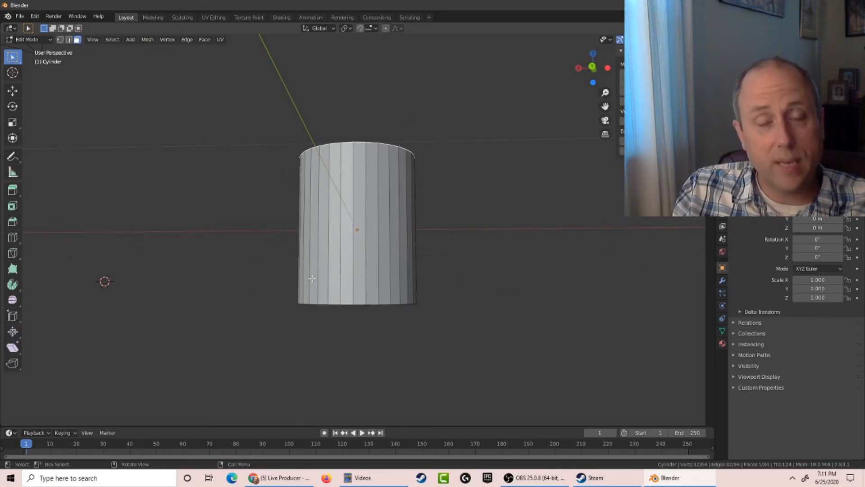
Try subdividing the whole cylinder mesh with one cut, and undo the subdivision.
{"action": "left_click_drag", "start_coordinate": [256, 136], "coordinate": [420, 311]}
{"action": "key", "text": "a"}
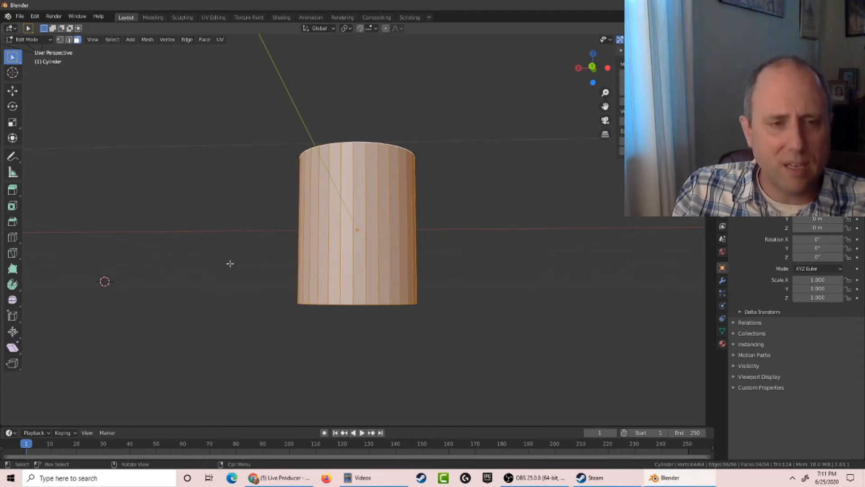
{"action": "right_click", "coordinate": [384, 211]}
{"action": "left_click", "coordinate": [379, 217]}
{"action": "middle_click_drag", "start_coordinate": [246, 204], "coordinate": [230, 218]}
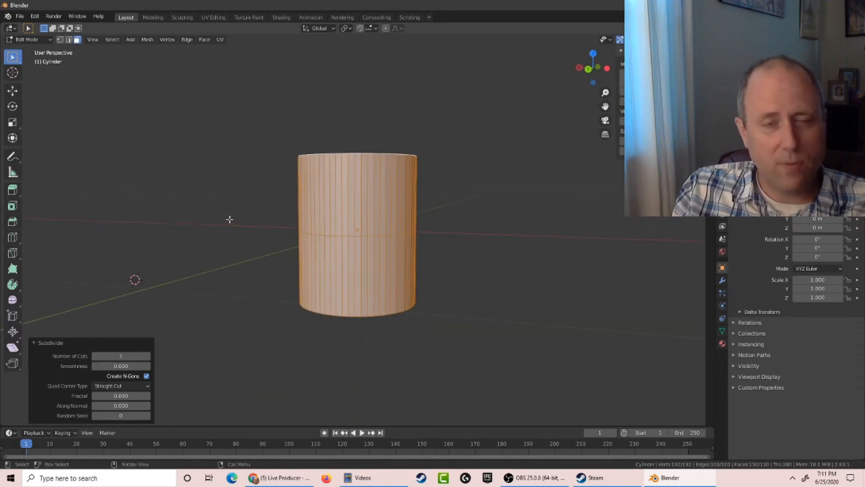
{"action": "key", "text": "ctrl+z"}
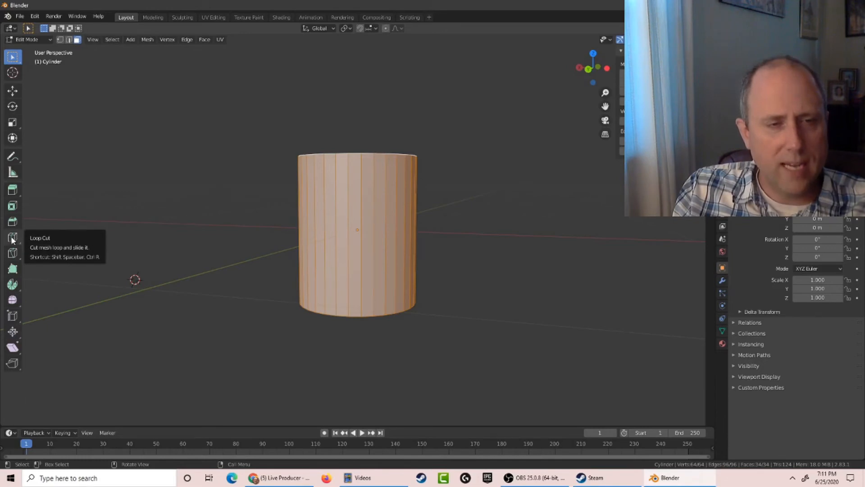
Add five evenly spaced horizontal loop cuts around the cylinder's side without sliding them.
{"action": "key", "text": "ctrl+r"}
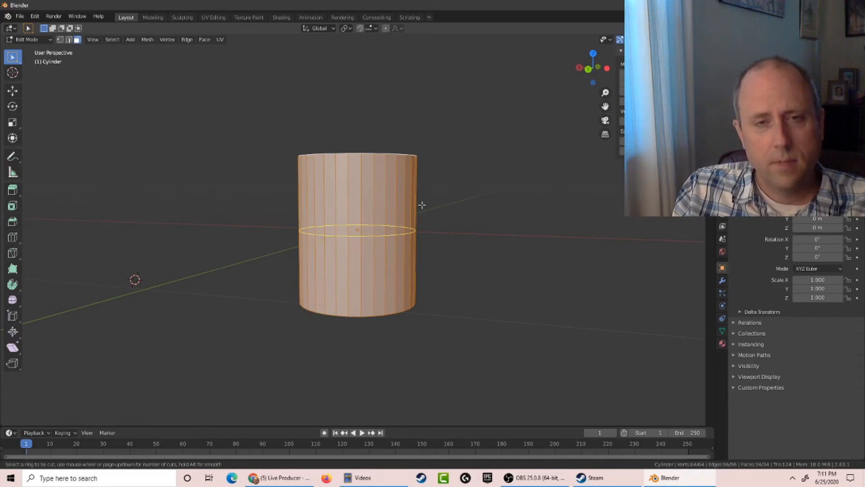
{"action": "scroll", "coordinate": [422, 205], "scroll_direction": "up", "scroll_amount": 2}
{"action": "scroll", "coordinate": [422, 206], "scroll_direction": "down", "scroll_amount": 2}
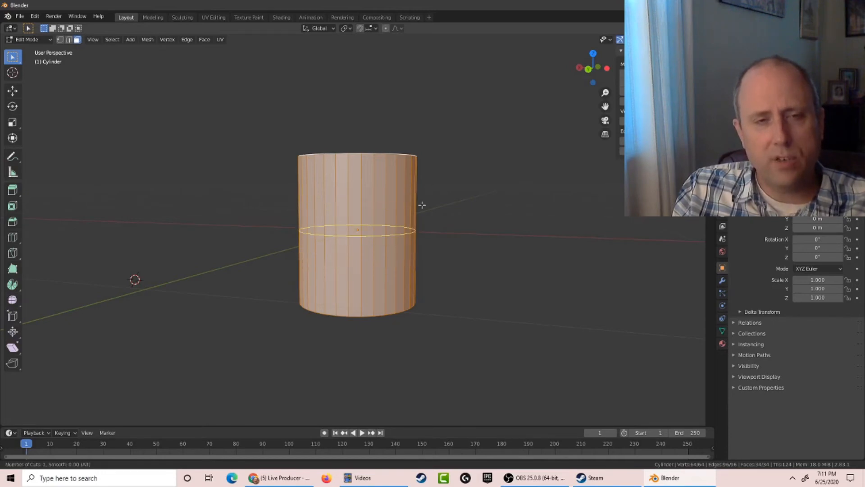
{"action": "scroll", "coordinate": [422, 205], "scroll_direction": "up", "scroll_amount": 3}
{"action": "scroll", "coordinate": [422, 205], "scroll_direction": "up", "scroll_amount": 1}
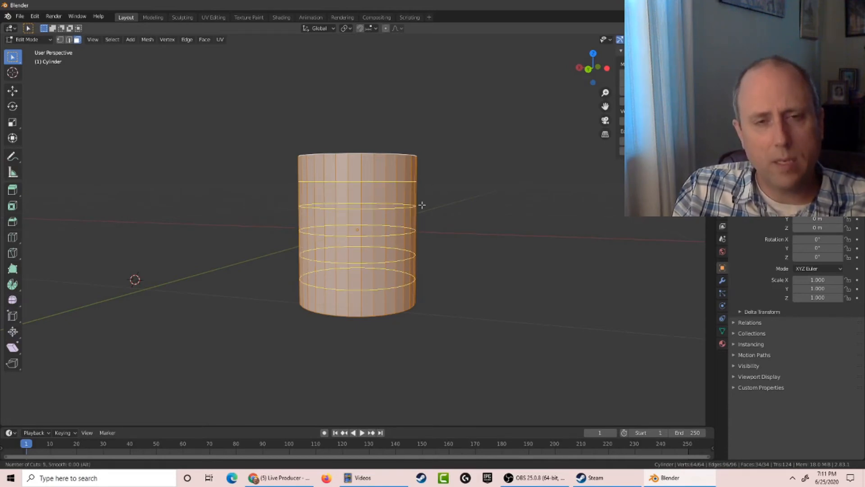
{"action": "scroll", "coordinate": [422, 205], "scroll_direction": "down", "scroll_amount": 1}
{"action": "scroll", "coordinate": [421, 205], "scroll_direction": "up", "scroll_amount": 1}
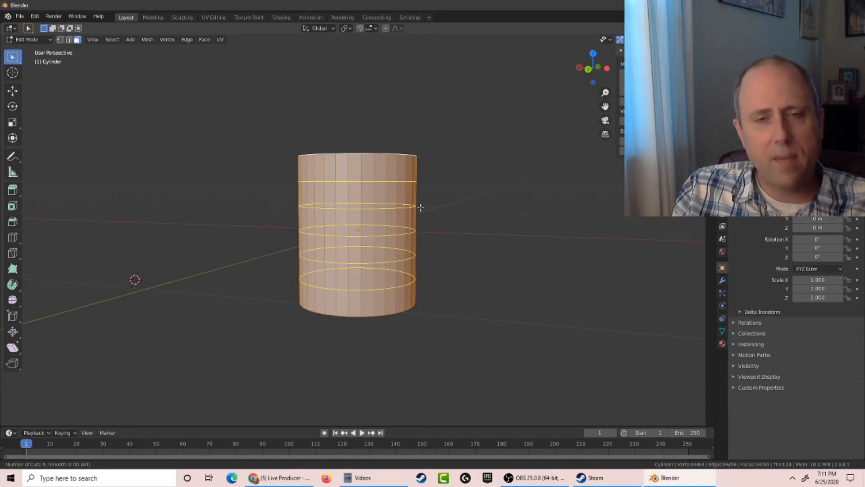
{"action": "left_click", "coordinate": [421, 208]}
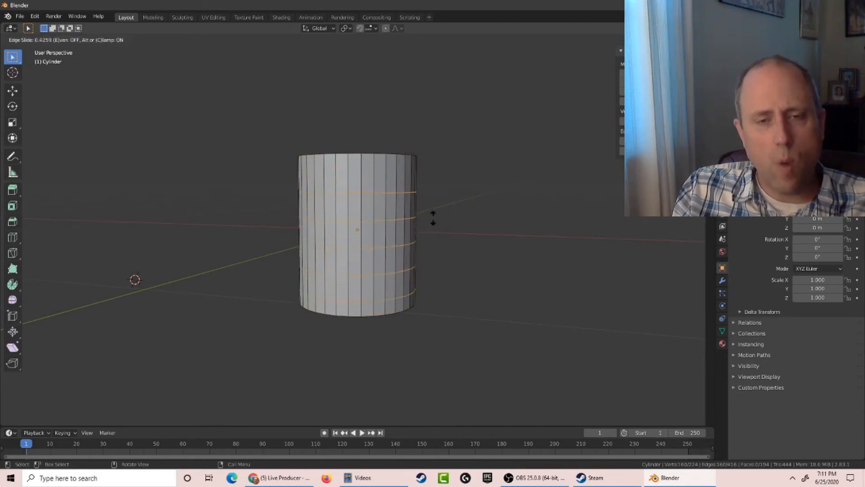
{"action": "right_click", "coordinate": [457, 204]}
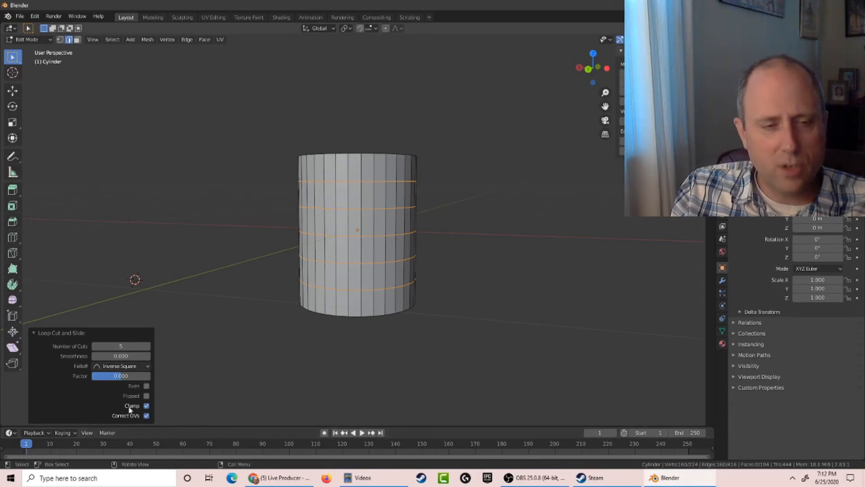
Try selecting single edges and a vertical edge loop on the cylinder's side.
{"action": "middle_click_drag", "start_coordinate": [210, 344], "coordinate": [264, 342]}
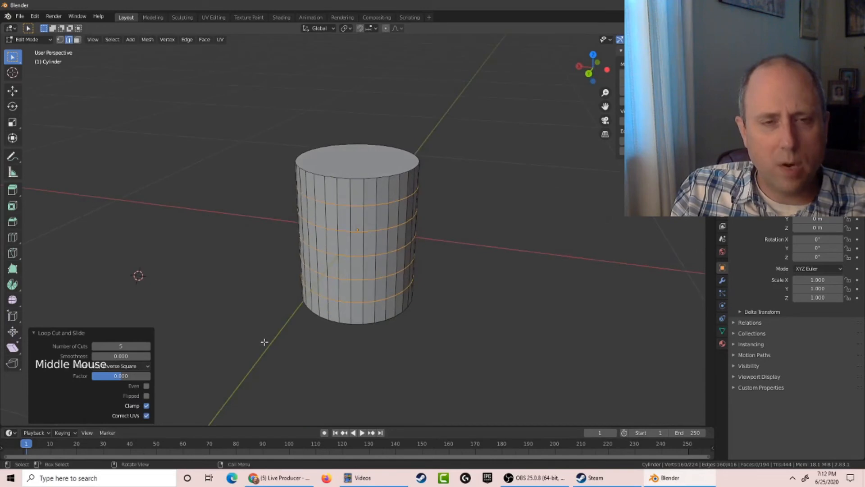
{"action": "left_click", "coordinate": [317, 263]}
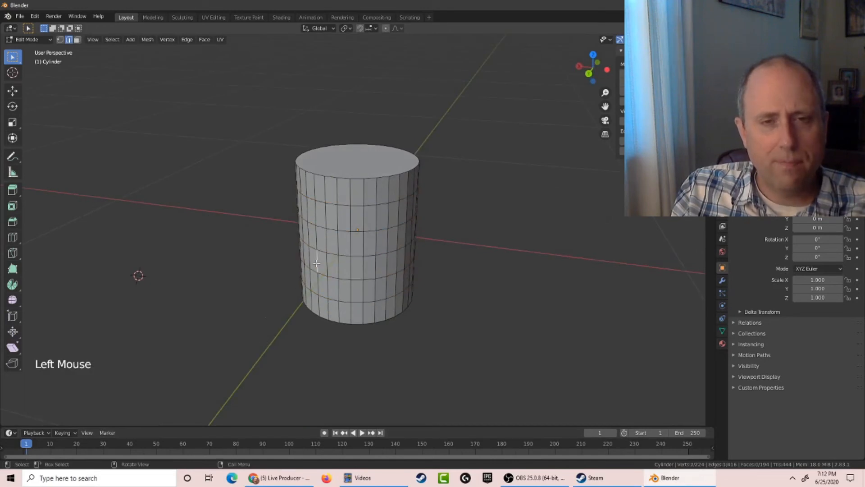
{"action": "left_click", "coordinate": [346, 225]}
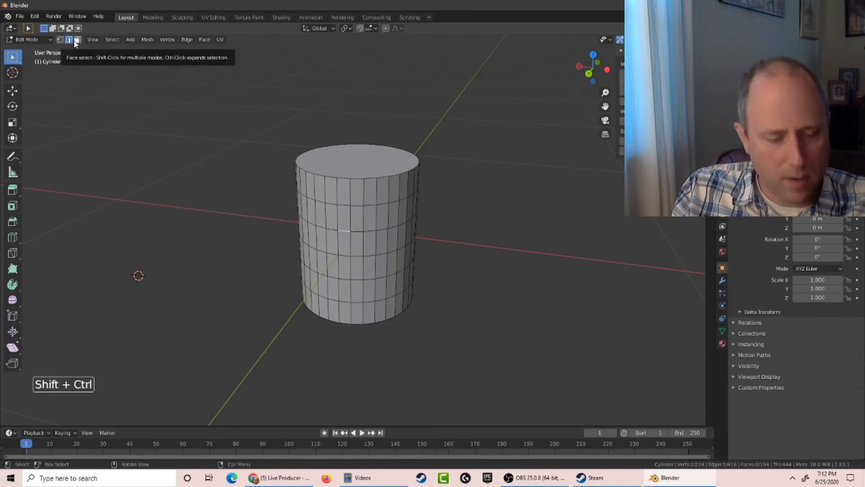
{"action": "key", "text": "shift+ctrl+2"}
{"action": "key", "text": "shift+ctrl+2"}
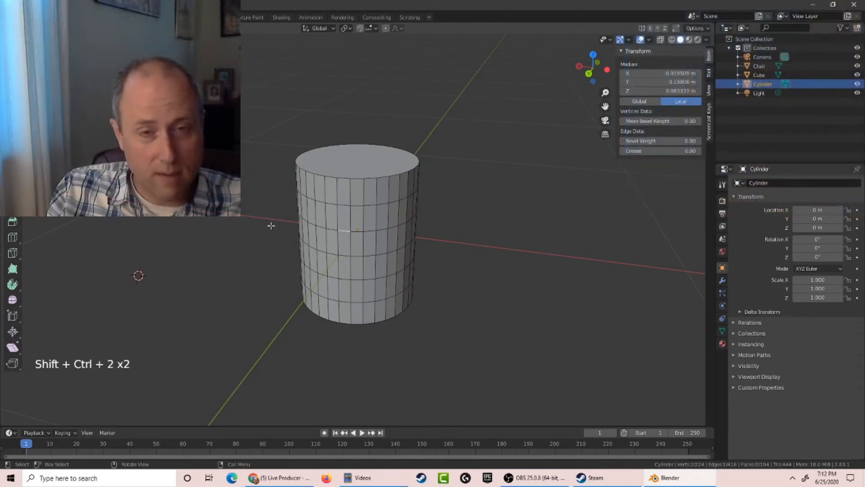
{"action": "left_click", "coordinate": [337, 219], "text": "alt"}
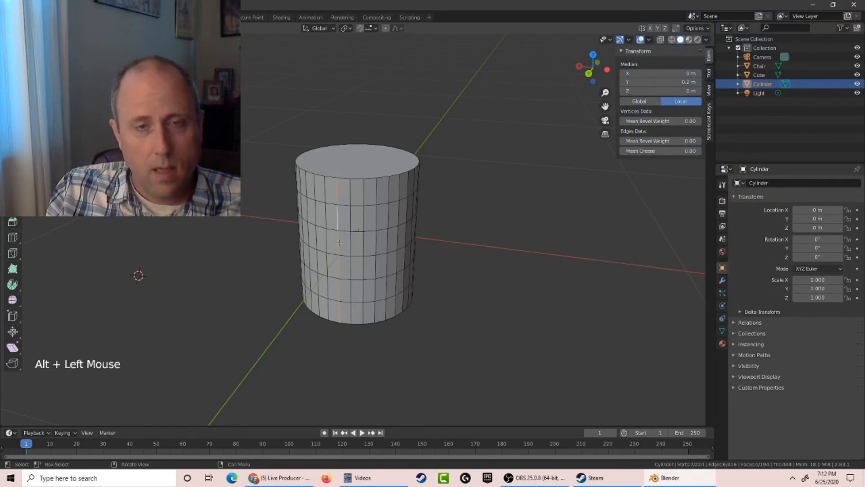
Select the second horizontal edge loop below the cylinder's top rim and scale it inward to form a narrow waist.
{"action": "left_click", "coordinate": [347, 231], "text": "alt"}
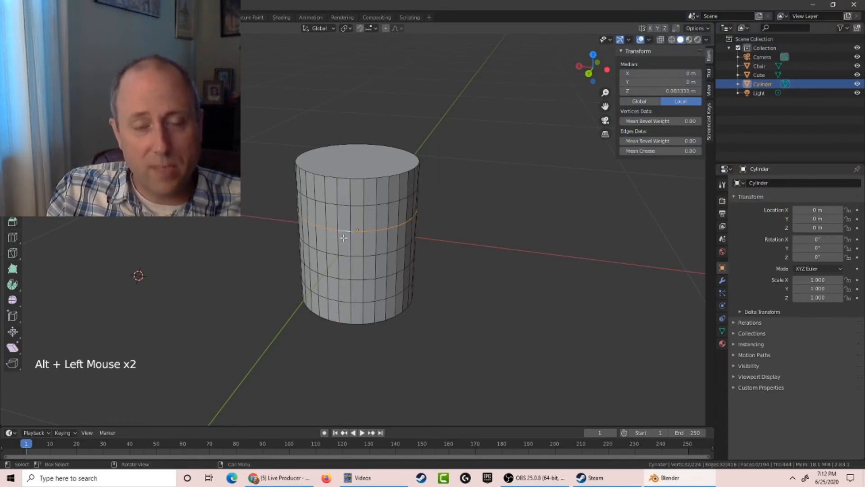
{"action": "scroll", "coordinate": [344, 238], "scroll_direction": "up", "scroll_amount": 1}
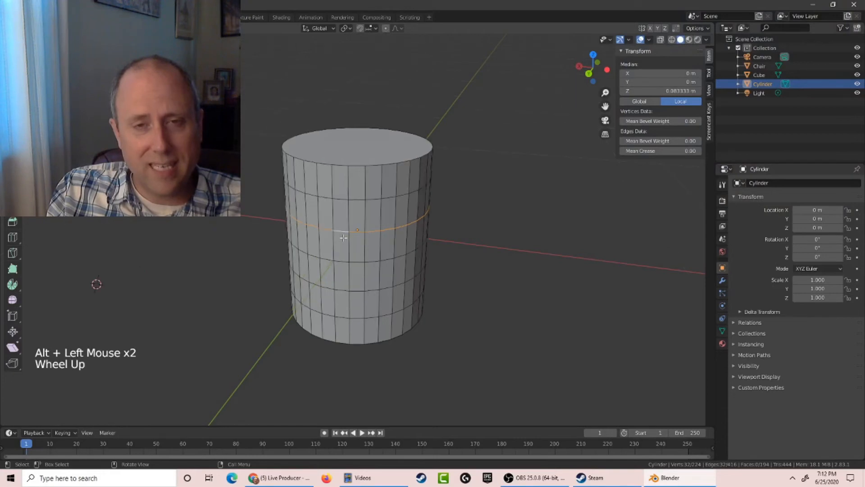
{"action": "middle_click_drag", "start_coordinate": [343, 237], "coordinate": [448, 209]}
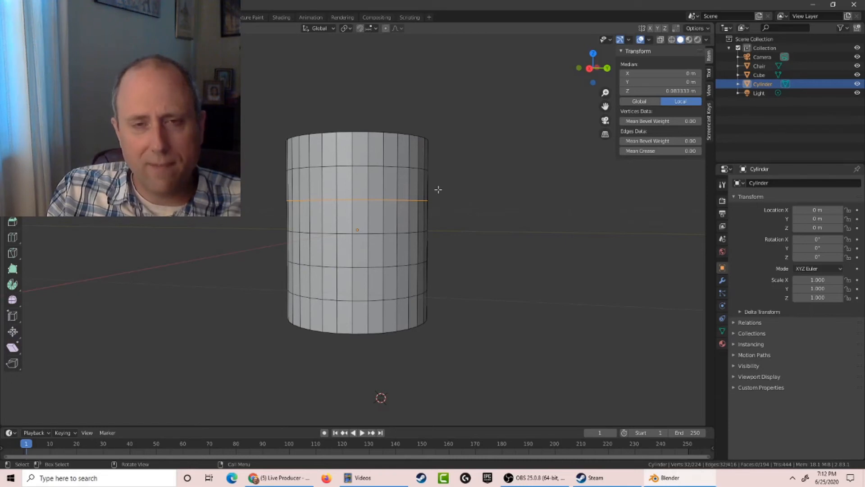
{"action": "key", "text": "s"}
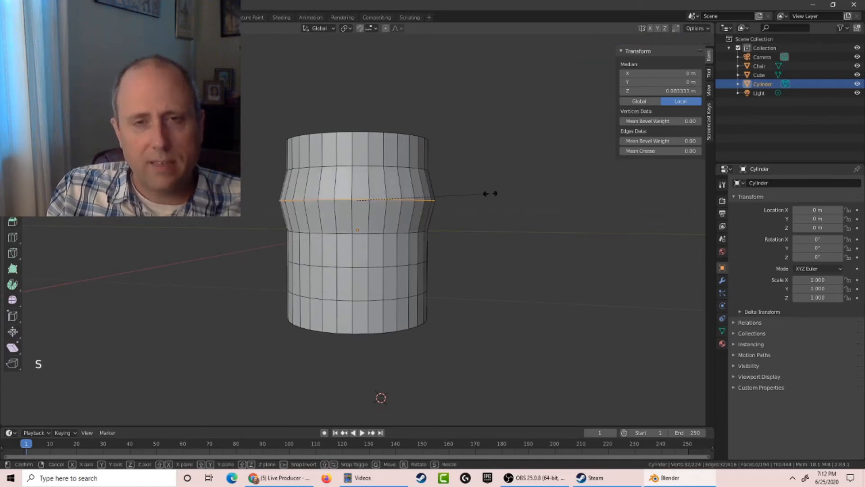
{"action": "left_click", "coordinate": [426, 195]}
Scale the cylinder's middle edge loop to 0.667 and the loop directly below it to 0.883.
{"action": "left_click", "coordinate": [383, 233], "text": "alt"}
{"action": "key", "text": "s"}
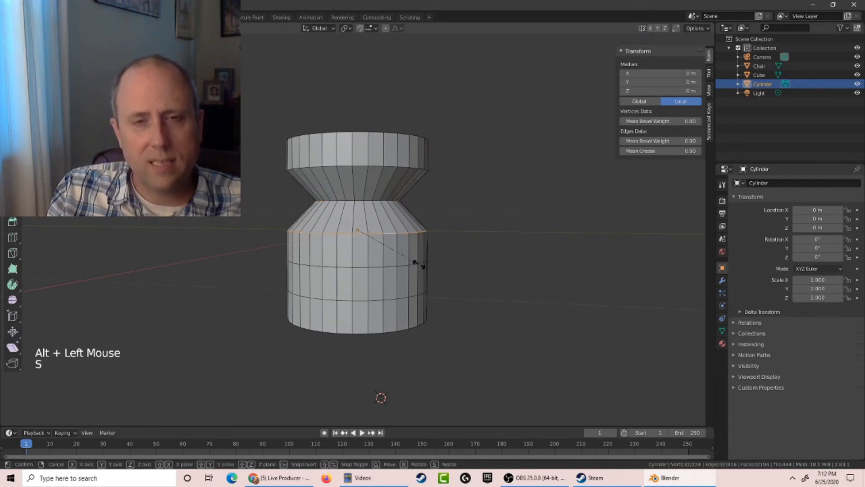
{"action": "left_click", "coordinate": [402, 248]}
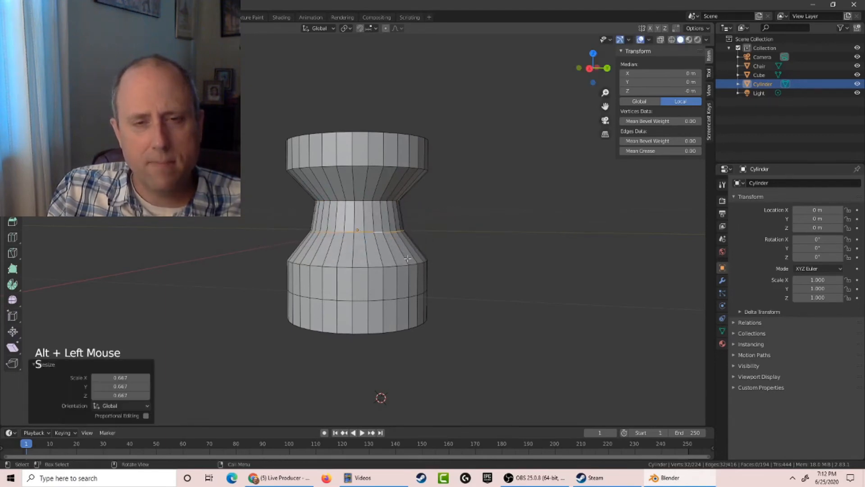
{"action": "left_click", "coordinate": [417, 261], "text": "alt"}
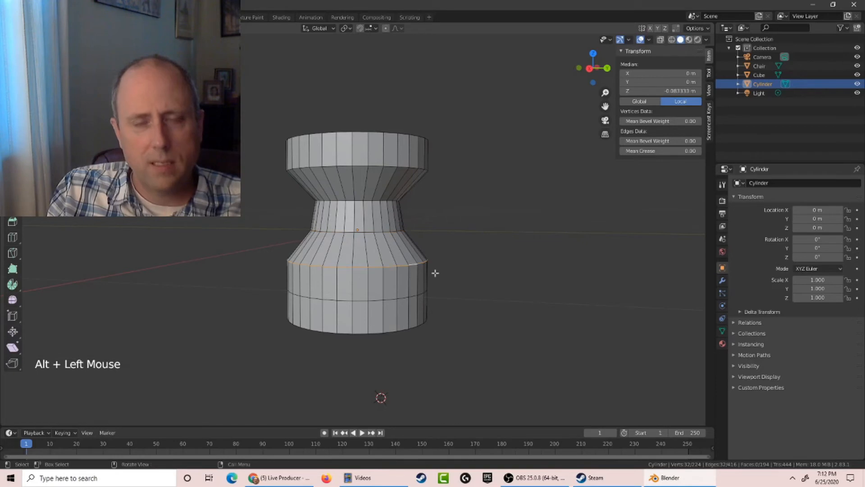
{"action": "key", "text": "s"}
{"action": "left_click", "coordinate": [490, 276]}
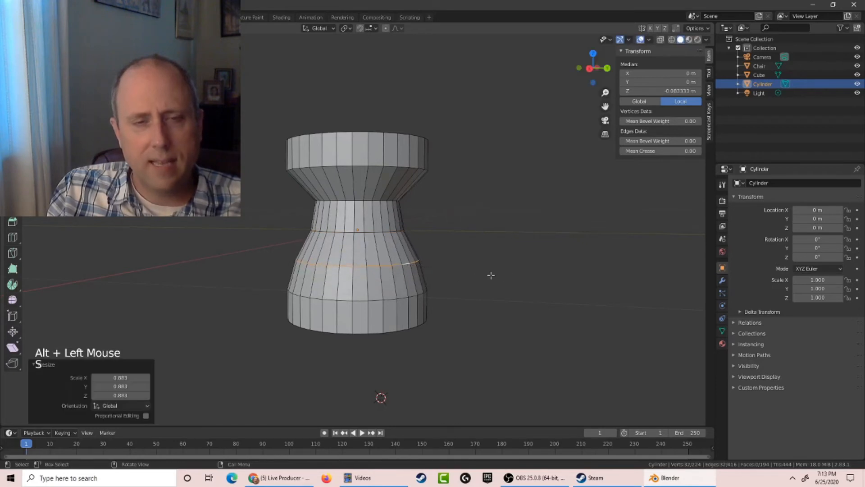
Scale the cylinder's bottom rim edge loop to 0.821 and the loop just below the top rim to 0.872.
{"action": "left_click", "coordinate": [420, 326]}
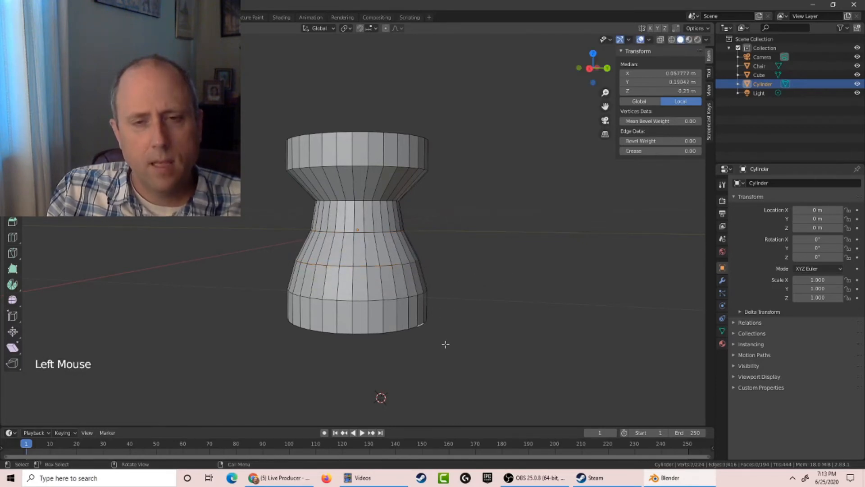
{"action": "left_click", "coordinate": [421, 326], "text": "alt"}
{"action": "key", "text": "s"}
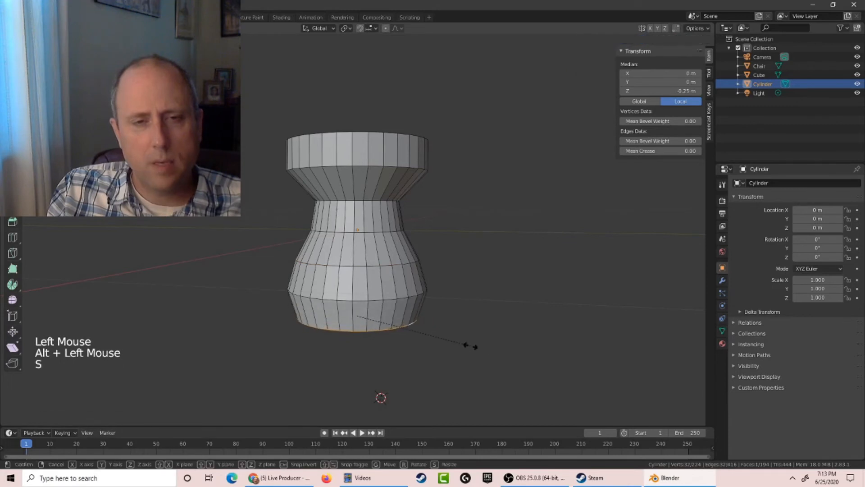
{"action": "left_click", "coordinate": [462, 344]}
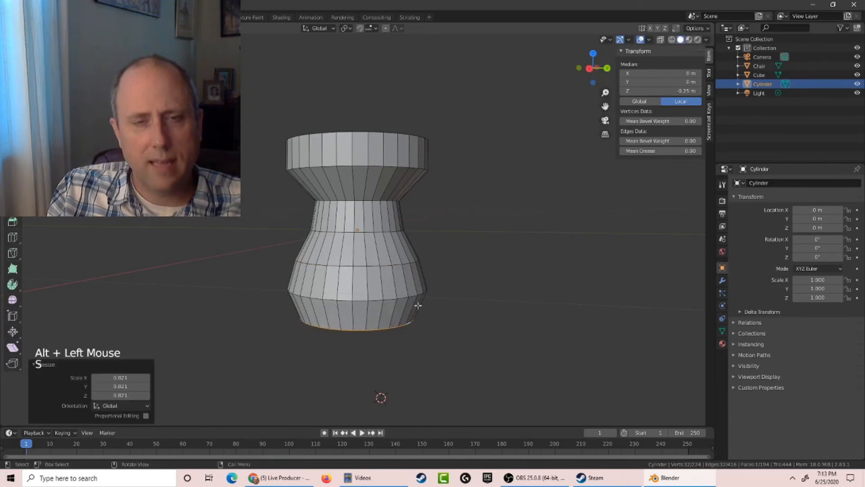
{"action": "left_click", "coordinate": [342, 166]}
{"action": "left_click", "coordinate": [346, 168], "text": "alt"}
{"action": "key", "text": "s"}
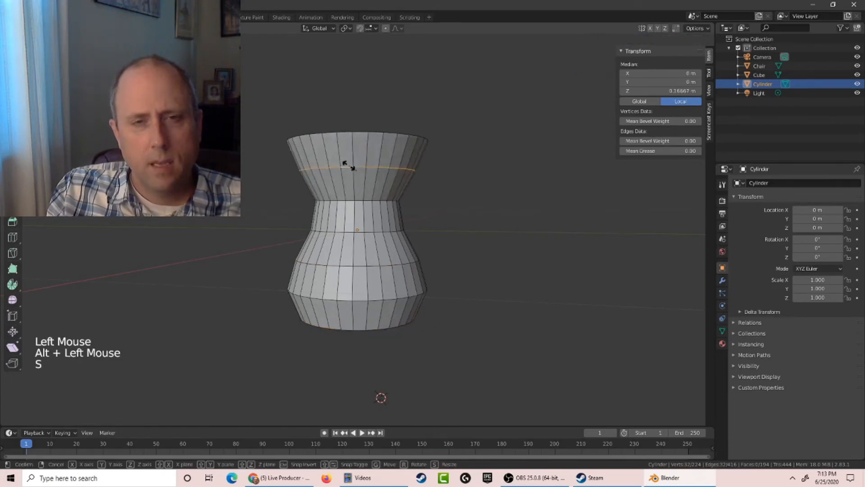
{"action": "left_click", "coordinate": [349, 165]}
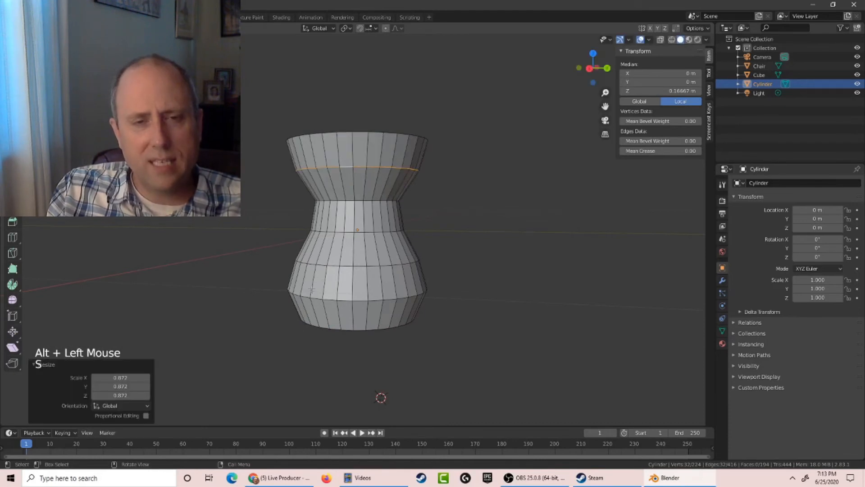
{"action": "left_click", "coordinate": [311, 266]}
{"action": "key", "text": "space"}
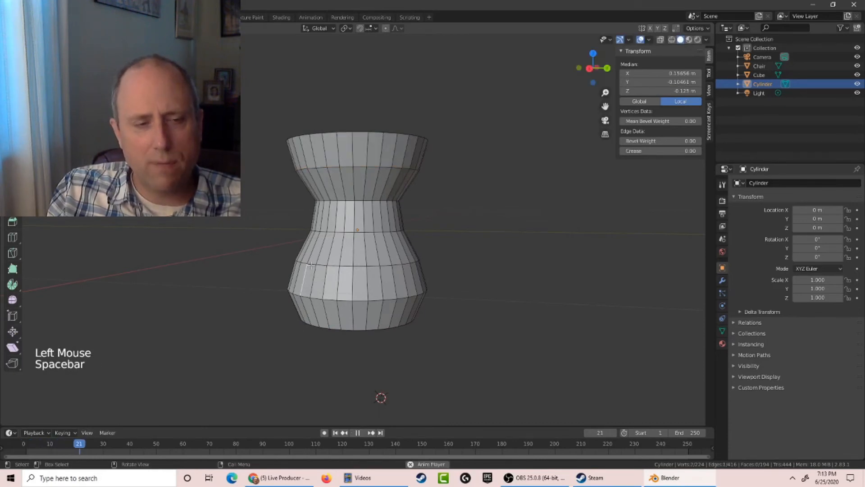
Stop the animation playback, scale the edge loop directly below the cylinder's middle loop to 1.148, and scale the middle loop to 1.247.
{"action": "key", "text": "space"}
{"action": "left_click", "coordinate": [311, 265], "text": "alt"}
{"action": "key", "text": "s"}
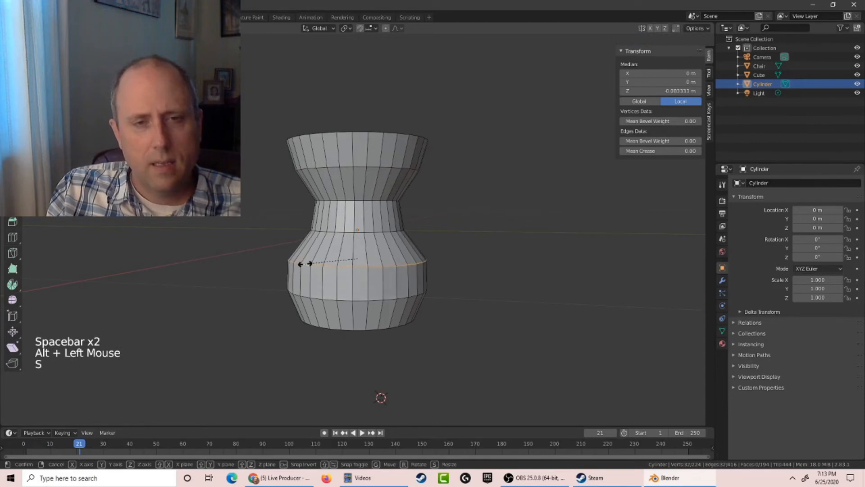
{"action": "left_click", "coordinate": [304, 263]}
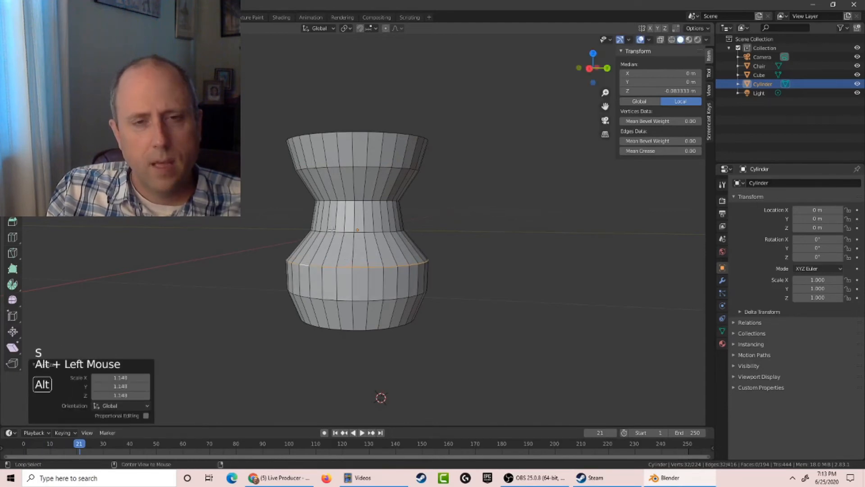
{"action": "left_click", "coordinate": [318, 231], "text": "alt"}
{"action": "key", "text": "s"}
{"action": "left_click", "coordinate": [326, 231]}
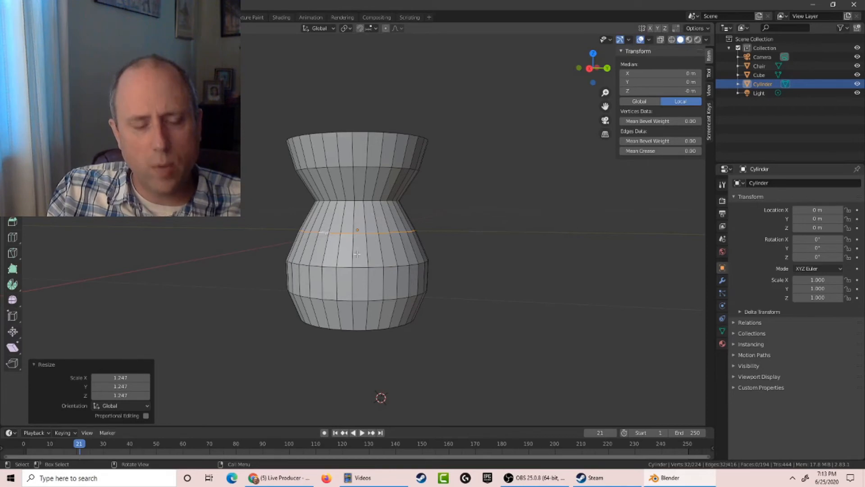
Add one loop cut between the cylinder's middle edge loop and the loop below it, and scale it to 1.021.
{"action": "key", "text": "ctrl+r"}
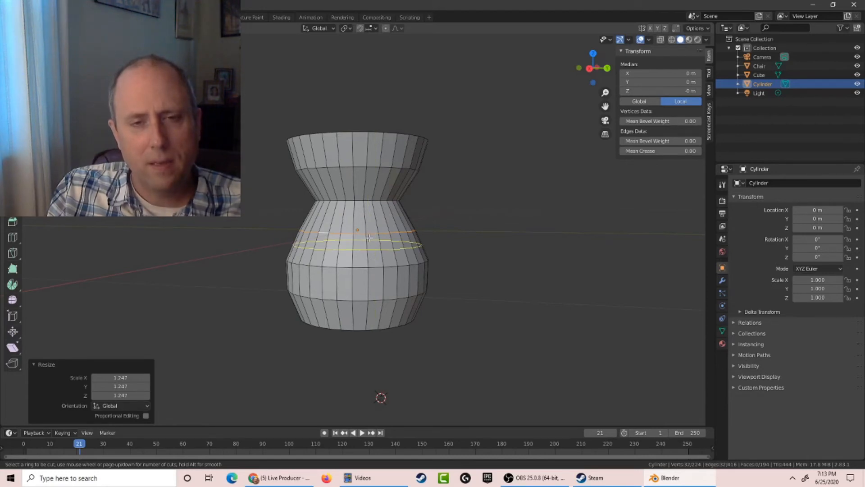
{"action": "left_click", "coordinate": [367, 254]}
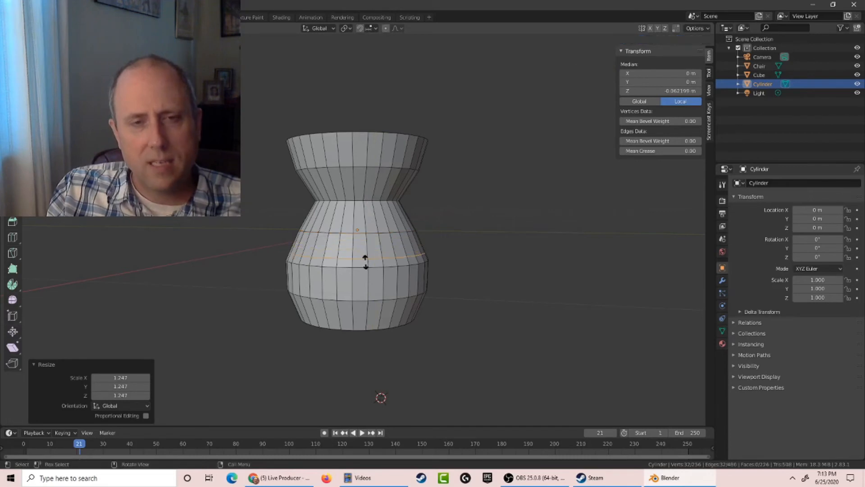
{"action": "left_click", "coordinate": [369, 251]}
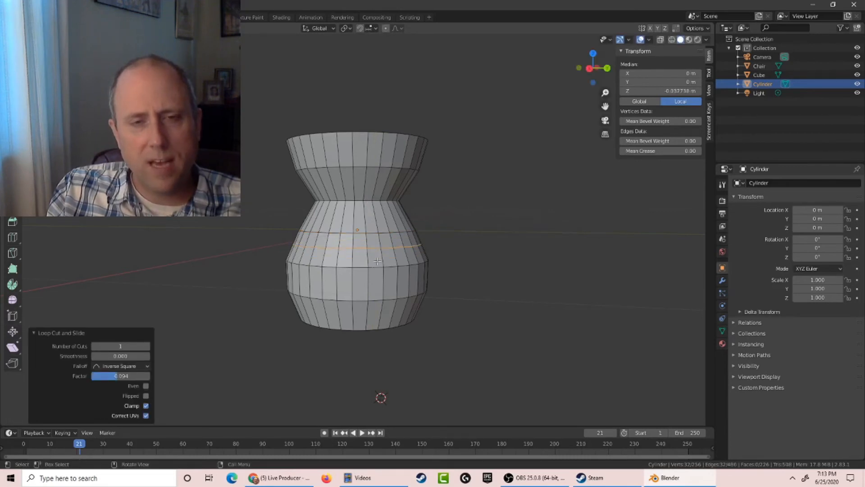
{"action": "key", "text": "s"}
{"action": "left_click", "coordinate": [447, 258]}
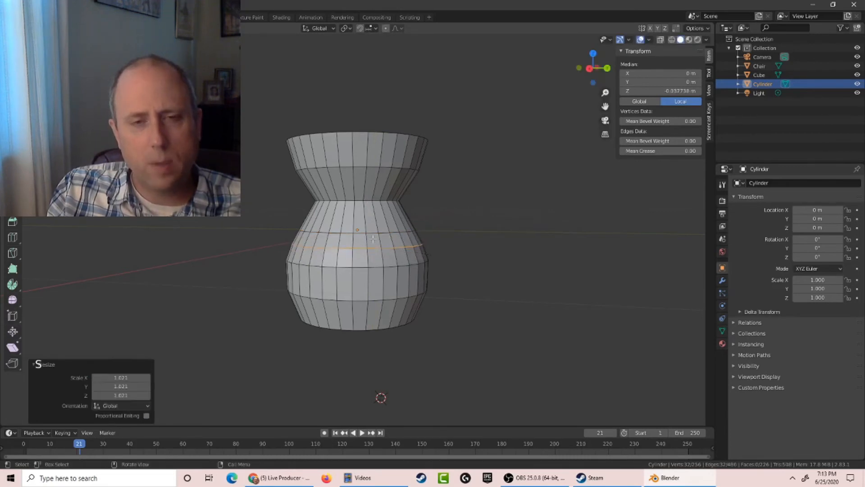
Extrude the cylinder's bottom face outward about 0.107 m and scale the new face to 0.766 to taper the base.
{"action": "middle_click_drag", "start_coordinate": [374, 239], "coordinate": [358, 263]}
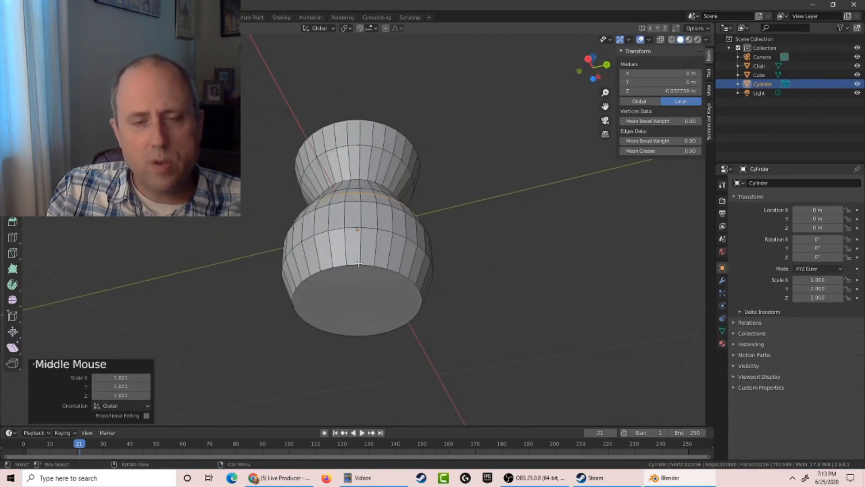
{"action": "left_click", "coordinate": [369, 290]}
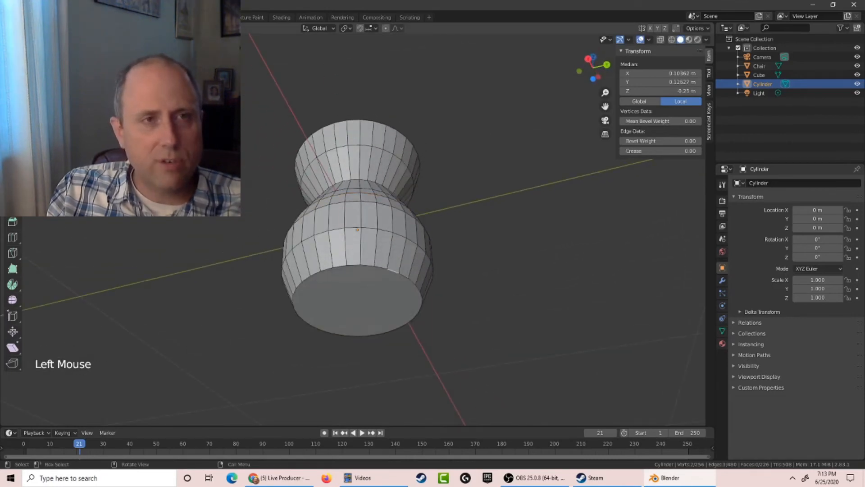
{"action": "left_click", "coordinate": [333, 290]}
{"action": "left_click", "coordinate": [334, 291]}
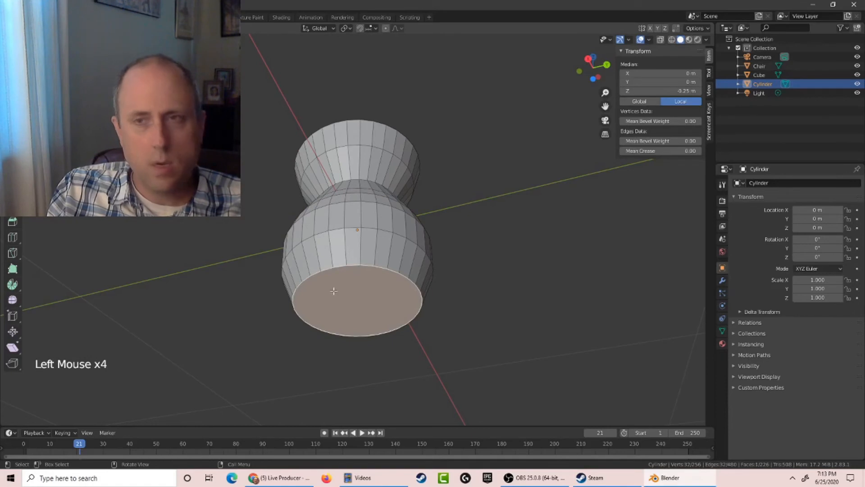
{"action": "key", "text": "e"}
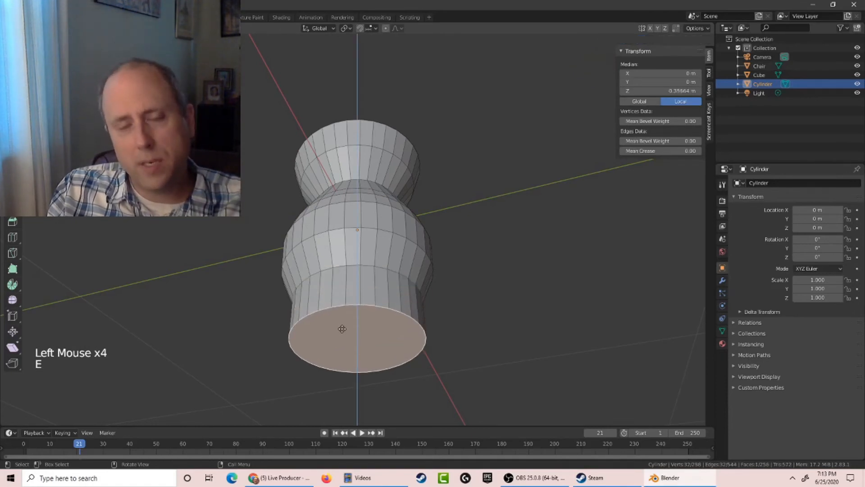
{"action": "left_click", "coordinate": [163, 261]}
{"action": "middle_click_drag", "start_coordinate": [162, 260], "coordinate": [188, 282]}
{"action": "key", "text": "s"}
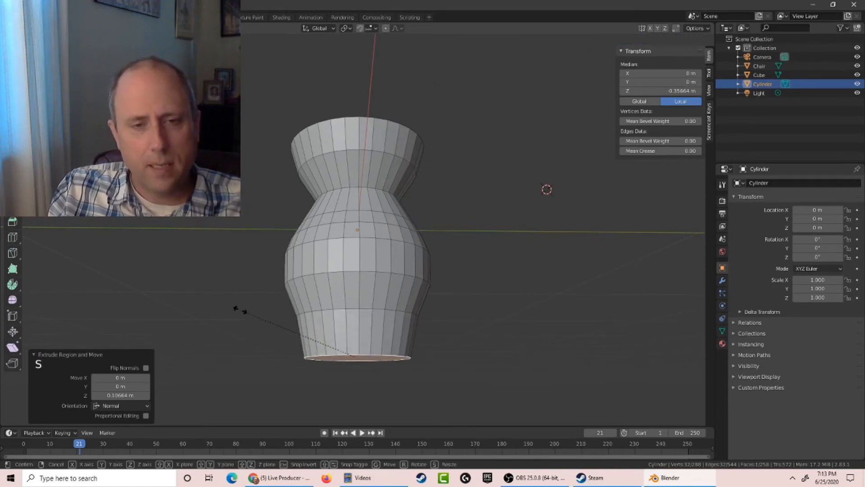
{"action": "left_click", "coordinate": [245, 309]}
{"action": "middle_click_drag", "start_coordinate": [246, 309], "coordinate": [221, 335]}
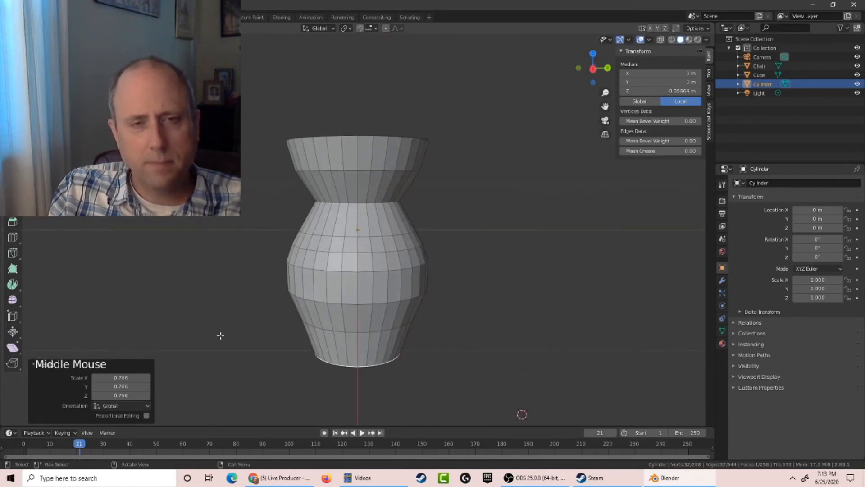
Select the ring of faces directly below the flared top band and scale it to 0.924.
{"action": "left_click", "coordinate": [313, 171], "text": "alt"}
{"action": "left_click", "coordinate": [318, 174]}
{"action": "left_click", "coordinate": [318, 175], "text": "alt"}
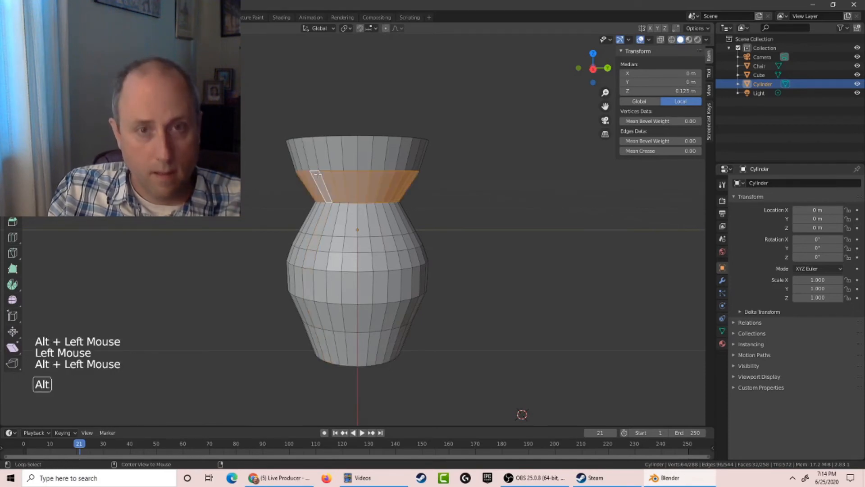
{"action": "key", "text": "s"}
{"action": "left_click", "coordinate": [322, 176]}
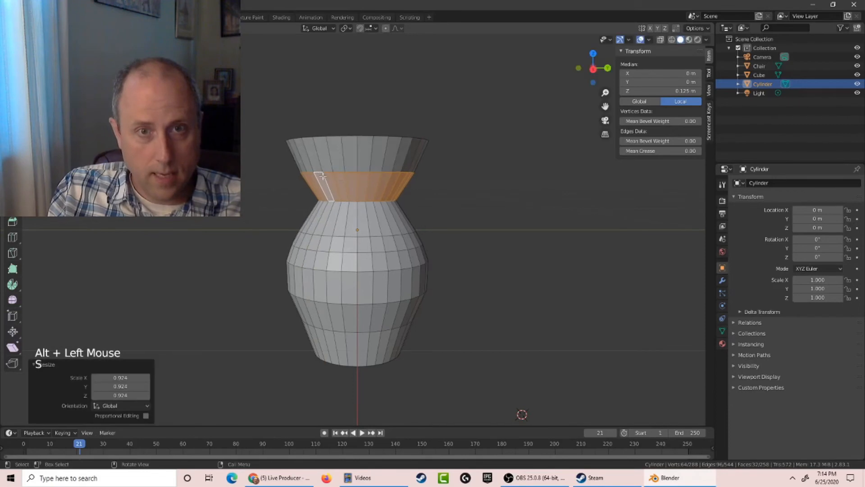
Scale the neck's upper edge loop inward and its lower edge loop slightly outward to straighten the neck.
{"action": "left_click", "coordinate": [336, 179]}
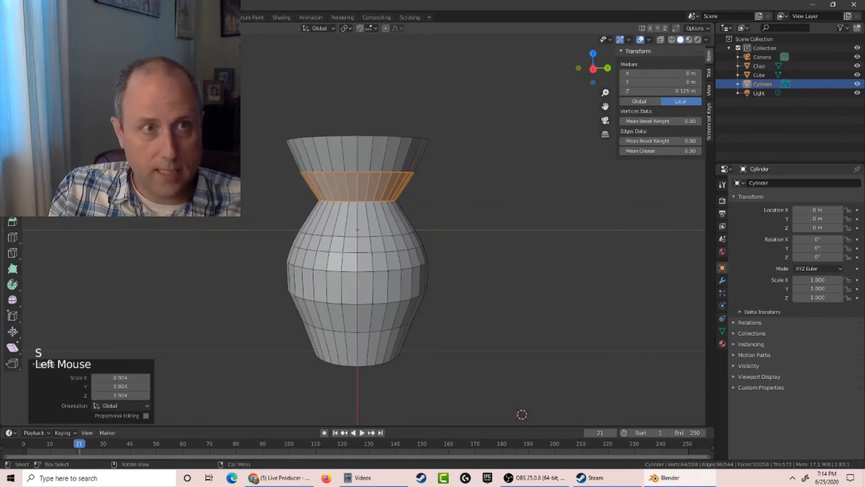
{"action": "left_click", "coordinate": [337, 181], "text": "alt"}
{"action": "key", "text": "s"}
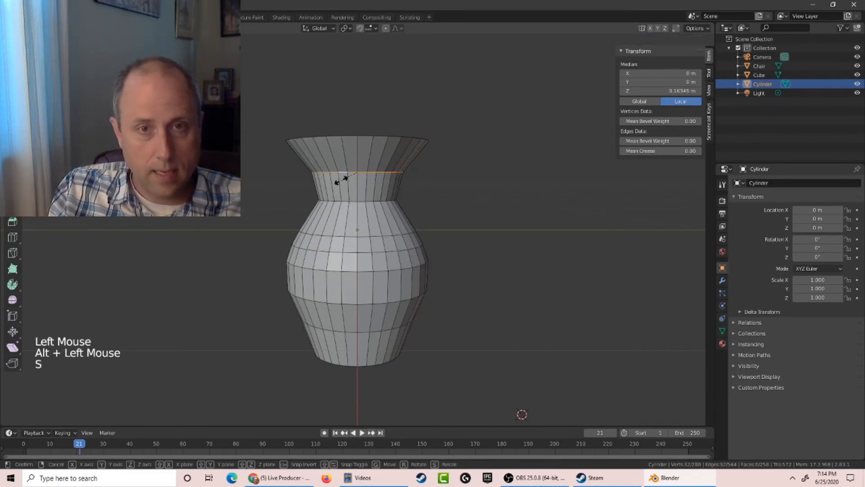
{"action": "left_click", "coordinate": [341, 180]}
{"action": "left_click", "coordinate": [333, 201], "text": "alt"}
{"action": "key", "text": "s"}
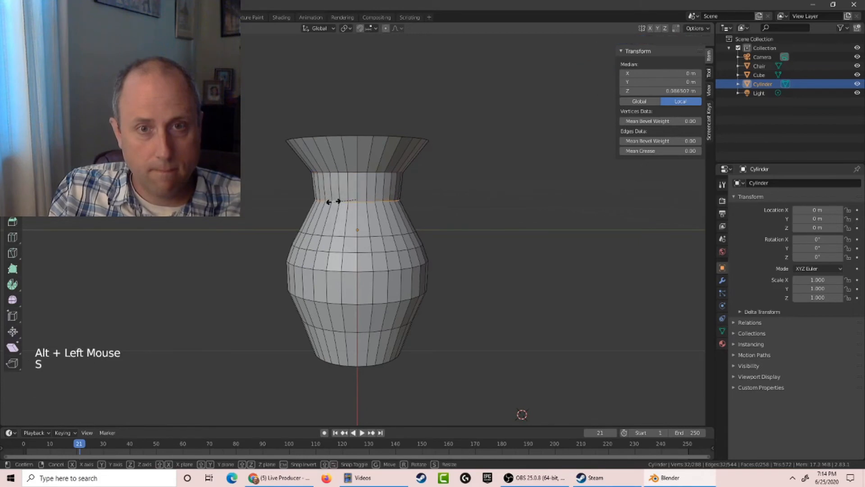
{"action": "left_click", "coordinate": [333, 201]}
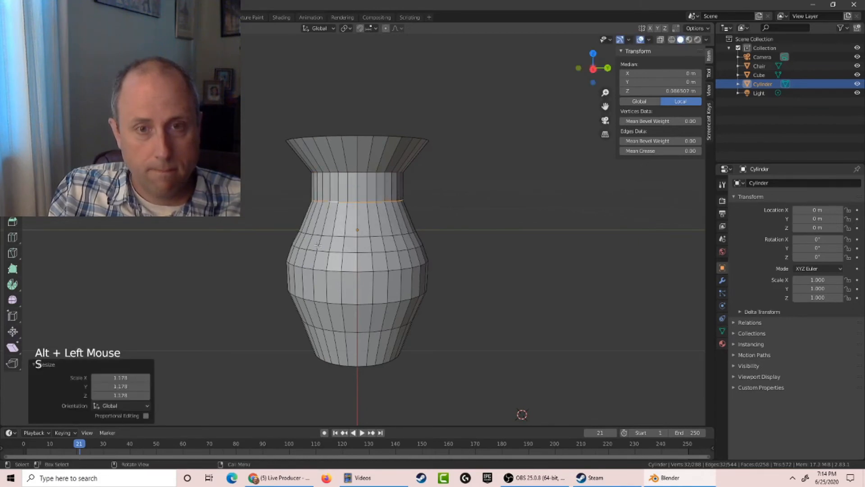
Scale the edge loop directly below the neck to 0.881 and move it up about 0.035 m along Z.
{"action": "left_click", "coordinate": [318, 235], "text": "alt"}
{"action": "key", "text": "s"}
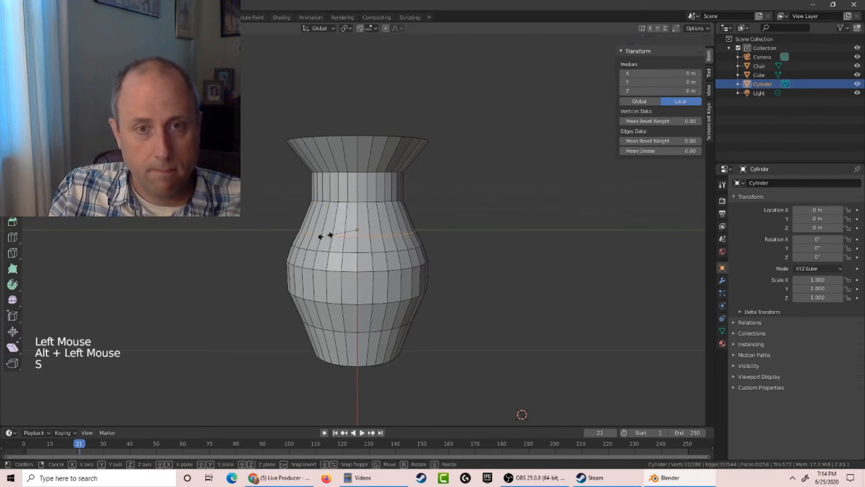
{"action": "left_click", "coordinate": [329, 235]}
{"action": "key", "text": "g"}
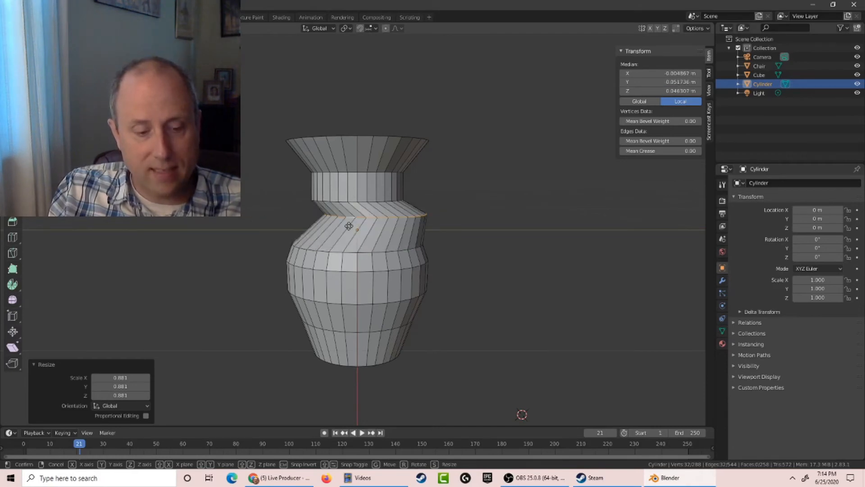
{"action": "key", "text": "z"}
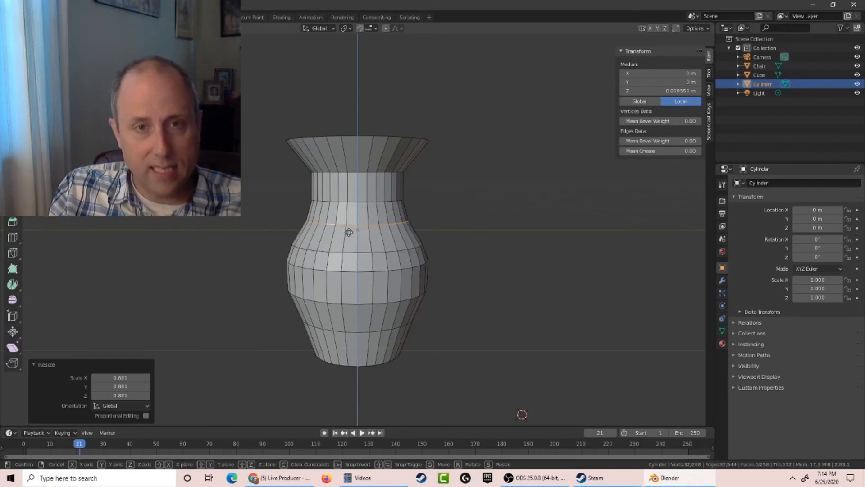
{"action": "left_click", "coordinate": [348, 231]}
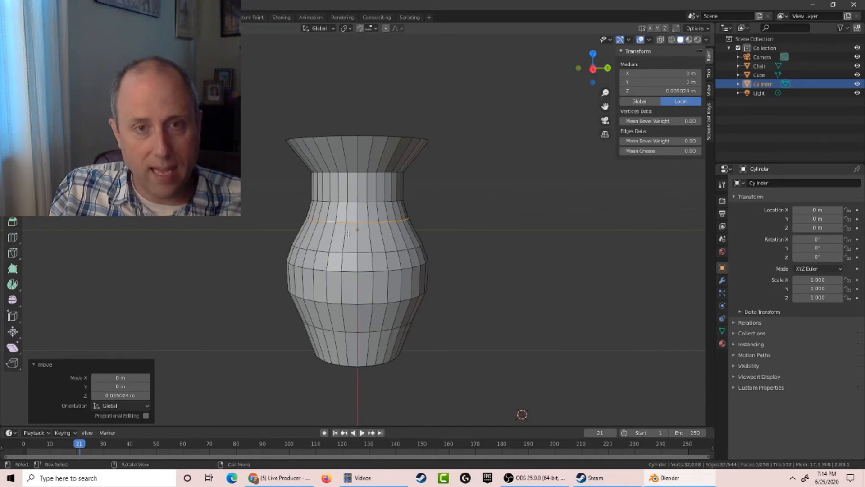
{"action": "middle_click_drag", "start_coordinate": [254, 222], "coordinate": [225, 272]}
{"action": "middle_click_drag", "start_coordinate": [221, 218], "coordinate": [242, 168]}
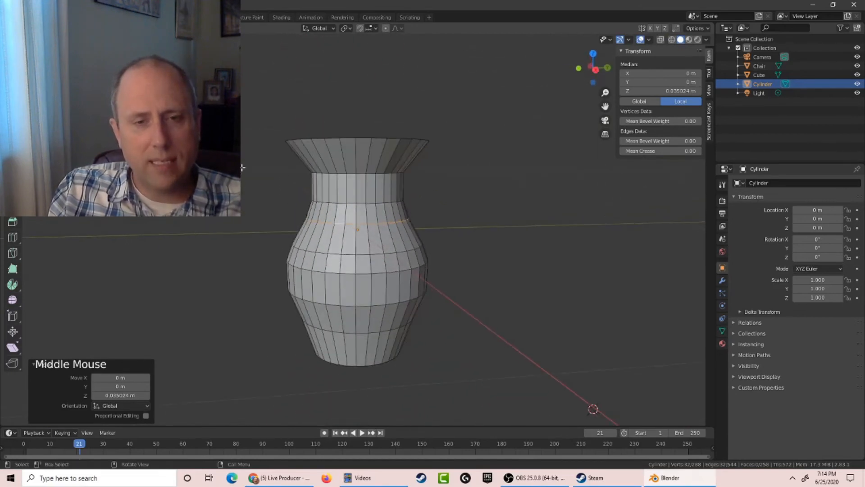
Scale the vase's top rim edge loop to 0.889.
{"action": "left_click", "coordinate": [337, 140], "text": "alt"}
{"action": "key", "text": "s"}
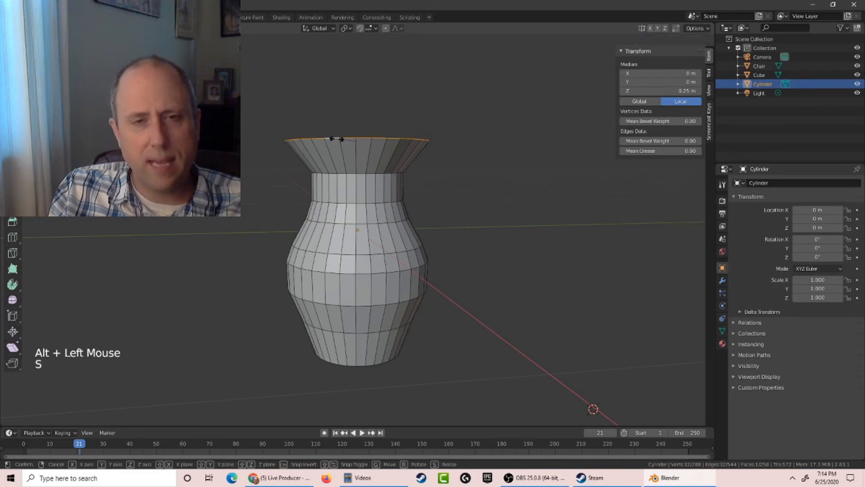
{"action": "left_click", "coordinate": [339, 141]}
Inset the vase's top face by about 0.03 m and move the inner face down about 0.009 m along Z.
{"action": "middle_click_drag", "start_coordinate": [250, 123], "coordinate": [252, 138]}
{"action": "scroll", "coordinate": [252, 139], "scroll_direction": "up", "scroll_amount": 2}
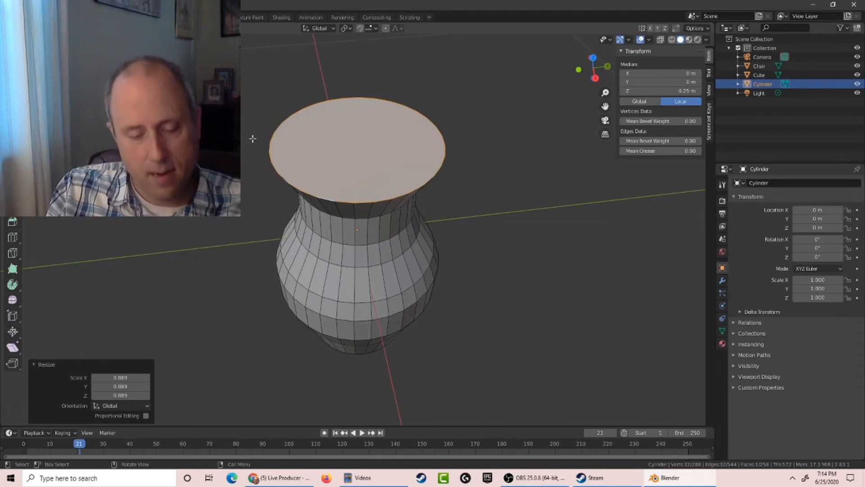
{"action": "key", "text": "i"}
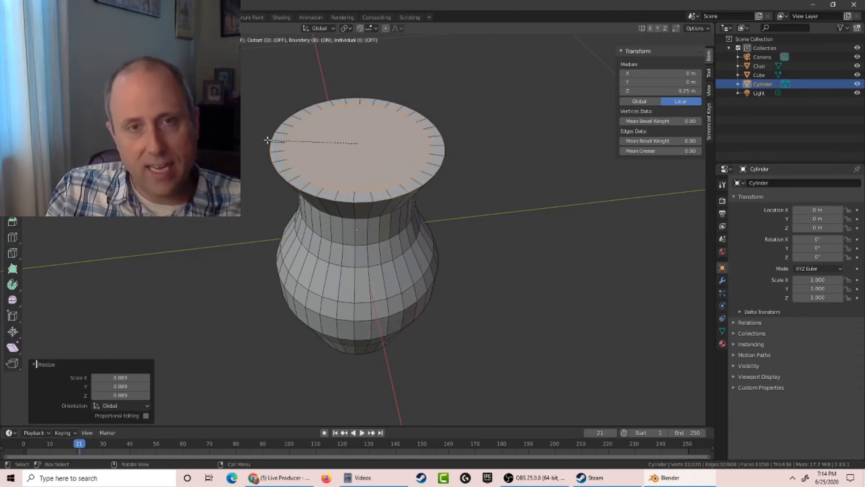
{"action": "left_click", "coordinate": [267, 140]}
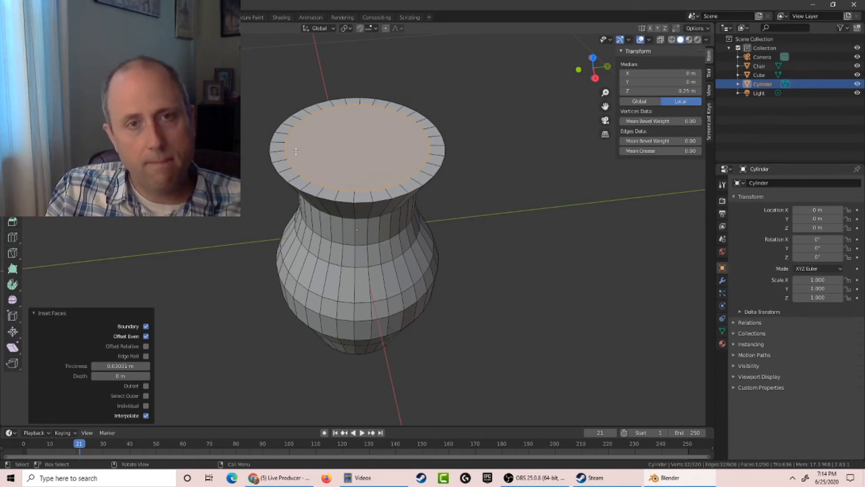
{"action": "key", "text": "g"}
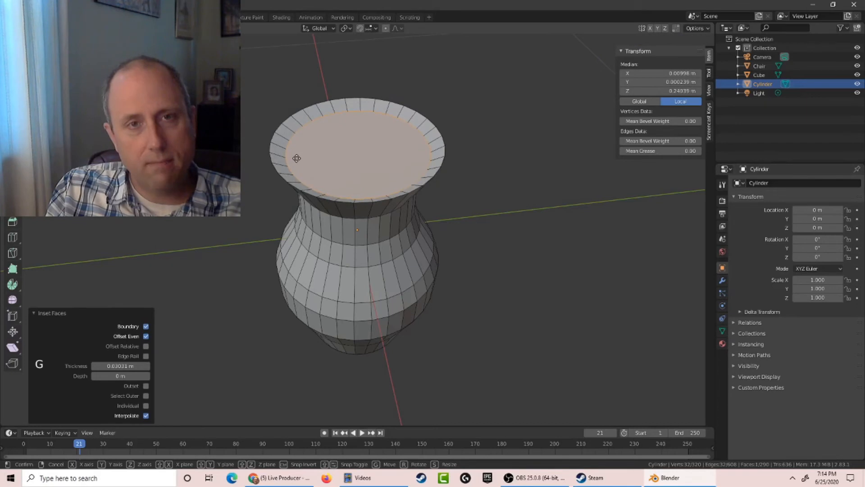
{"action": "key", "text": "z"}
{"action": "left_click", "coordinate": [297, 155]}
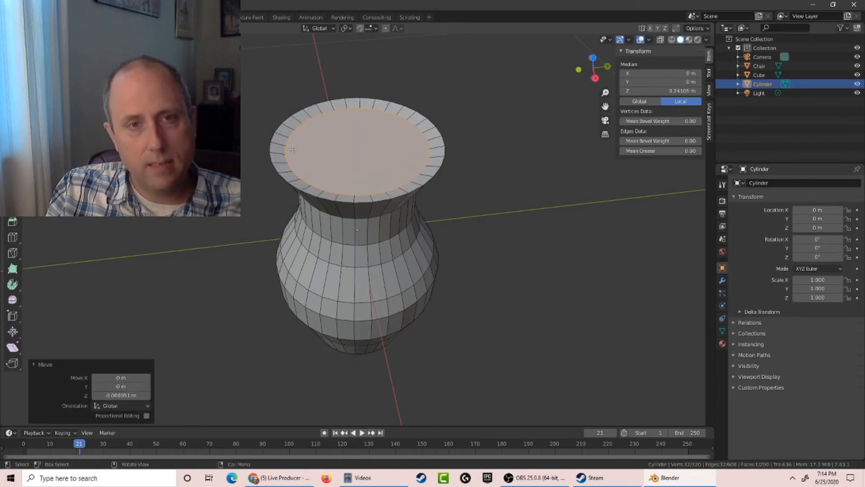
Try to hollow the vase by extruding the inset top face about 0.272 m downward.
{"action": "mouse_move", "coordinate": [297, 155]}
{"action": "middle_mouse_down"}
{"action": "mouse_move", "coordinate": [292, 120]}
{"action": "mouse_move", "coordinate": [290, 158]}
{"action": "middle_mouse_up"}
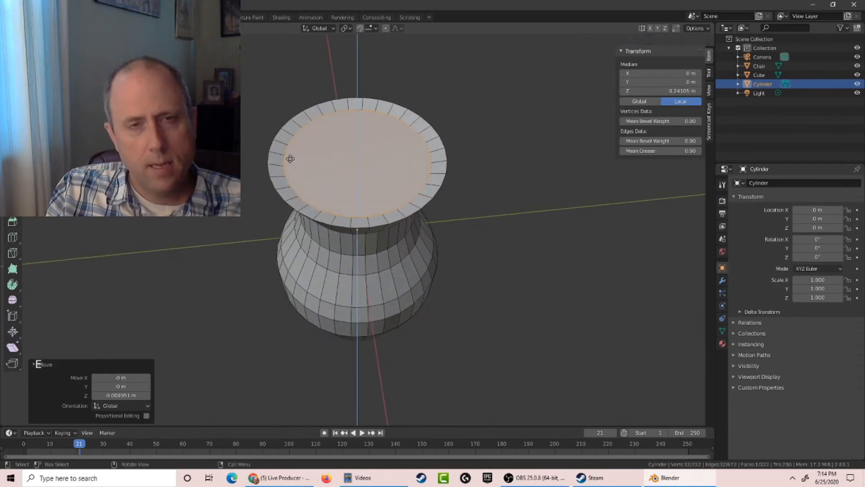
{"action": "key", "text": "e"}
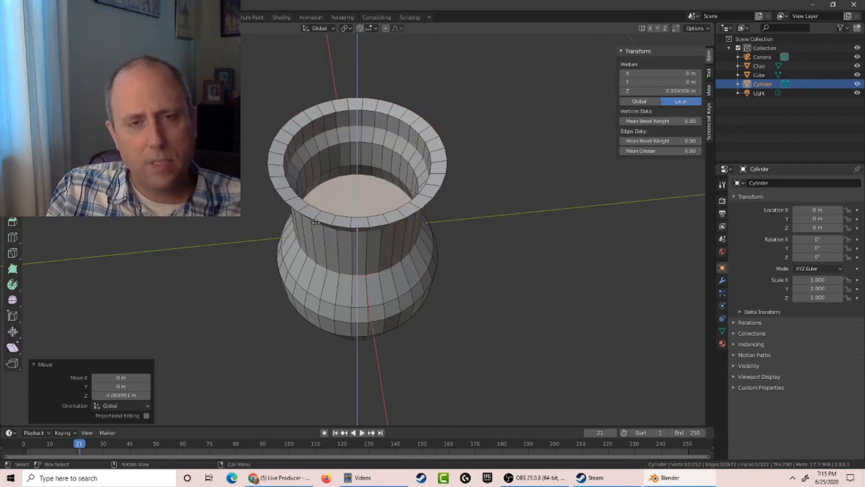
{"action": "left_click", "coordinate": [316, 237]}
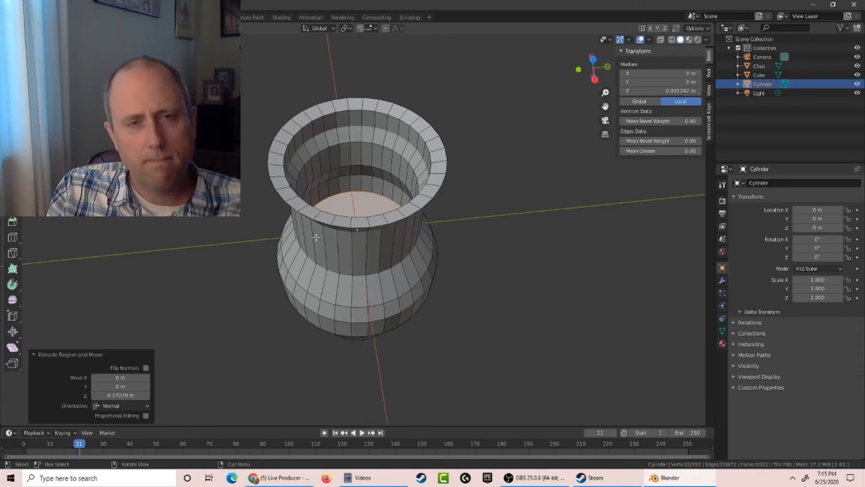
{"action": "key", "text": "ctrl+z"}
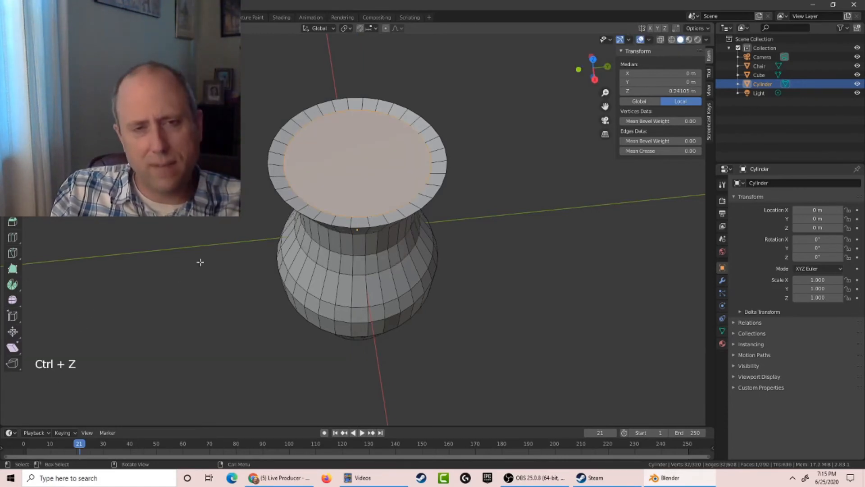
Scale the vase's inset top face to 0.851 and extrude it about 0.346 m down into the body.
{"action": "key", "text": "s"}
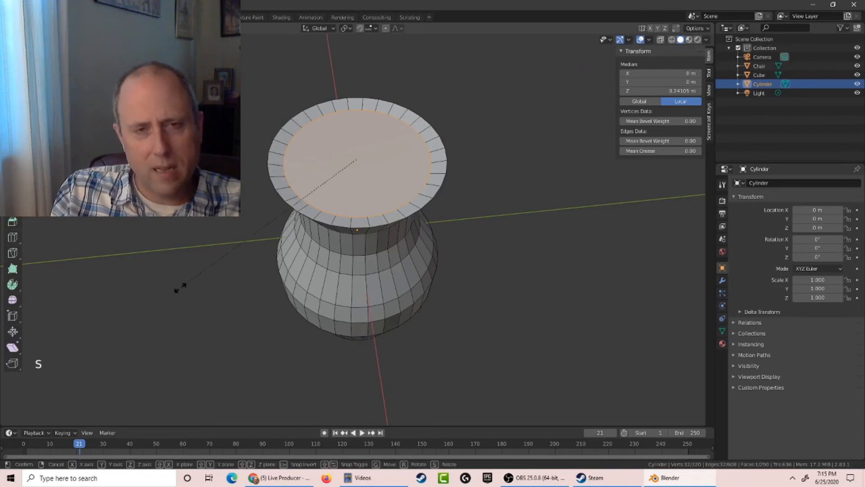
{"action": "left_click", "coordinate": [205, 265]}
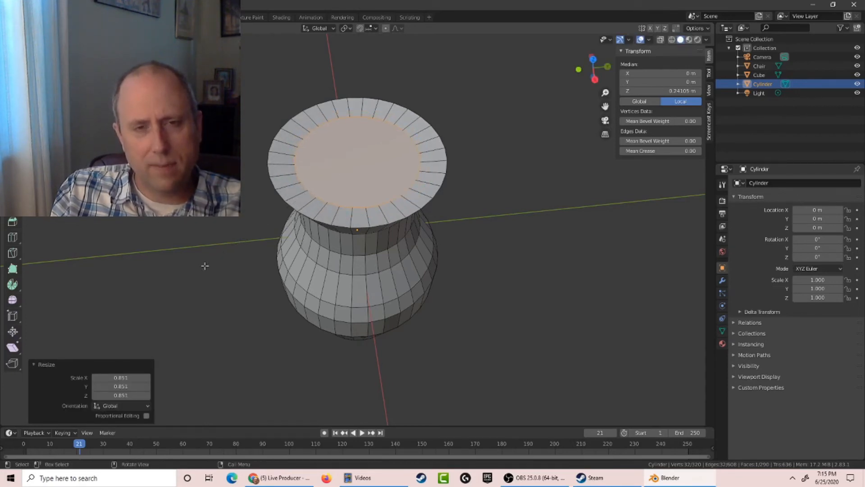
{"action": "key", "text": "e"}
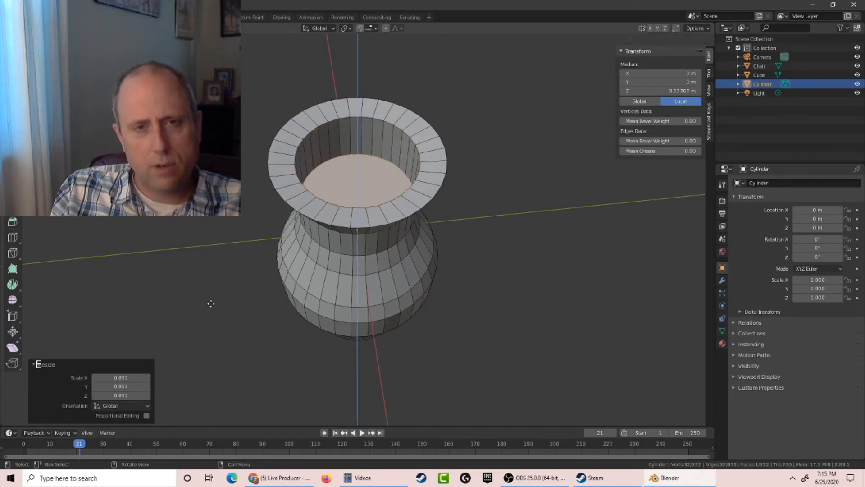
{"action": "left_click", "coordinate": [215, 360]}
{"action": "middle_click_drag", "start_coordinate": [214, 360], "coordinate": [285, 328]}
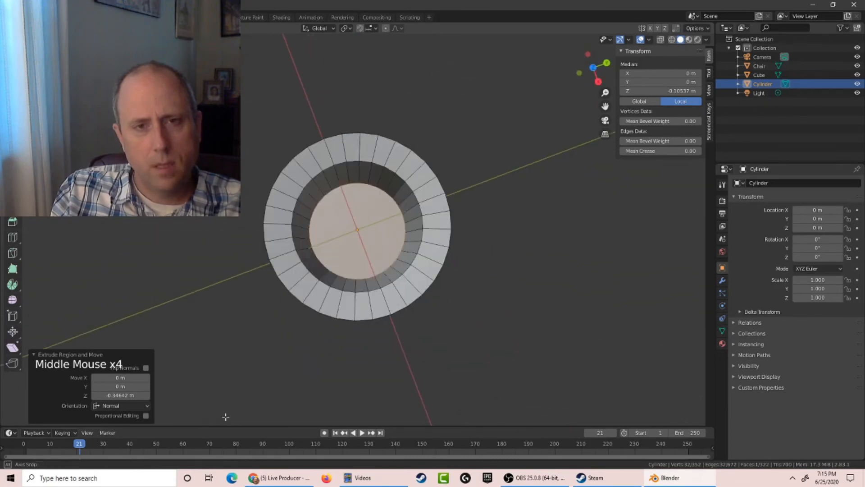
{"action": "middle_click_drag", "start_coordinate": [336, 249], "coordinate": [330, 171]}
{"action": "middle_click", "coordinate": [338, 248]}
{"action": "scroll", "coordinate": [330, 171], "scroll_direction": "down", "scroll_amount": 3}
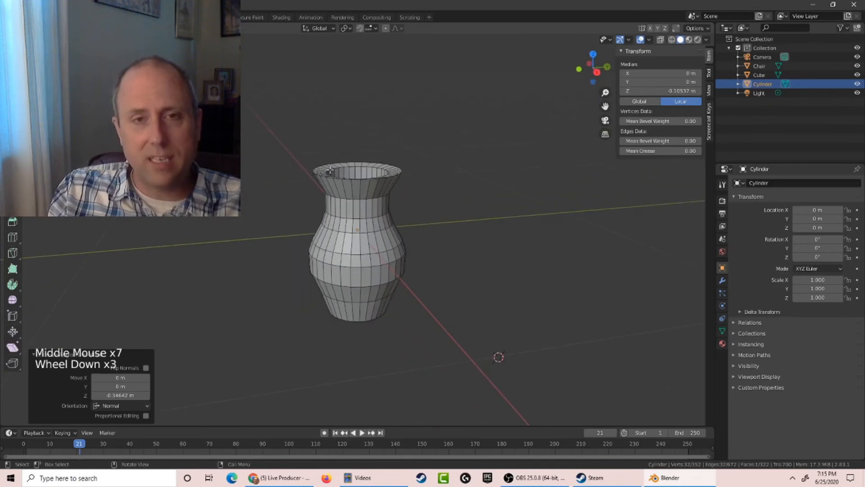
{"action": "middle_click_drag", "start_coordinate": [262, 177], "coordinate": [229, 194]}
{"action": "middle_click_drag", "start_coordinate": [364, 403], "coordinate": [288, 403]}
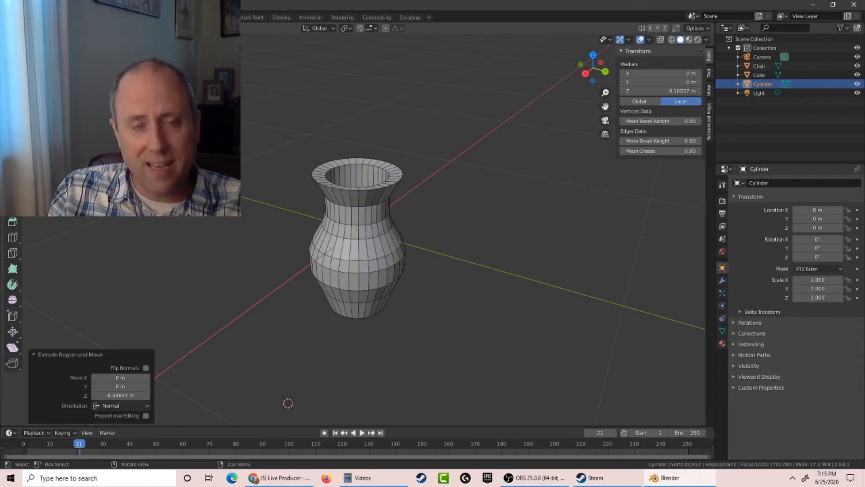
Switch to wireframe shading and, in front view, move the cavity's bottom face down about 0.183 m along Z.
{"action": "key", "text": "shift+z"}
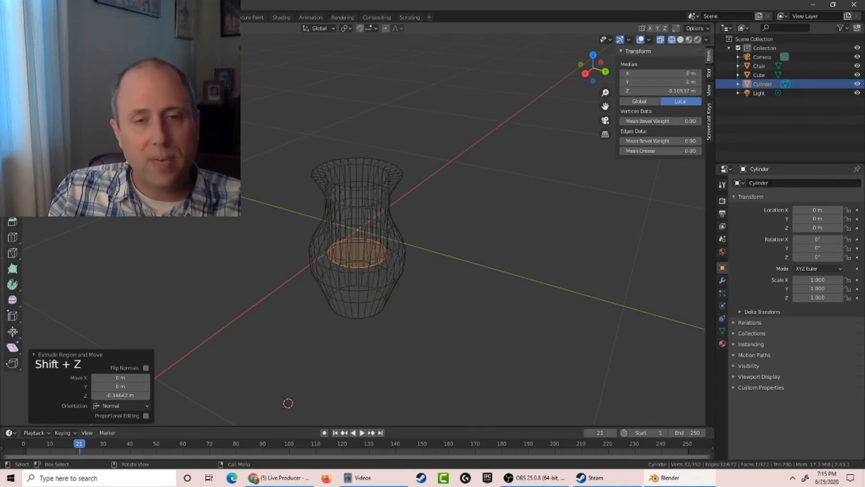
{"action": "key", "text": "z"}
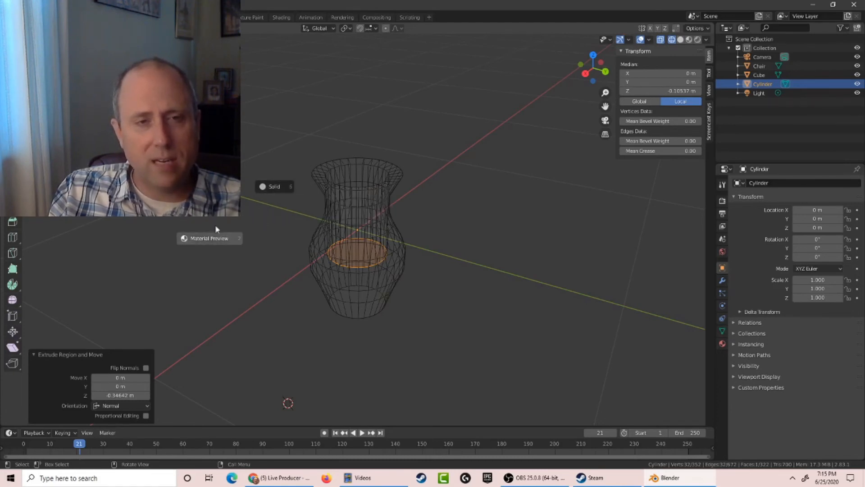
{"action": "left_click", "coordinate": [280, 203]}
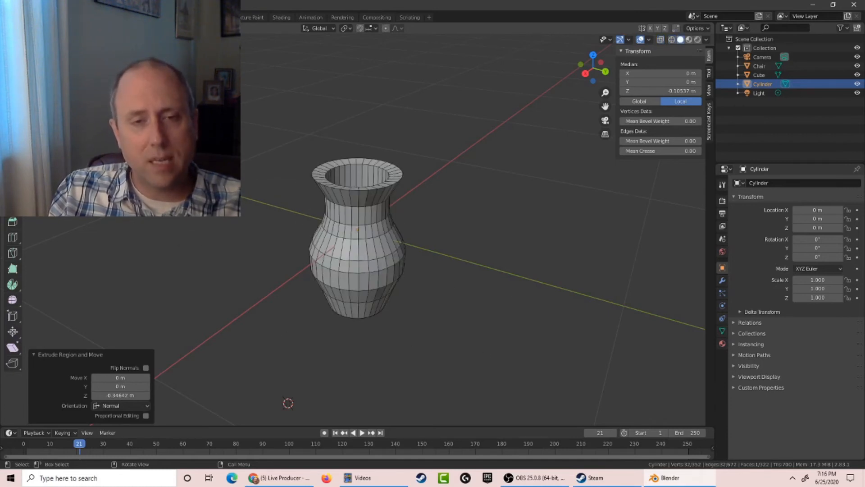
{"action": "key", "text": "shift+z"}
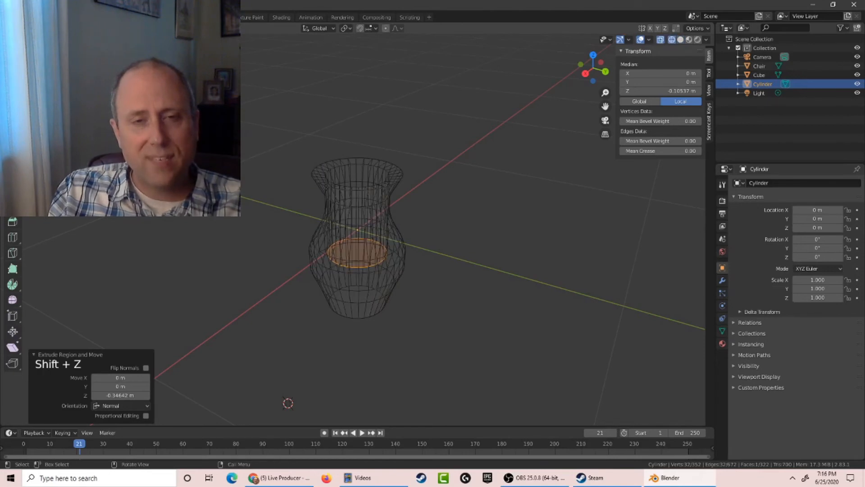
{"action": "middle_click_drag", "start_coordinate": [288, 403], "coordinate": [158, 304]}
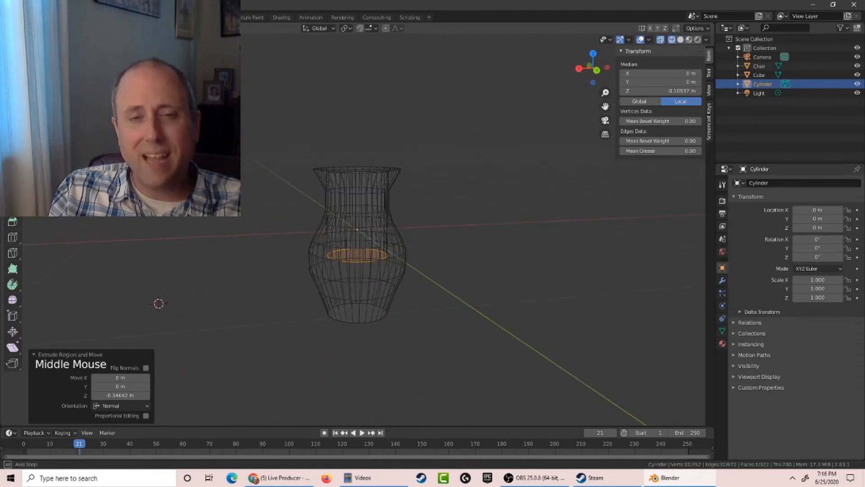
{"action": "scroll", "coordinate": [159, 304], "scroll_direction": "down", "scroll_amount": 1}
{"action": "scroll", "coordinate": [159, 303], "scroll_direction": "up", "scroll_amount": 6}
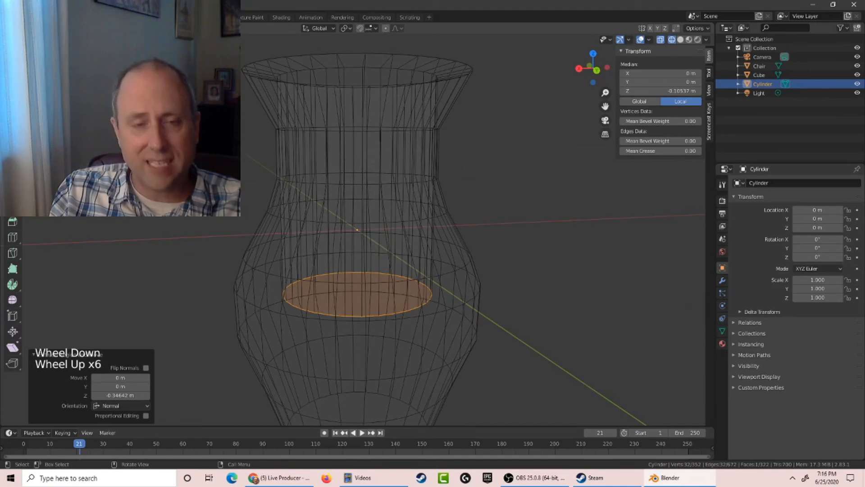
{"action": "scroll", "coordinate": [107, 323], "scroll_direction": "down", "scroll_amount": 4}
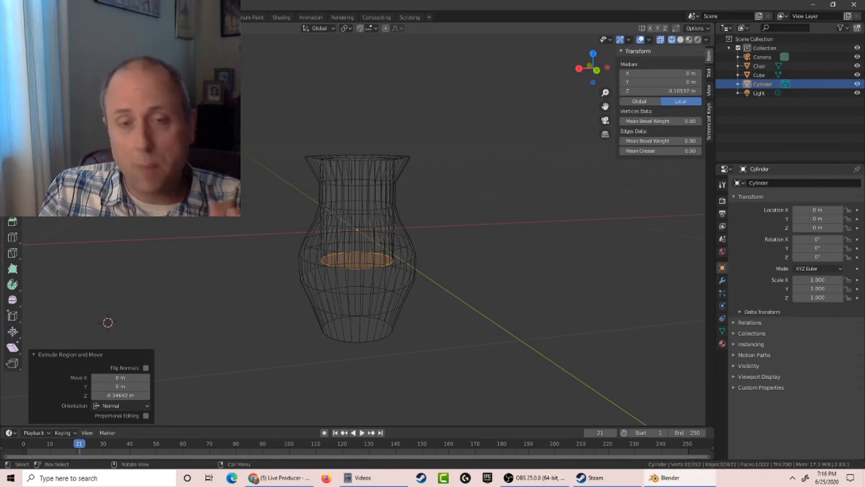
{"action": "key", "text": "KP_1"}
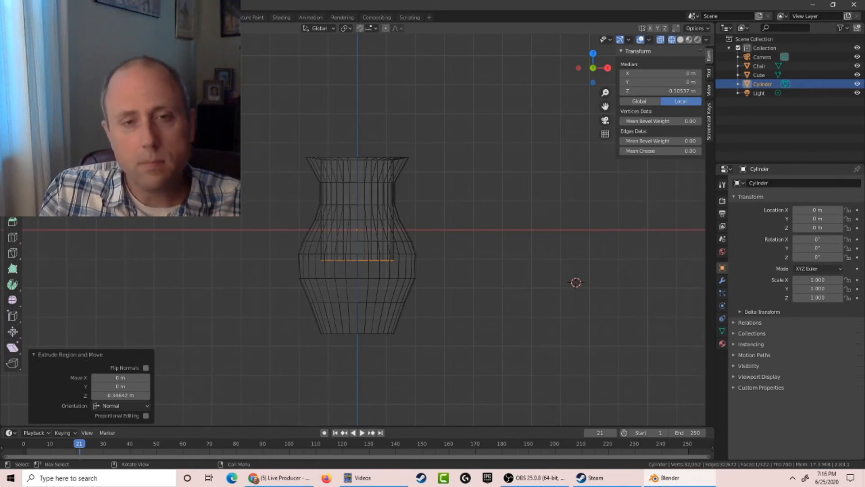
{"action": "key", "text": "g"}
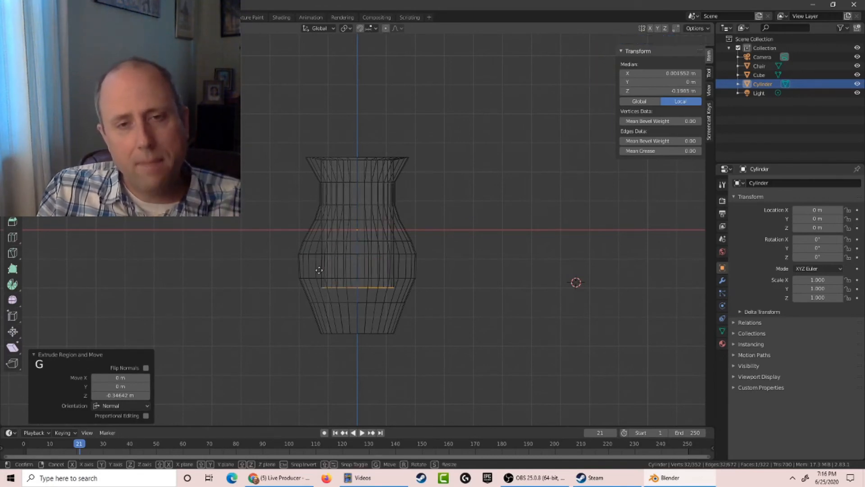
{"action": "key", "text": "z"}
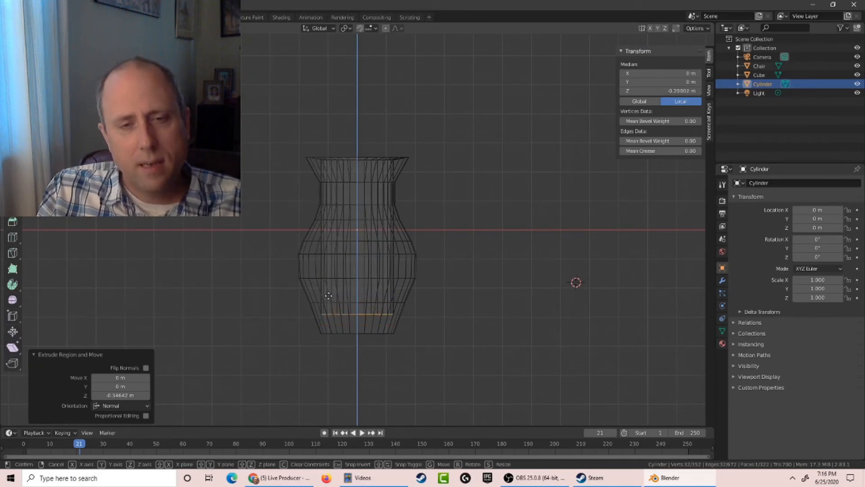
{"action": "left_click", "coordinate": [328, 299]}
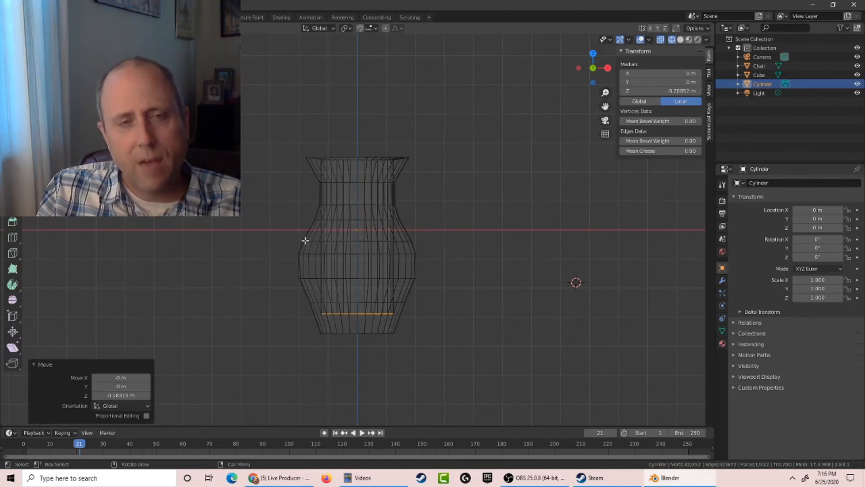
Box-select the whole vase mesh in wireframe, return to solid shading and clear the full selection.
{"action": "left_click_drag", "start_coordinate": [246, 117], "coordinate": [455, 377]}
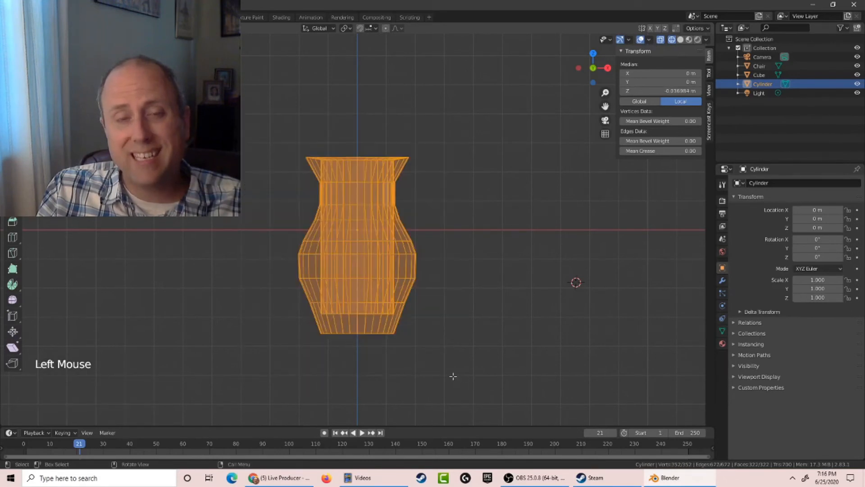
{"action": "left_click", "coordinate": [458, 356]}
{"action": "left_click", "coordinate": [458, 356]}
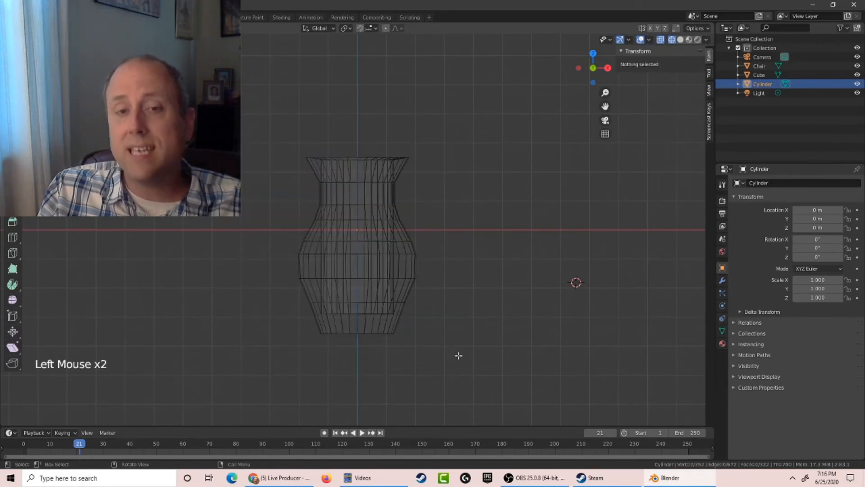
{"action": "left_click_drag", "start_coordinate": [477, 353], "coordinate": [258, 134]}
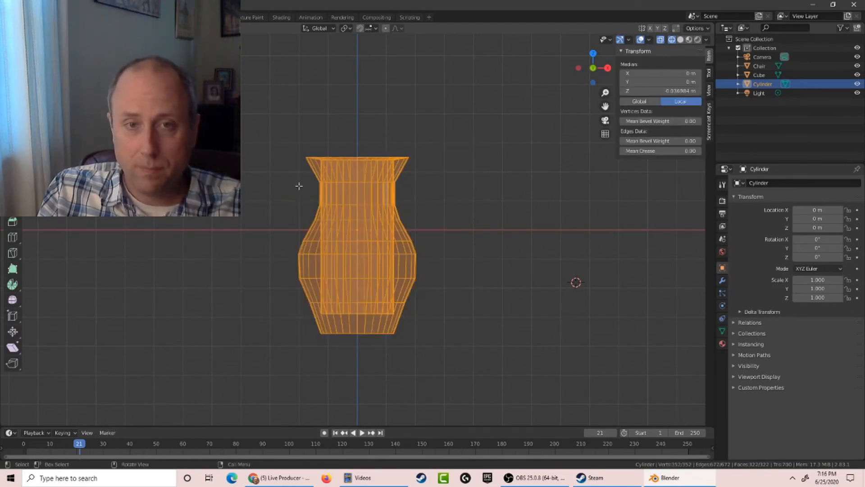
{"action": "mouse_move", "coordinate": [300, 183]}
{"action": "middle_mouse_down"}
{"action": "mouse_move", "coordinate": [446, 235]}
{"action": "mouse_move", "coordinate": [452, 223]}
{"action": "mouse_move", "coordinate": [495, 207]}
{"action": "mouse_move", "coordinate": [518, 179]}
{"action": "mouse_move", "coordinate": [522, 154]}
{"action": "mouse_move", "coordinate": [491, 145]}
{"action": "mouse_move", "coordinate": [412, 150]}
{"action": "mouse_move", "coordinate": [306, 198]}
{"action": "middle_mouse_up"}
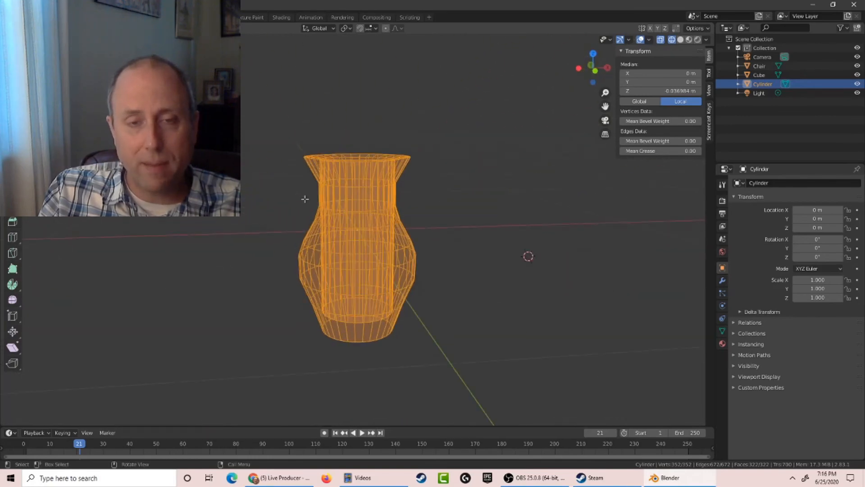
{"action": "key", "text": "shift+z"}
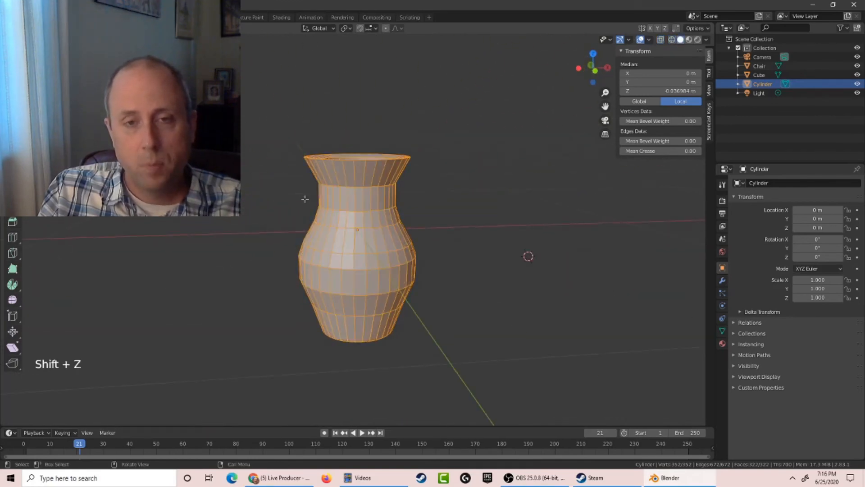
{"action": "left_click", "coordinate": [304, 197]}
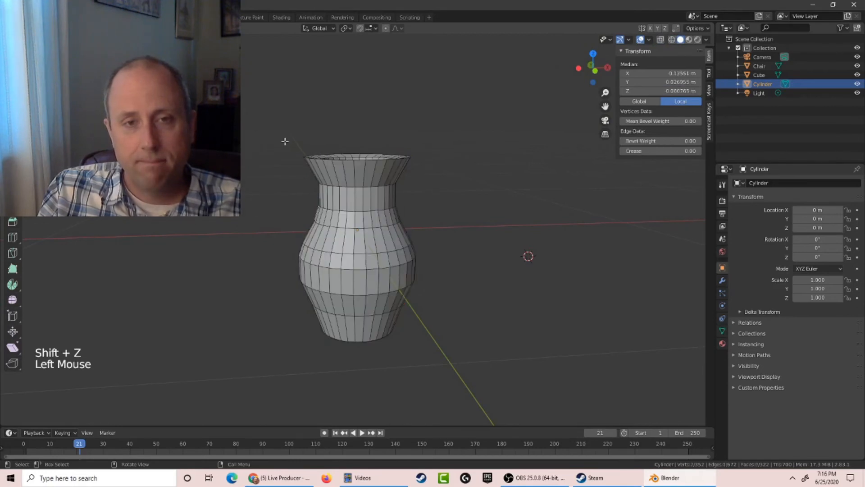
{"action": "middle_click_drag", "start_coordinate": [285, 141], "coordinate": [303, 122]}
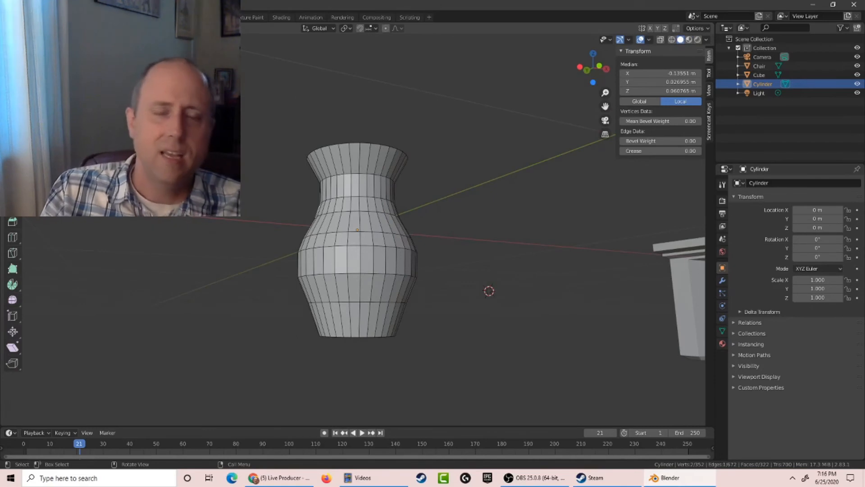
{"action": "middle_click_drag", "start_coordinate": [303, 135], "coordinate": [401, 206]}
{"action": "scroll", "coordinate": [405, 208], "scroll_direction": "down", "scroll_amount": 4}
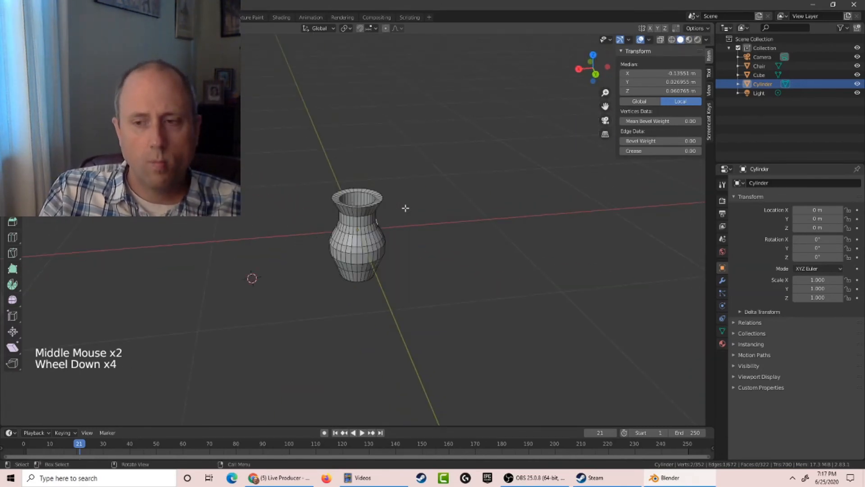
Return to Object Mode, raise the vase about 0.625 m along Z and move it over to the table.
{"action": "key", "text": "Tab"}
{"action": "scroll", "coordinate": [345, 193], "scroll_direction": "down", "scroll_amount": 6}
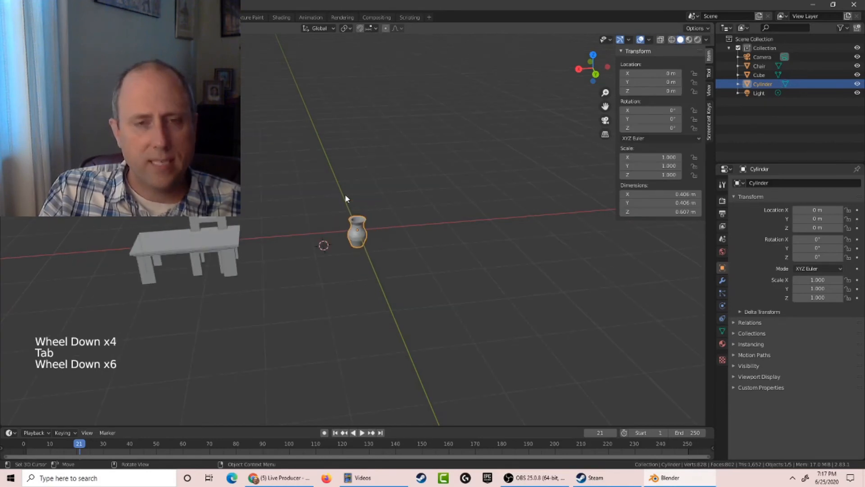
{"action": "key", "text": "g"}
{"action": "key", "text": "z"}
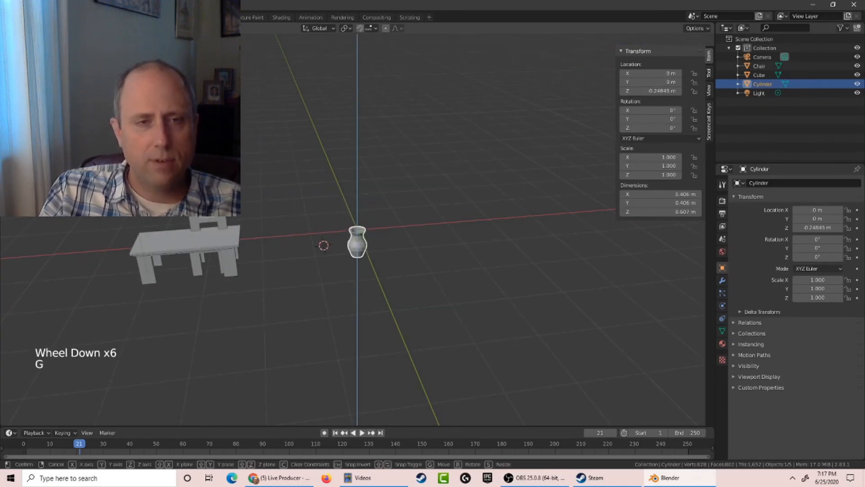
{"action": "left_click", "coordinate": [263, 162]}
{"action": "key", "text": "g"}
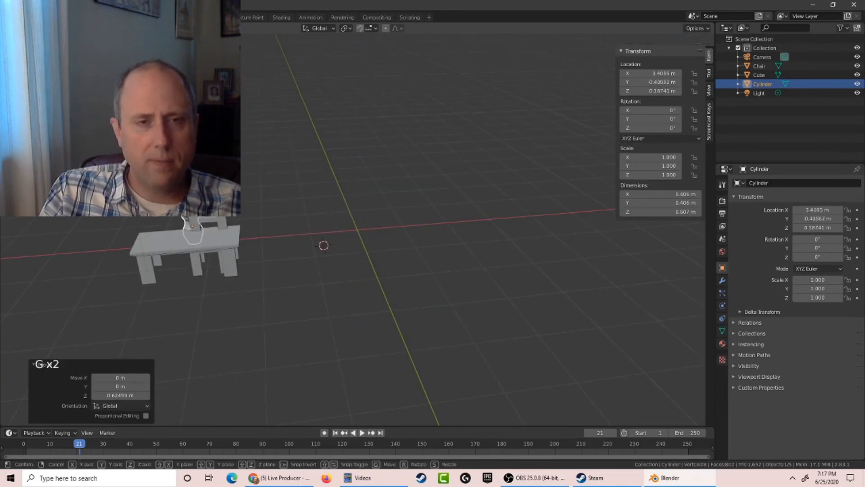
{"action": "left_click", "coordinate": [193, 225]}
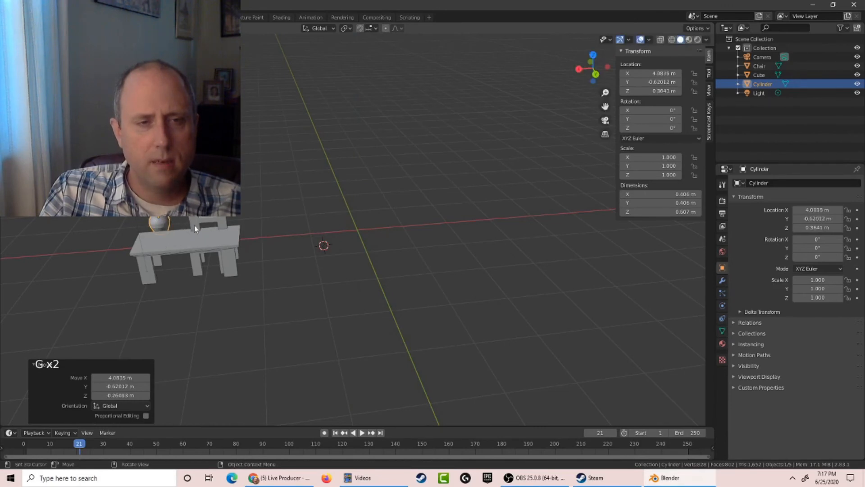
Reposition the vase over the tabletop, shifting it about 0.69 m along Y and 0.08 m up.
{"action": "middle_click_drag", "start_coordinate": [194, 225], "coordinate": [117, 239]}
{"action": "key", "text": "g"}
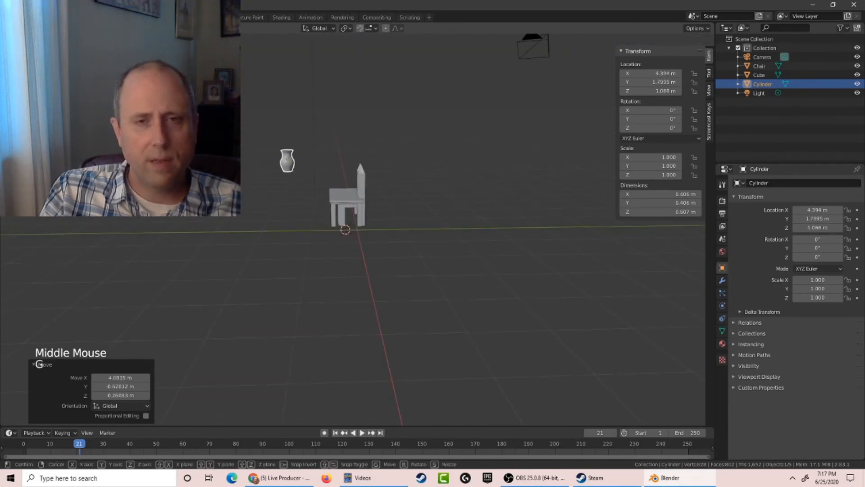
{"action": "left_click", "coordinate": [347, 181]}
Frame the vase and raise it about 0.118 m along Z so its base clears the tabletop.
{"action": "middle_click_drag", "start_coordinate": [347, 180], "coordinate": [268, 185]}
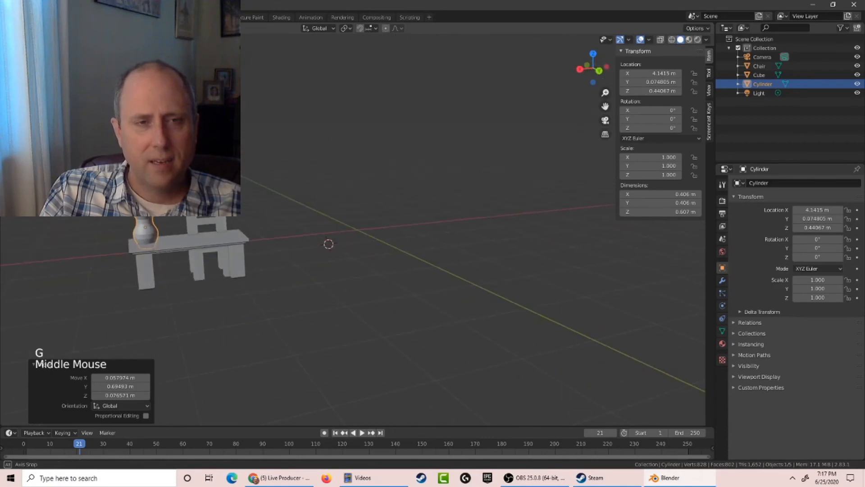
{"action": "key", "text": "KP_Decimal"}
{"action": "scroll", "coordinate": [428, 229], "scroll_direction": "down", "scroll_amount": 4}
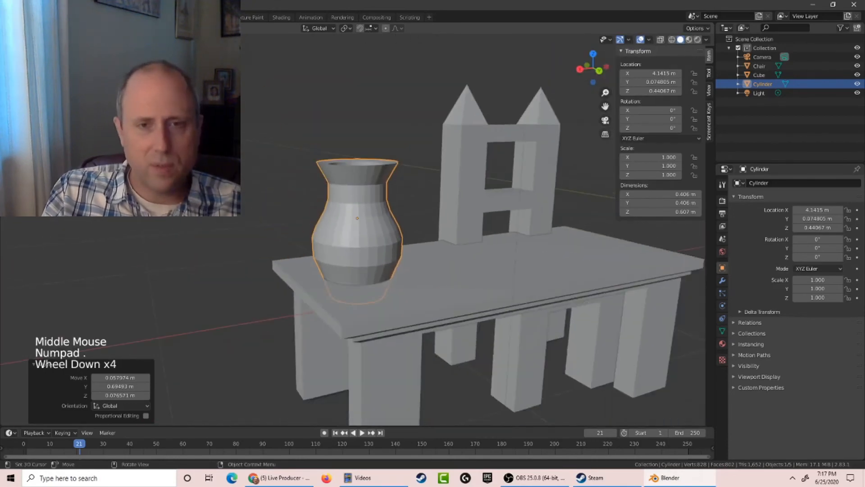
{"action": "key", "text": "g"}
{"action": "key", "text": "z"}
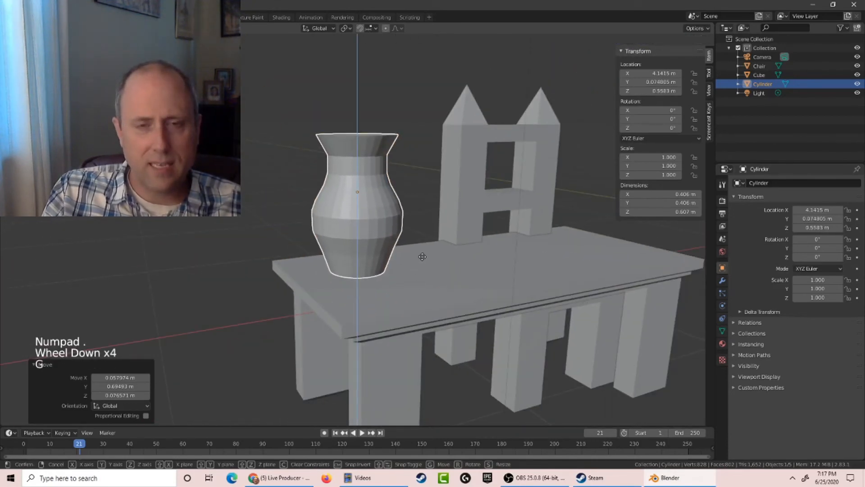
{"action": "left_click", "coordinate": [414, 265]}
Lower the vase about 0.016 m onto the tabletop in side view, shifting it about 0.016 m along Y.
{"action": "key", "text": "KP_1"}
{"action": "key", "text": "KP_3"}
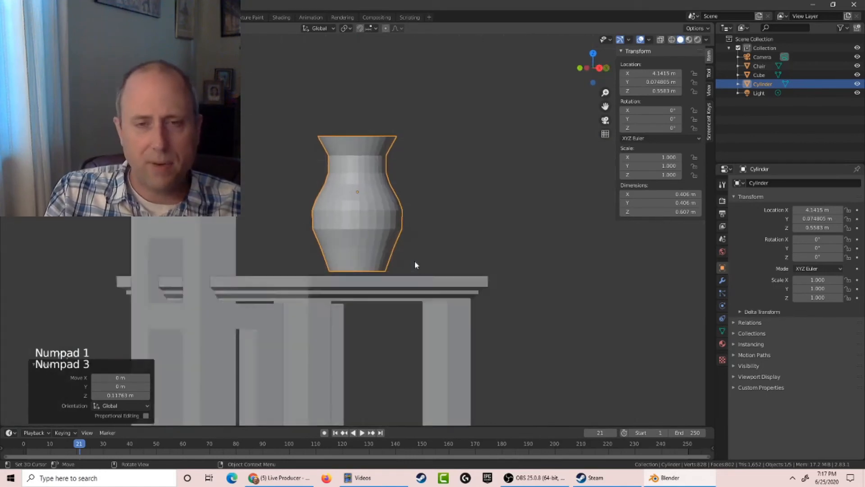
{"action": "key", "text": "g"}
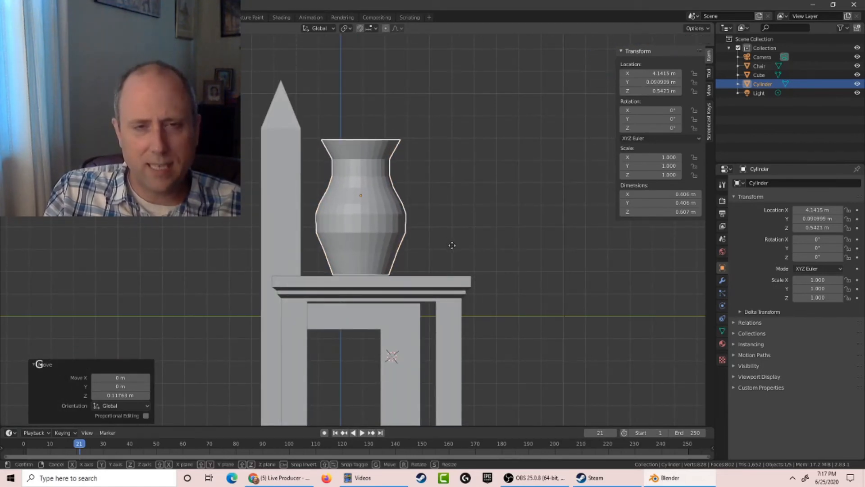
{"action": "left_click", "coordinate": [452, 246]}
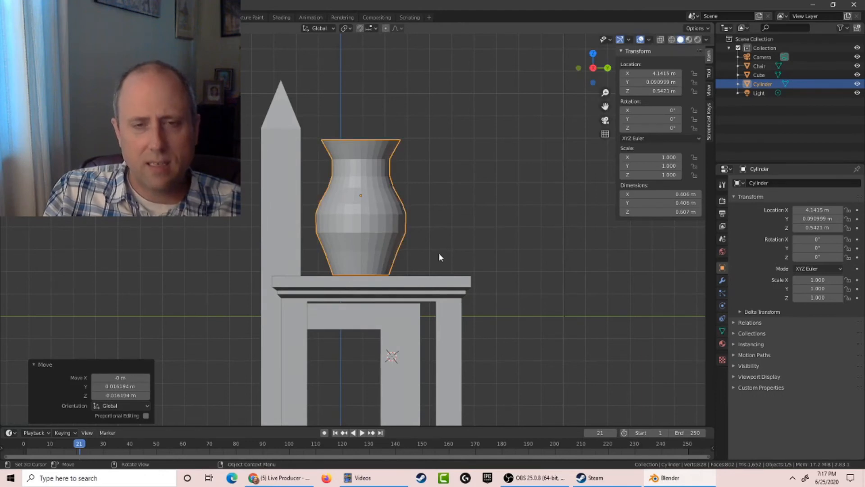
Place the 3D cursor near the crossing of the axes and reset it to the world origin.
{"action": "middle_click_drag", "start_coordinate": [440, 258], "coordinate": [345, 277]}
{"action": "scroll", "coordinate": [295, 253], "scroll_direction": "down", "scroll_amount": 4}
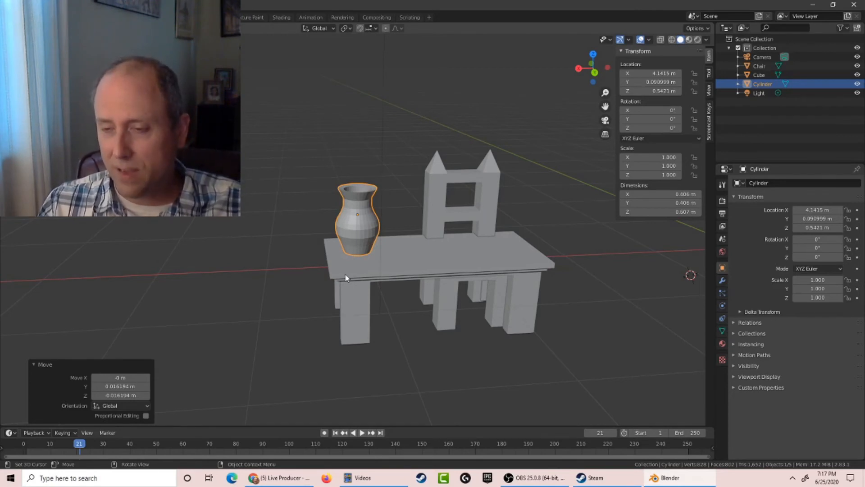
{"action": "scroll", "coordinate": [345, 277], "scroll_direction": "down", "scroll_amount": 4}
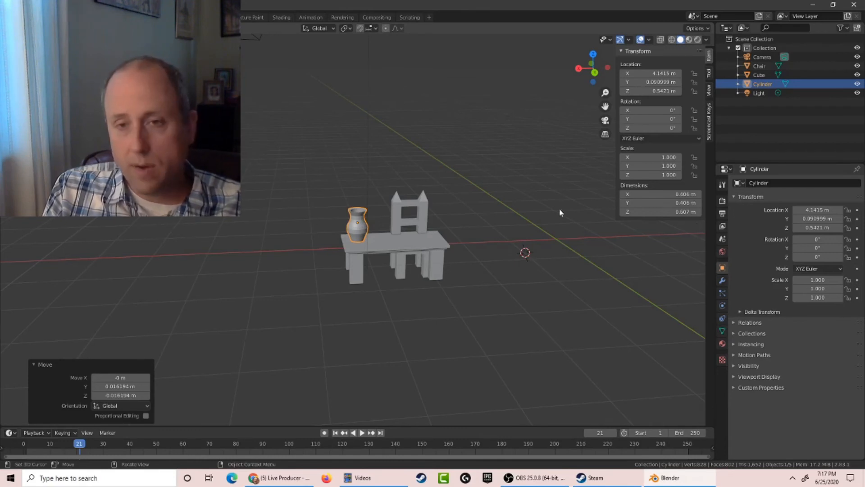
{"action": "middle_click_drag", "start_coordinate": [563, 210], "coordinate": [430, 219]}
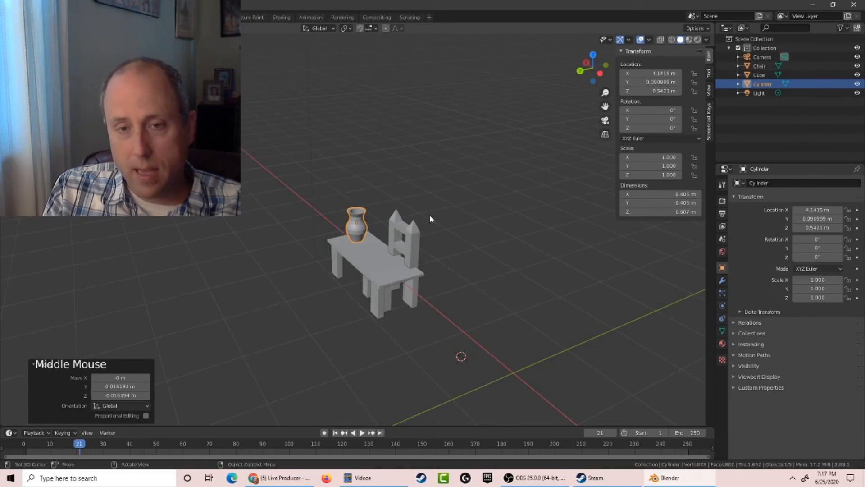
{"action": "left_click", "coordinate": [465, 354]}
{"action": "left_click", "coordinate": [505, 349]}
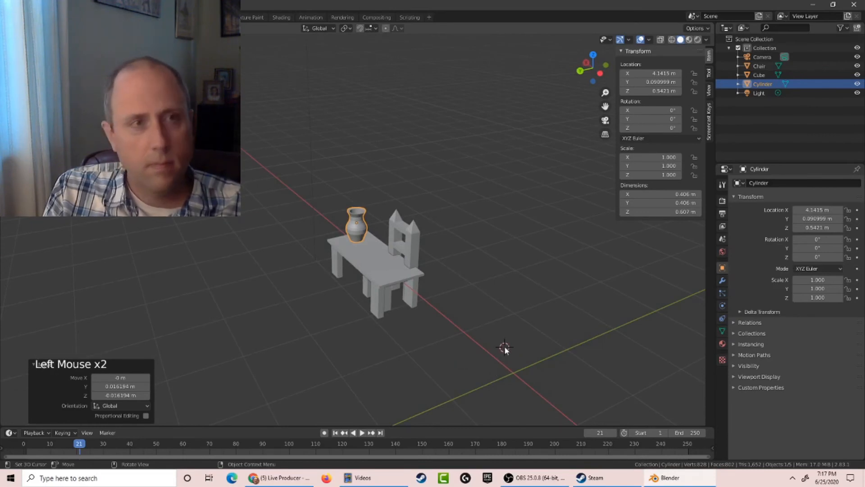
{"action": "left_click", "coordinate": [519, 369]}
{"action": "key", "text": "shift+c"}
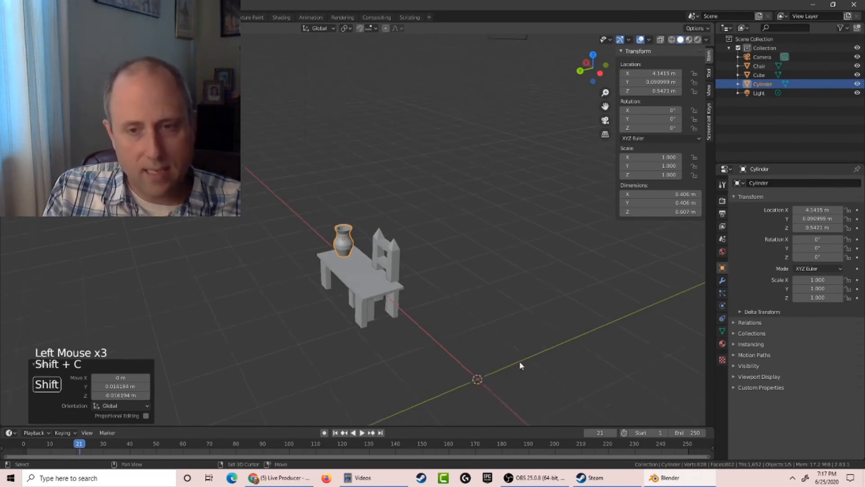
Try to place the 3D cursor by hand on the crossing of the X and Y axes.
{"action": "scroll", "coordinate": [357, 392], "scroll_direction": "up", "scroll_amount": 4}
{"action": "scroll", "coordinate": [358, 394], "scroll_direction": "down", "scroll_amount": 8}
{"action": "left_click", "coordinate": [370, 353]}
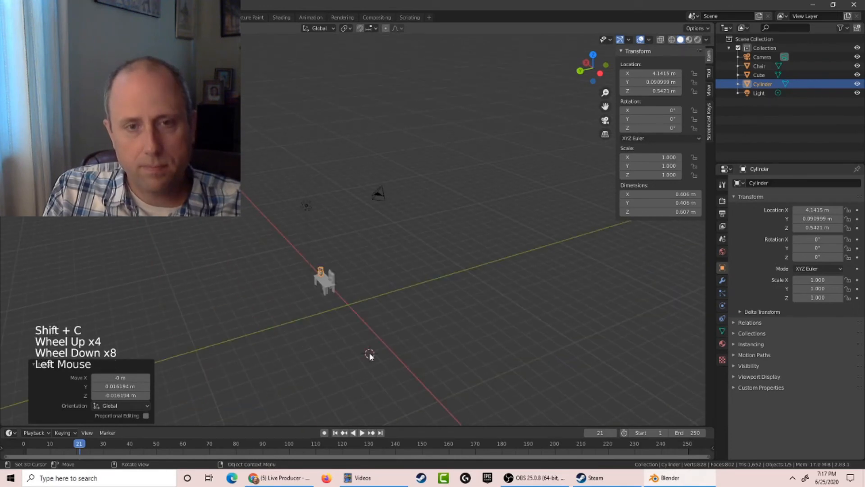
{"action": "left_click", "coordinate": [352, 303]}
{"action": "left_click", "coordinate": [351, 303]}
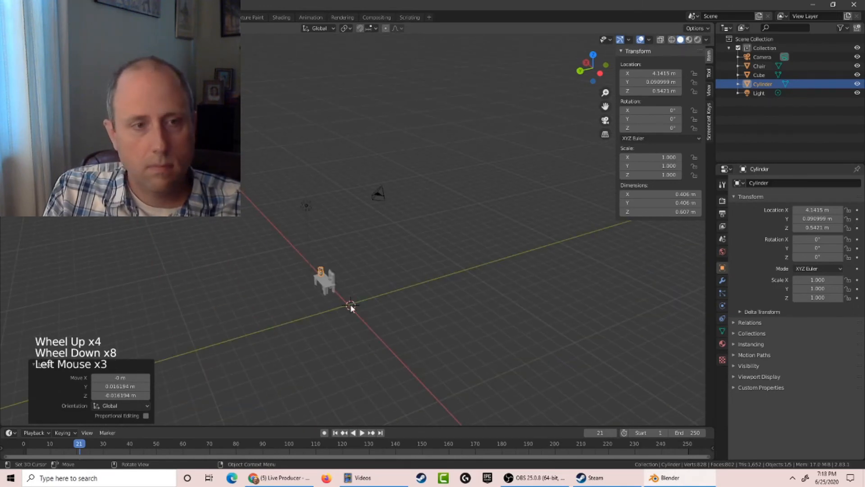
{"action": "left_click", "coordinate": [350, 304]}
Switch to the Select Box tool and reset the 3D cursor to the world origin with the whole scene in view.
{"action": "left_click", "coordinate": [39, 364]}
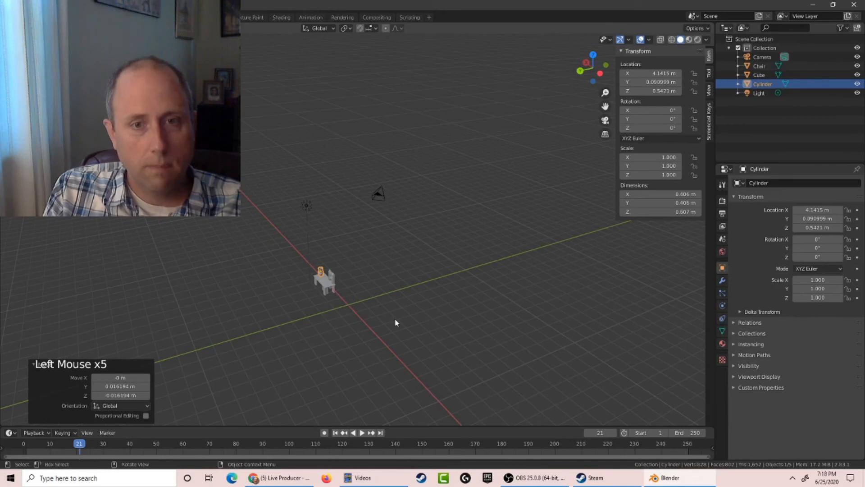
{"action": "scroll", "coordinate": [298, 312], "scroll_direction": "up", "scroll_amount": 6}
{"action": "middle_click_drag", "start_coordinate": [298, 312], "coordinate": [312, 285]}
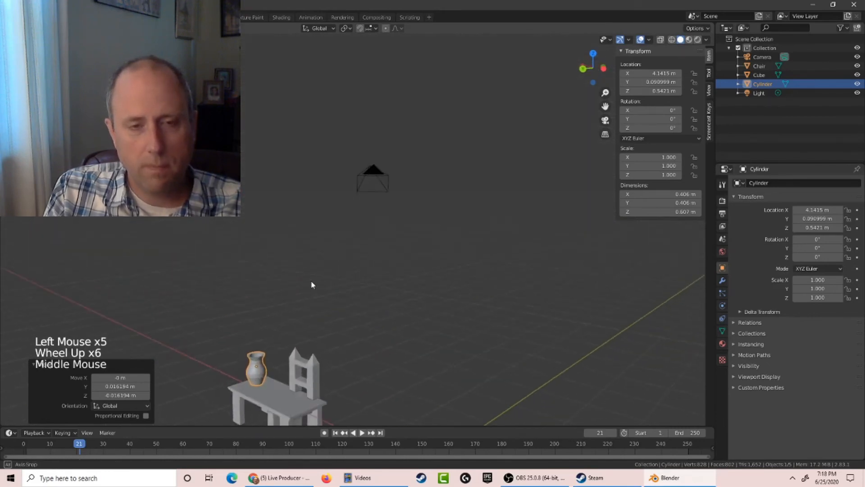
{"action": "key", "text": "shift+c"}
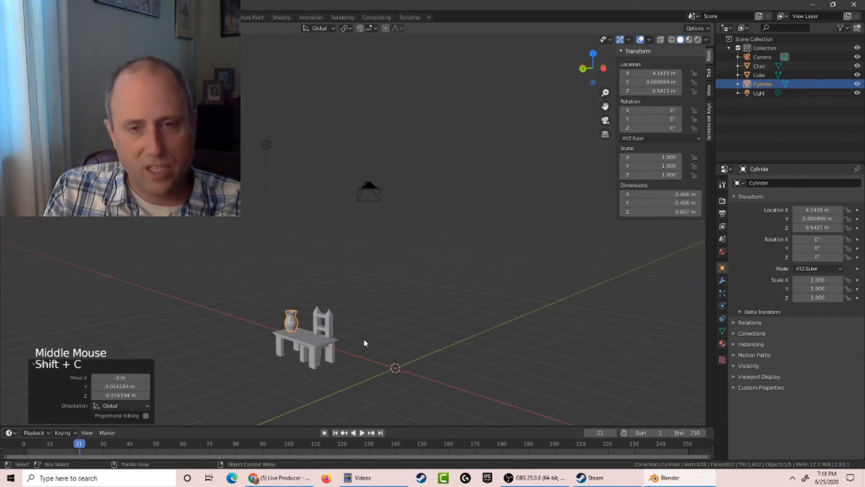
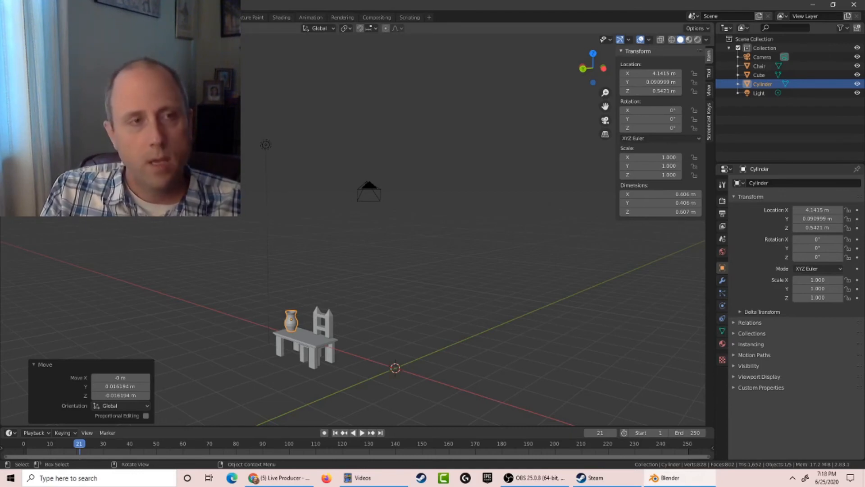
Add a cube at the world origin and set its size to 1 m.
{"action": "left_click", "coordinate": [103, 40]}
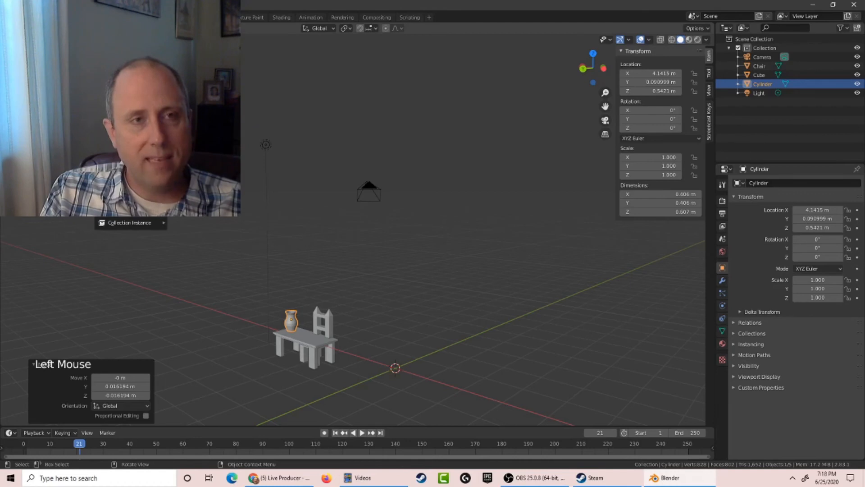
{"action": "left_click", "coordinate": [189, 60]}
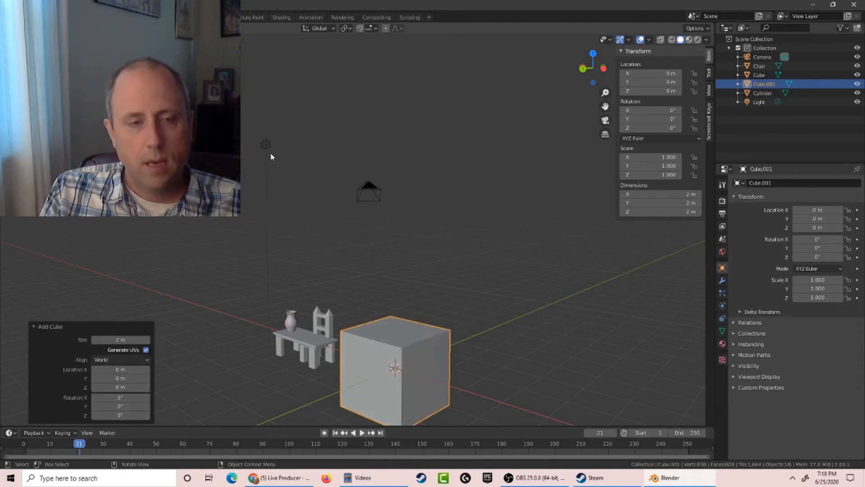
{"action": "left_click", "coordinate": [120, 340]}
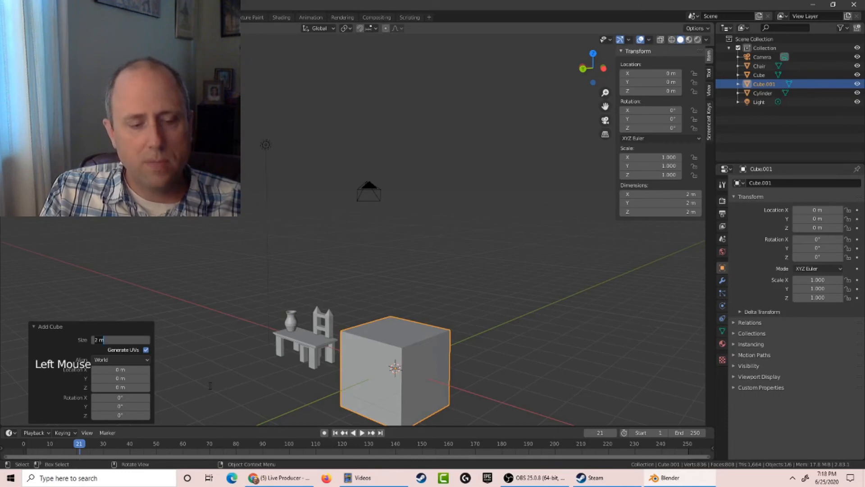
{"action": "type", "text": "1"}
{"action": "key", "text": "Return"}
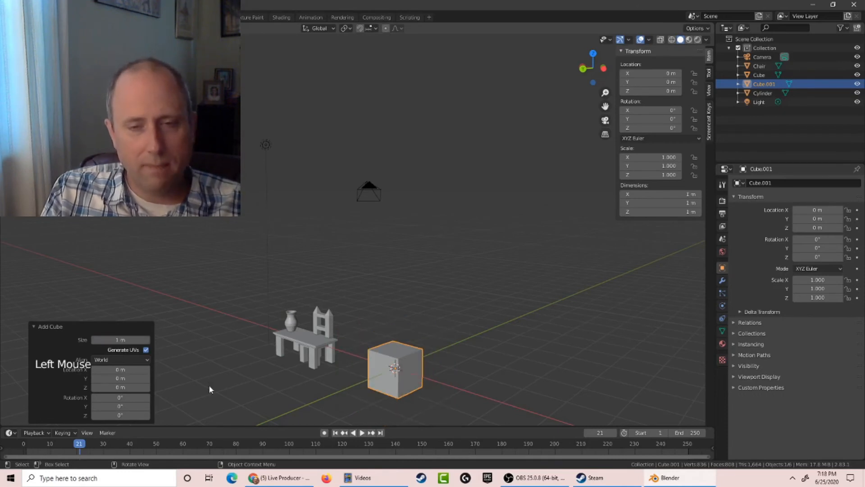
Frame the new cube, enter Edit Mode with face selection and select only the cube's top face.
{"action": "middle_click_drag", "start_coordinate": [209, 385], "coordinate": [359, 345]}
{"action": "key", "text": "KP_Decimal"}
{"action": "scroll", "coordinate": [353, 338], "scroll_direction": "down", "scroll_amount": 4}
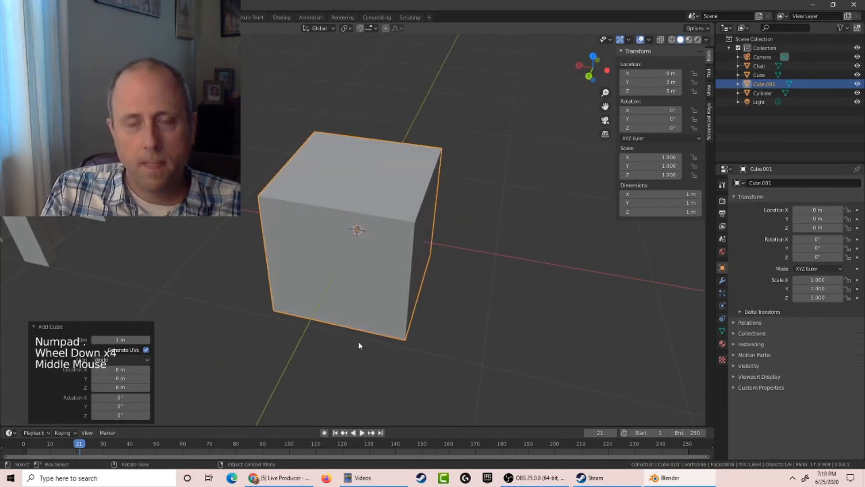
{"action": "key", "text": "Tab"}
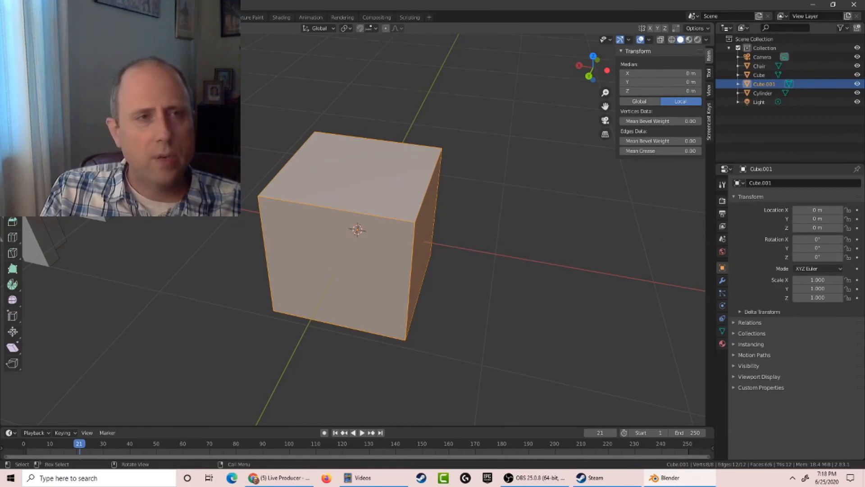
{"action": "left_click", "coordinate": [69, 40]}
{"action": "left_click", "coordinate": [78, 40]}
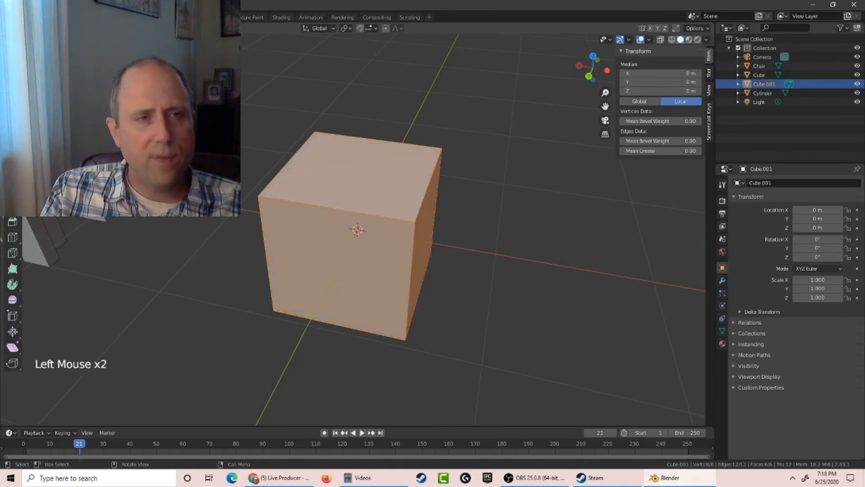
{"action": "left_click", "coordinate": [408, 190]}
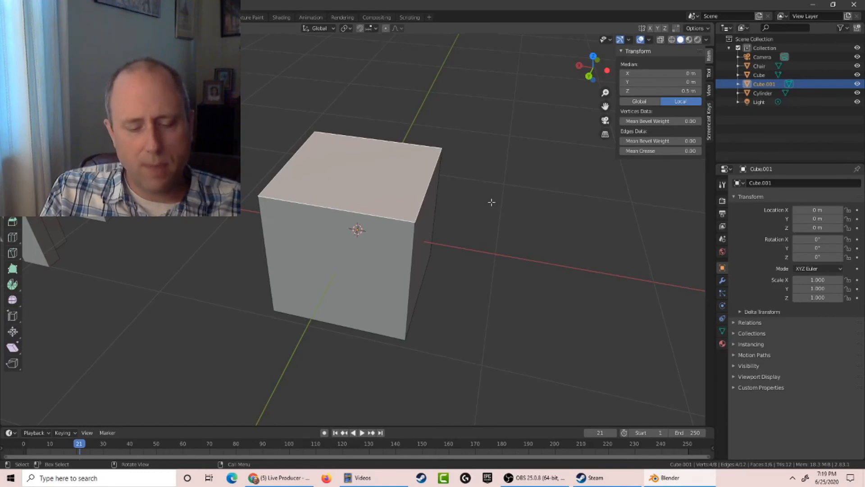
Inset the cube's top face about 0.267 m, extrude the inner face, and undo both operations.
{"action": "key", "text": "i"}
{"action": "left_click", "coordinate": [453, 194]}
{"action": "key", "text": "e"}
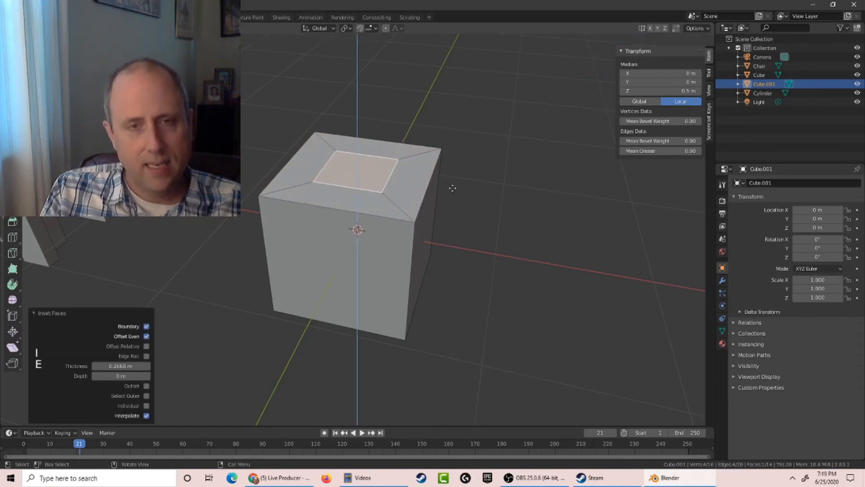
{"action": "left_click", "coordinate": [447, 132]}
{"action": "key", "text": "ctrl+z"}
{"action": "key", "text": "ctrl+z"}
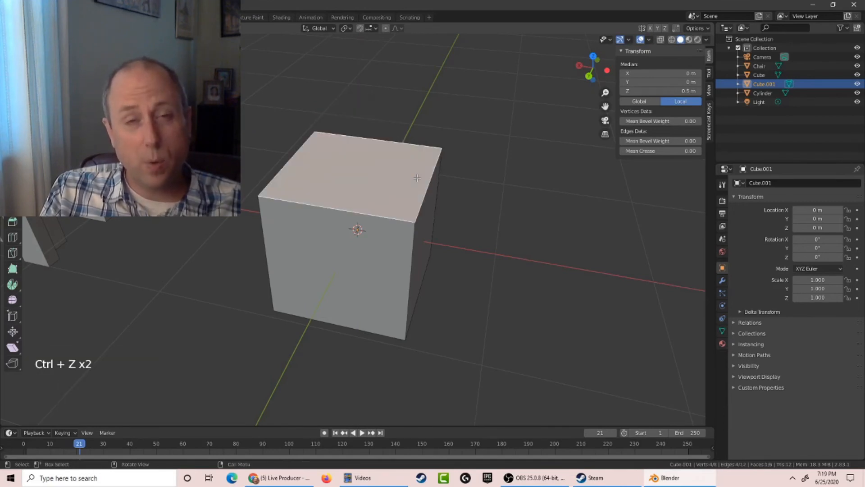
Extrude the cube's top face in place, cancelling its movement so the new face has no offset.
{"action": "key", "text": "e"}
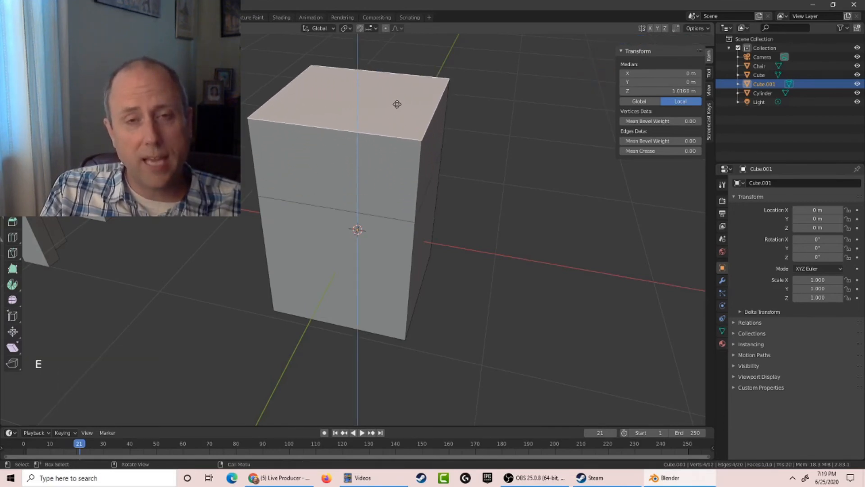
{"action": "right_click", "coordinate": [397, 104]}
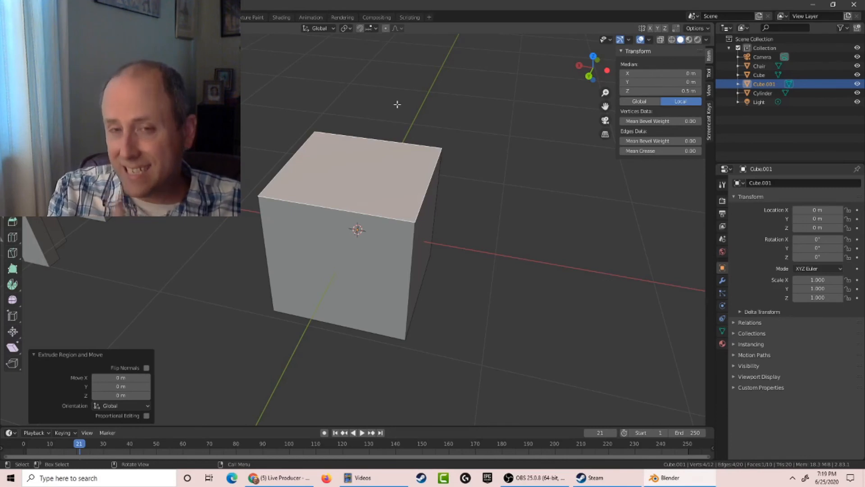
Move the extruded top face freely away from the cube and undo the move.
{"action": "key", "text": "g"}
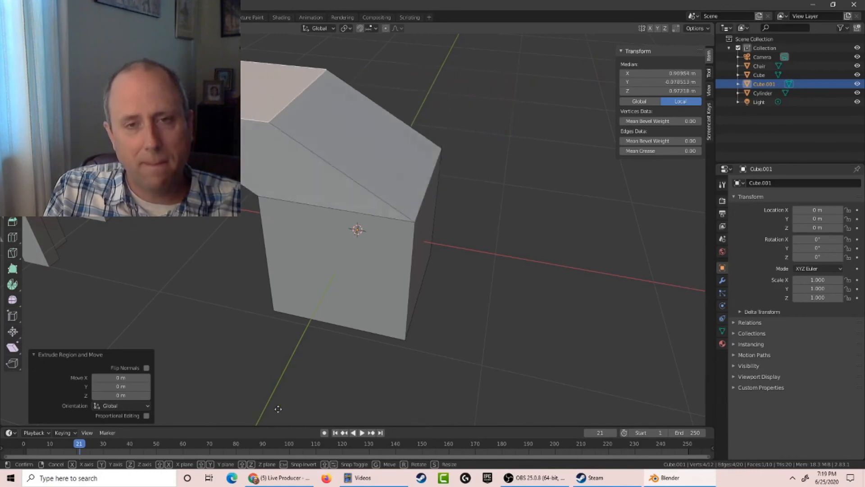
{"action": "left_click", "coordinate": [472, 412]}
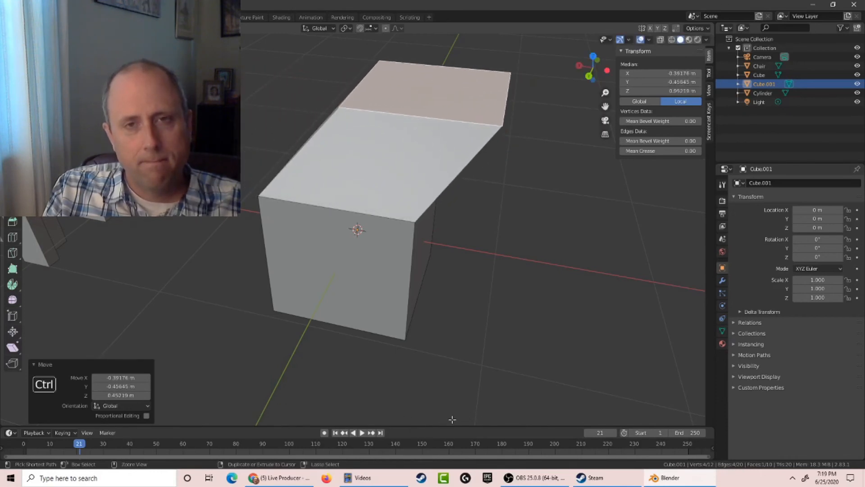
{"action": "key", "text": "ctrl+z"}
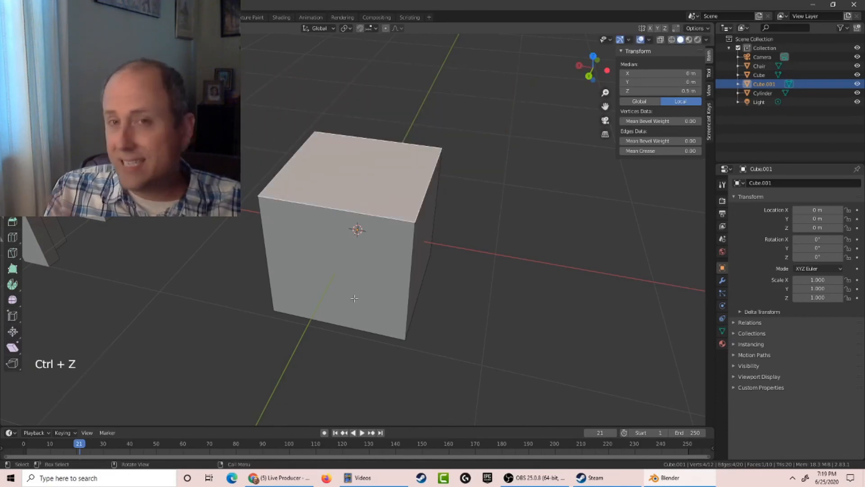
Scale the extruded top face by about 0.513 and again by 0.801, and extrude it upward about 0.162 m.
{"action": "key", "text": "s"}
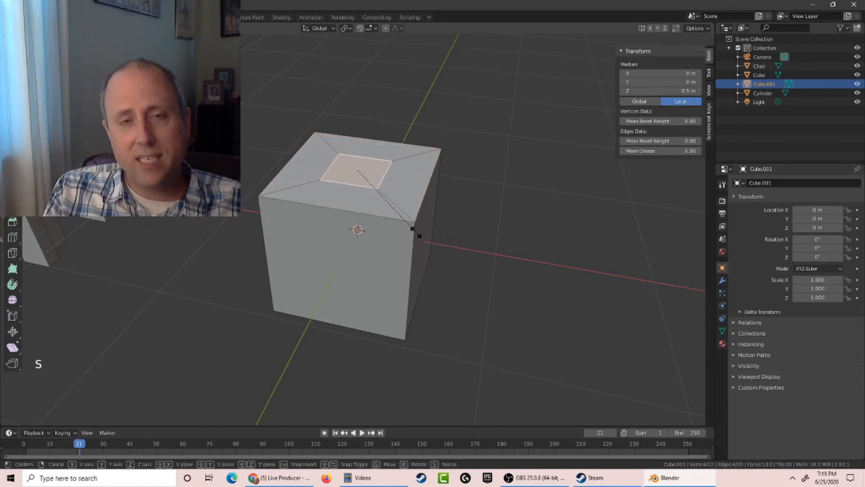
{"action": "left_click", "coordinate": [444, 242]}
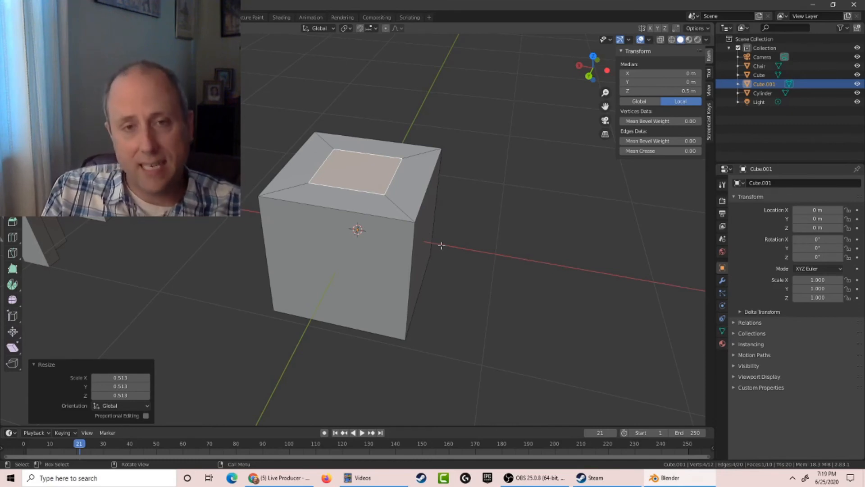
{"action": "key", "text": "s"}
{"action": "left_click", "coordinate": [419, 235]}
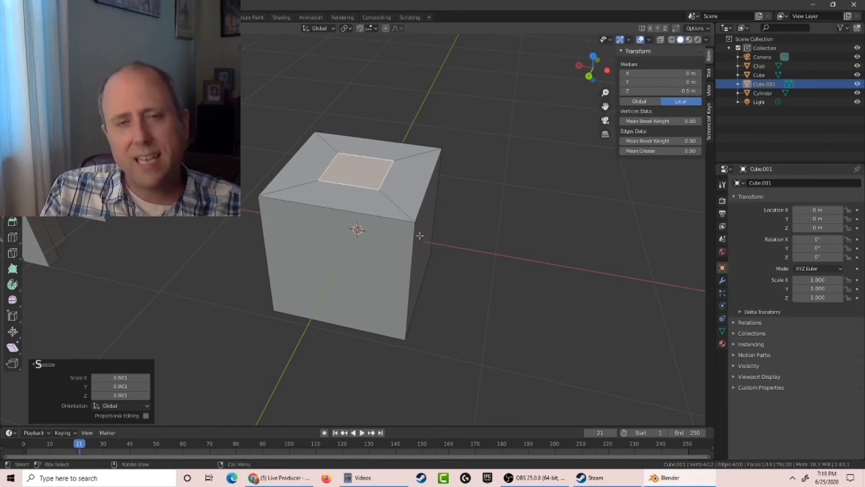
{"action": "key", "text": "e"}
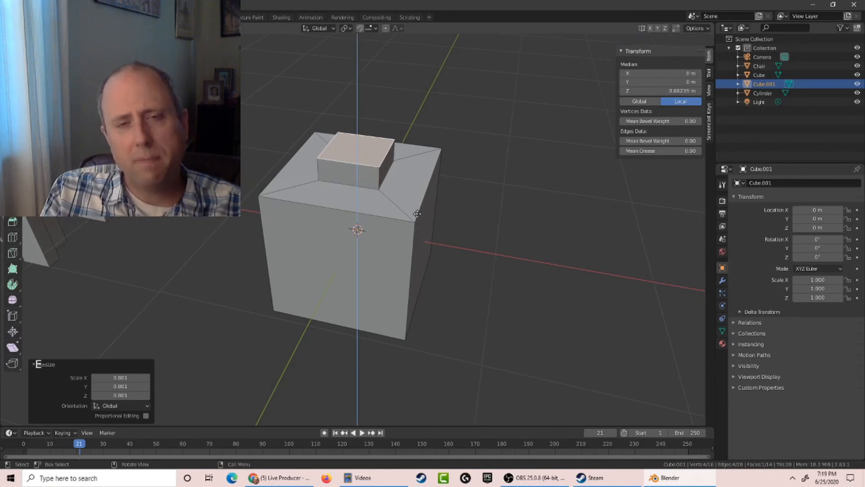
{"action": "left_click", "coordinate": [418, 215]}
Extrude the neck's top face in place without offset and scale the new face by about 1.839.
{"action": "key", "text": "e"}
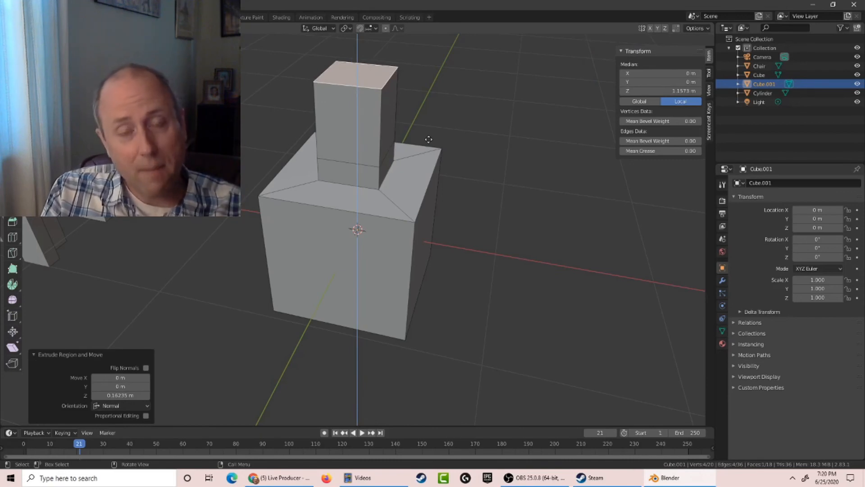
{"action": "right_click", "coordinate": [429, 140]}
{"action": "key", "text": "s"}
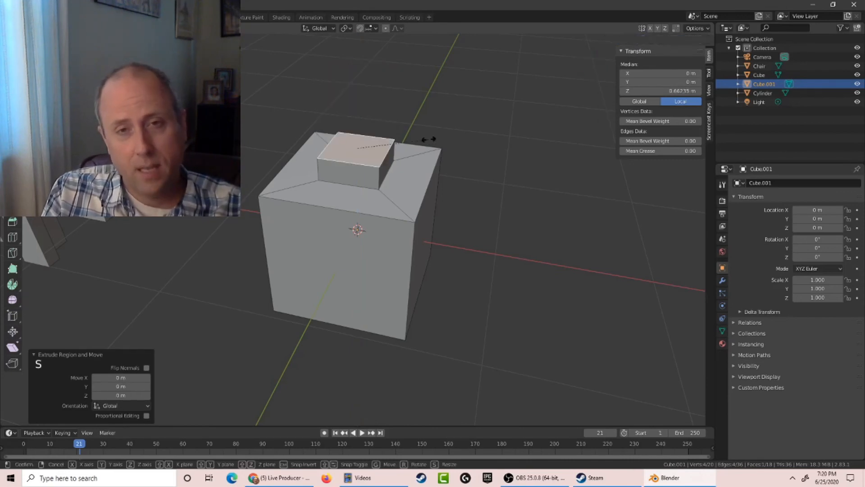
{"action": "left_click", "coordinate": [469, 110]}
Move the enlarged top face freely away from the neck and undo the move.
{"action": "key", "text": "g"}
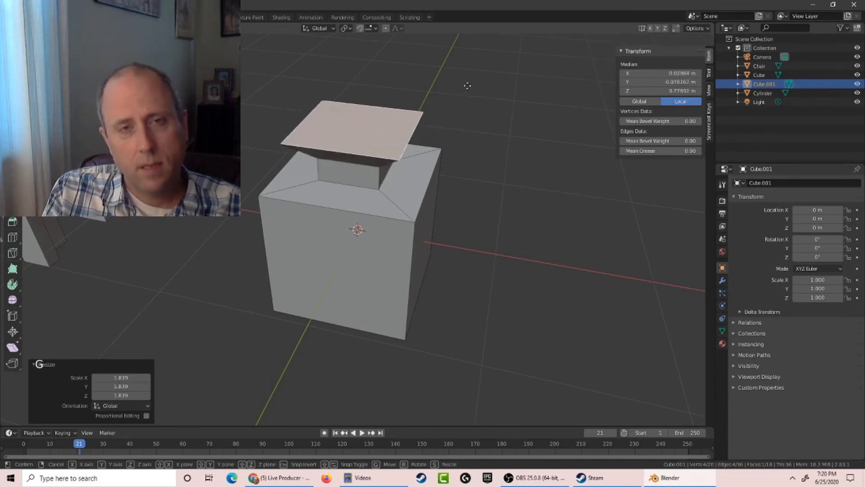
{"action": "left_click", "coordinate": [469, 52]}
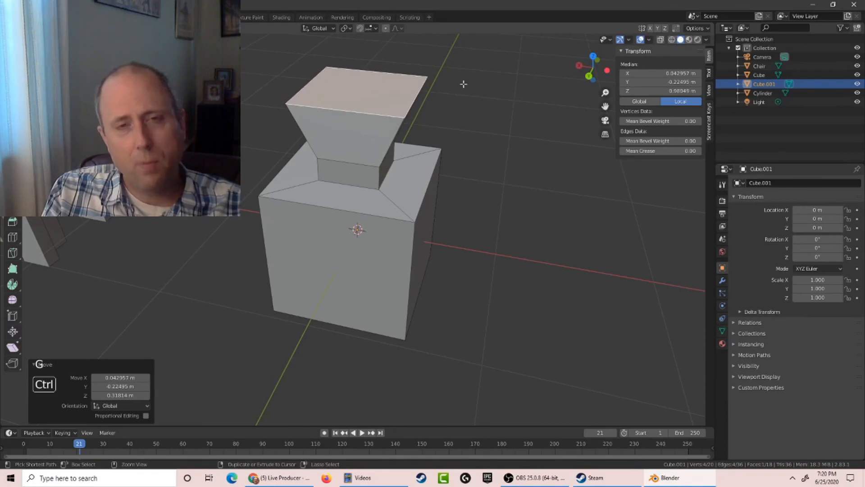
{"action": "key", "text": "ctrl+z"}
Extrude the enlarged top face upward about 0.56 m to form a head block above the neck.
{"action": "key", "text": "e"}
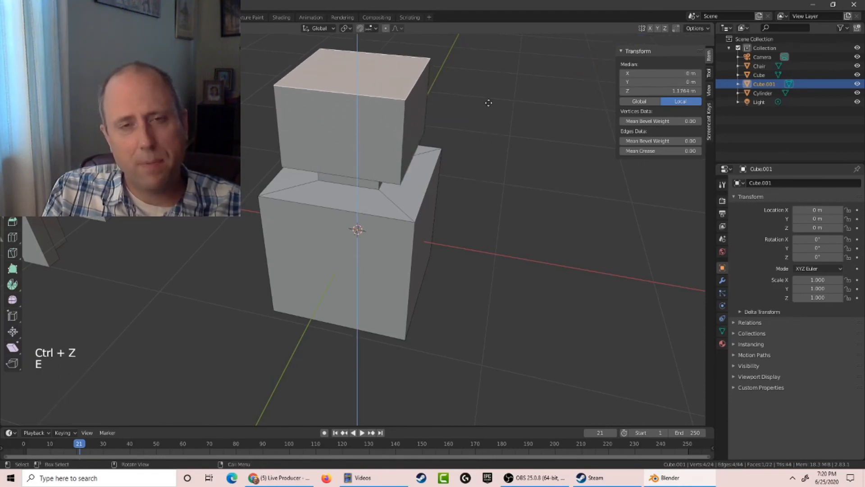
{"action": "left_click", "coordinate": [489, 96]}
{"action": "middle_click_drag", "start_coordinate": [479, 120], "coordinate": [497, 106]}
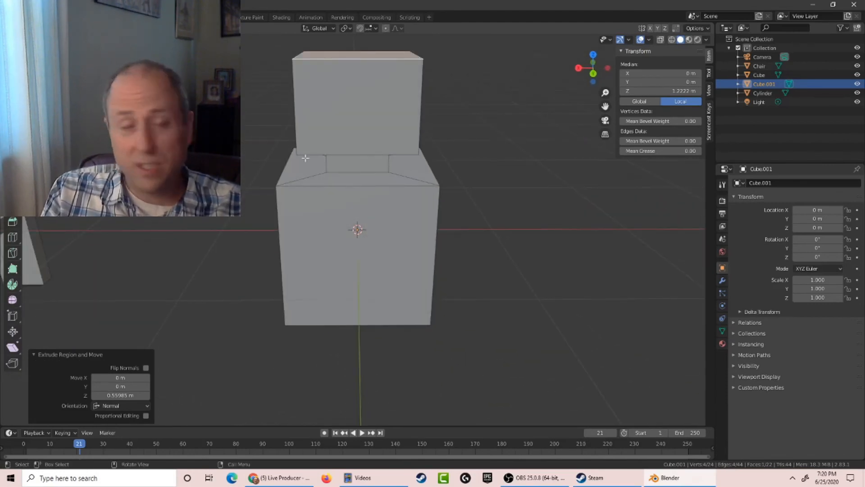
Select the two opposite edges at the neck's base and raise them about 0.063 m along Z to slope the shoulders.
{"action": "left_click", "coordinate": [378, 181]}
{"action": "left_click", "coordinate": [362, 173]}
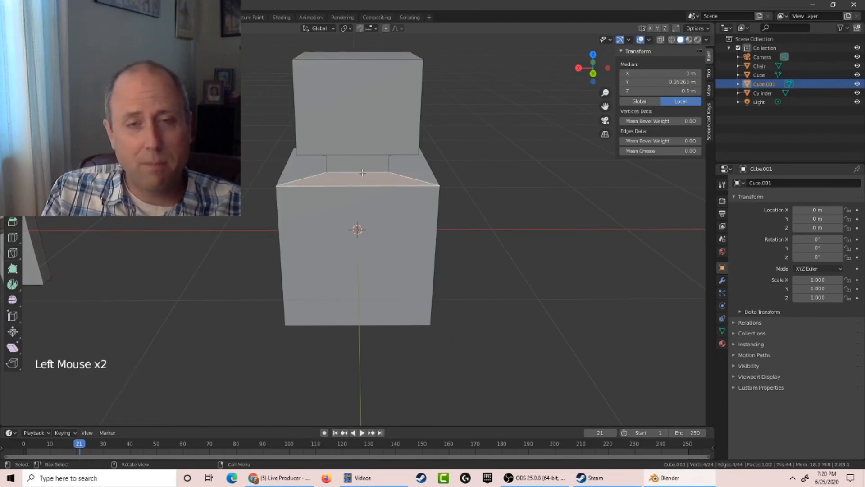
{"action": "scroll", "coordinate": [367, 171], "scroll_direction": "up", "scroll_amount": 1}
{"action": "middle_click", "coordinate": [368, 170]}
{"action": "mouse_move", "coordinate": [368, 170]}
{"action": "middle_mouse_down"}
{"action": "mouse_move", "coordinate": [380, 172]}
{"action": "mouse_move", "coordinate": [360, 158]}
{"action": "middle_mouse_up"}
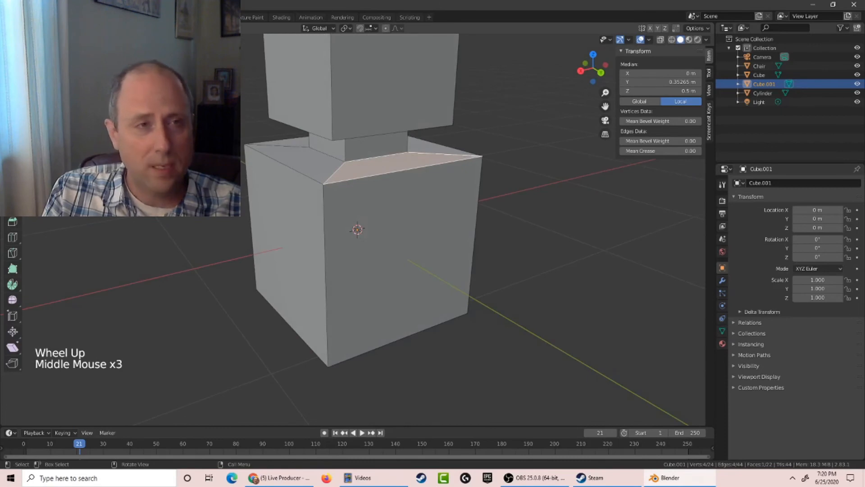
{"action": "left_click", "coordinate": [343, 144]}
{"action": "left_click", "coordinate": [338, 153]}
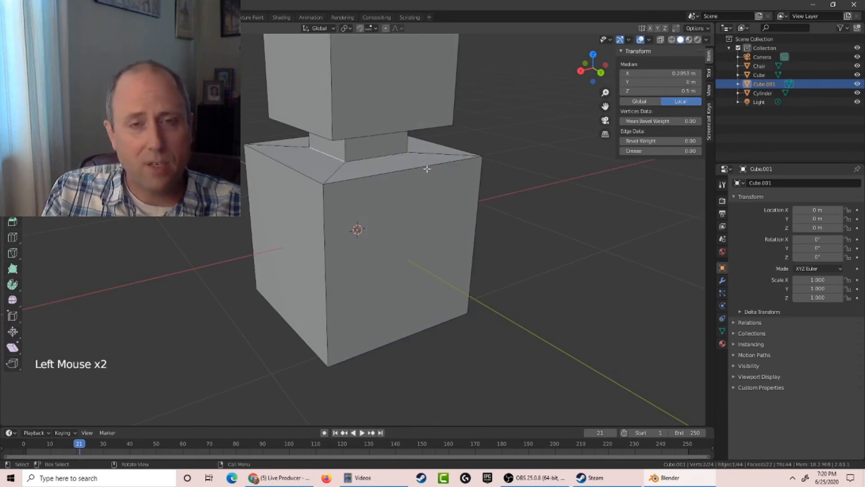
{"action": "middle_click_drag", "start_coordinate": [360, 168], "coordinate": [381, 150]}
{"action": "left_click", "coordinate": [391, 185], "text": "shift"}
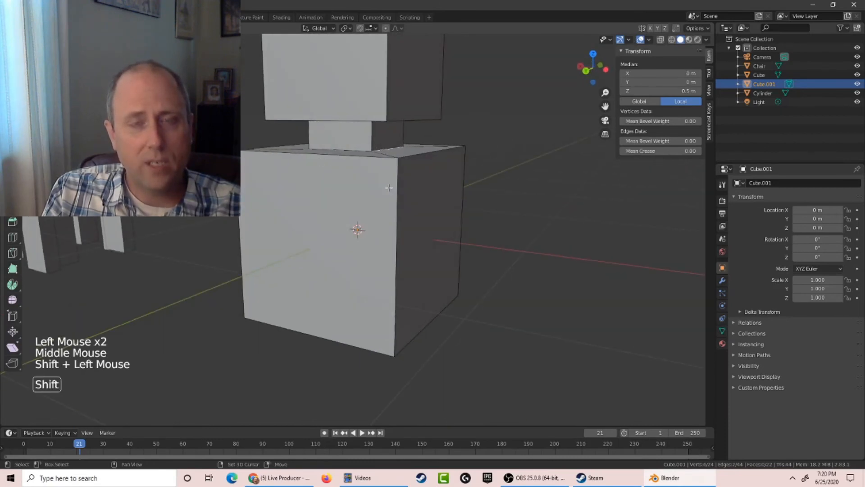
{"action": "middle_click_drag", "start_coordinate": [363, 181], "coordinate": [384, 184]}
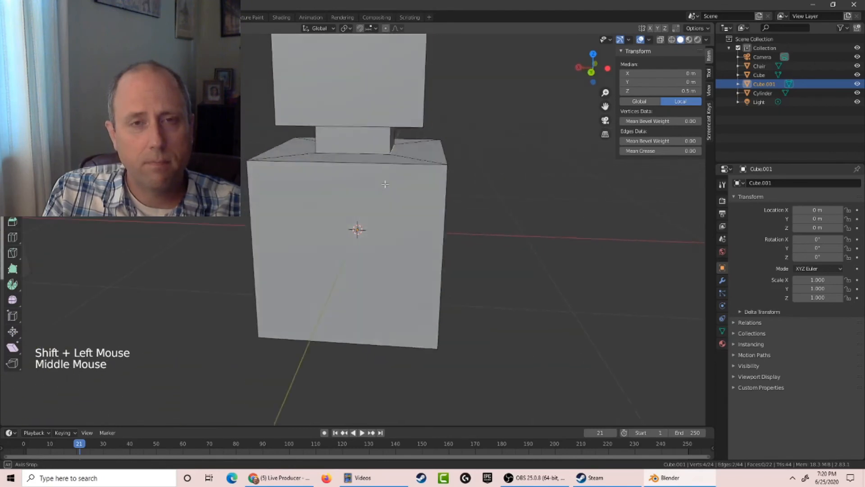
{"action": "key", "text": "g"}
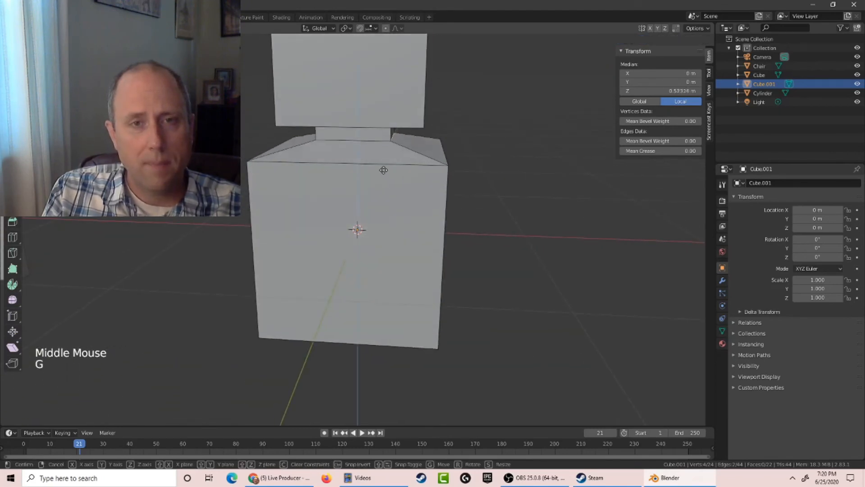
{"action": "left_click", "coordinate": [367, 164]}
{"action": "middle_click_drag", "start_coordinate": [367, 163], "coordinate": [387, 152]}
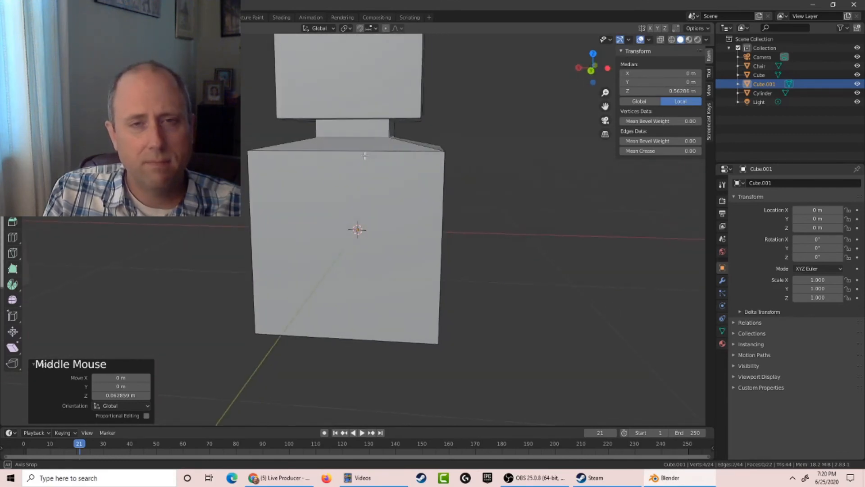
{"action": "scroll", "coordinate": [374, 154], "scroll_direction": "down", "scroll_amount": 6}
{"action": "scroll", "coordinate": [365, 155], "scroll_direction": "up", "scroll_amount": 5}
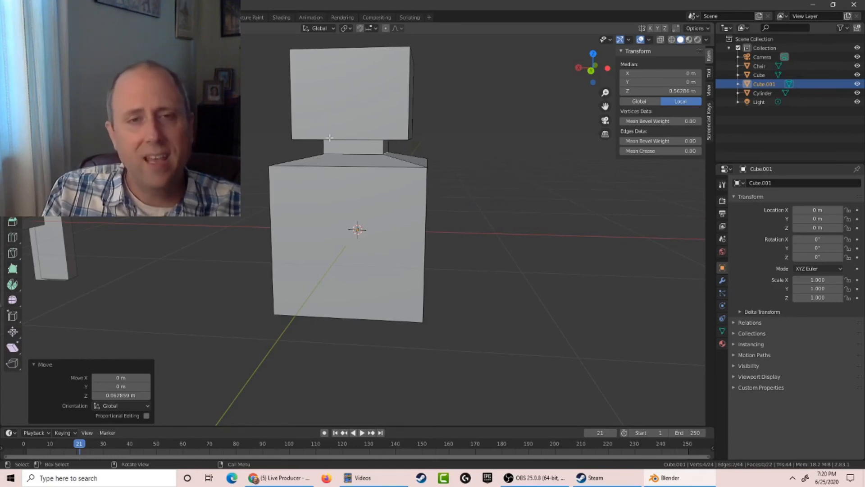
Select the lower cube's two opposite side faces along X and subdivide them with 3 cuts.
{"action": "middle_click_drag", "start_coordinate": [254, 168], "coordinate": [285, 184]}
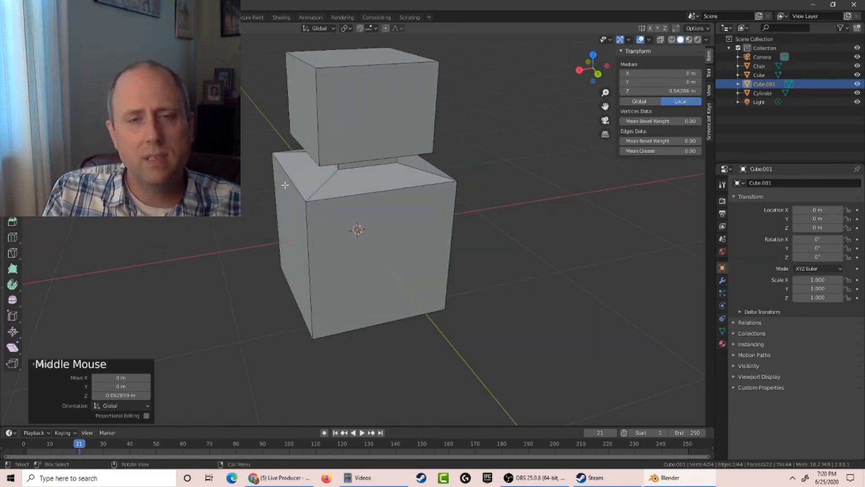
{"action": "left_click", "coordinate": [286, 198]}
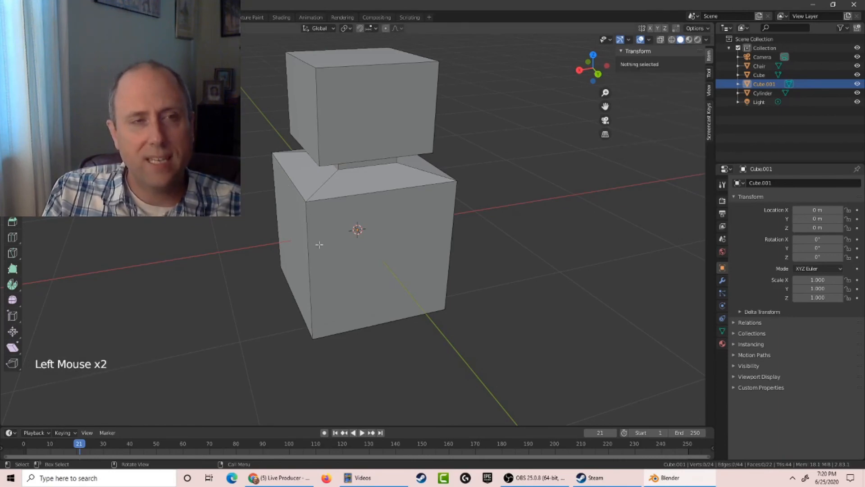
{"action": "left_click", "coordinate": [300, 202]}
{"action": "left_click", "coordinate": [281, 211]}
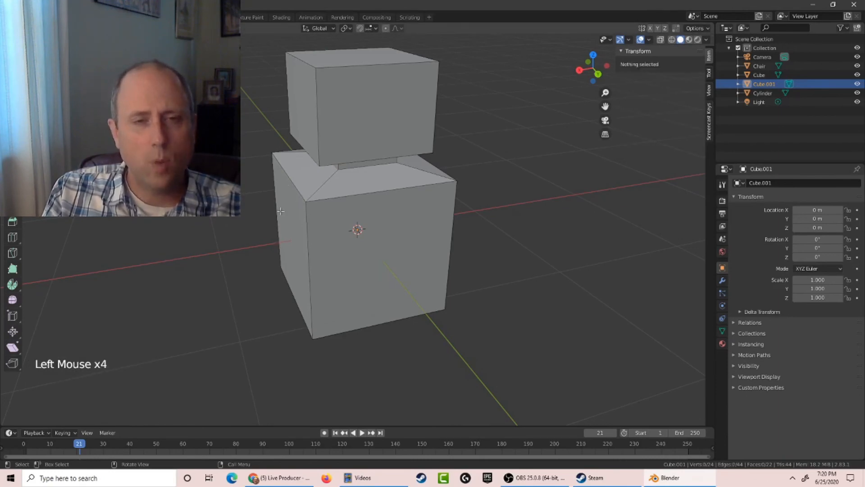
{"action": "middle_click_drag", "start_coordinate": [570, 249], "coordinate": [458, 241]}
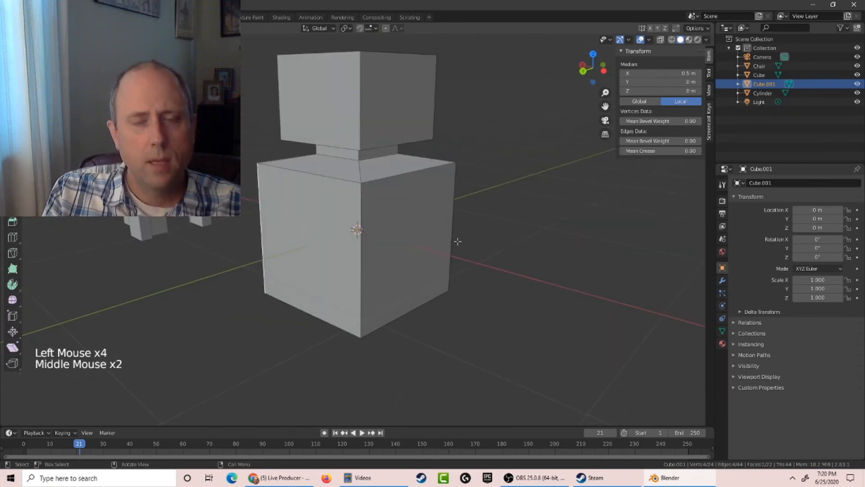
{"action": "key", "text": "shift"}
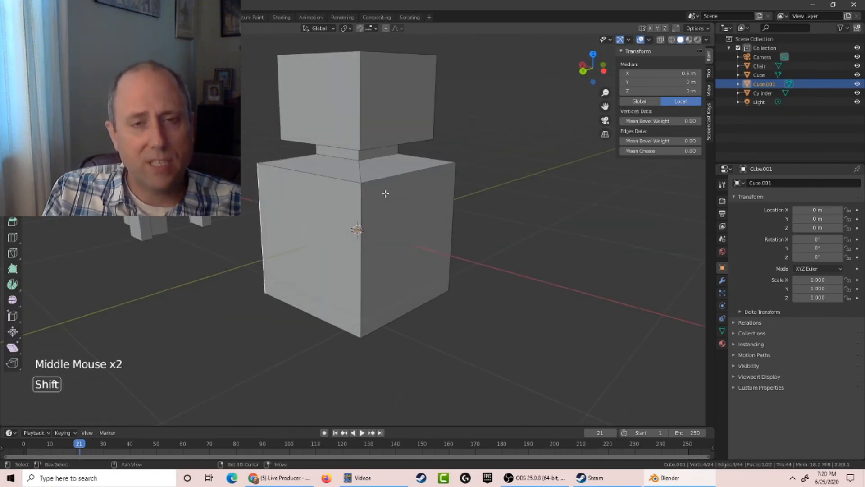
{"action": "left_click", "coordinate": [386, 194], "text": "shift"}
{"action": "middle_click_drag", "start_coordinate": [385, 193], "coordinate": [287, 229]}
{"action": "right_click", "coordinate": [286, 228]}
{"action": "left_click", "coordinate": [288, 228]}
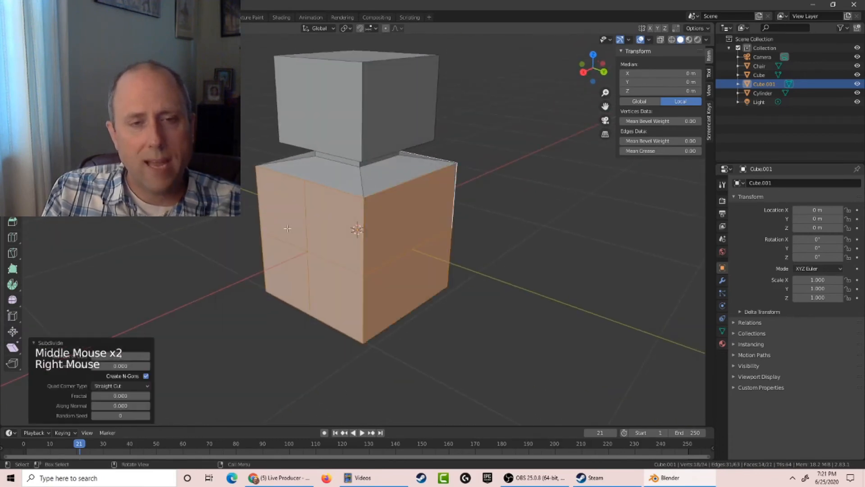
{"action": "left_click", "coordinate": [120, 356]}
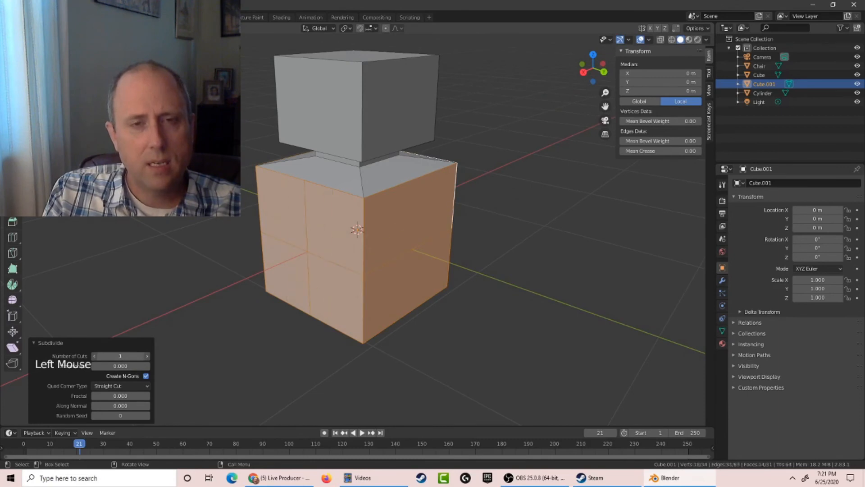
{"action": "left_click", "coordinate": [147, 356]}
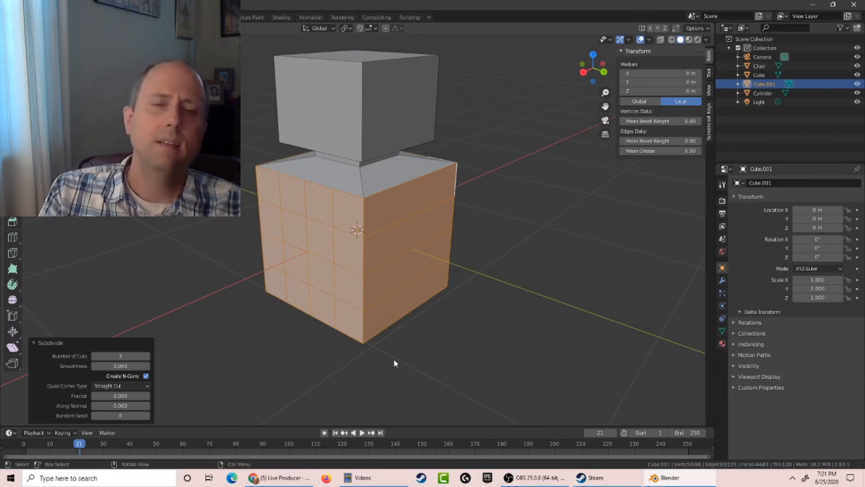
Select the upper middle four faces on both subdivided sides and extrude them in place, cancelling the movement.
{"action": "left_click", "coordinate": [370, 336]}
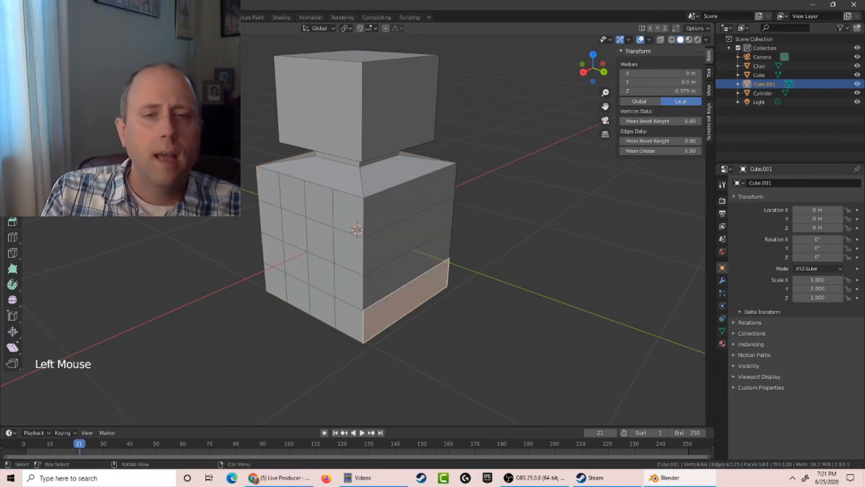
{"action": "left_click_drag", "start_coordinate": [299, 203], "coordinate": [320, 239]}
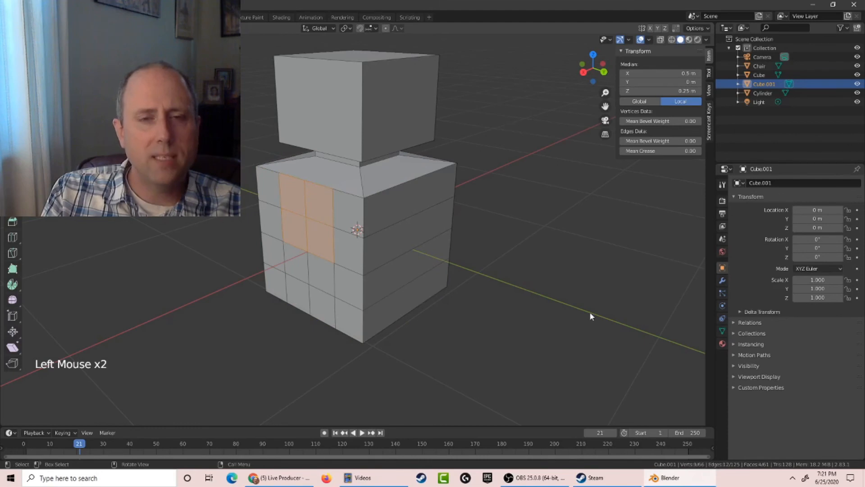
{"action": "middle_click_drag", "start_coordinate": [592, 315], "coordinate": [386, 213]}
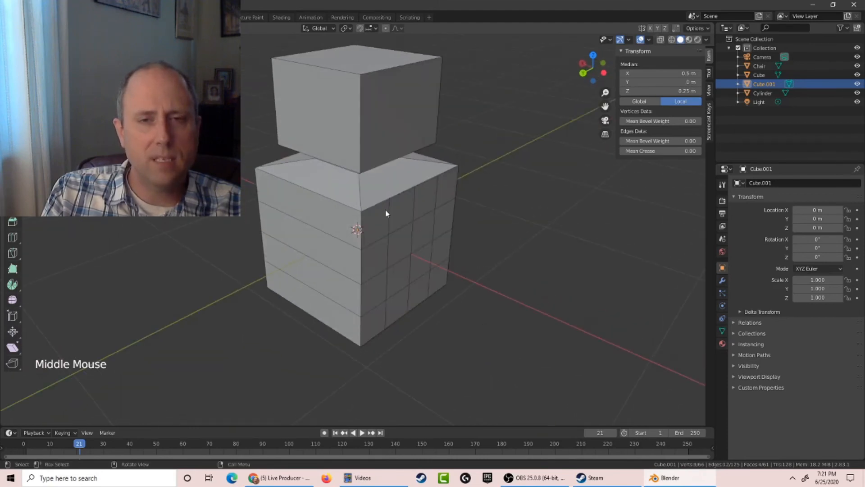
{"action": "left_click_drag", "start_coordinate": [402, 215], "coordinate": [423, 252], "text": "shift"}
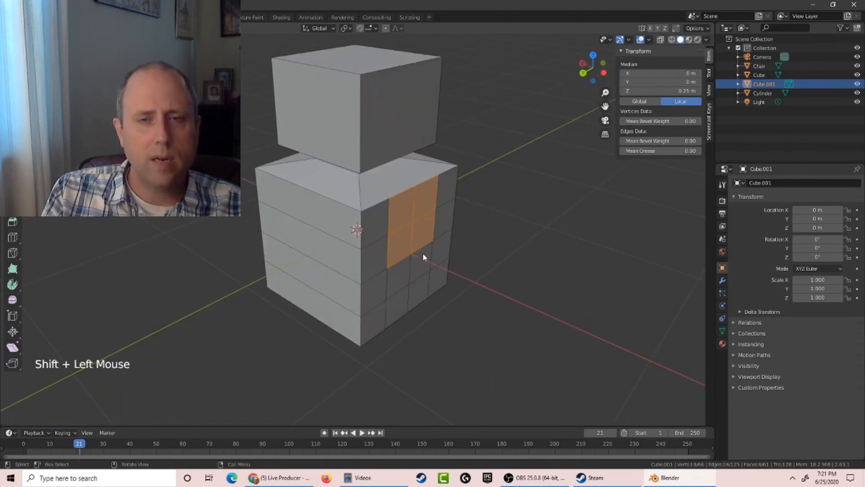
{"action": "middle_click_drag", "start_coordinate": [296, 224], "coordinate": [347, 203]}
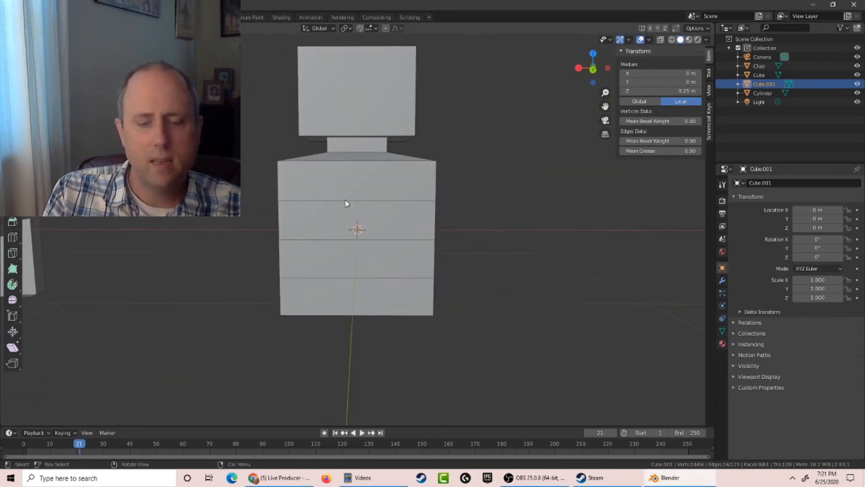
{"action": "key", "text": "KP_1"}
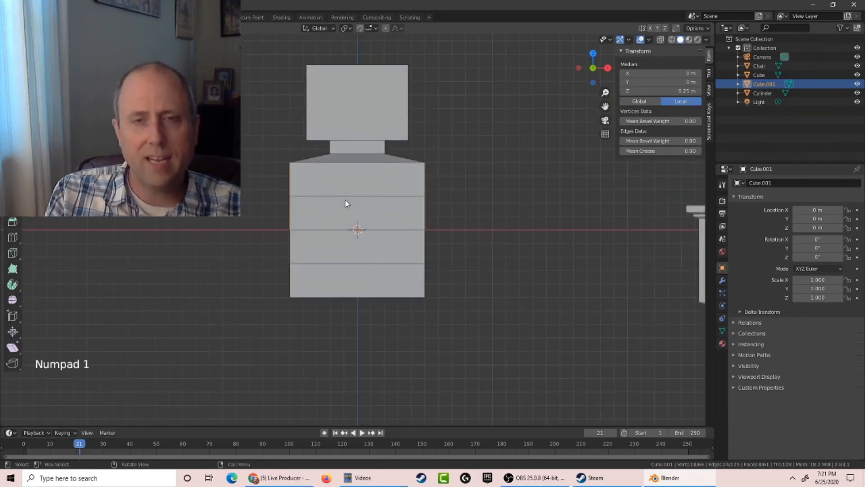
{"action": "scroll", "coordinate": [346, 203], "scroll_direction": "down", "scroll_amount": 3}
{"action": "key", "text": "e"}
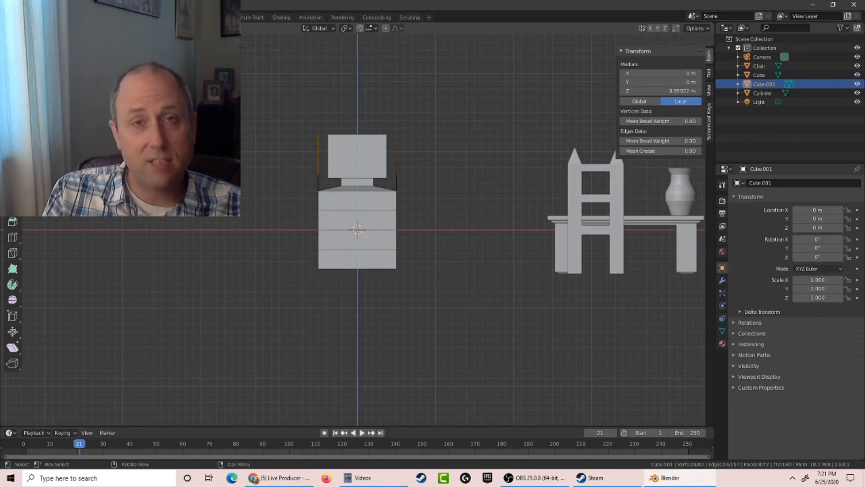
{"action": "key", "text": "Escape"}
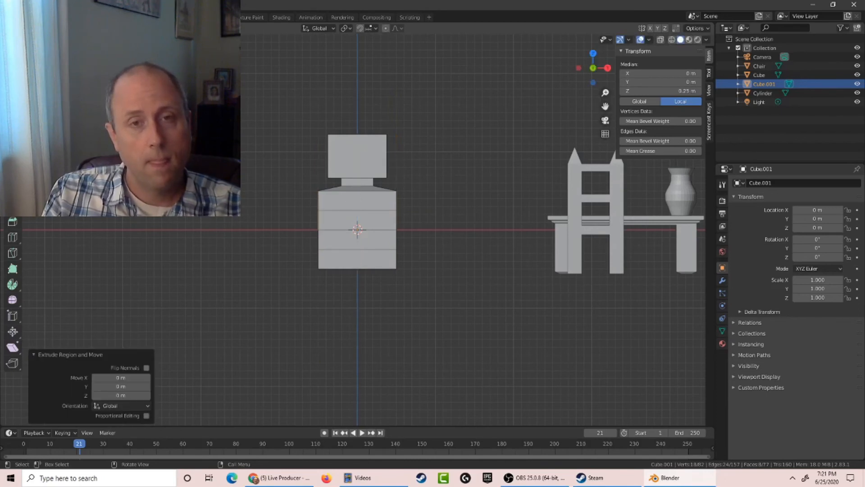
Scale the extruded side faces along X by about 3.515 to form two straight arms.
{"action": "key", "text": "s"}
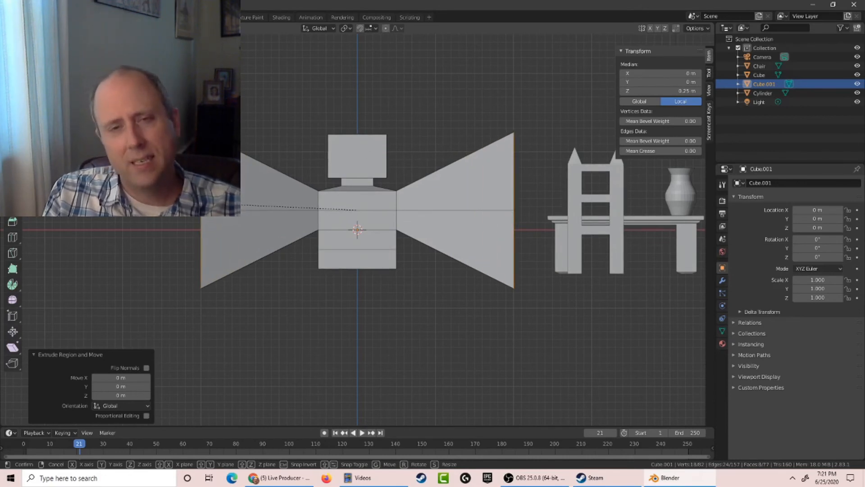
{"action": "key", "text": "x"}
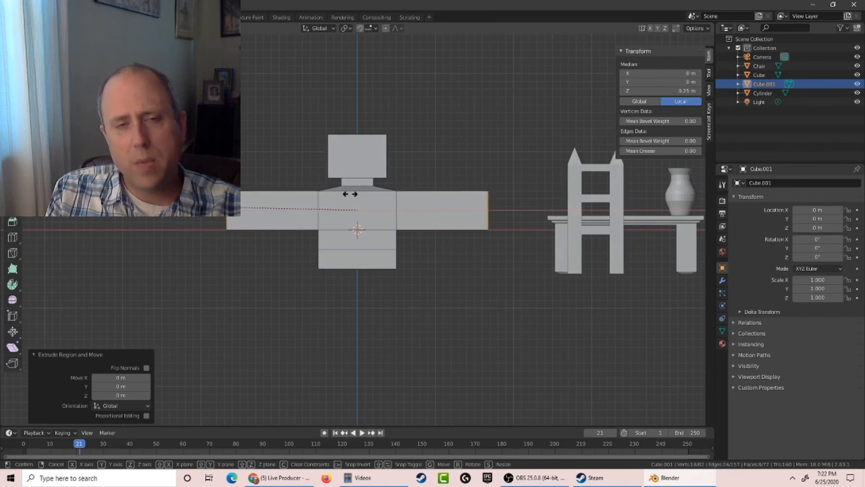
{"action": "left_click", "coordinate": [313, 205]}
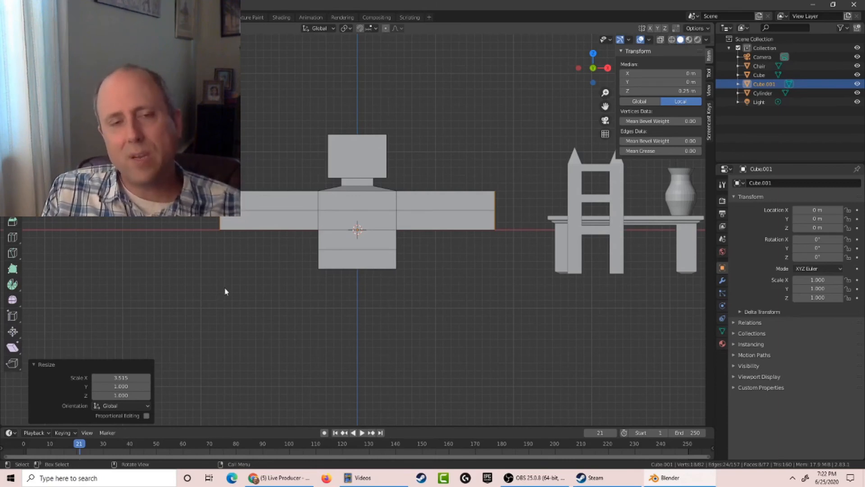
Scale the arms' end faces uniformly by about 9.525 so that both arms flare outward.
{"action": "key", "text": "s"}
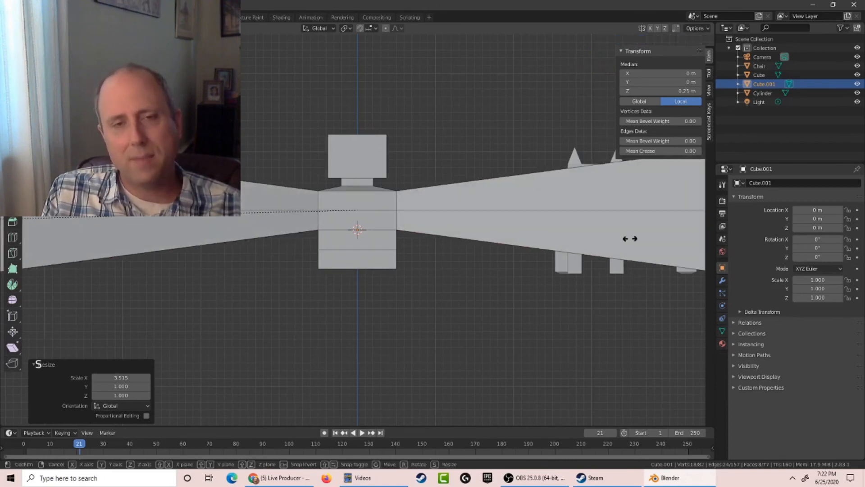
{"action": "left_click", "coordinate": [637, 252]}
{"action": "scroll", "coordinate": [636, 251], "scroll_direction": "down", "scroll_amount": 15}
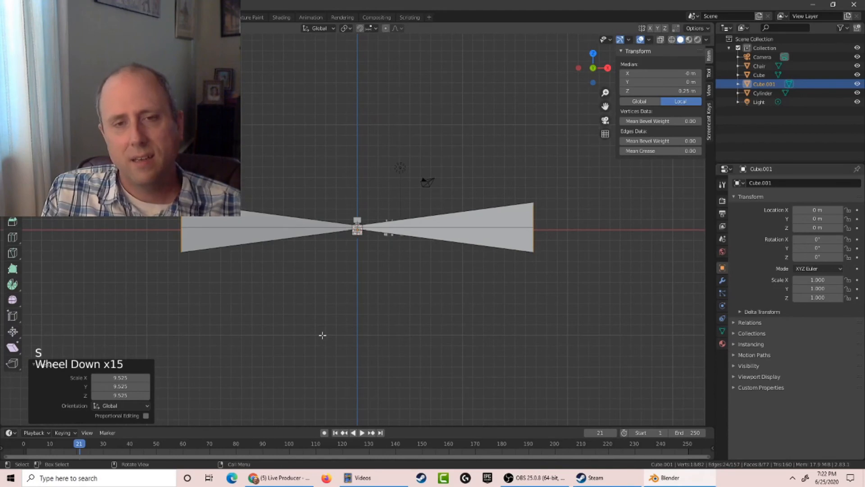
Undo the uniform scaling of the arms' end faces to bring back the straight arms.
{"action": "key", "text": "ctrl+z"}
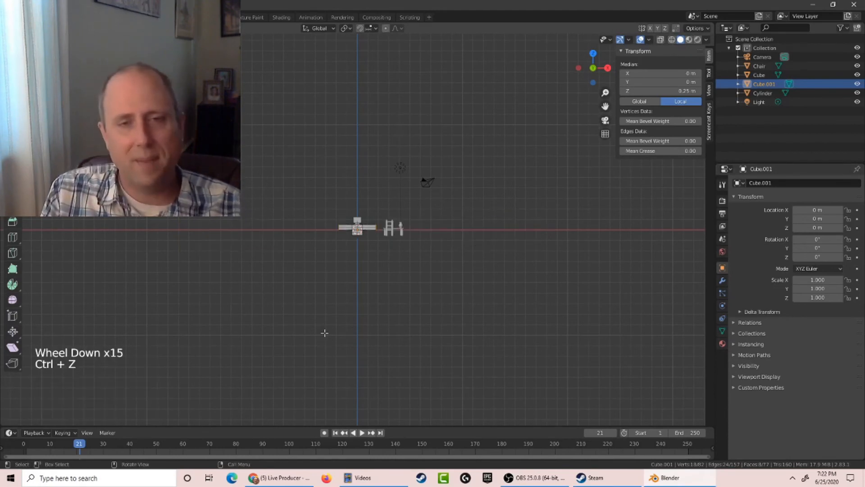
{"action": "scroll", "coordinate": [484, 346], "scroll_direction": "up", "scroll_amount": 6}
{"action": "scroll", "coordinate": [435, 347], "scroll_direction": "up", "scroll_amount": 4}
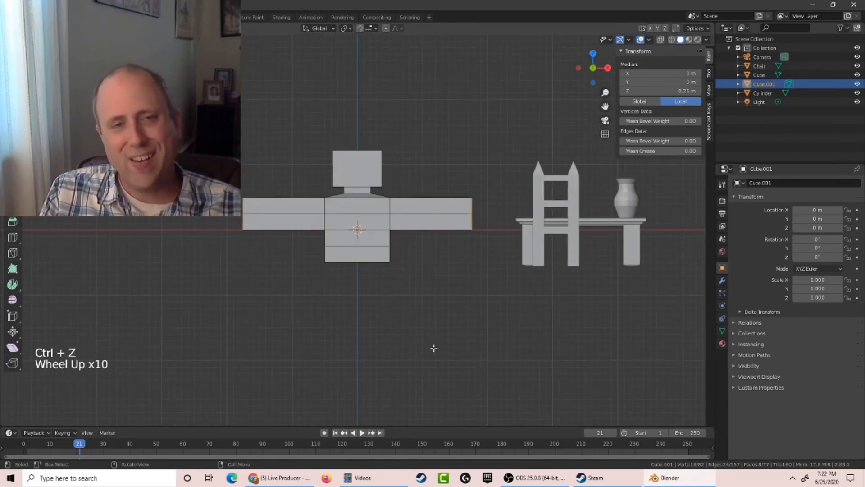
{"action": "middle_click_drag", "start_coordinate": [433, 350], "coordinate": [396, 336]}
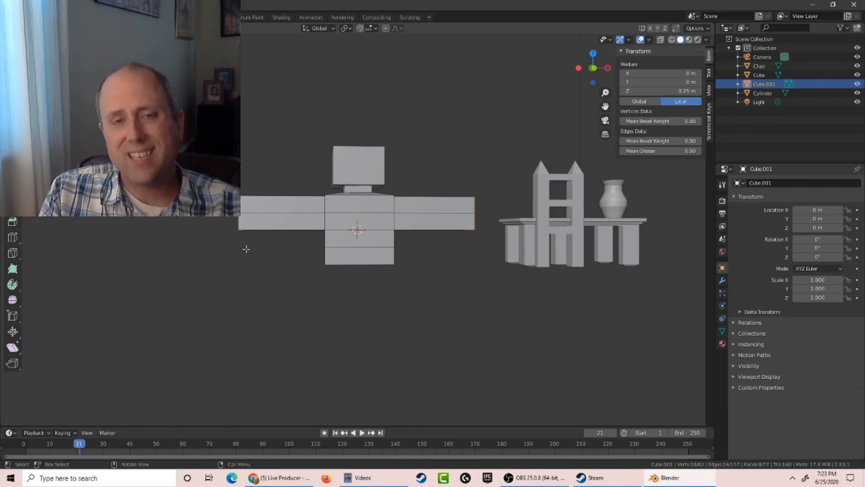
Shorten both arms by scaling their end faces along X by about 0.69.
{"action": "middle_click_drag", "start_coordinate": [246, 249], "coordinate": [307, 274]}
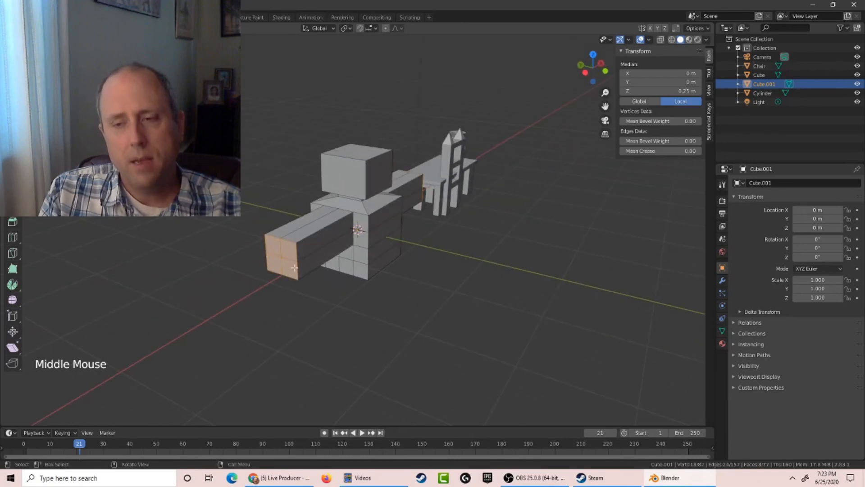
{"action": "middle_click_drag", "start_coordinate": [413, 222], "coordinate": [308, 191]}
{"action": "scroll", "coordinate": [308, 191], "scroll_direction": "down", "scroll_amount": 1}
{"action": "scroll", "coordinate": [308, 191], "scroll_direction": "up", "scroll_amount": 3}
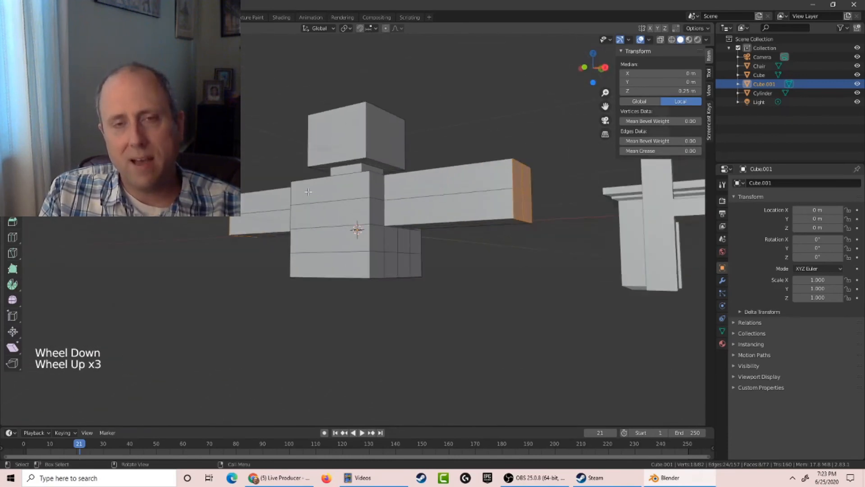
{"action": "middle_click_drag", "start_coordinate": [308, 192], "coordinate": [328, 217]}
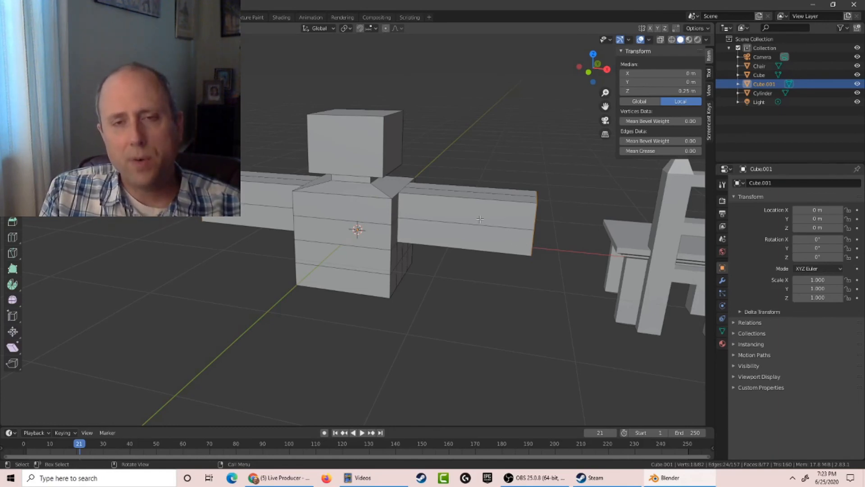
{"action": "middle_click_drag", "start_coordinate": [604, 224], "coordinate": [546, 216]}
{"action": "middle_click_drag", "start_coordinate": [433, 220], "coordinate": [439, 221]}
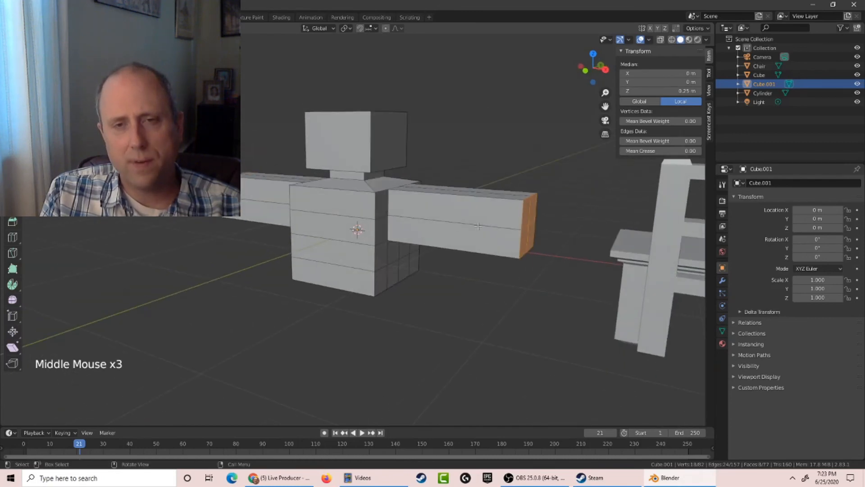
{"action": "key", "text": "s"}
{"action": "key", "text": "x"}
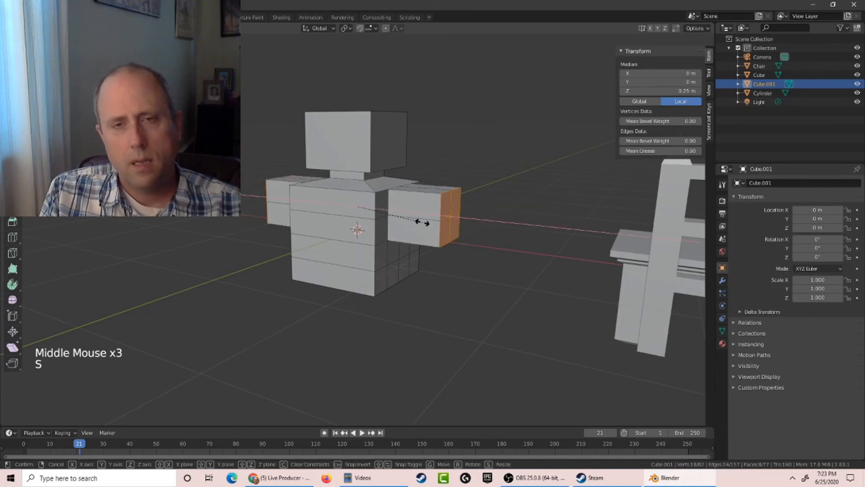
{"action": "left_click", "coordinate": [434, 222]}
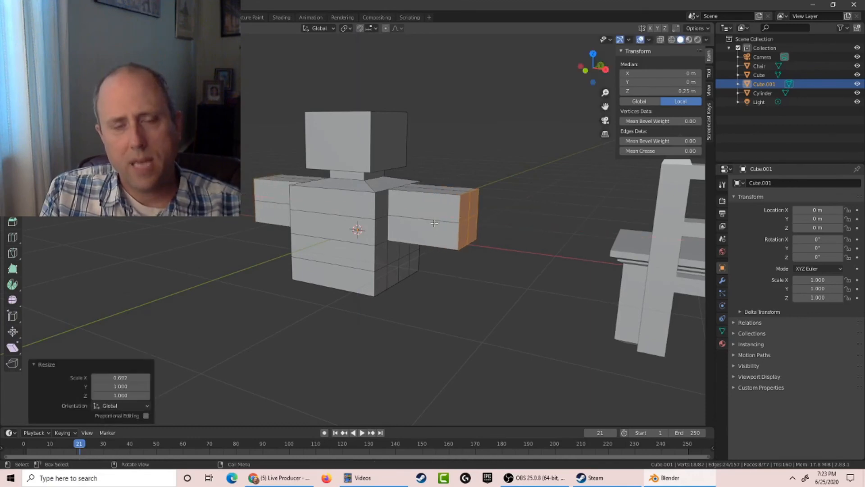
Extrude the arms' end faces in place and scale them along X by about 1.797 to add an outer segment to each arm.
{"action": "key", "text": "e"}
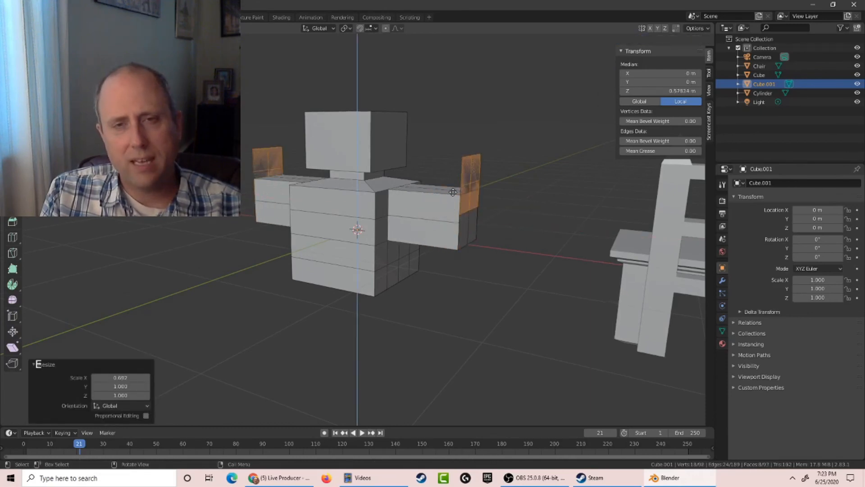
{"action": "right_click", "coordinate": [453, 185]}
{"action": "key", "text": "s"}
{"action": "key", "text": "x"}
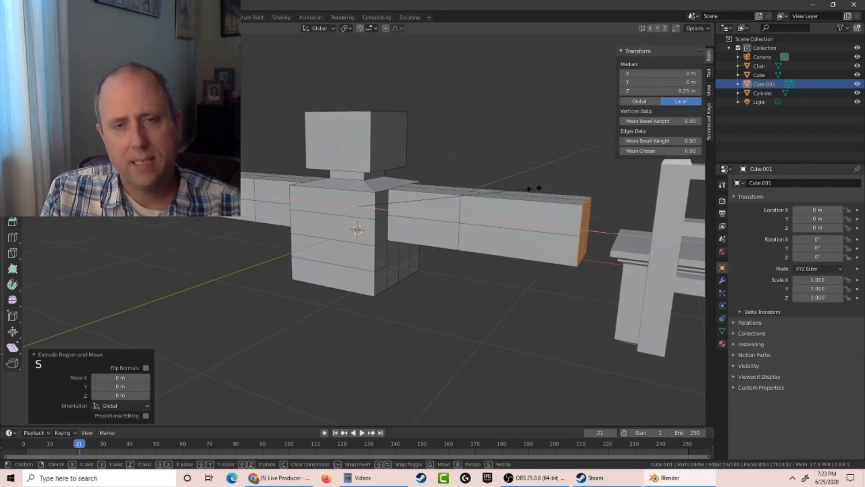
{"action": "left_click", "coordinate": [471, 198]}
{"action": "middle_click", "coordinate": [470, 198]}
{"action": "middle_click_drag", "start_coordinate": [471, 198], "coordinate": [417, 229]}
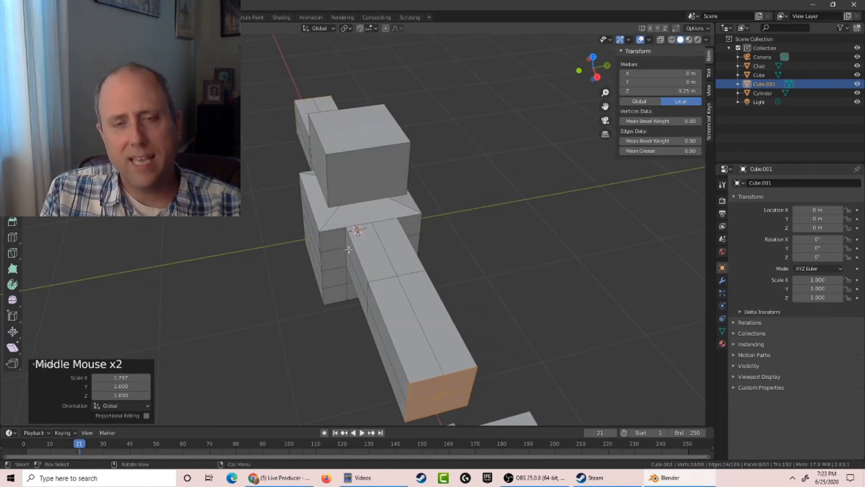
Select the four faces on the underside of the body and subdivide them twice with 1 cut each.
{"action": "middle_click_drag", "start_coordinate": [348, 249], "coordinate": [356, 232]}
{"action": "left_click", "coordinate": [336, 231]}
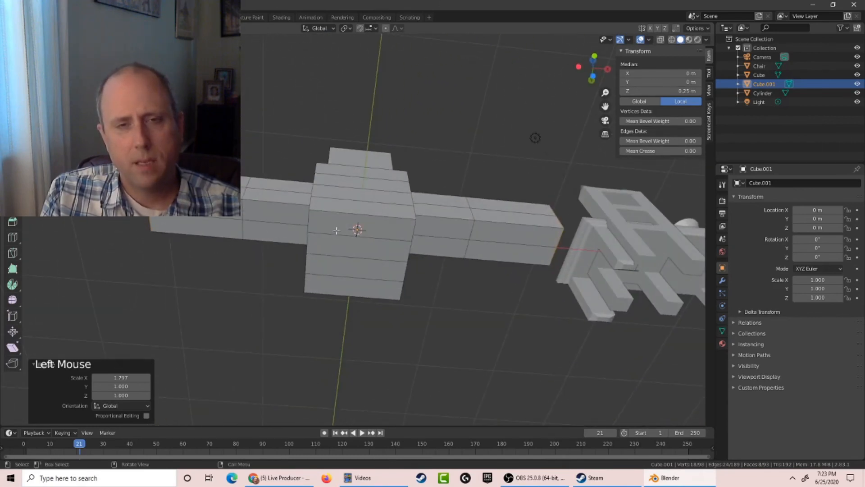
{"action": "left_click", "coordinate": [329, 249], "text": "shift"}
{"action": "left_click", "coordinate": [342, 261], "text": "shift"}
{"action": "left_click", "coordinate": [333, 272], "text": "shift"}
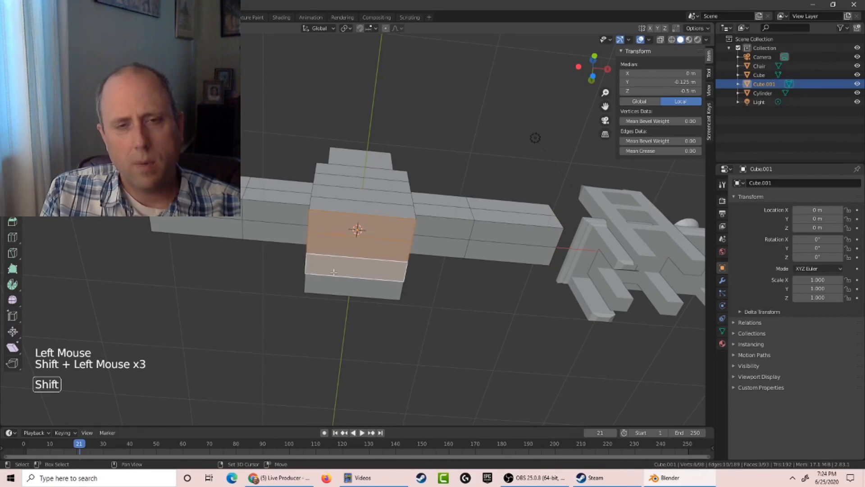
{"action": "left_click", "coordinate": [338, 289], "text": "shift"}
{"action": "right_click", "coordinate": [340, 276]}
{"action": "left_click", "coordinate": [340, 277]}
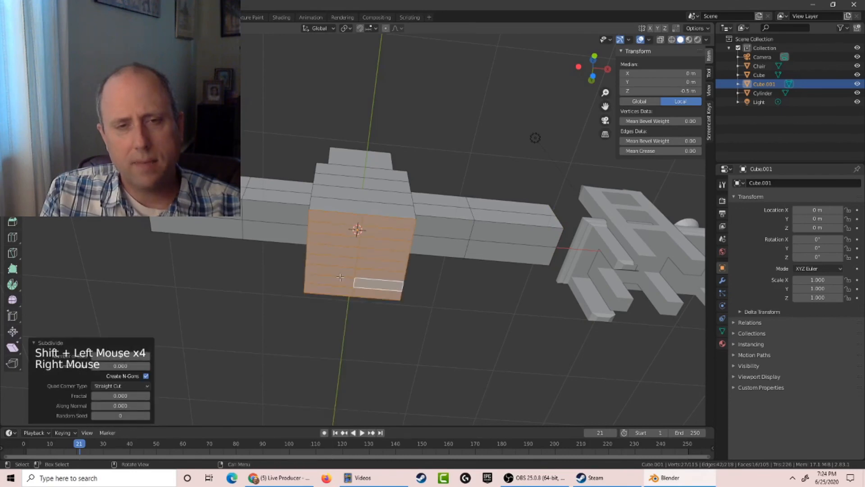
{"action": "right_click", "coordinate": [340, 250]}
{"action": "left_click", "coordinate": [339, 247]}
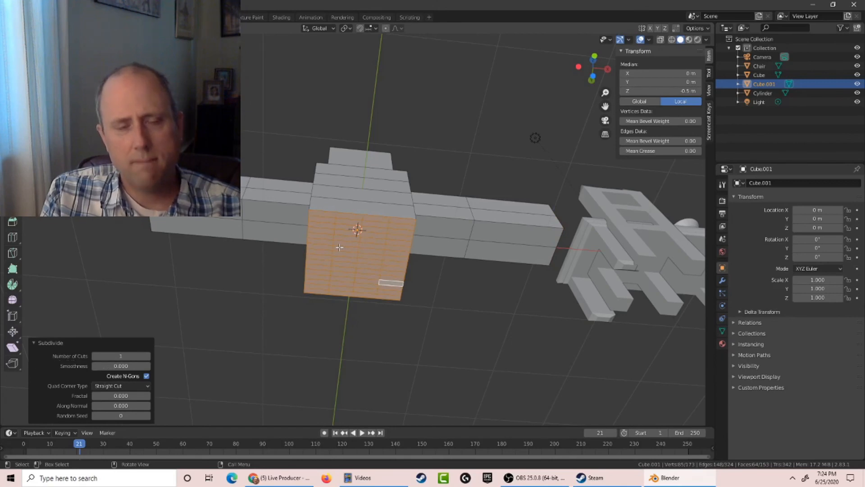
Select all subdivided faces on the body's underside and extrude them downward by about 0.18 m.
{"action": "middle_click_drag", "start_coordinate": [339, 247], "coordinate": [342, 264]}
{"action": "left_click", "coordinate": [342, 265]}
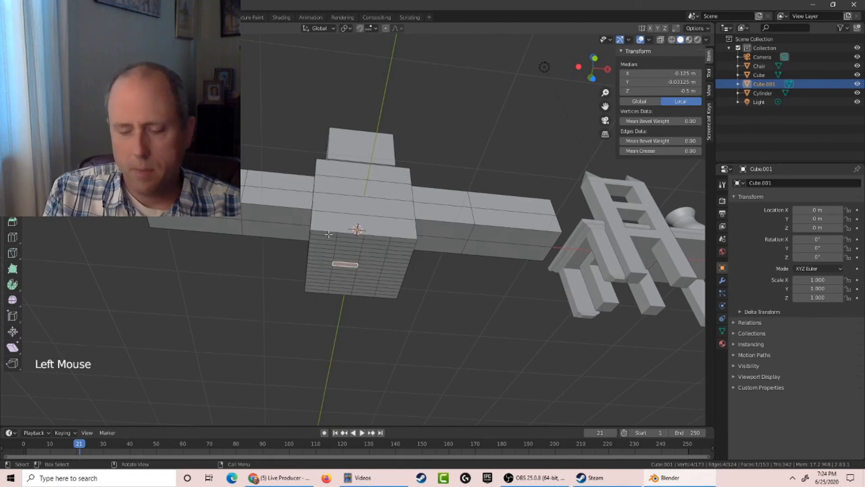
{"action": "key", "text": "KP_7"}
{"action": "key", "text": "KP_9"}
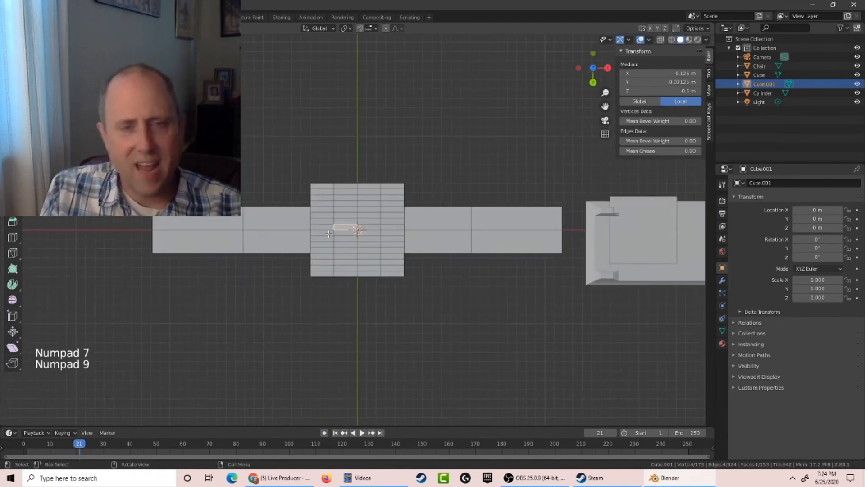
{"action": "left_click_drag", "start_coordinate": [325, 187], "coordinate": [395, 182]}
{"action": "middle_click_drag", "start_coordinate": [346, 230], "coordinate": [343, 326]}
{"action": "key", "text": "e"}
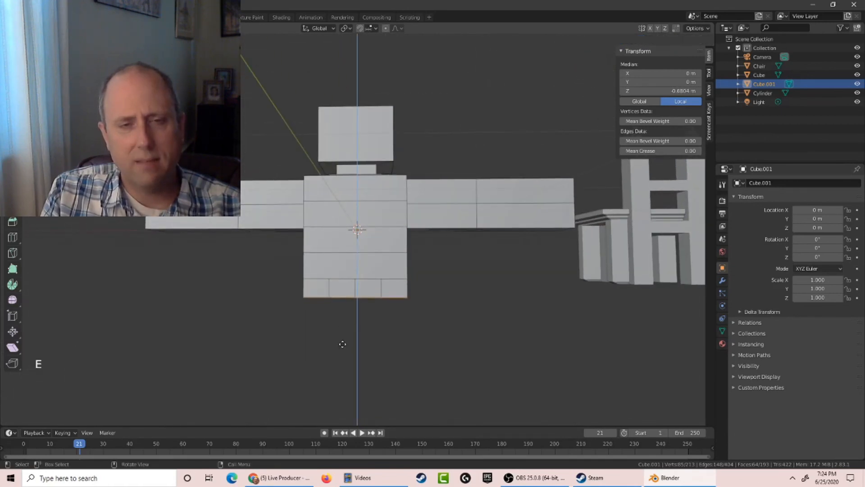
Scale the extruded bottom faces uniformly by about 0.88 and extrude them about 0.09 m further down.
{"action": "key", "text": "s"}
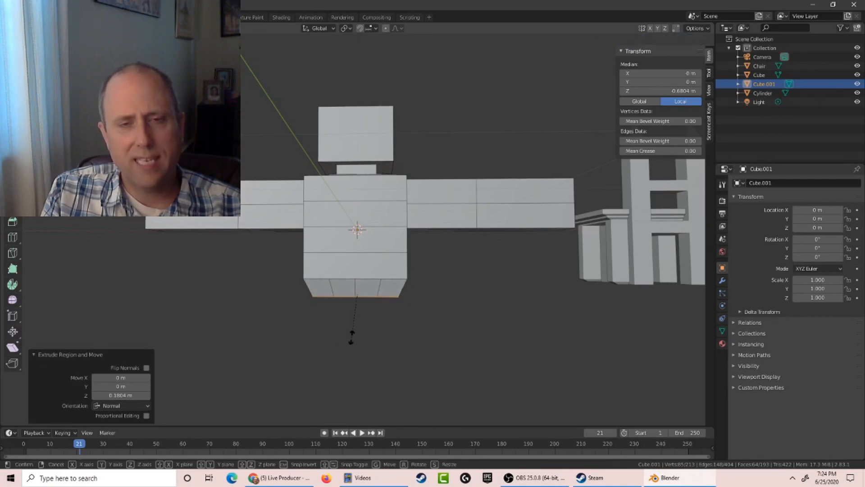
{"action": "left_click", "coordinate": [347, 337]}
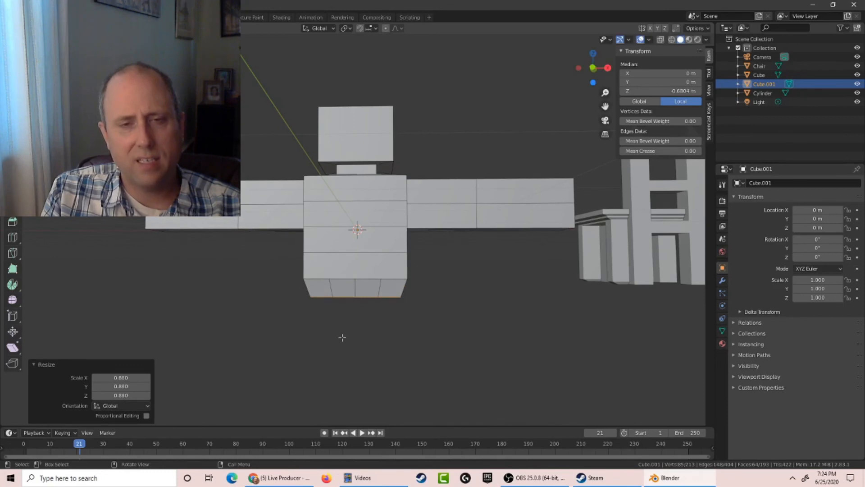
{"action": "key", "text": "e"}
{"action": "left_click", "coordinate": [335, 346]}
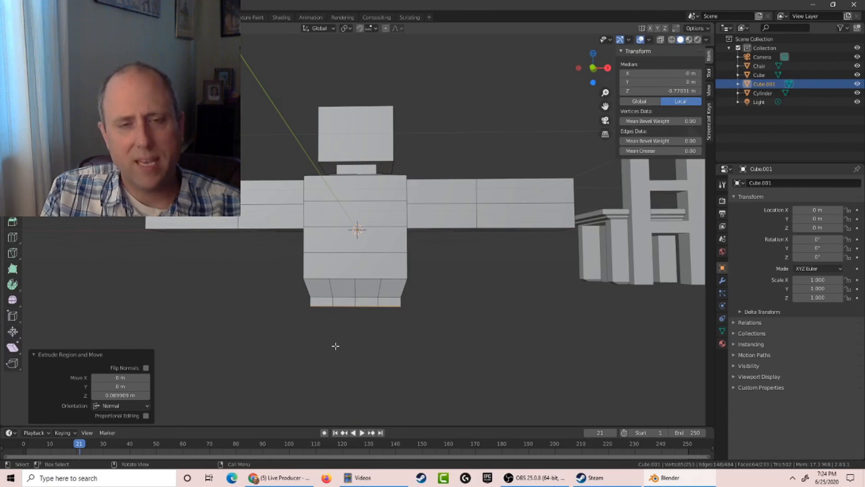
In the bottom view, select the half of the bottom faces on the negative X side.
{"action": "middle_click_drag", "start_coordinate": [336, 345], "coordinate": [332, 267]}
{"action": "key", "text": "KP_7"}
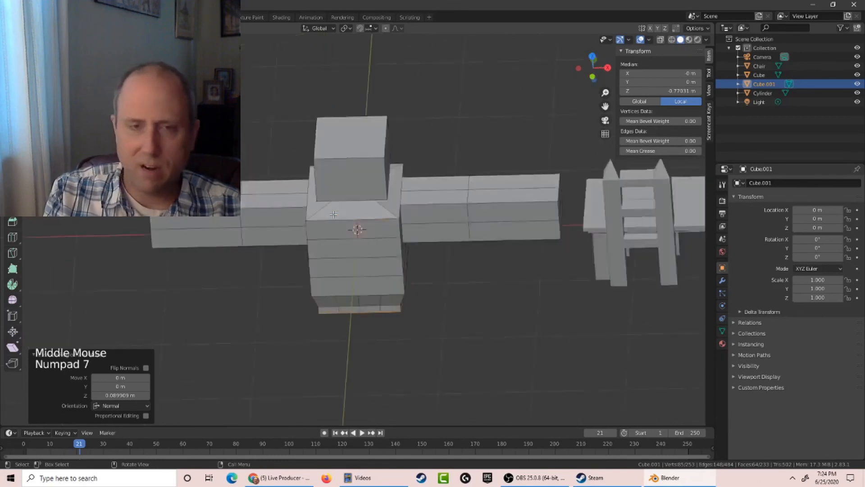
{"action": "key", "text": "KP_9"}
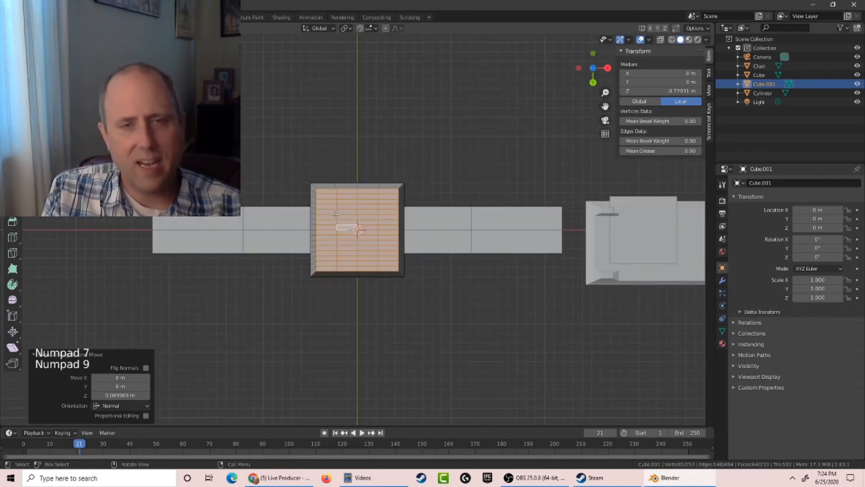
{"action": "left_click_drag", "start_coordinate": [353, 190], "coordinate": [322, 269]}
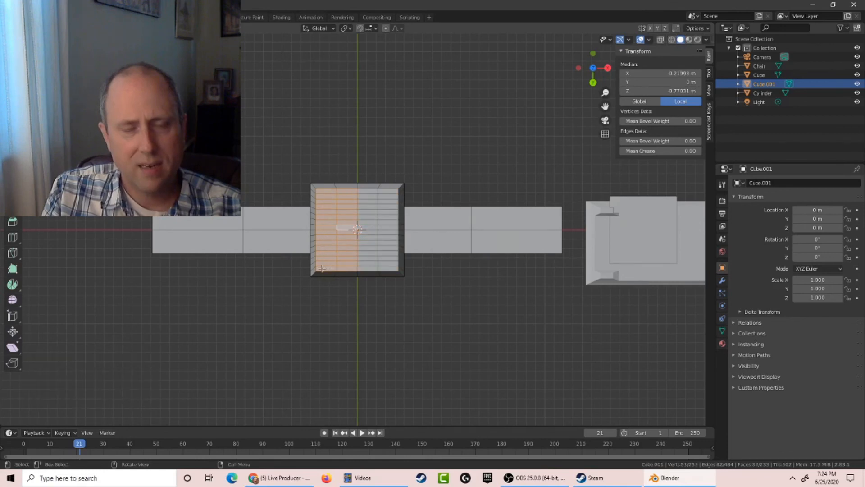
Try to extrude the selected half of the bottom faces from the bottom view, then undo it.
{"action": "key", "text": "e"}
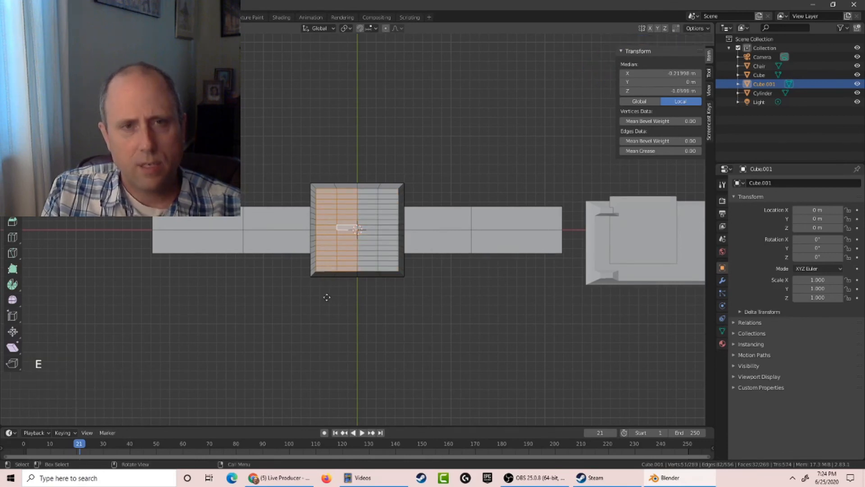
{"action": "left_click", "coordinate": [407, 315]}
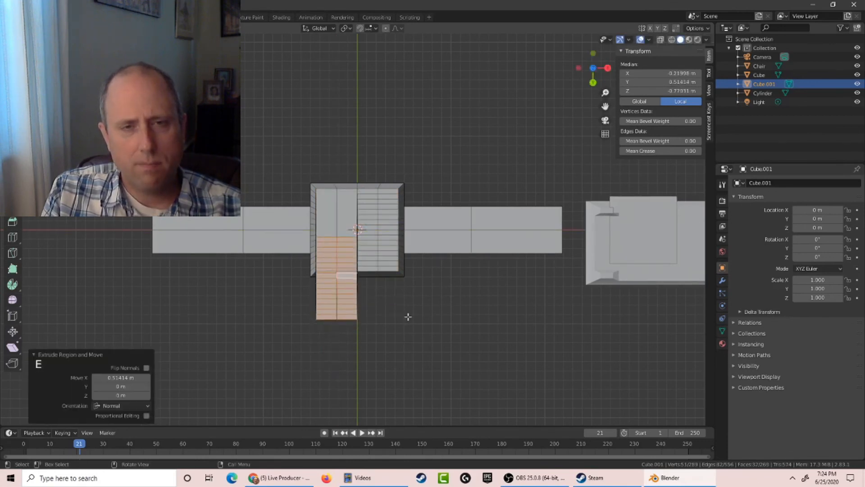
{"action": "middle_click_drag", "start_coordinate": [408, 315], "coordinate": [395, 375]}
{"action": "key", "text": "ctrl+z"}
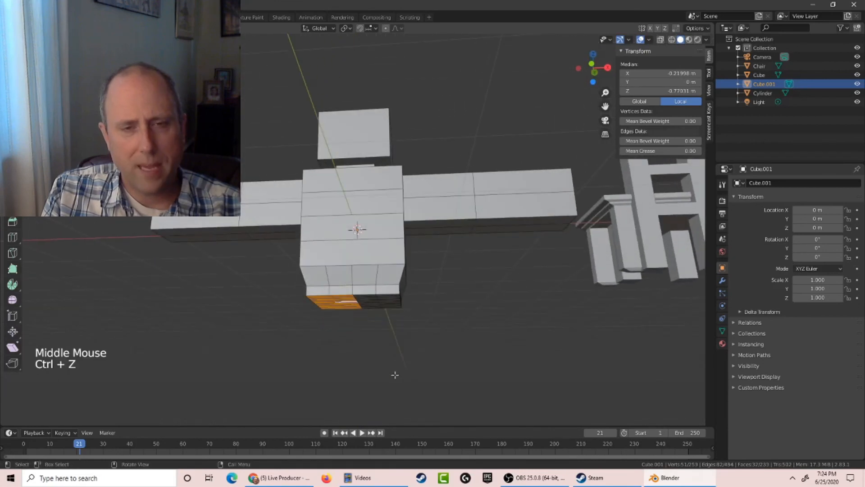
Extrude the selected half of the bottom faces 1.5 m downward to form the first leg.
{"action": "key", "text": "e"}
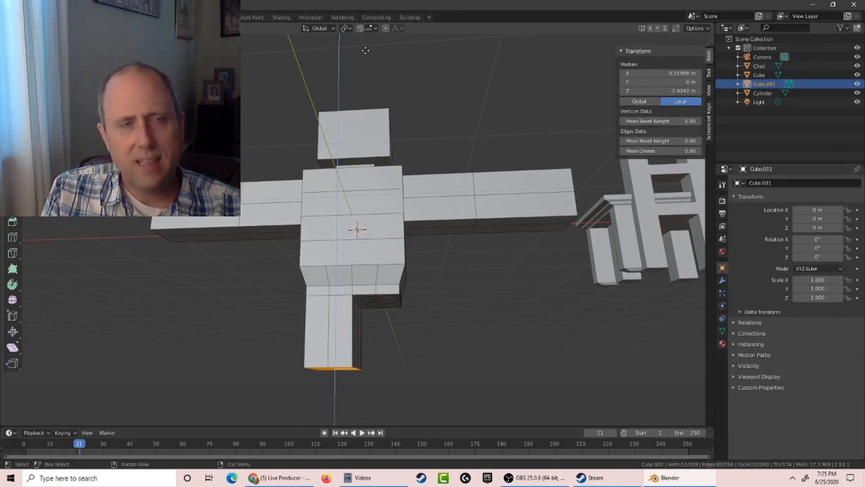
{"action": "key", "text": "ctrl+shift"}
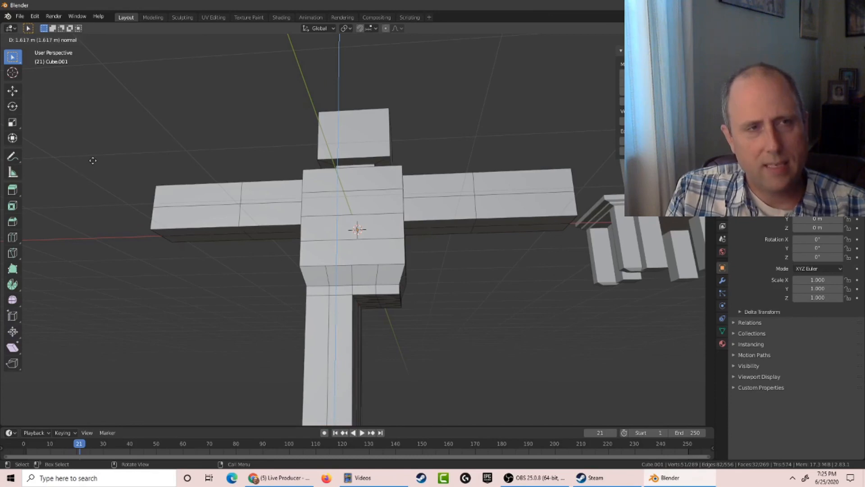
{"action": "type", "text": "1.5"}
{"action": "key", "text": "Return"}
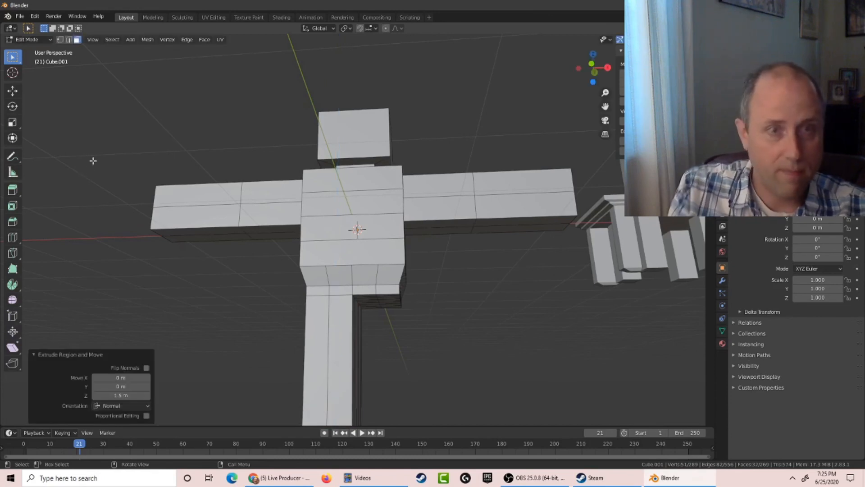
In the bottom view, select the half of the bottom faces on the positive X side.
{"action": "scroll", "coordinate": [404, 286], "scroll_direction": "down", "scroll_amount": 3}
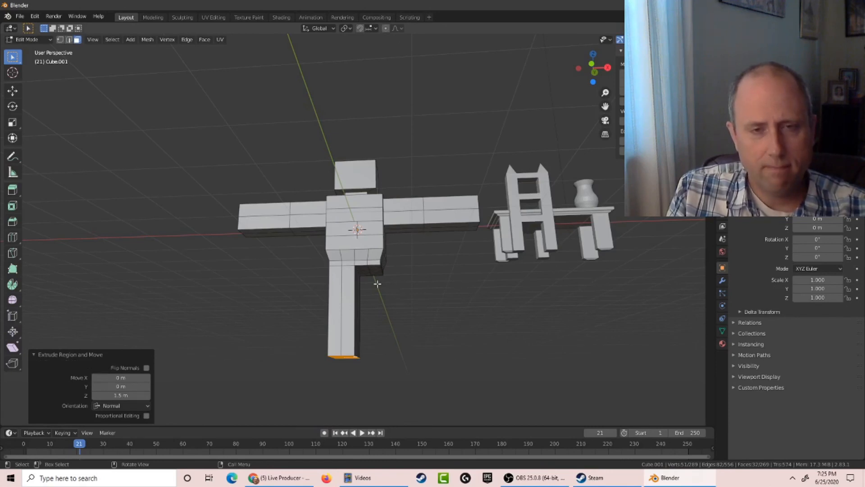
{"action": "middle_click_drag", "start_coordinate": [377, 283], "coordinate": [368, 242]}
{"action": "key", "text": "KP_7"}
{"action": "key", "text": "KP_9"}
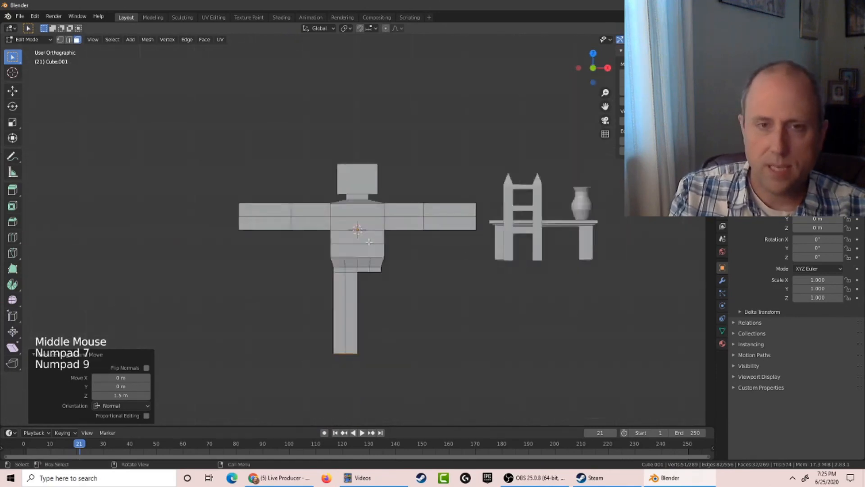
{"action": "left_click", "coordinate": [370, 247]}
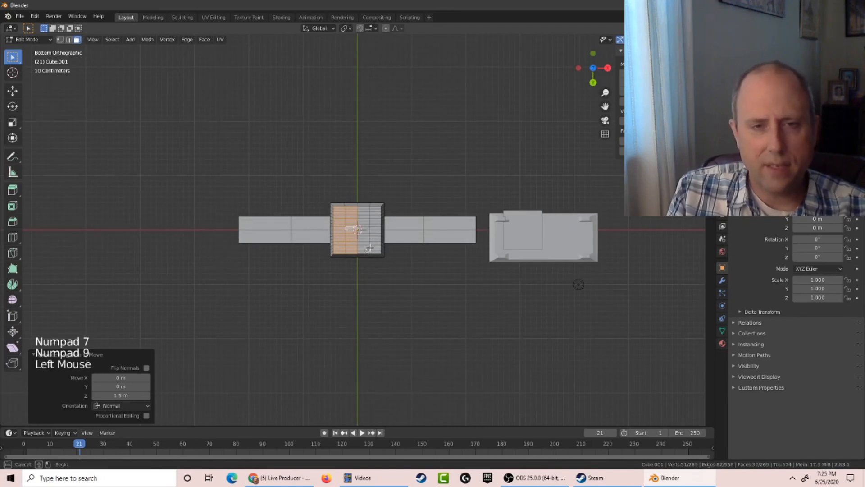
{"action": "left_click_drag", "start_coordinate": [378, 219], "coordinate": [377, 210]}
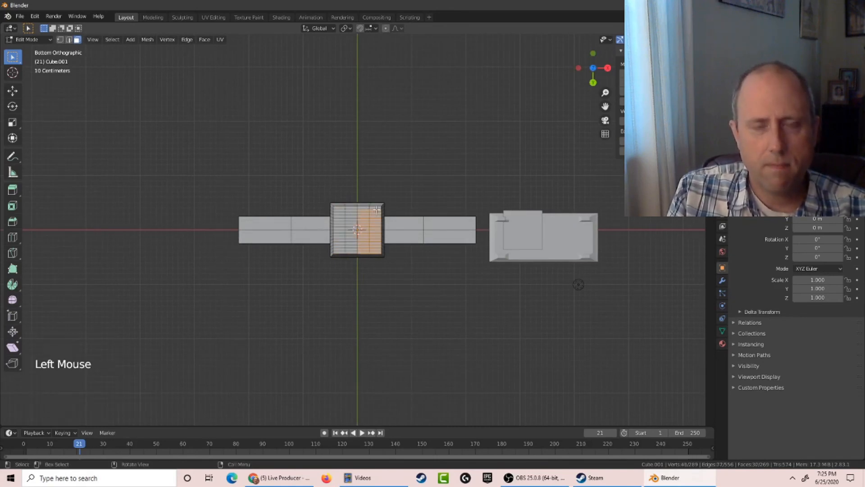
{"action": "left_click", "coordinate": [380, 206]}
{"action": "scroll", "coordinate": [380, 206], "scroll_direction": "up", "scroll_amount": 6}
{"action": "left_click_drag", "start_coordinate": [377, 162], "coordinate": [411, 294]}
Try extruding the selected half about 0.43 m downward and moving its end about 1 m along X, then undo both.
{"action": "scroll", "coordinate": [411, 294], "scroll_direction": "down", "scroll_amount": 2}
{"action": "middle_click_drag", "start_coordinate": [412, 294], "coordinate": [342, 310]}
{"action": "key", "text": "e"}
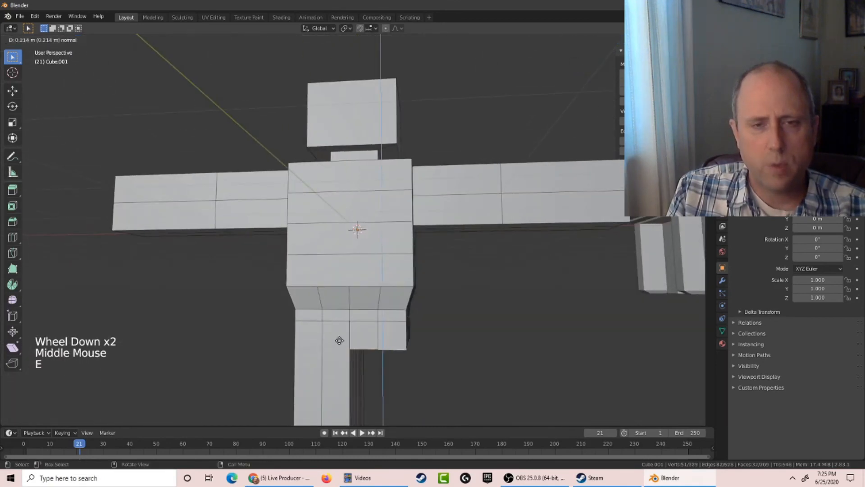
{"action": "left_click", "coordinate": [339, 361]}
{"action": "middle_click_drag", "start_coordinate": [542, 387], "coordinate": [535, 367]}
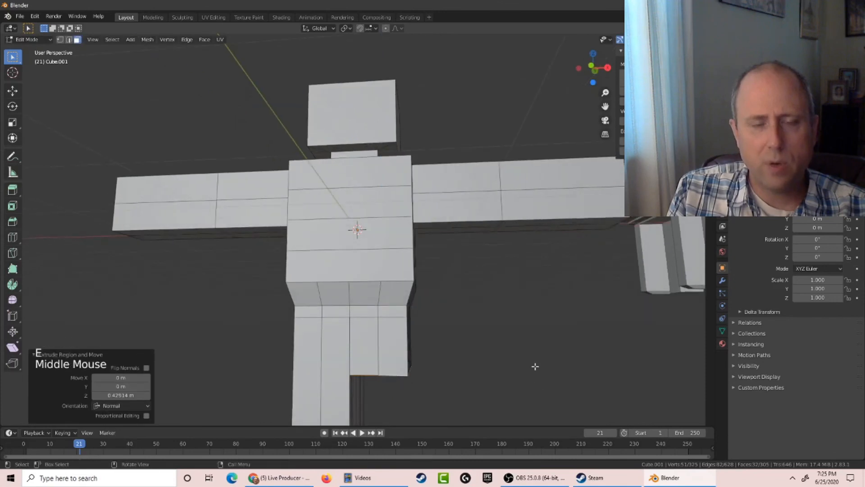
{"action": "scroll", "coordinate": [535, 366], "scroll_direction": "down", "scroll_amount": 3}
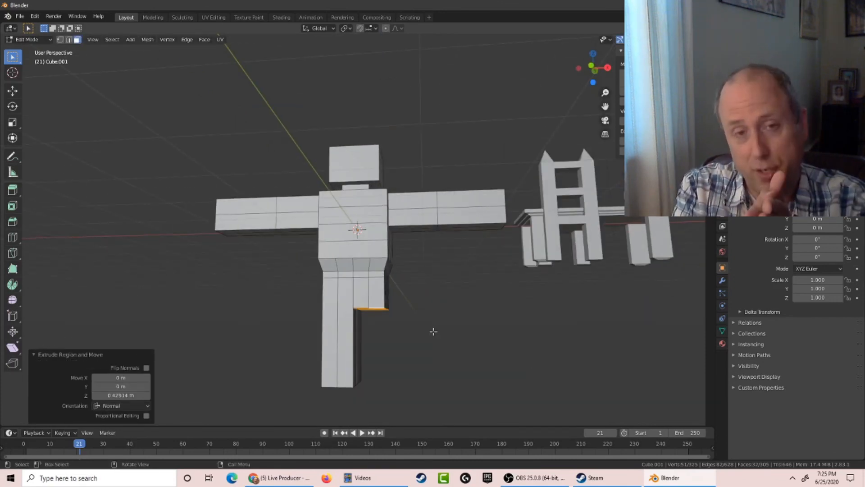
{"action": "key", "text": "g"}
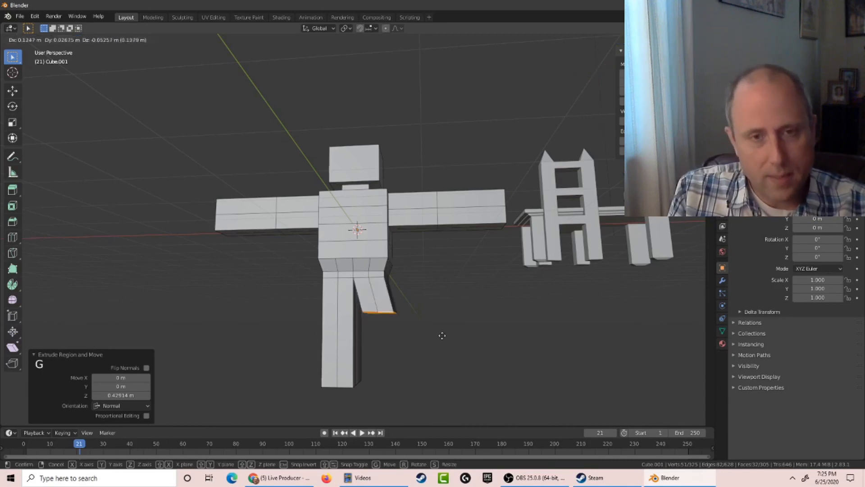
{"action": "left_click", "coordinate": [497, 344]}
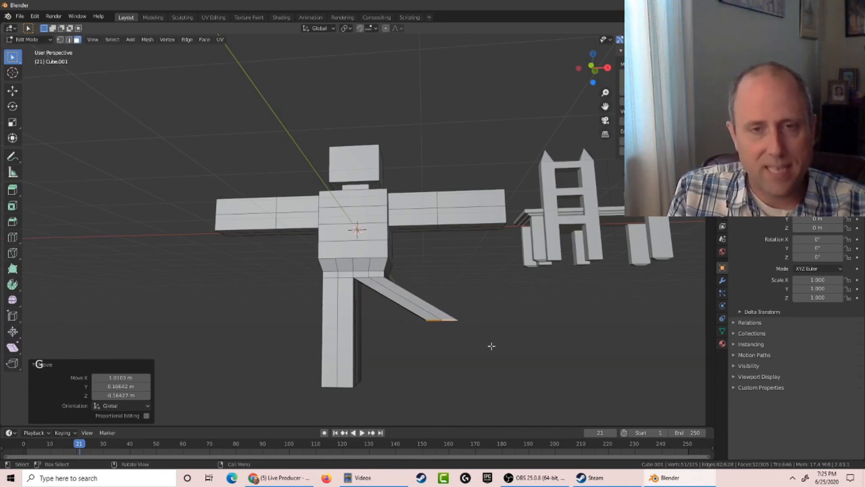
{"action": "key", "text": "ctrl+z"}
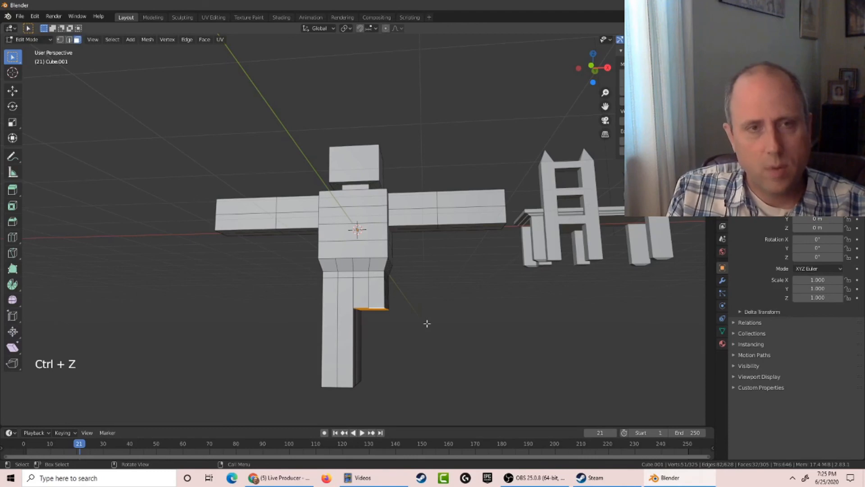
{"action": "key", "text": "ctrl+z"}
Extrude the selected half of the bottom faces 1.5 m downward to form the second leg.
{"action": "key", "text": "e"}
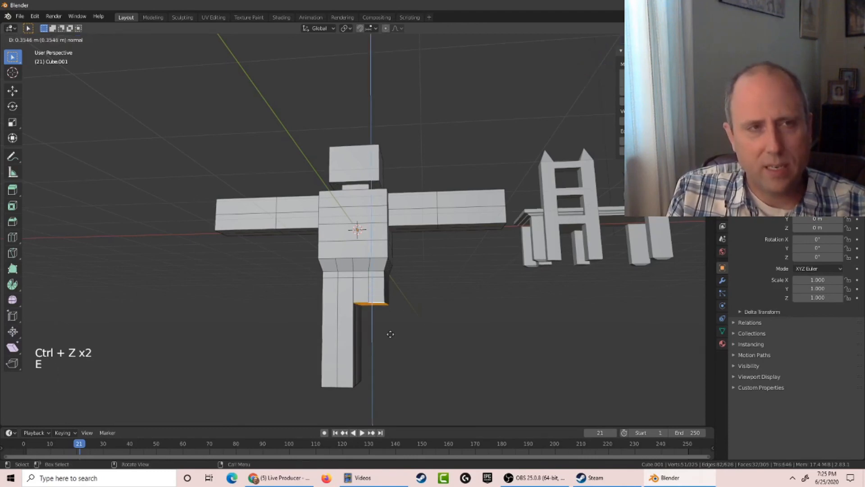
{"action": "type", "text": "1"}
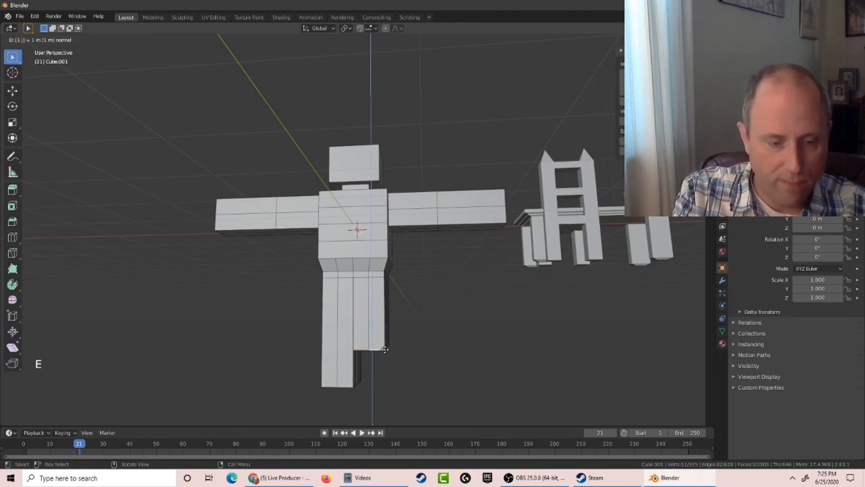
{"action": "type", "text": ".5"}
{"action": "key", "text": "Return"}
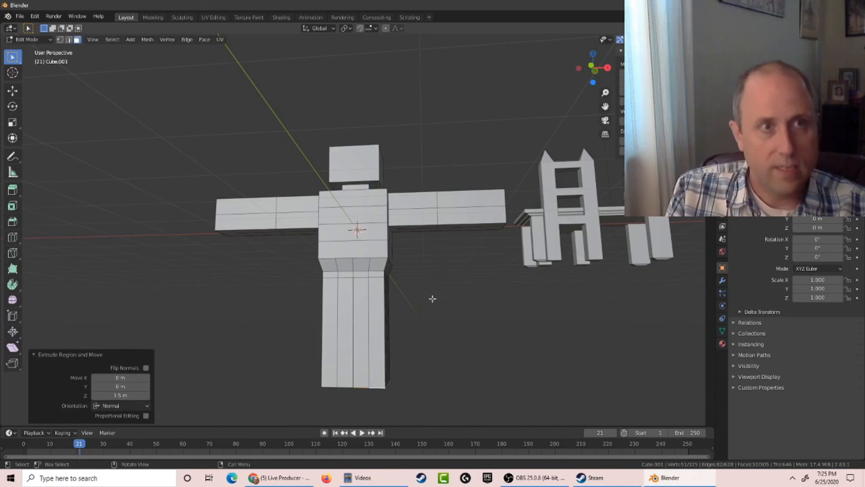
Try a face loop selection on the arm nearest the table, then switch to edge selection mode.
{"action": "scroll", "coordinate": [432, 299], "scroll_direction": "down", "scroll_amount": 1}
{"action": "middle_click_drag", "start_coordinate": [452, 283], "coordinate": [452, 315]}
{"action": "scroll", "coordinate": [432, 305], "scroll_direction": "up", "scroll_amount": 1}
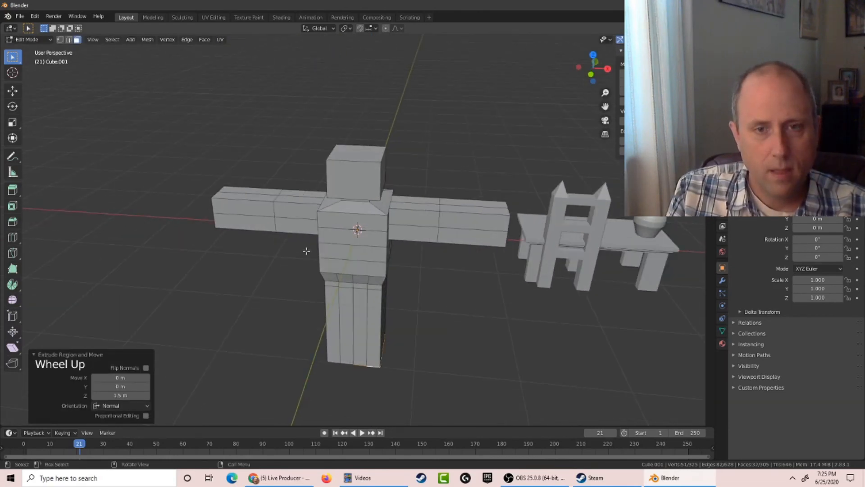
{"action": "middle_click_drag", "start_coordinate": [274, 223], "coordinate": [491, 205]}
{"action": "scroll", "coordinate": [466, 184], "scroll_direction": "down", "scroll_amount": 2}
{"action": "scroll", "coordinate": [491, 205], "scroll_direction": "up", "scroll_amount": 1}
{"action": "middle_click_drag", "start_coordinate": [391, 172], "coordinate": [238, 180]}
{"action": "scroll", "coordinate": [270, 147], "scroll_direction": "up", "scroll_amount": 3}
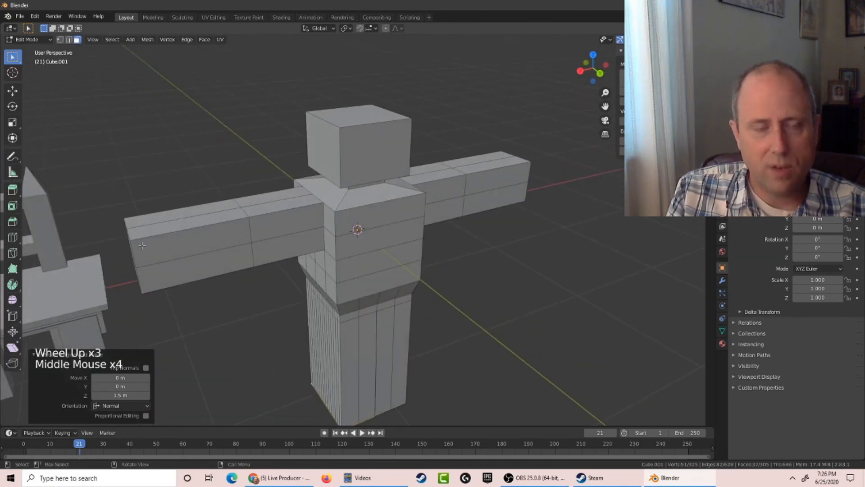
{"action": "left_click", "coordinate": [187, 221]}
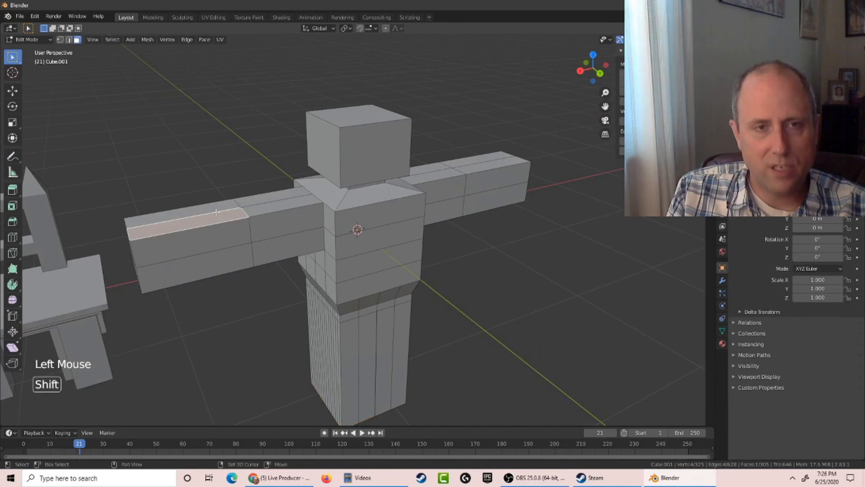
{"action": "left_click", "coordinate": [248, 237], "text": "alt"}
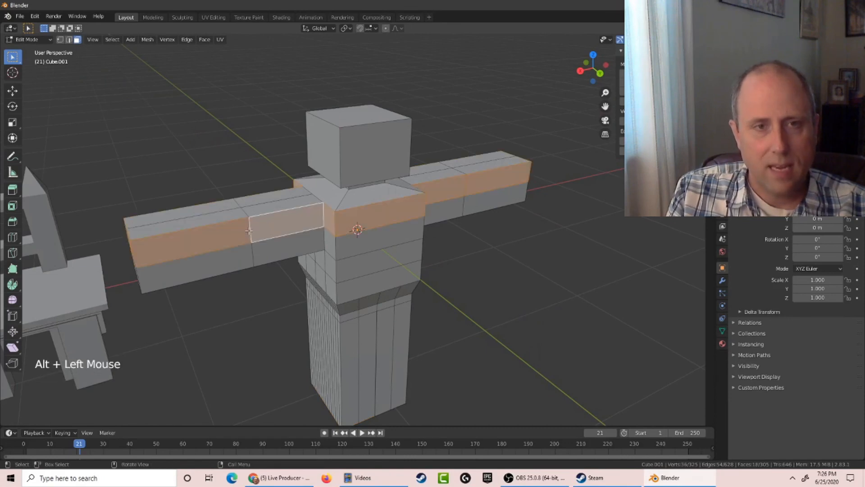
{"action": "left_click", "coordinate": [190, 243]}
{"action": "left_click", "coordinate": [69, 39]}
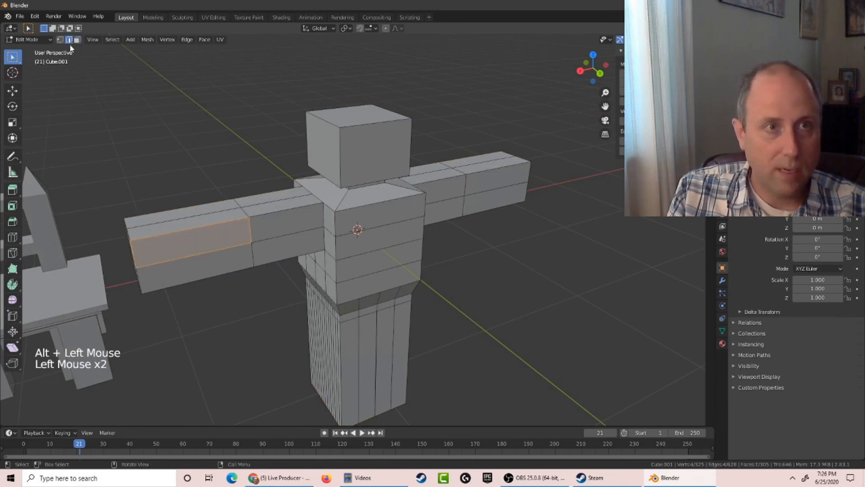
Try scaling down only the middle edge loop of the arm nearest the table, then undo it.
{"action": "left_click", "coordinate": [248, 210], "text": "alt"}
{"action": "key", "text": "s"}
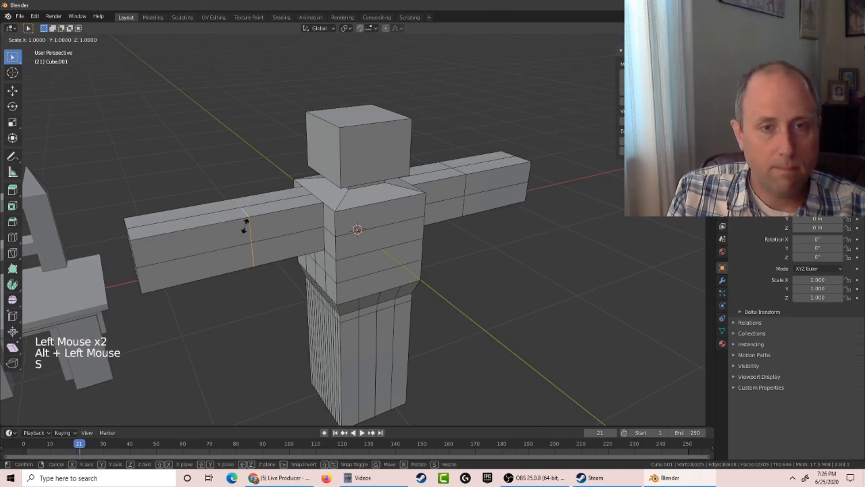
{"action": "left_click", "coordinate": [244, 228]}
{"action": "left_click", "coordinate": [467, 188], "text": "alt"}
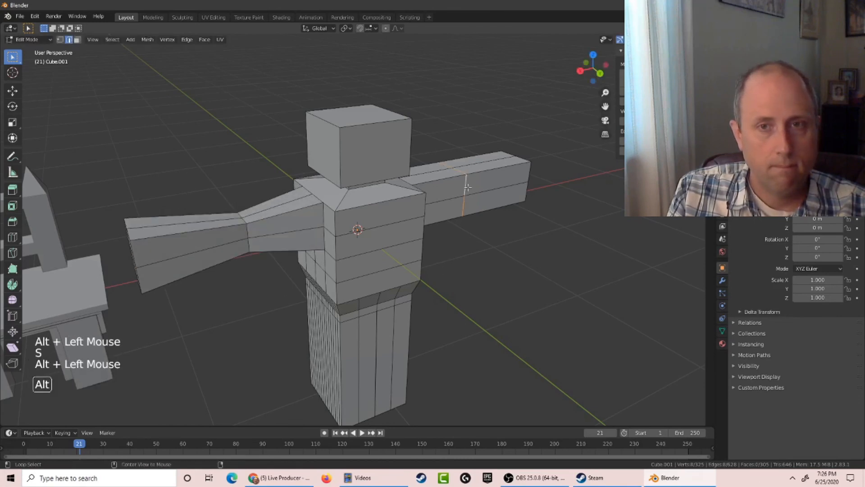
{"action": "key", "text": "ctrl+z"}
{"action": "key", "text": "ctrl+z"}
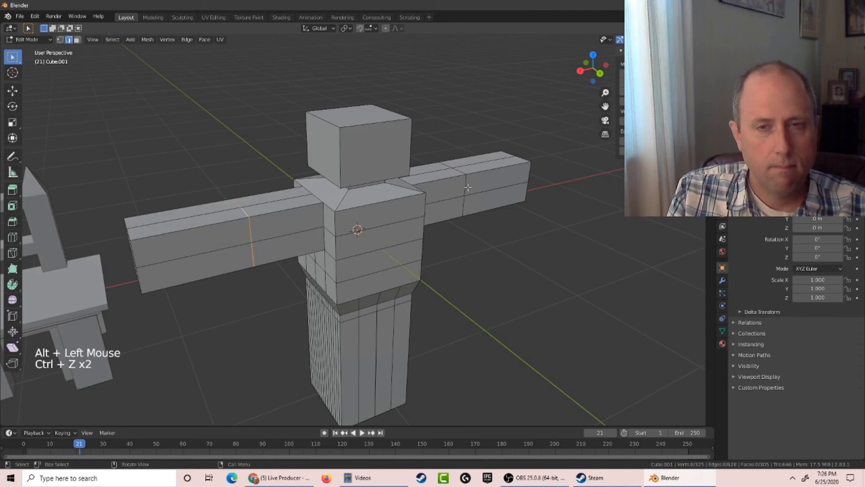
Scale the middle edge loops of both arms together uniformly by 0.734, then by about 1.6 along X.
{"action": "left_click", "coordinate": [467, 188], "text": "alt"}
{"action": "left_click", "coordinate": [236, 220], "text": "alt+shift"}
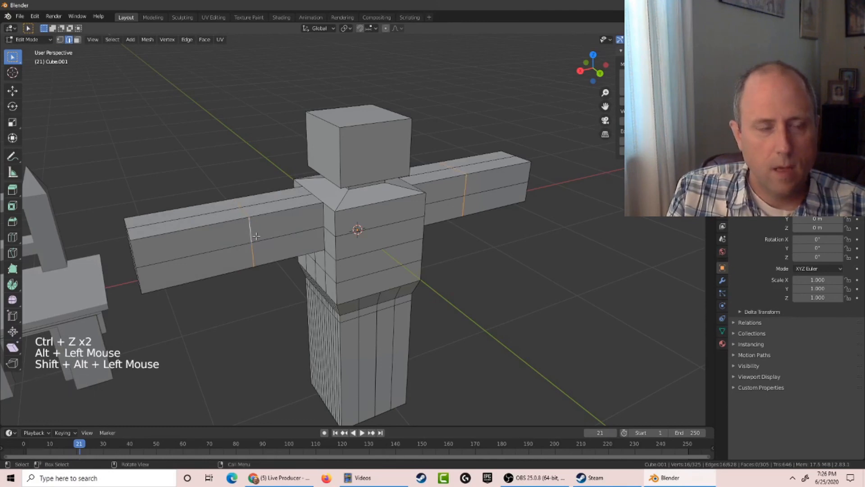
{"action": "key", "text": "s"}
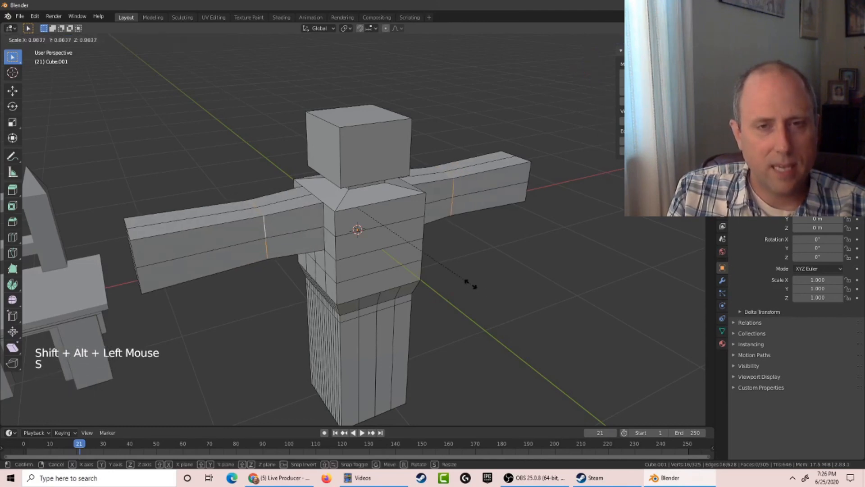
{"action": "left_click", "coordinate": [453, 270]}
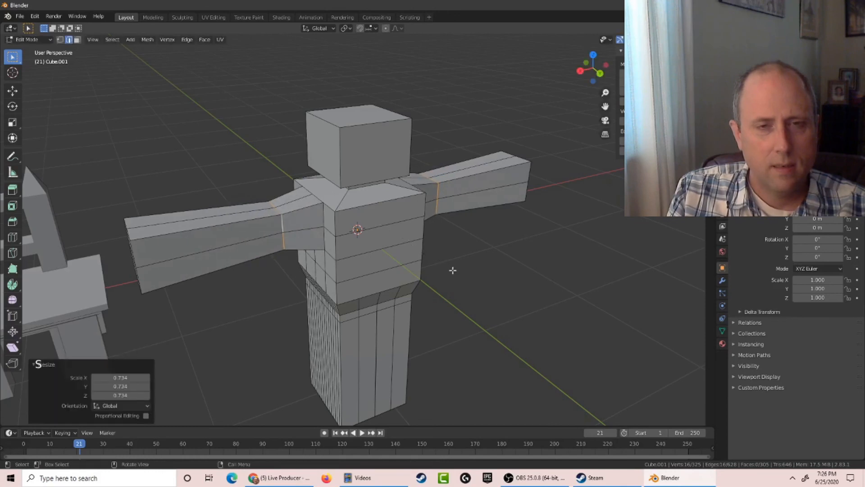
{"action": "key", "text": "s"}
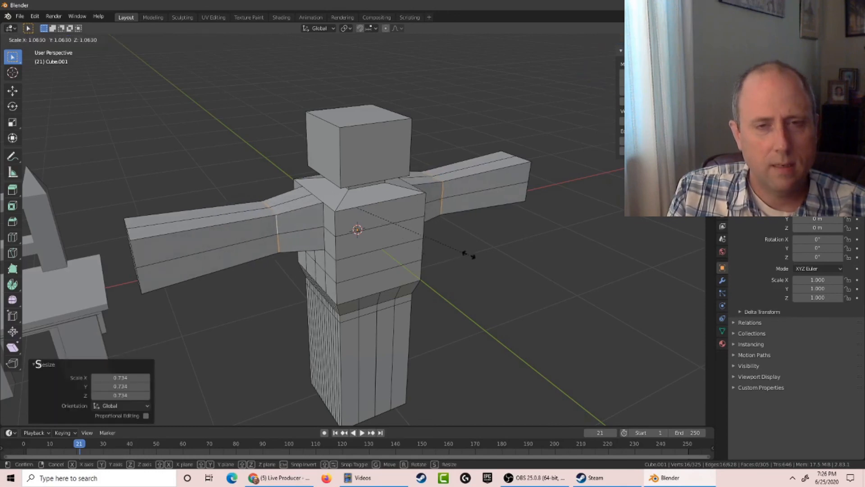
{"action": "key", "text": "x"}
{"action": "left_click", "coordinate": [538, 220]}
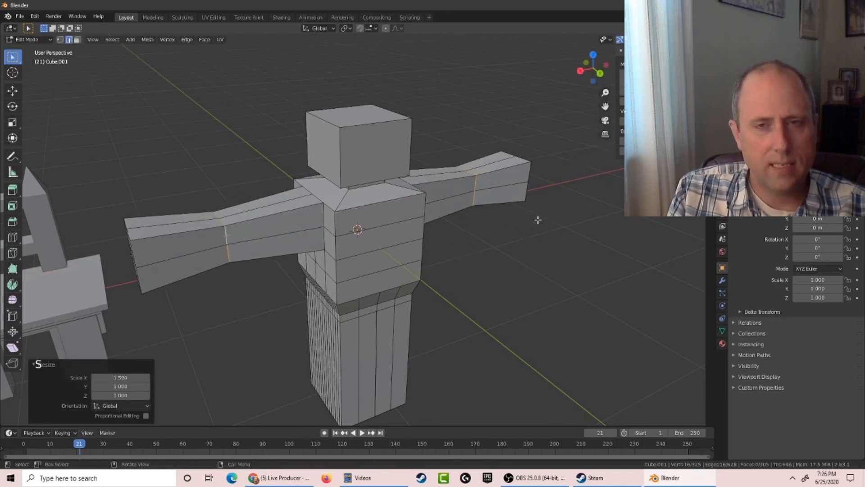
In face selection mode, select the four end faces of each arm.
{"action": "middle_click_drag", "start_coordinate": [49, 217], "coordinate": [132, 205]}
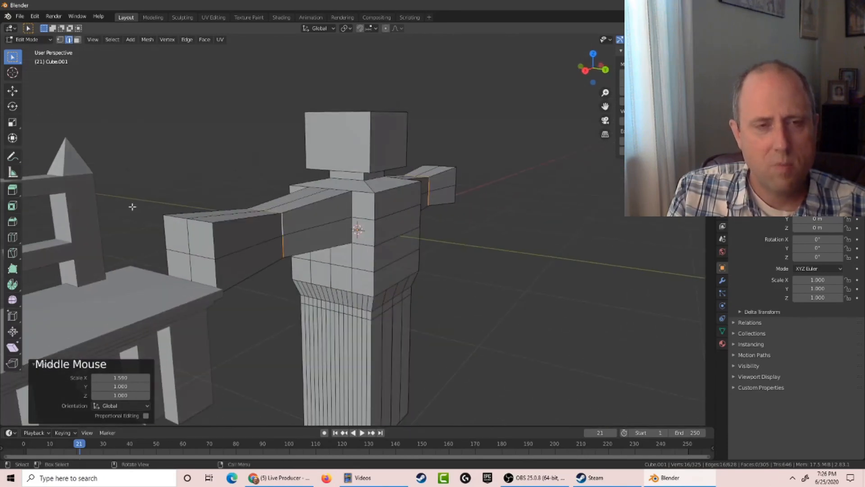
{"action": "left_click", "coordinate": [178, 226]}
{"action": "left_click", "coordinate": [193, 245]}
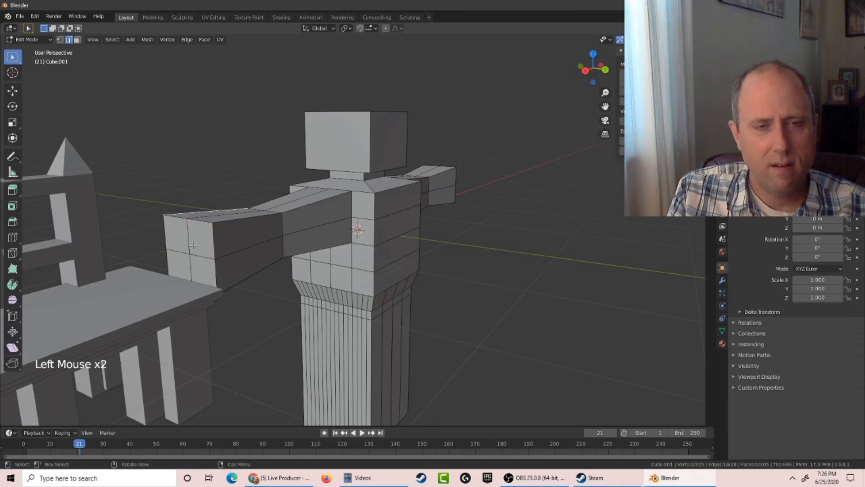
{"action": "left_click", "coordinate": [77, 40]}
{"action": "left_click_drag", "start_coordinate": [174, 228], "coordinate": [199, 264]}
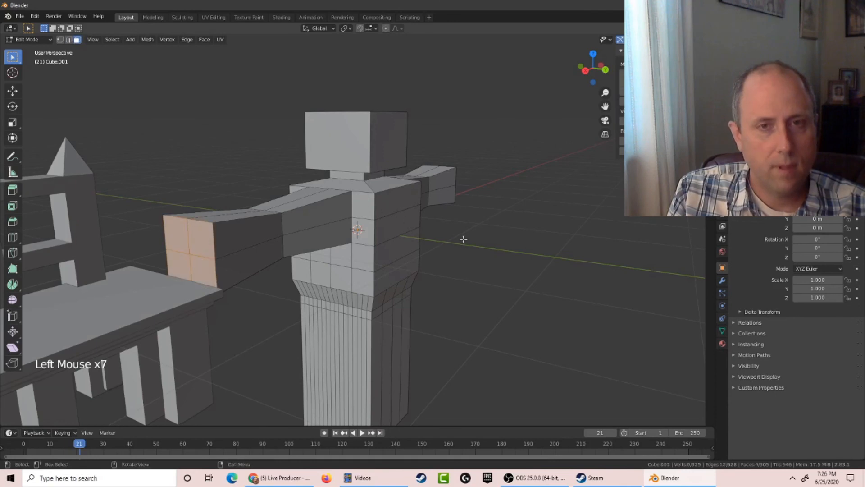
{"action": "middle_click_drag", "start_coordinate": [463, 242], "coordinate": [318, 239]}
{"action": "scroll", "coordinate": [319, 239], "scroll_direction": "up", "scroll_amount": 1}
{"action": "left_click_drag", "start_coordinate": [487, 251], "coordinate": [523, 292], "text": "shift"}
{"action": "middle_click_drag", "start_coordinate": [271, 237], "coordinate": [405, 241]}
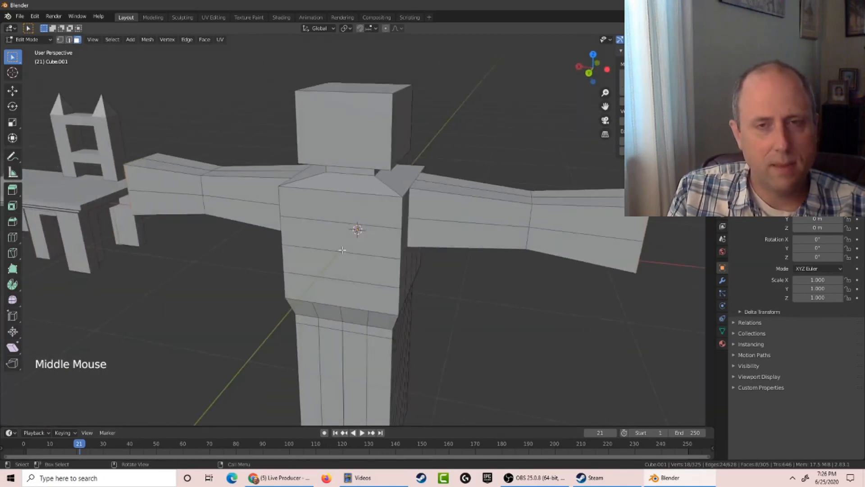
Scale the end faces of both arms by about 0.55 along Z and about 0.56 along Y.
{"action": "scroll", "coordinate": [406, 242], "scroll_direction": "up", "scroll_amount": 1}
{"action": "key", "text": "s"}
{"action": "key", "text": "z"}
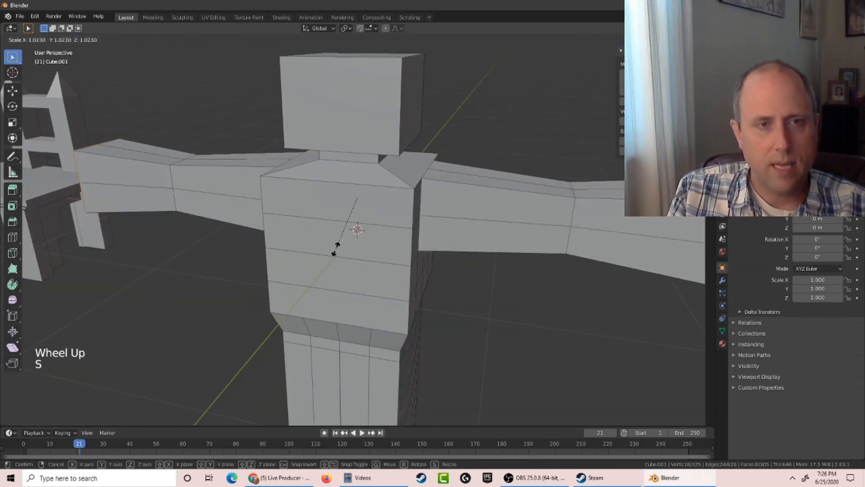
{"action": "left_click", "coordinate": [346, 225]}
{"action": "key", "text": "s"}
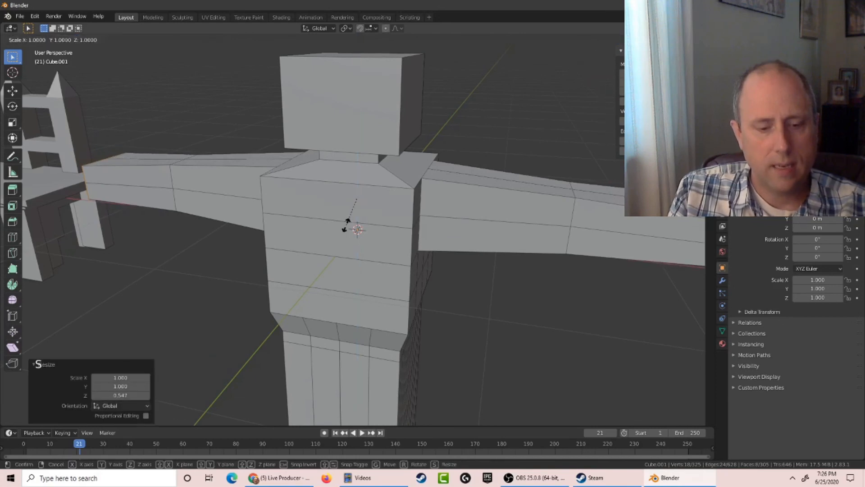
{"action": "key", "text": "y"}
{"action": "left_click", "coordinate": [364, 213]}
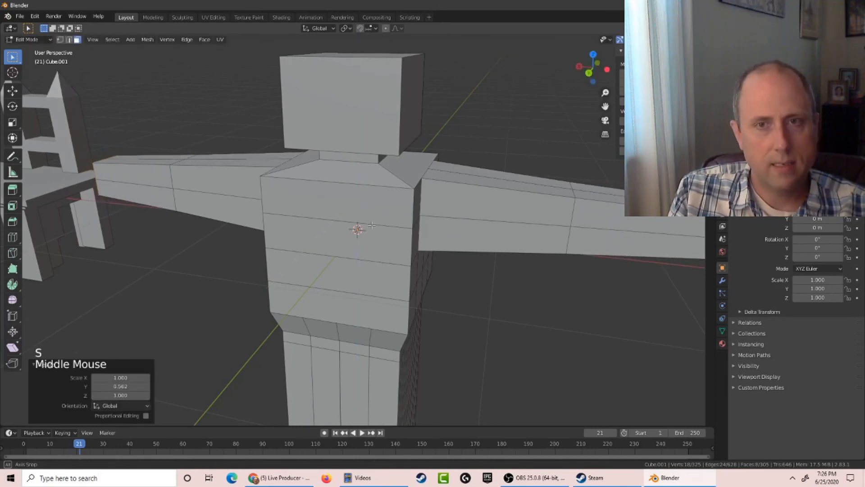
Scale the end faces of both arms uniformly by about 0.95.
{"action": "middle_click_drag", "start_coordinate": [364, 213], "coordinate": [461, 218]}
{"action": "scroll", "coordinate": [411, 196], "scroll_direction": "down", "scroll_amount": 3}
{"action": "scroll", "coordinate": [411, 195], "scroll_direction": "up", "scroll_amount": 1}
{"action": "middle_click_drag", "start_coordinate": [411, 195], "coordinate": [346, 195]}
{"action": "key", "text": "s"}
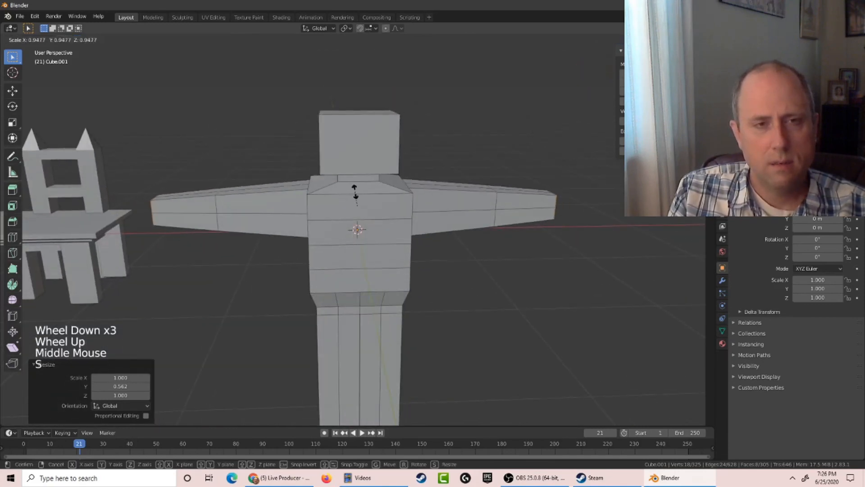
{"action": "left_click", "coordinate": [355, 192]}
In edge selection mode, select the middle edge loops of both arms and scale them by about 0.894 along X.
{"action": "left_click", "coordinate": [217, 208], "text": "alt"}
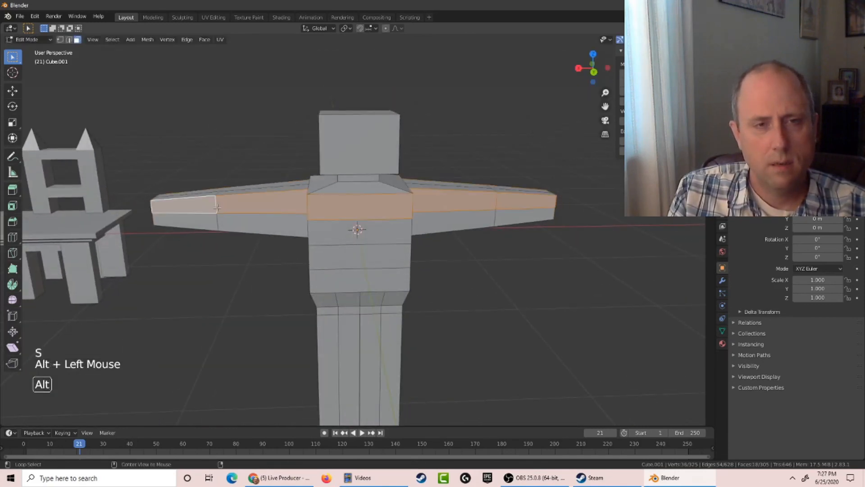
{"action": "left_click", "coordinate": [68, 40]}
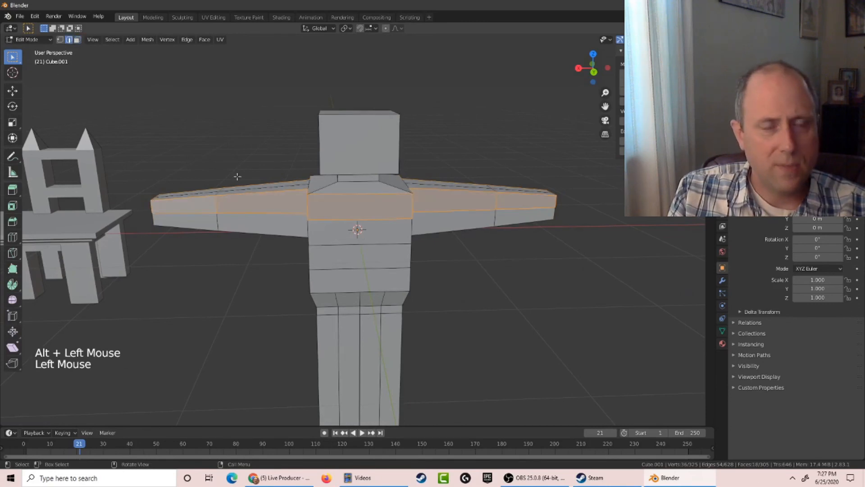
{"action": "left_click", "coordinate": [218, 215]}
{"action": "left_click", "coordinate": [496, 204], "text": "alt"}
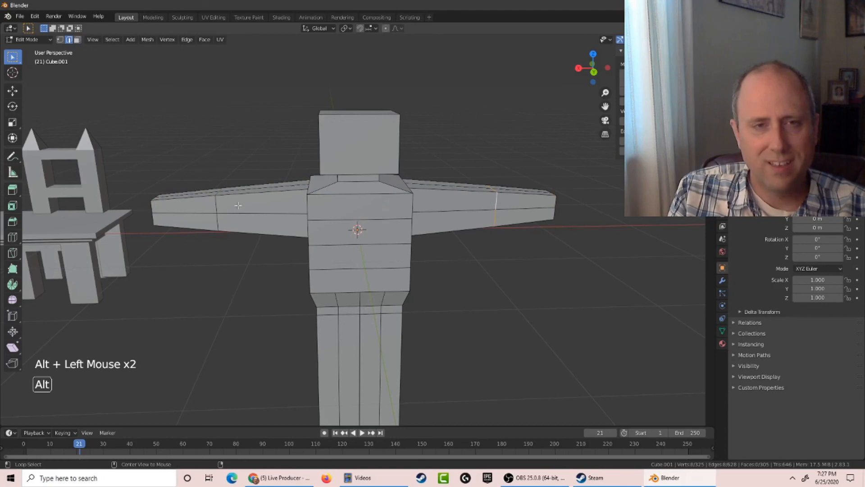
{"action": "left_click", "coordinate": [212, 210], "text": "alt"}
{"action": "left_click", "coordinate": [216, 208]}
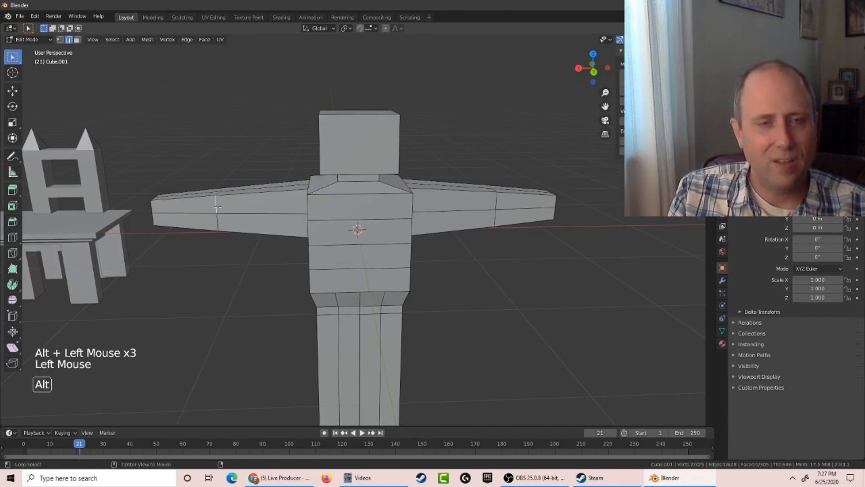
{"action": "left_click", "coordinate": [218, 207], "text": "alt"}
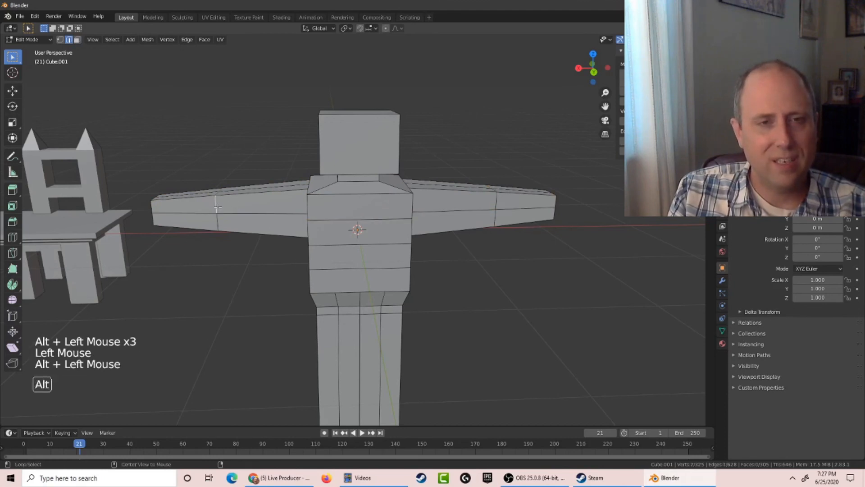
{"action": "left_click", "coordinate": [499, 201], "text": "alt+shift"}
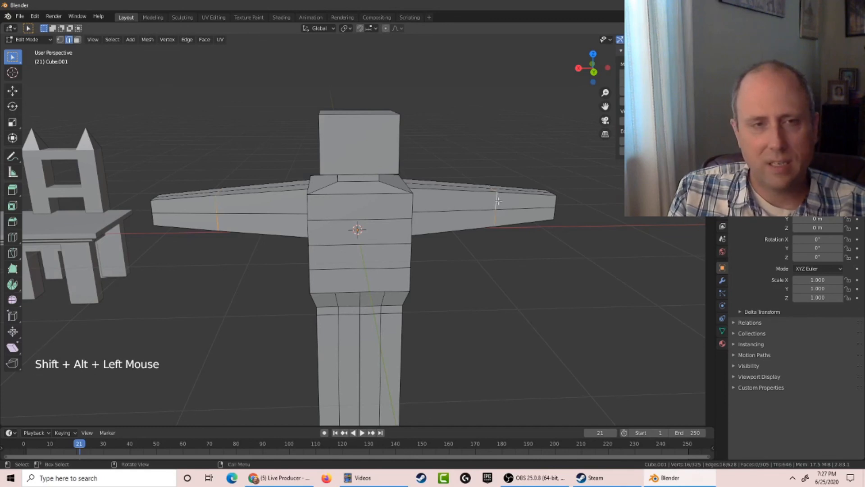
{"action": "key", "text": "s"}
{"action": "key", "text": "x"}
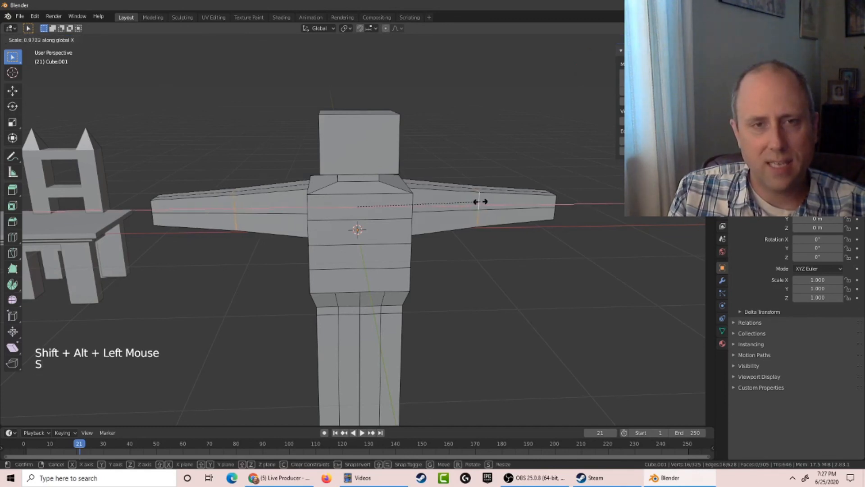
{"action": "left_click", "coordinate": [484, 203]}
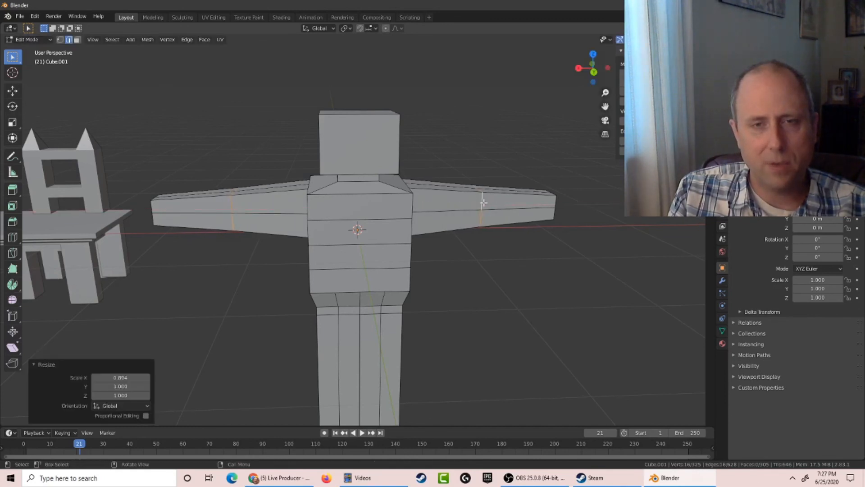
Return to Object Mode and move the figure about 1.16 m in X, -0.65 m in Y and 1.24 m in Z.
{"action": "middle_click_drag", "start_coordinate": [476, 224], "coordinate": [471, 189]}
{"action": "scroll", "coordinate": [470, 179], "scroll_direction": "down", "scroll_amount": 4}
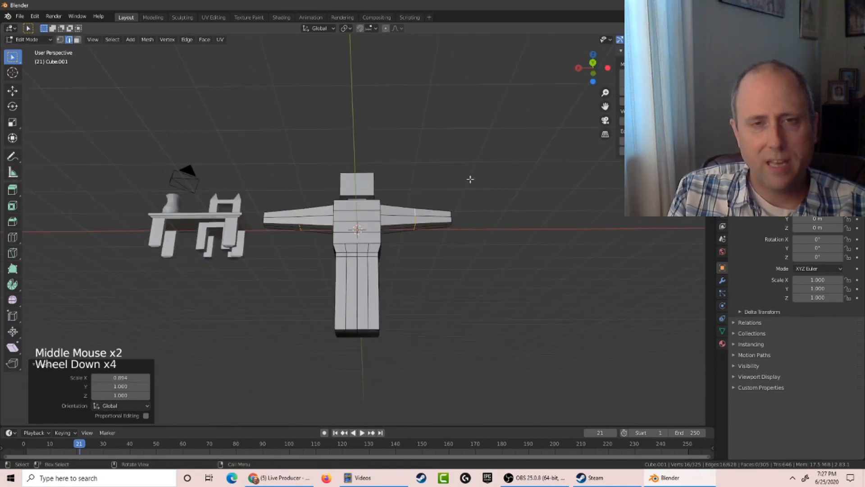
{"action": "middle_click_drag", "start_coordinate": [172, 166], "coordinate": [165, 205]}
{"action": "key", "text": "Tab"}
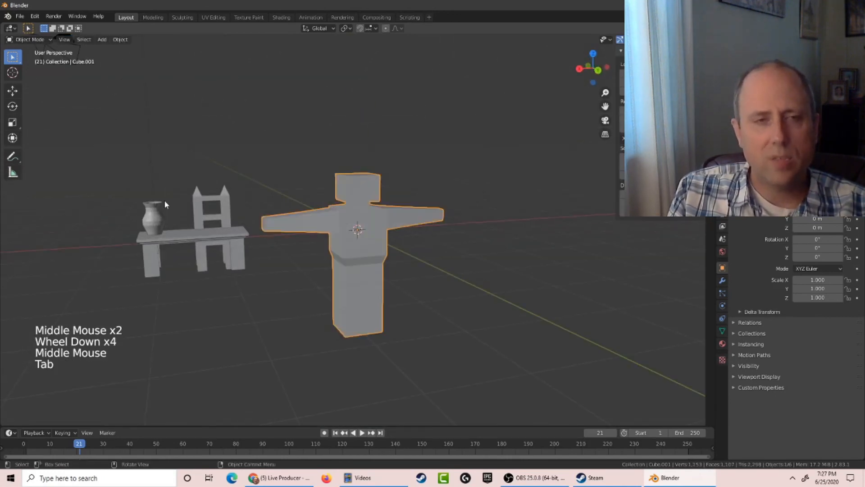
{"action": "key", "text": "g"}
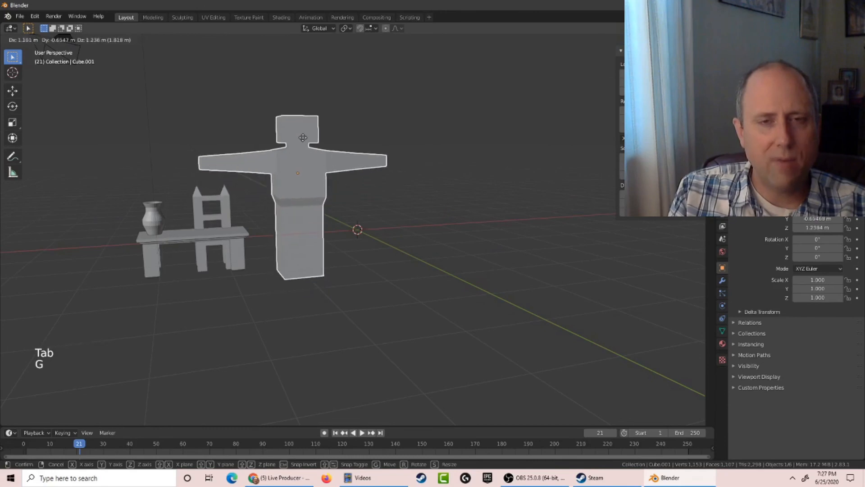
{"action": "left_click", "coordinate": [299, 149]}
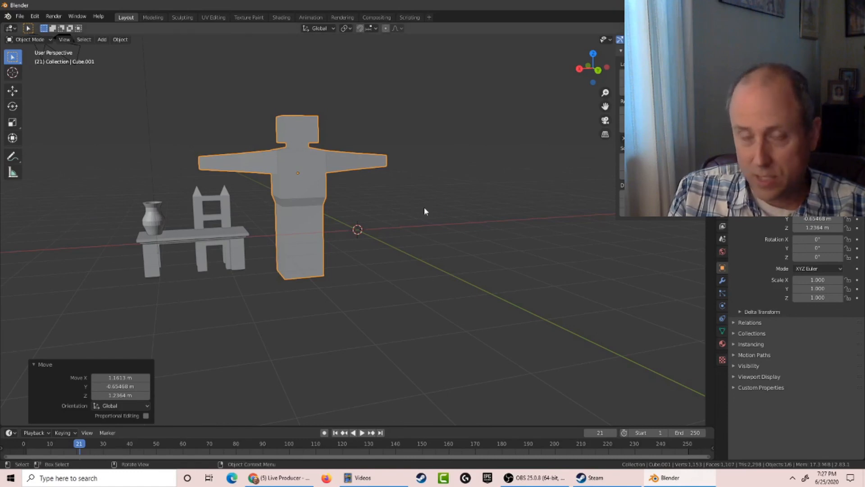
Scale the figure uniformly to about 0.51 and move it about -0.03 m in X, 0.11 m in Y and -0.55 m in Z.
{"action": "key", "text": "s"}
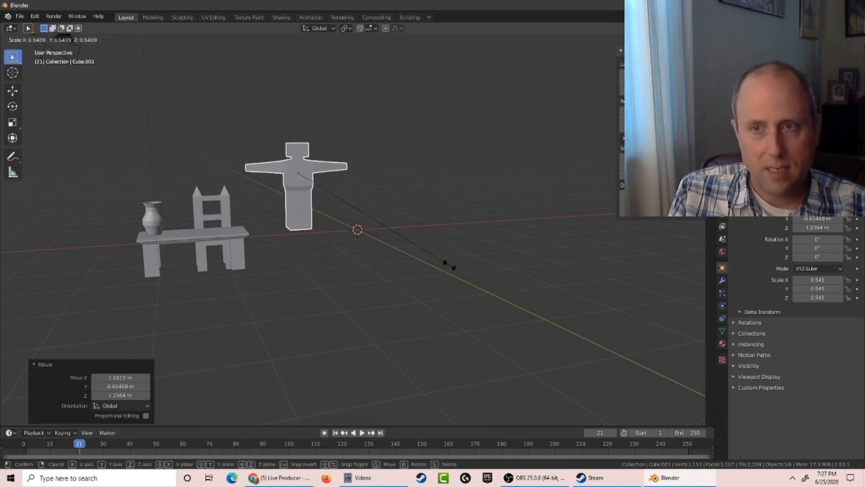
{"action": "left_click", "coordinate": [440, 264]}
{"action": "key", "text": "g"}
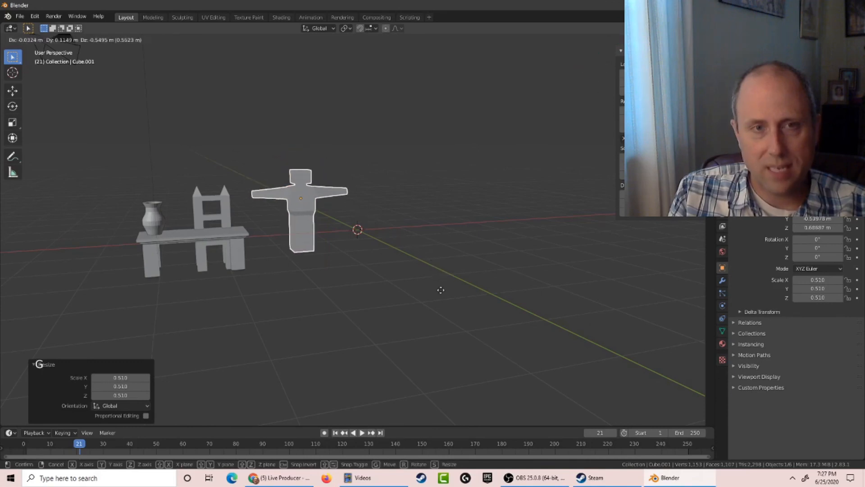
{"action": "left_click", "coordinate": [440, 296]}
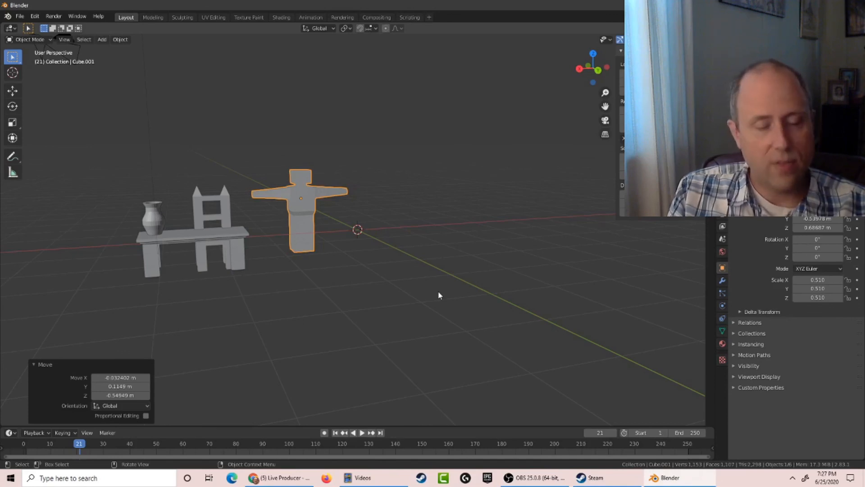
{"action": "scroll", "coordinate": [439, 292], "scroll_direction": "up", "scroll_amount": 1}
{"action": "key", "text": "shift+ctrl"}
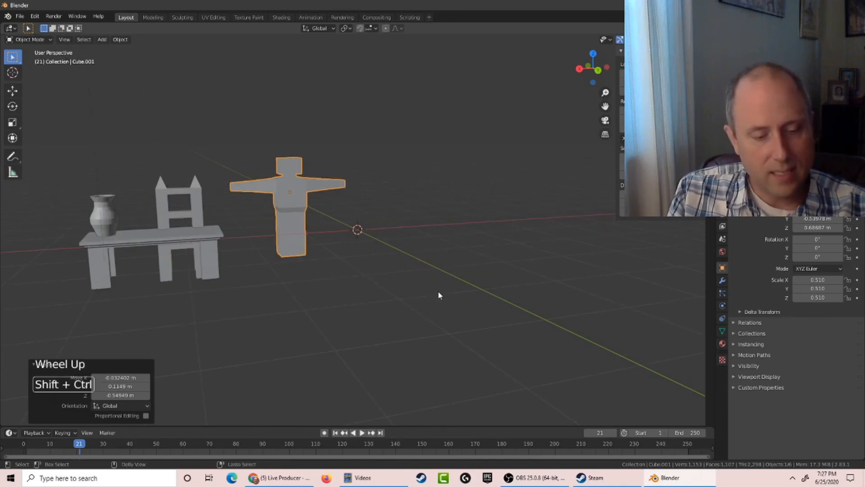